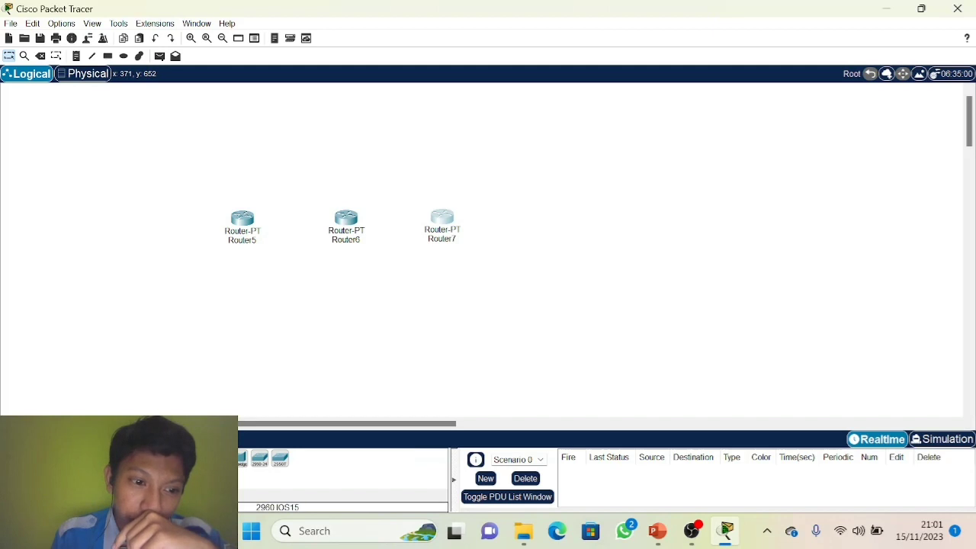
Step: Place six 2960-24TT switches in a row beneath the three routers, two under each router
left_click(189, 298)
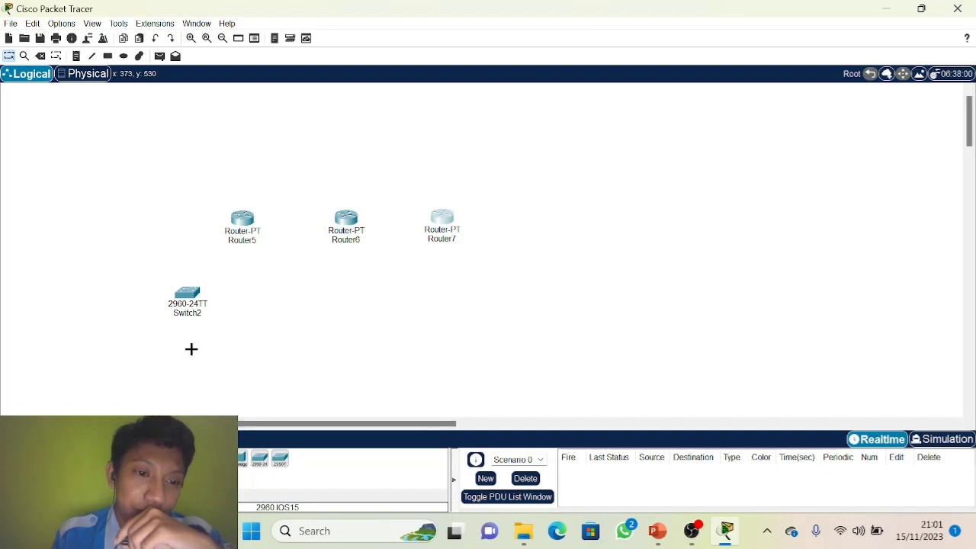
left_click(250, 302)
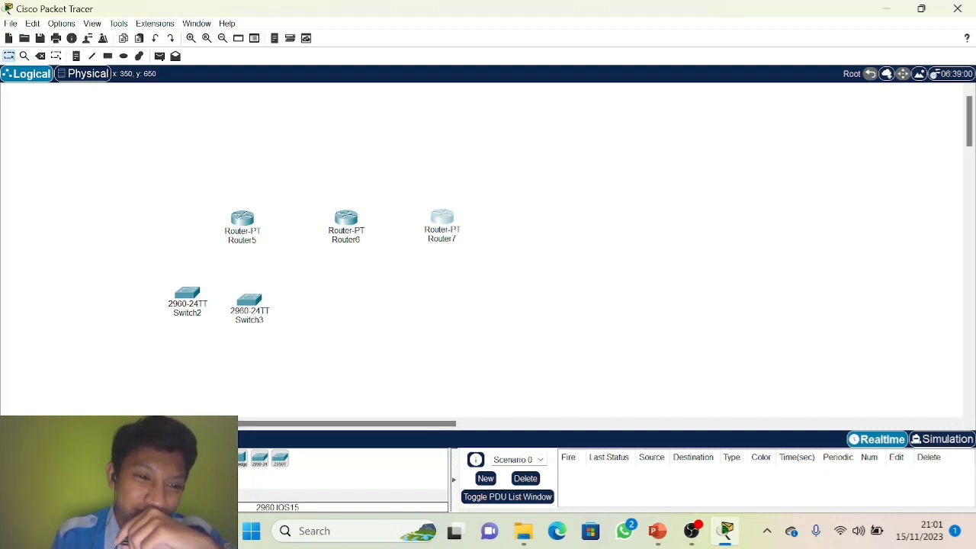
left_click(318, 303)
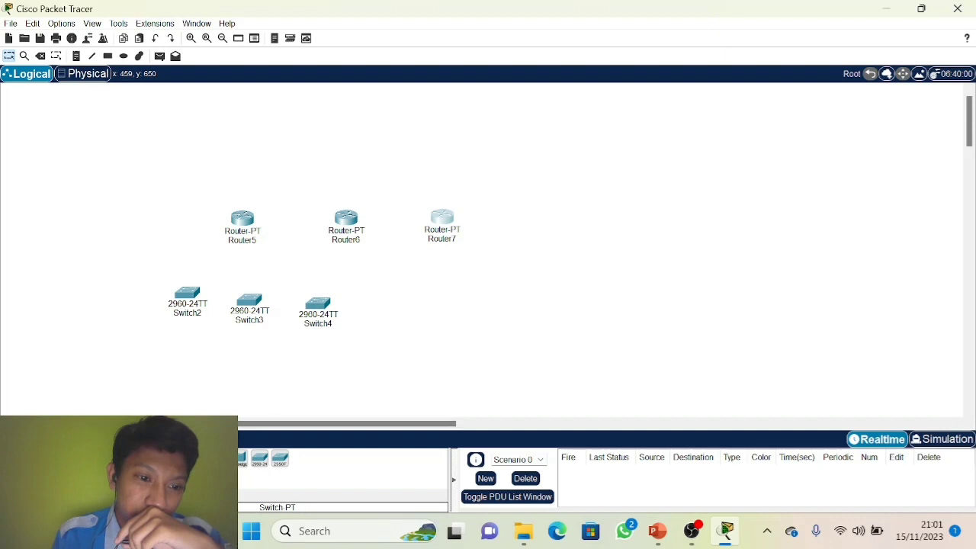
left_click(361, 308)
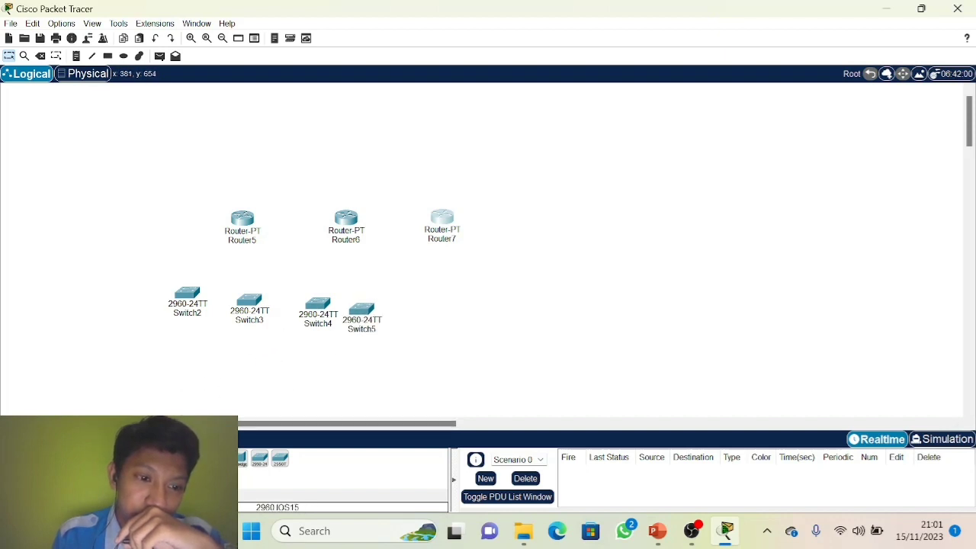
left_click(436, 304)
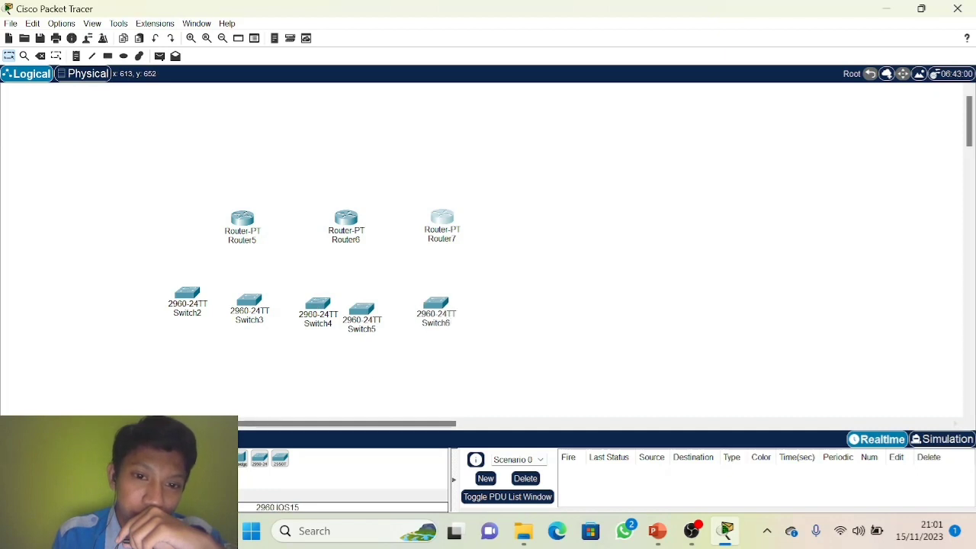
left_click(485, 307)
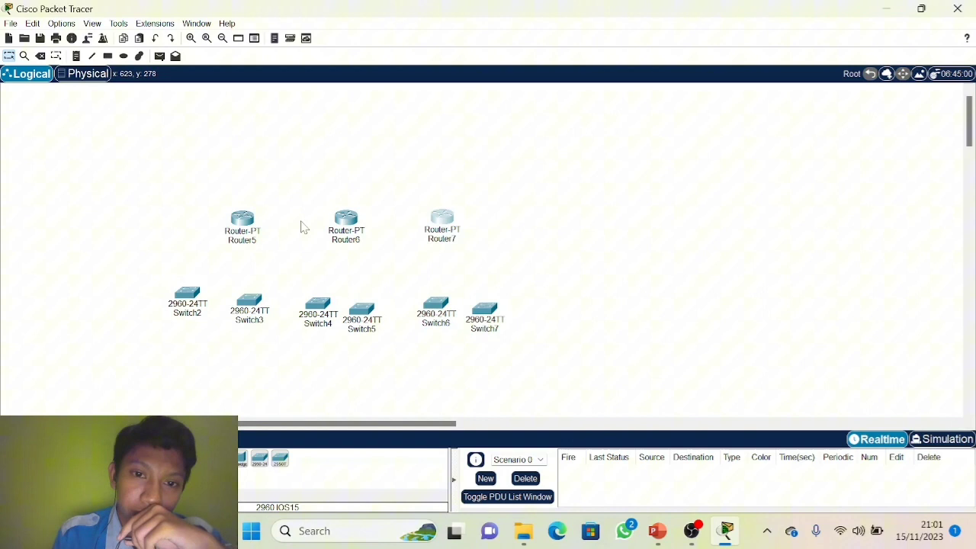
Step: Connect Router5 FastEthernet0/0 to Router6 FastEthernet0/0 with a copper cross-over cable
left_click(65, 459)
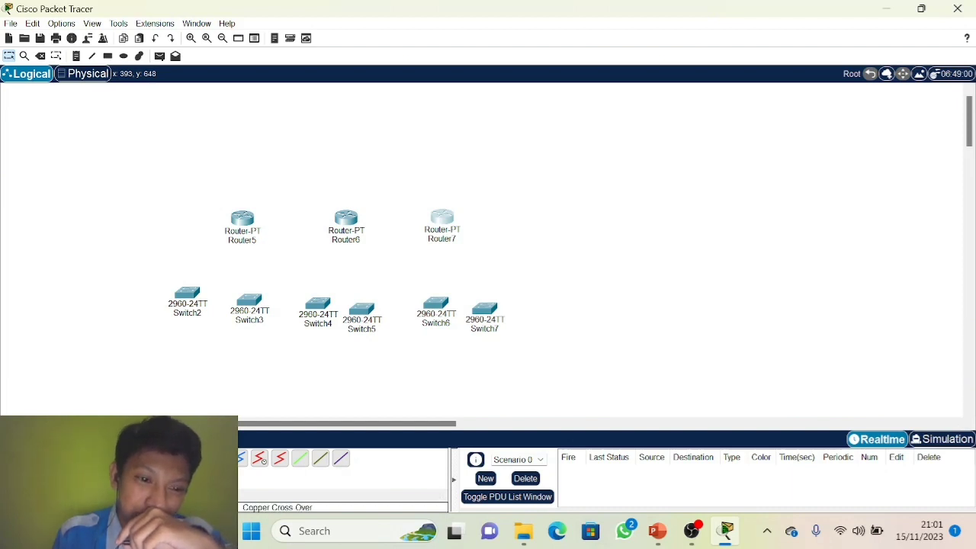
left_click(241, 224)
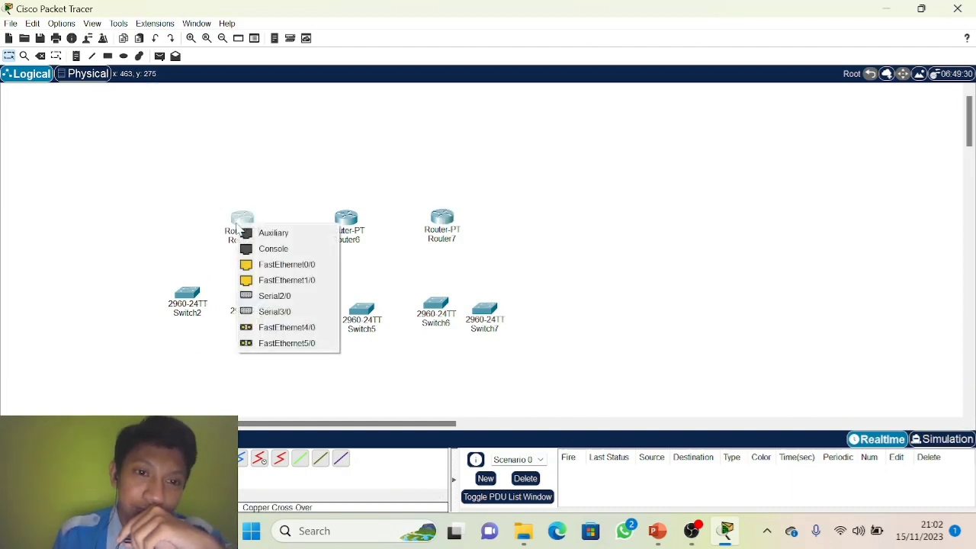
left_click(278, 264)
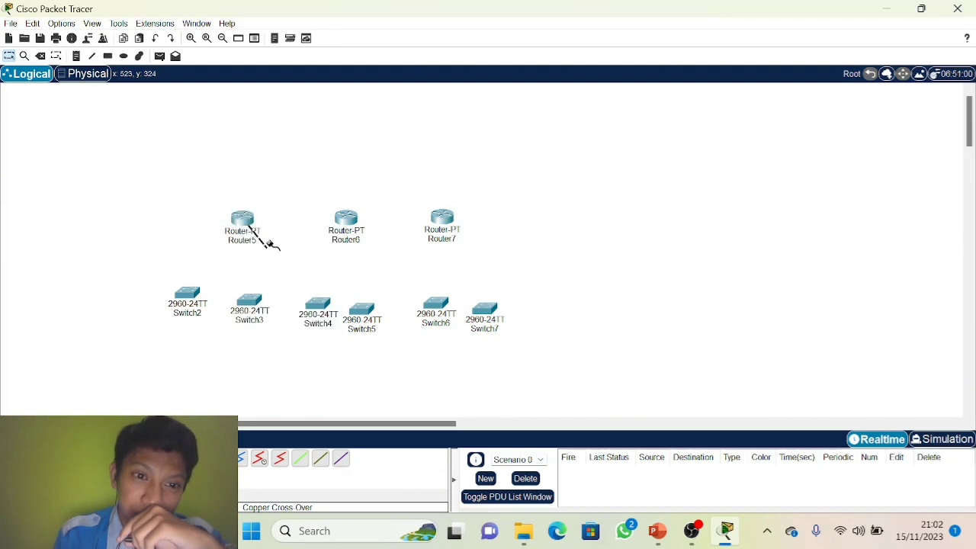
left_click(350, 219)
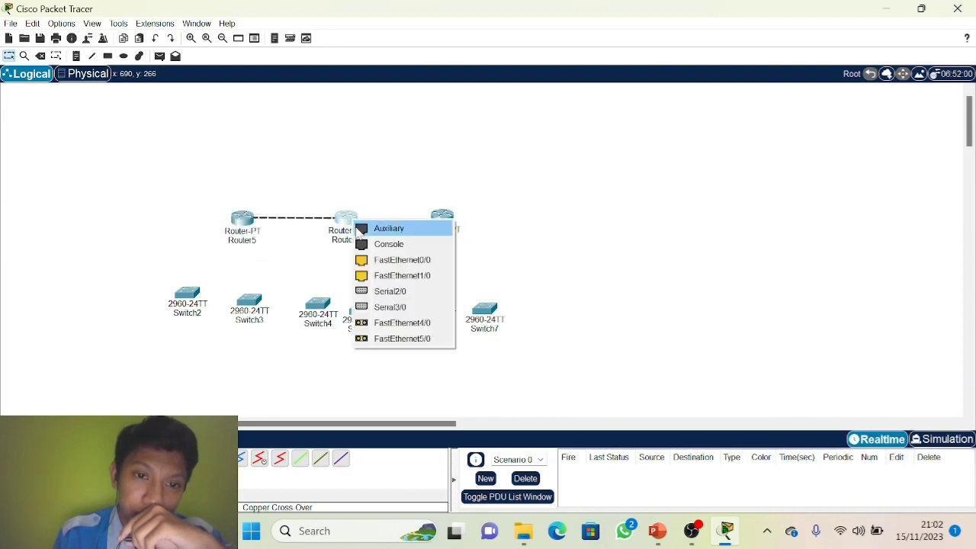
left_click(377, 262)
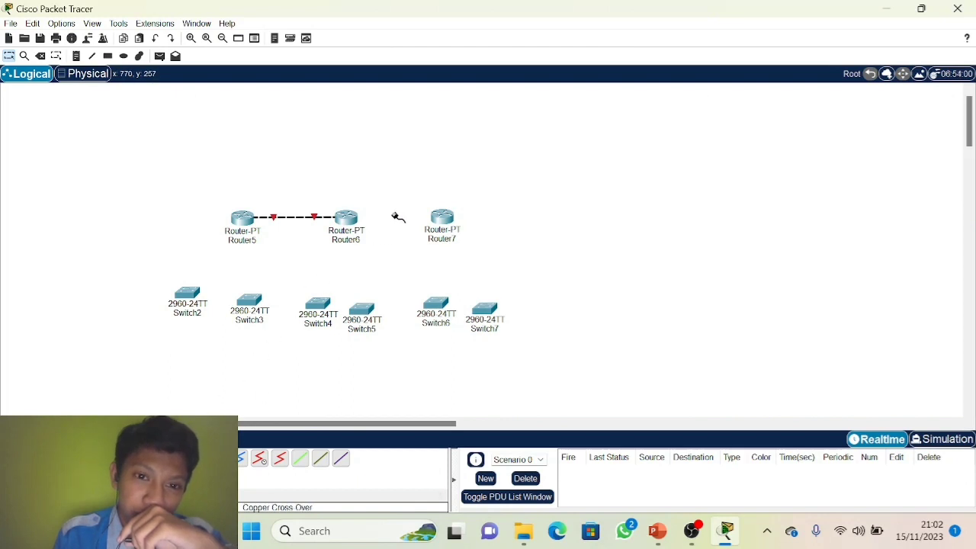
Step: Connect Router7 FastEthernet0/0 to Router6 FastEthernet1/0 with a copper cross-over cable
left_click(443, 217)
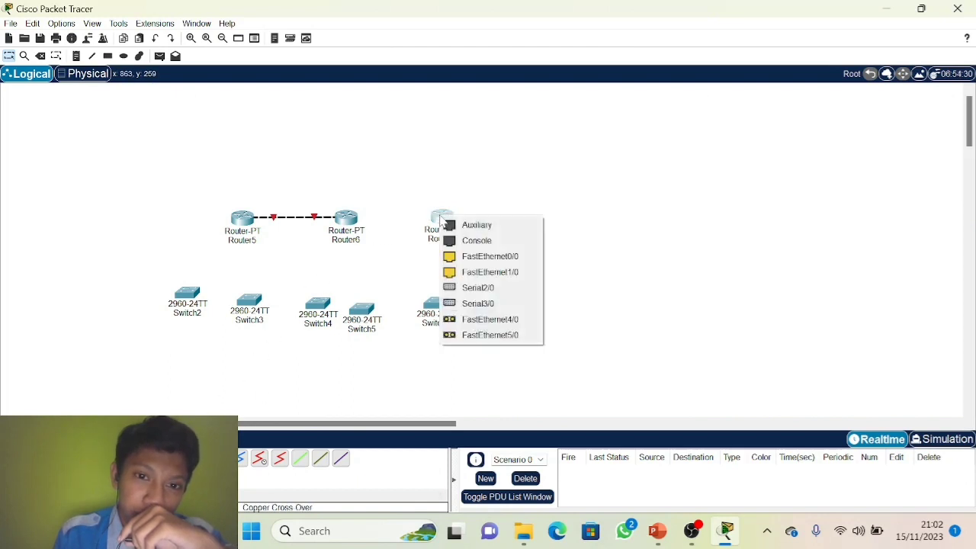
left_click(474, 258)
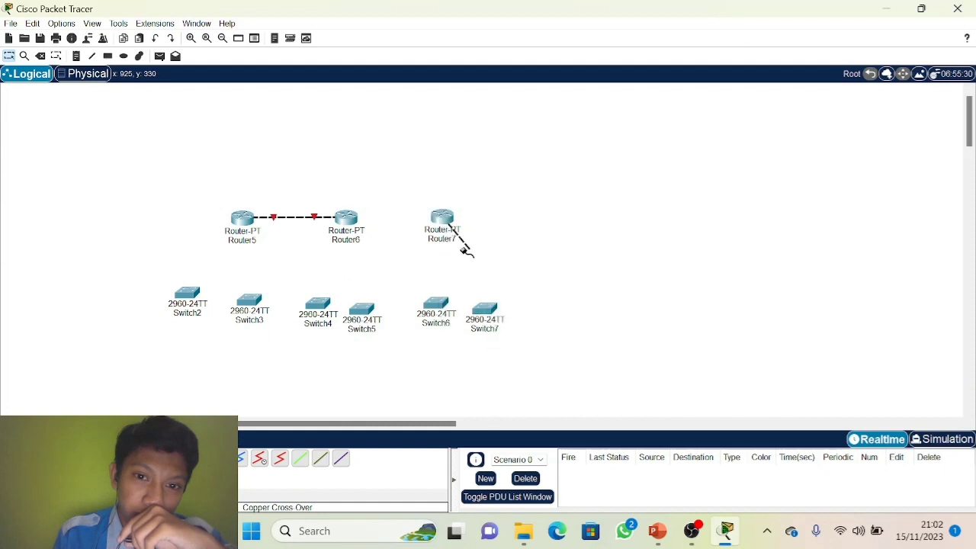
left_click(350, 219)
left_click(414, 260)
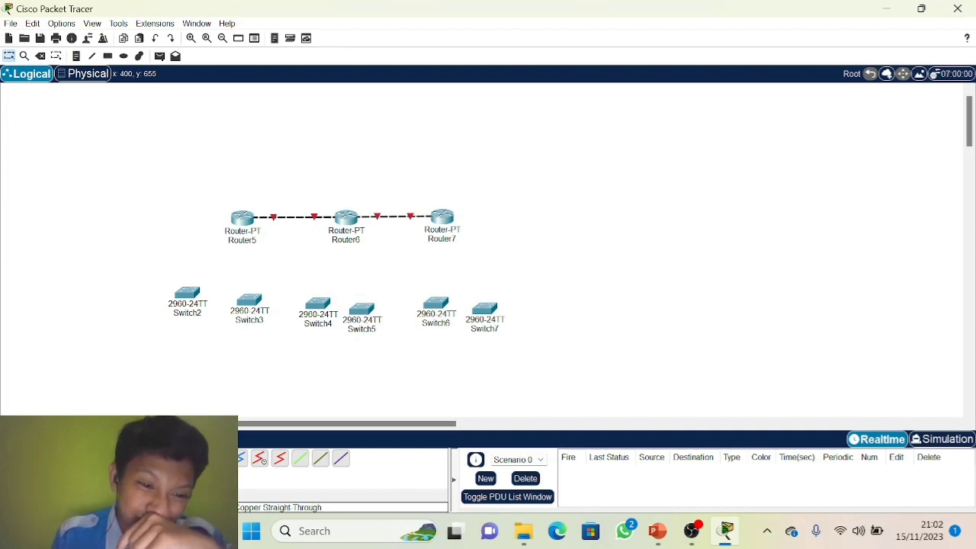
Step: Connect Router5 FastEthernet1/0 to Switch2 FastEthernet0/1 with a copper straight-through cable
left_click(245, 220)
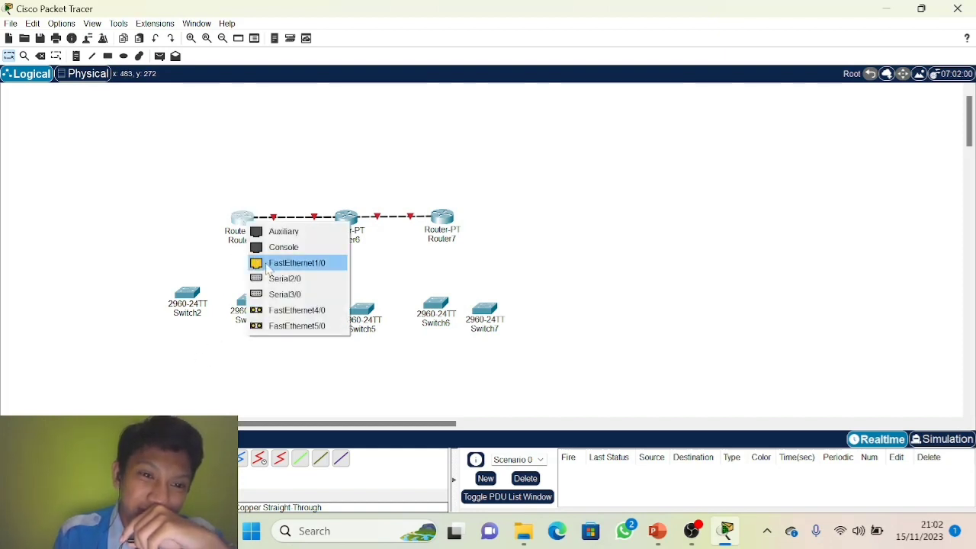
left_click(267, 263)
left_click(189, 296)
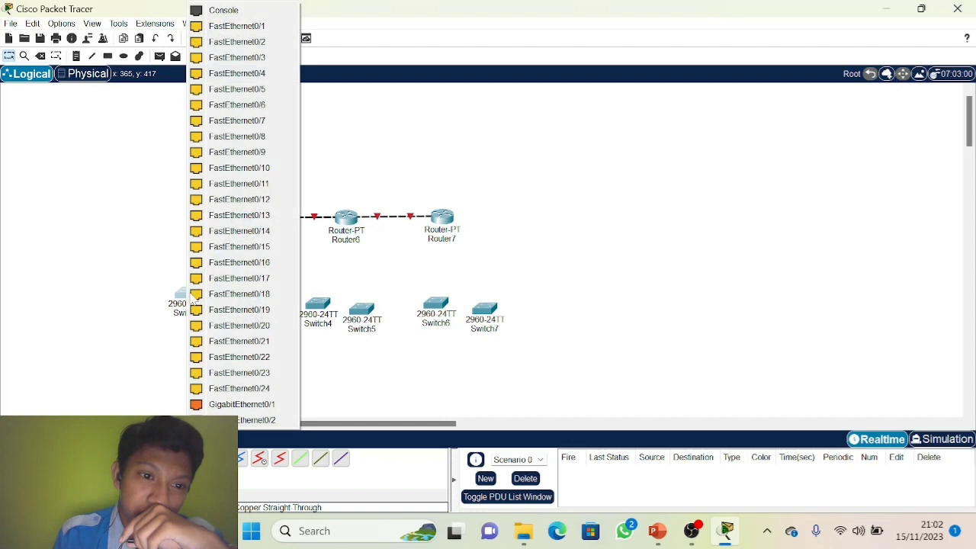
left_click(237, 27)
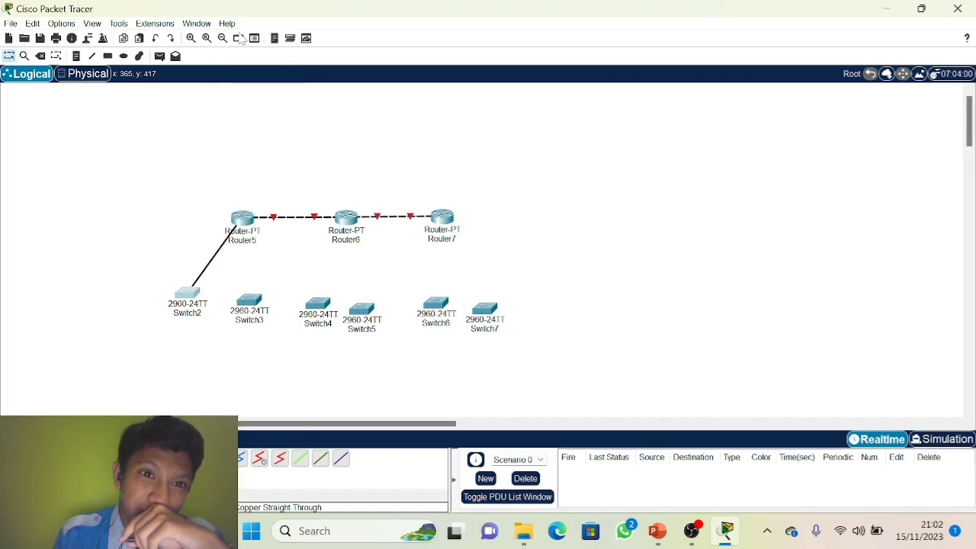
Step: Power off Router5 and remove its two fiber FastEthernet modules and two serial modules
left_click(244, 227)
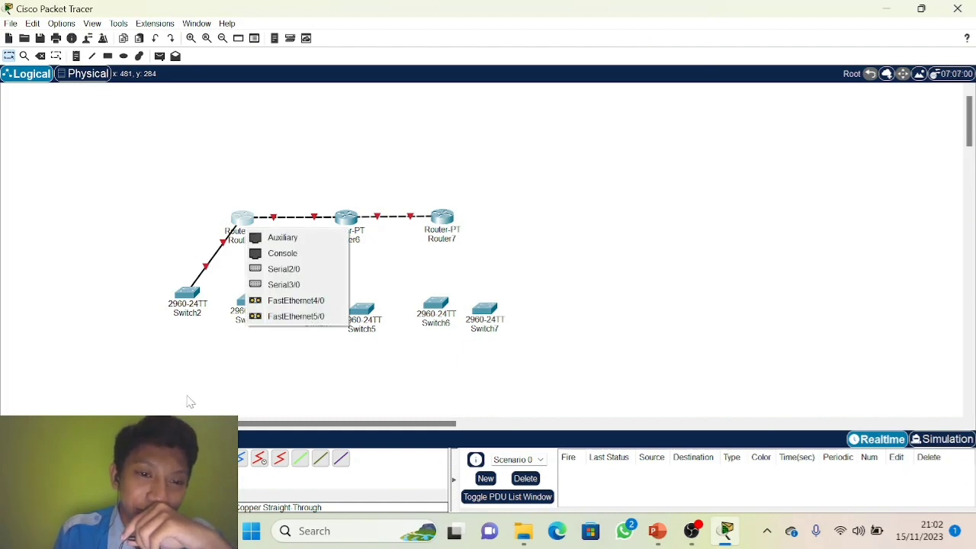
left_click(225, 290)
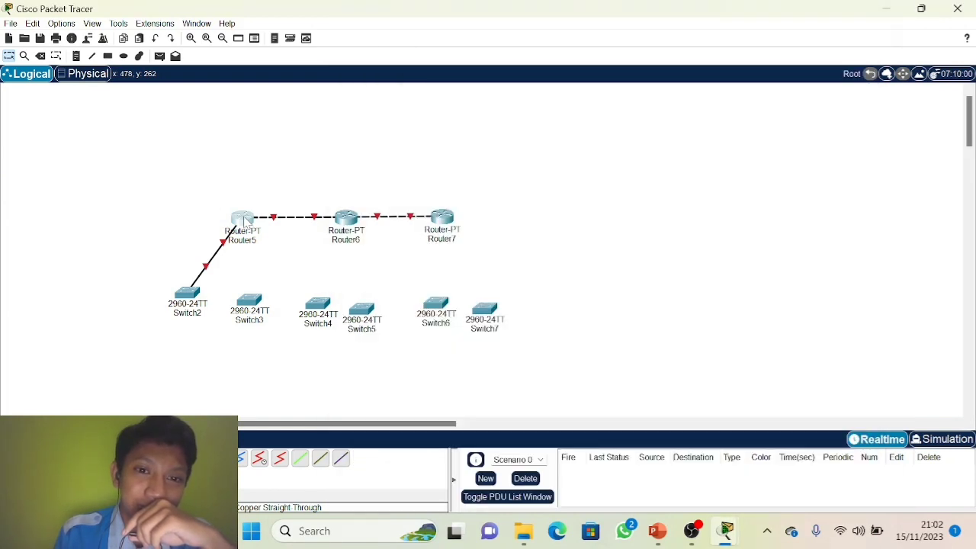
left_click(244, 221)
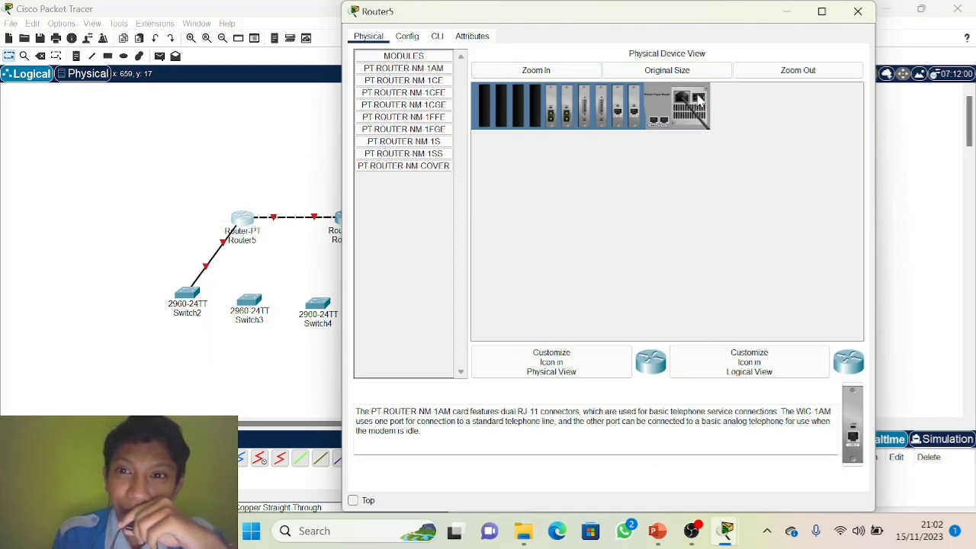
left_click_drag(547, 109, 423, 189)
left_click_drag(566, 106, 352, 244)
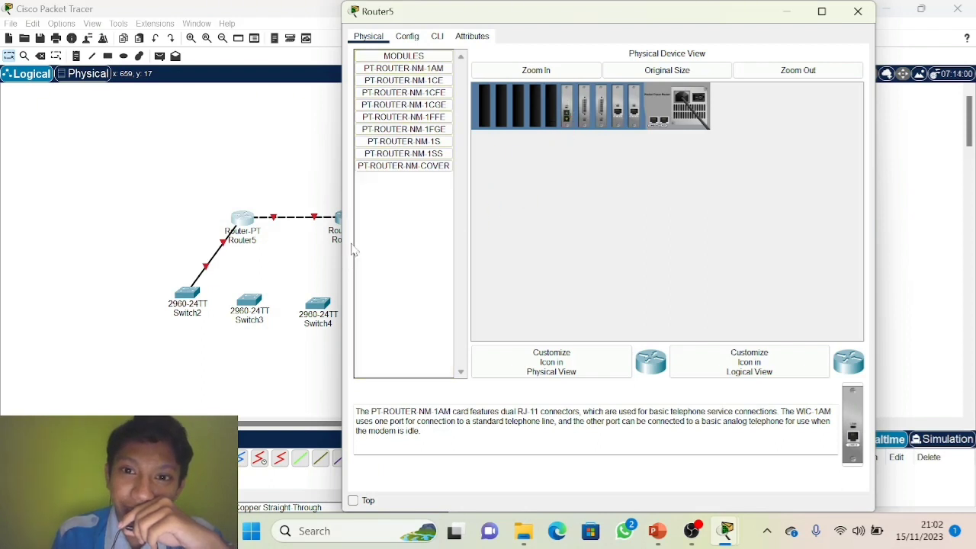
left_click_drag(564, 113, 378, 223)
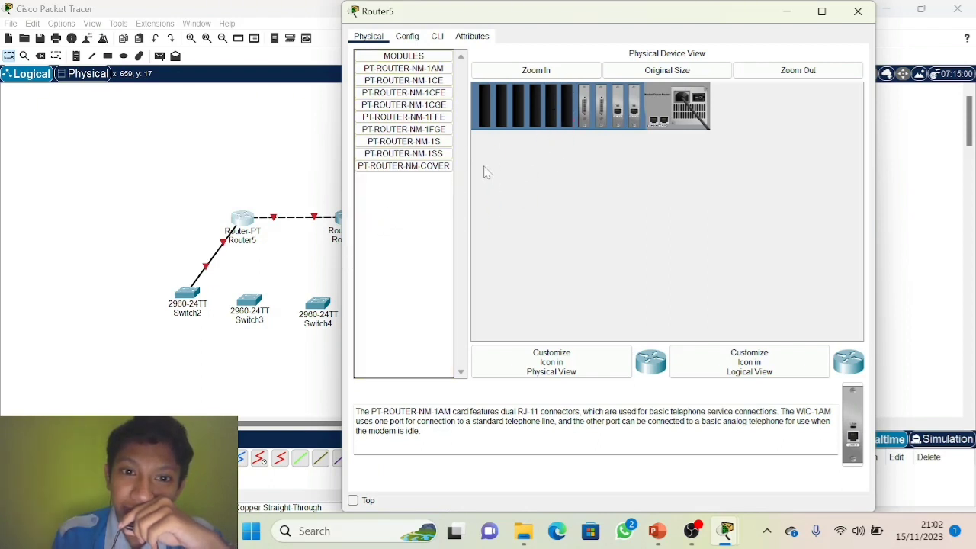
left_click_drag(588, 114, 395, 238)
left_click_drag(602, 122, 373, 255)
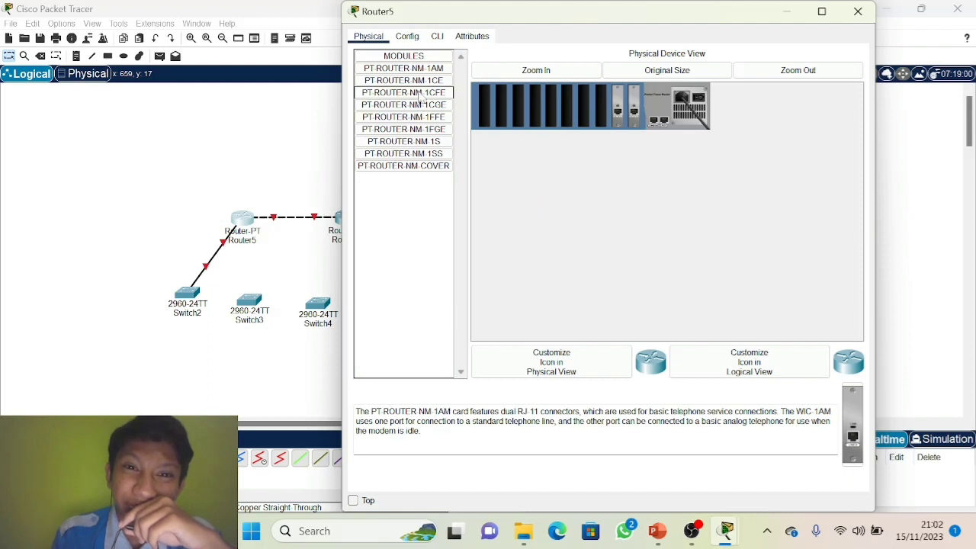
Step: Fit Router5 with PT-ROUTER-NM-1CFE modules in slots 2 and 4 and a PT-ROUTER-NM-1CE in slot 3, and power it back on
left_click_drag(418, 98, 605, 120)
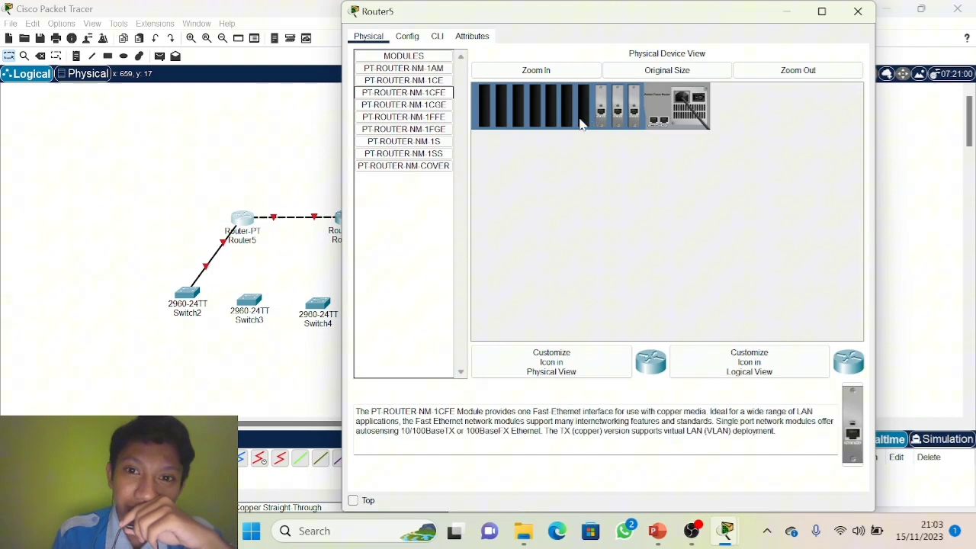
left_click_drag(407, 80, 586, 109)
left_click_drag(403, 92, 568, 112)
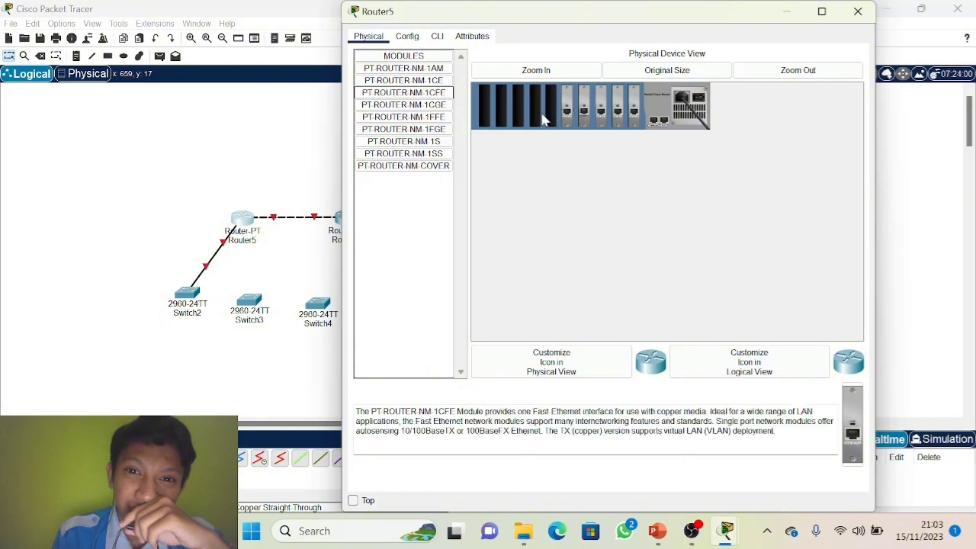
left_click(706, 104)
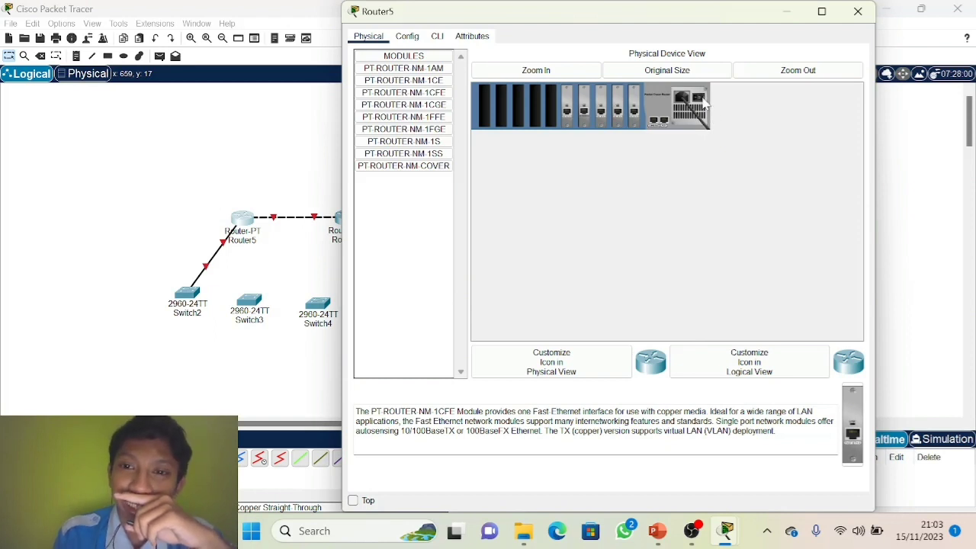
left_click(858, 11)
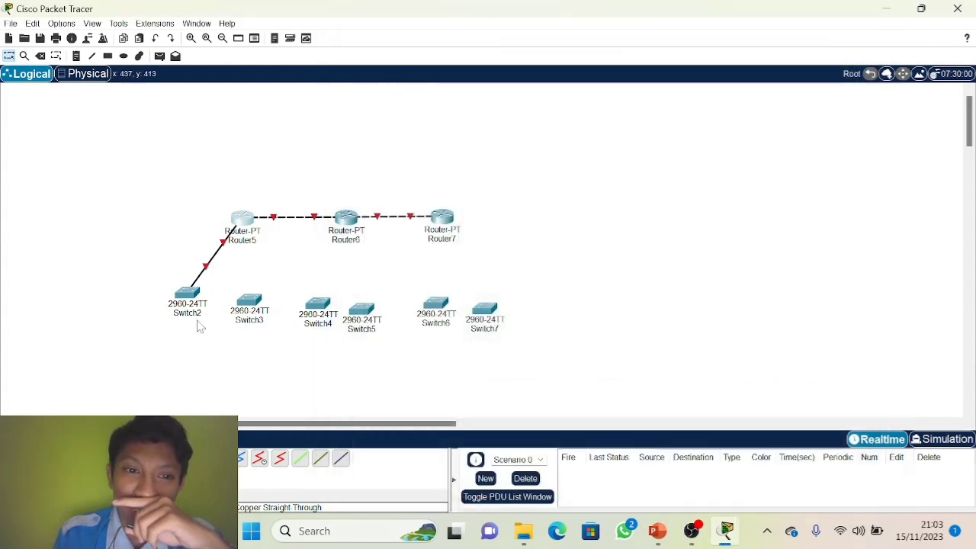
Step: Connect Router5 FastEthernet2/0 to Switch3 FastEthernet0/1 with a copper straight-through cable
left_click(244, 225)
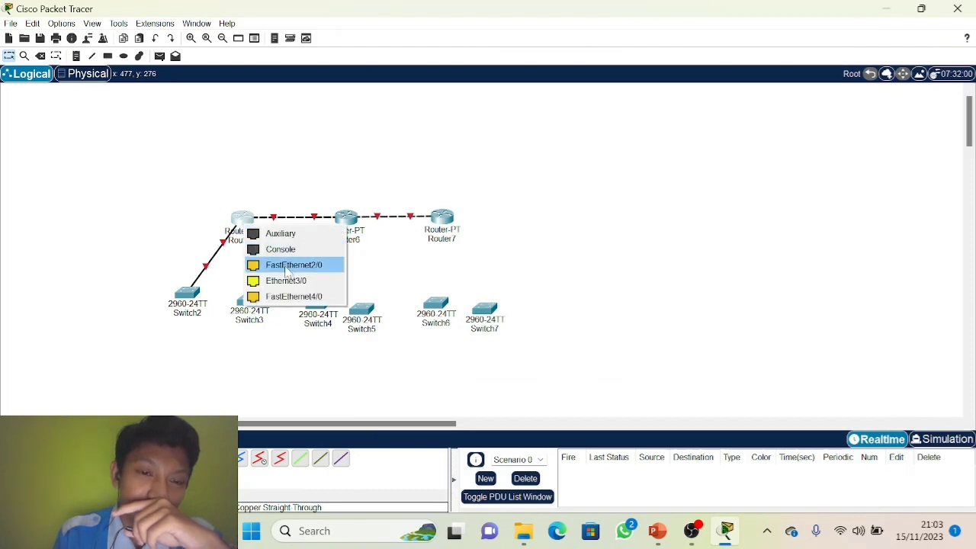
left_click(286, 265)
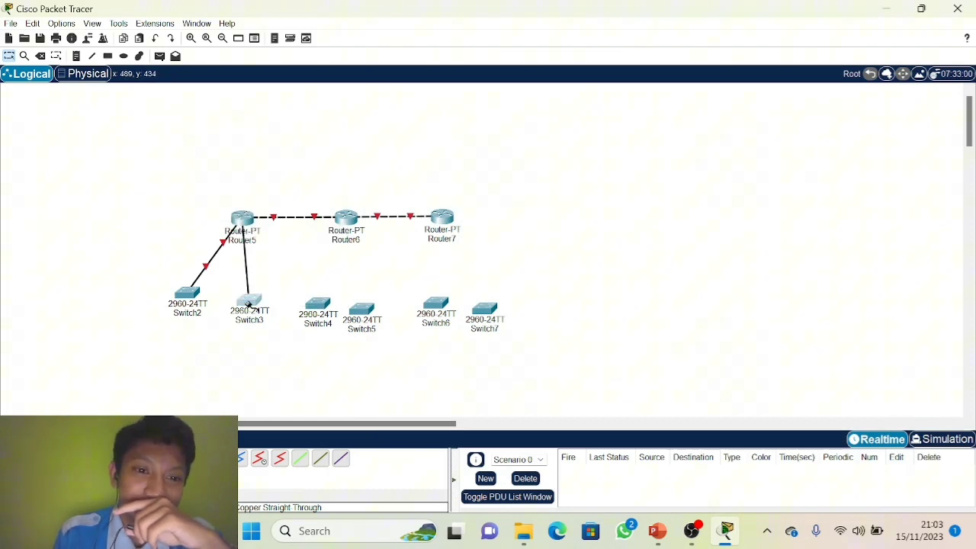
left_click(248, 305)
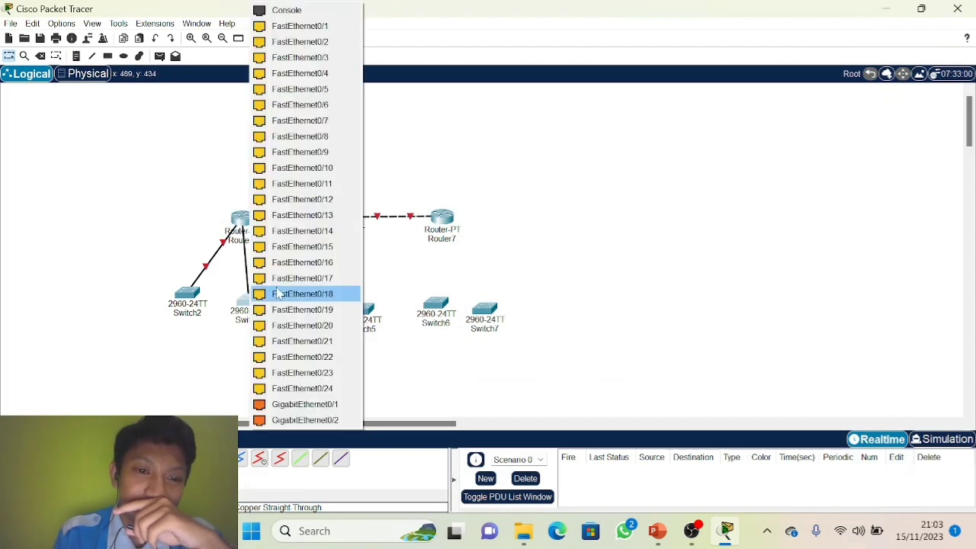
left_click(296, 27)
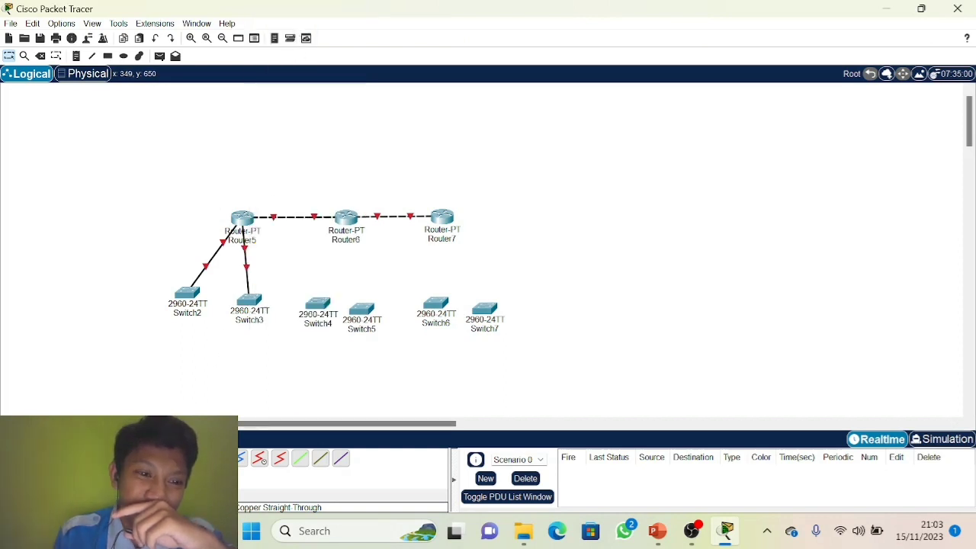
Step: Power off Router6 and remove its two serial modules and two fiber FastEthernet modules
left_click(339, 220)
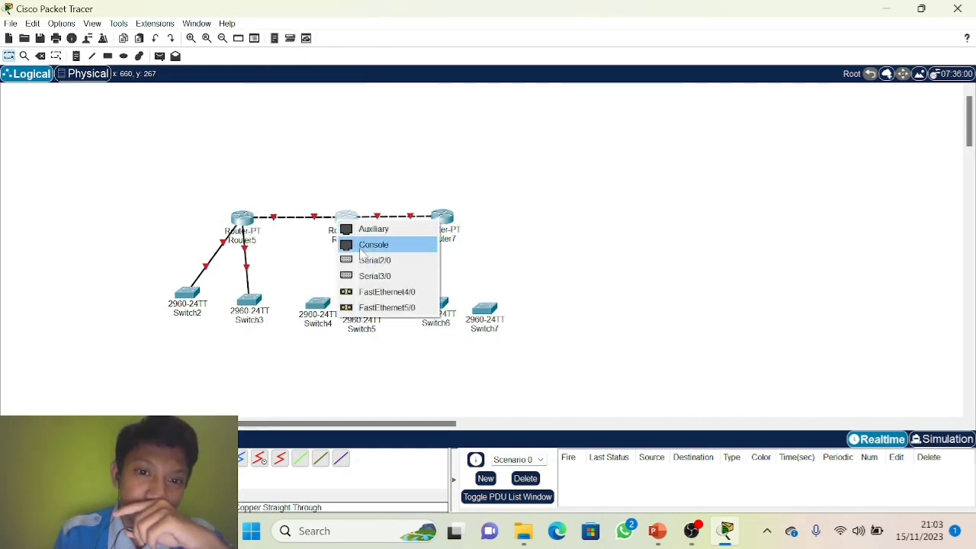
left_click(295, 253)
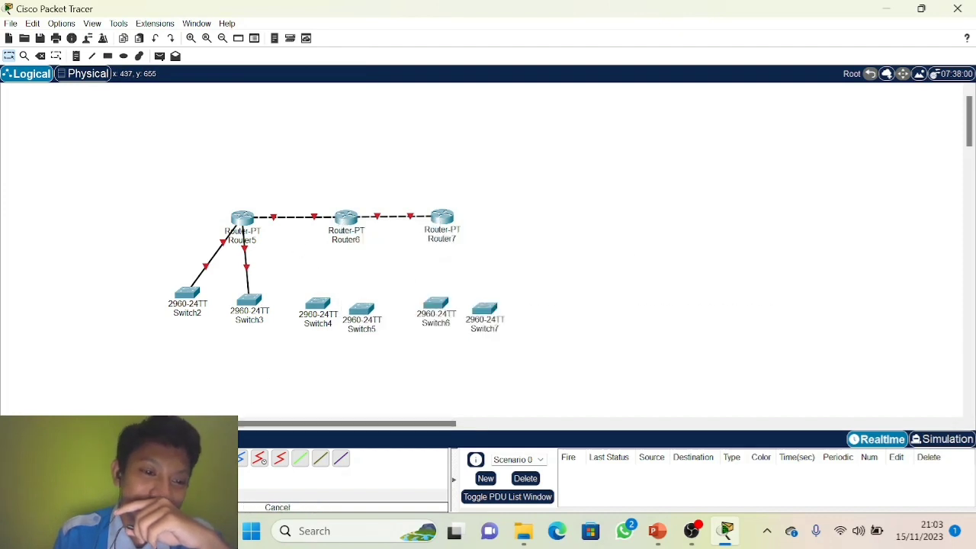
left_click(349, 218)
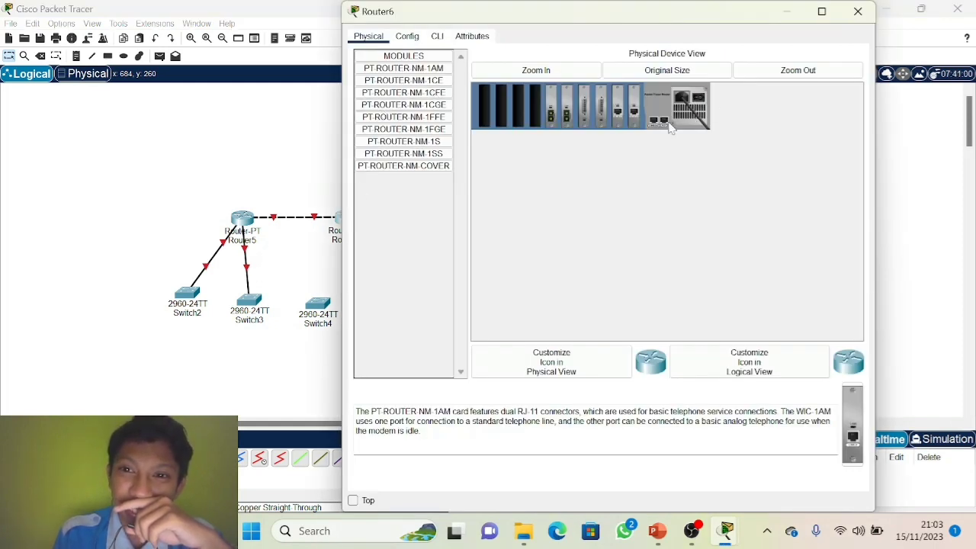
left_click_drag(600, 125, 377, 248)
left_click_drag(585, 122, 427, 221)
left_click_drag(565, 112, 357, 255)
left_click_drag(565, 112, 403, 213)
left_click_drag(553, 113, 386, 217)
Step: Fit Router6's four empty slots with PT-ROUTER-NM-1CFE modules, power it back on and close its window
left_click_drag(427, 96, 601, 110)
left_click_drag(420, 95, 584, 115)
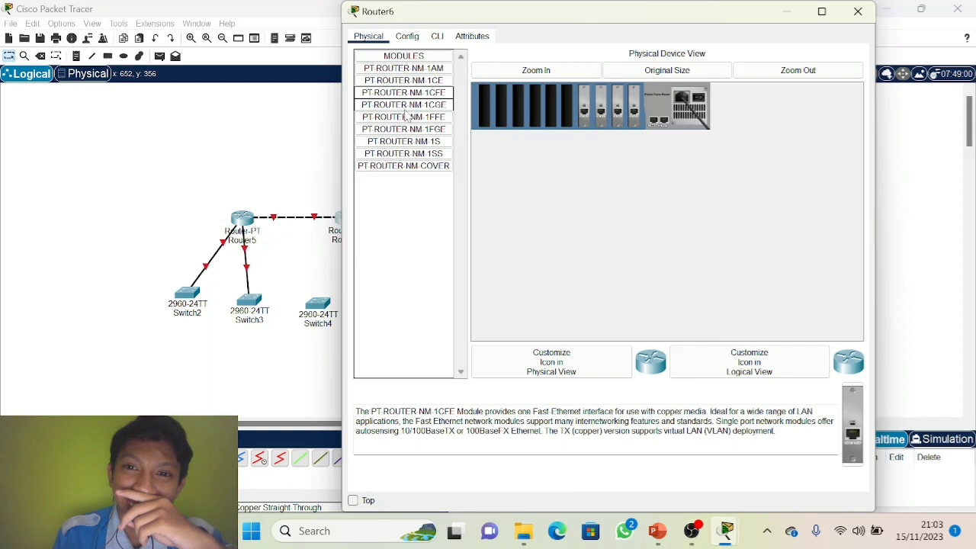
left_click_drag(413, 97, 566, 114)
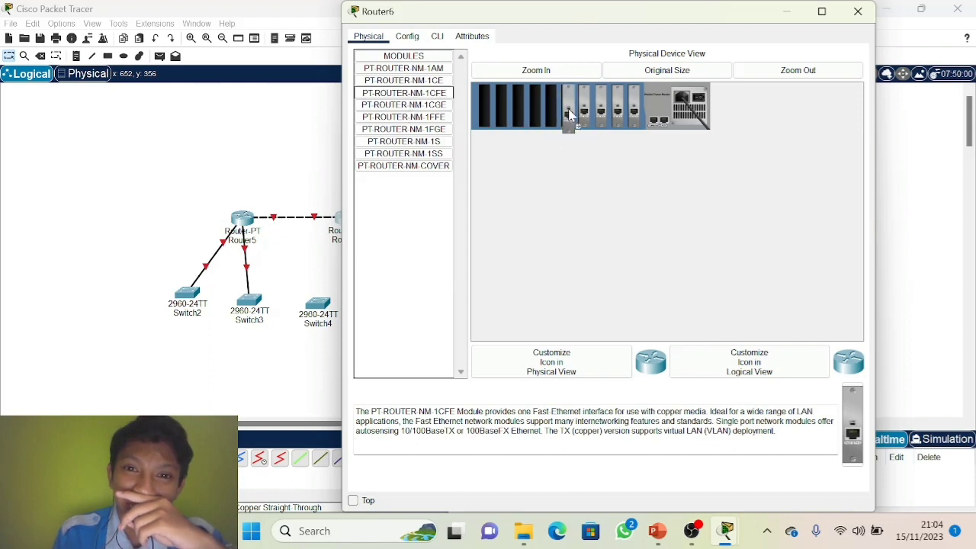
left_click_drag(446, 98, 543, 115)
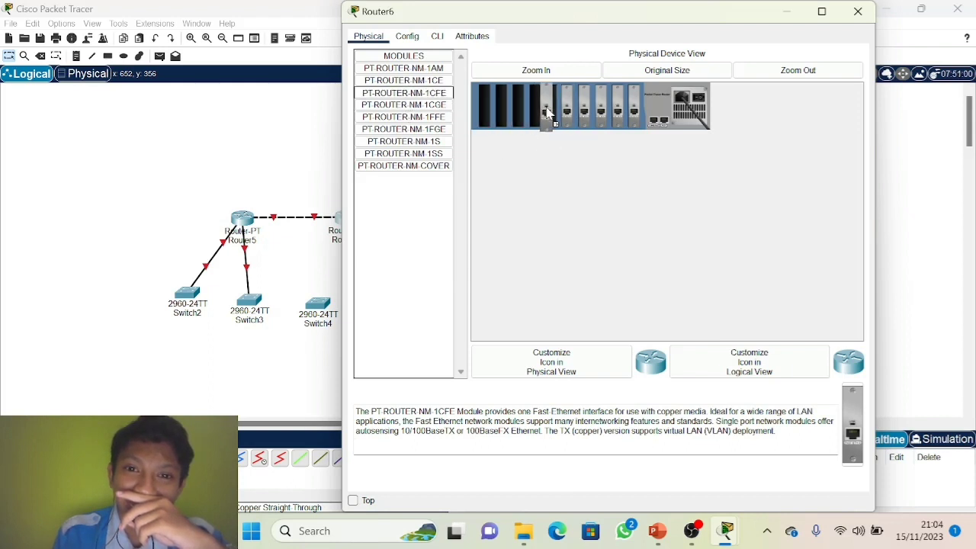
left_click(700, 106)
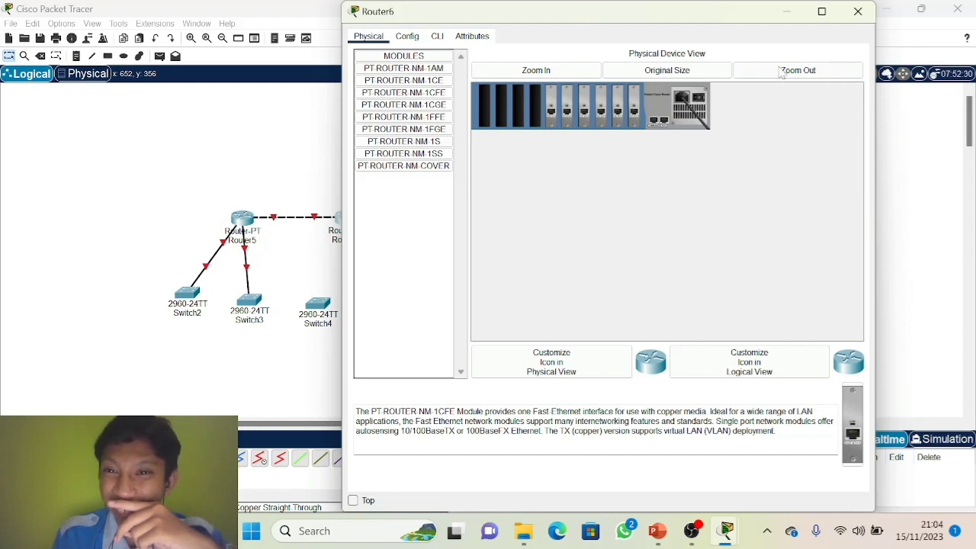
left_click(858, 12)
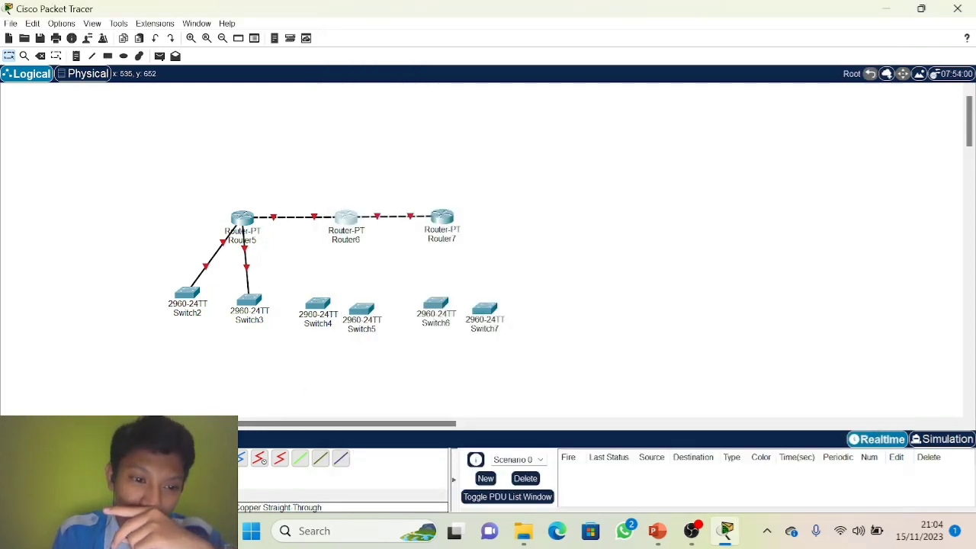
Step: Connect Router6 FastEthernet2/0 to Switch4 FastEthernet0/1 with a copper straight-through cable
left_click(353, 226)
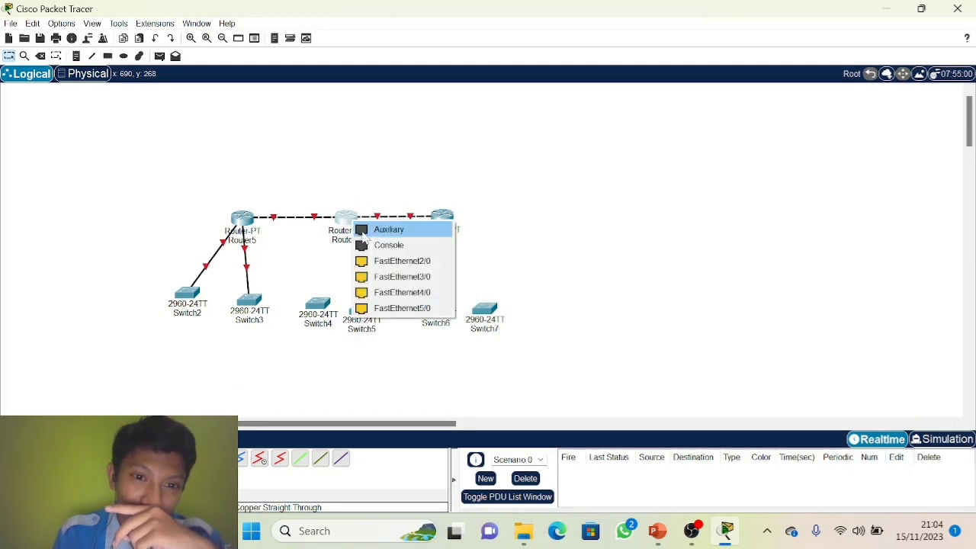
left_click(402, 263)
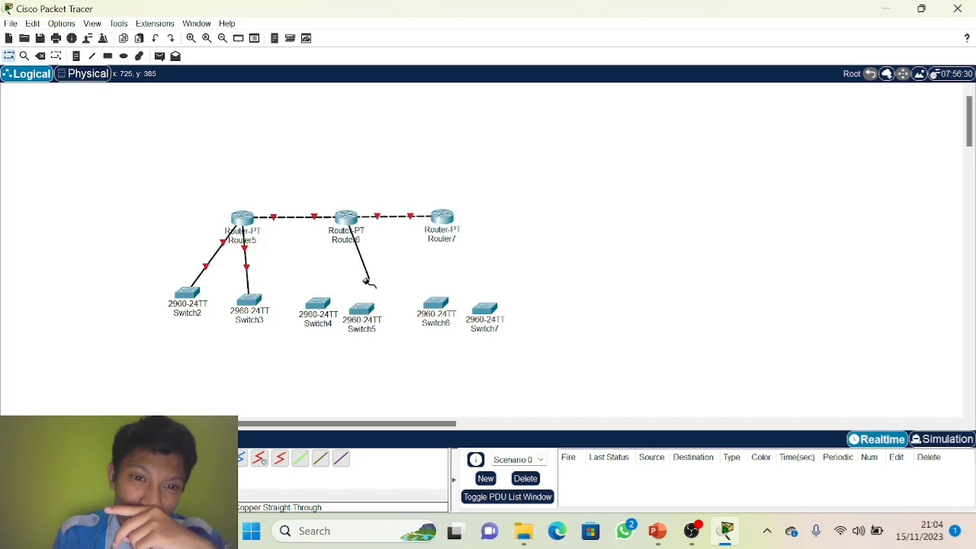
left_click(321, 305)
left_click(402, 29)
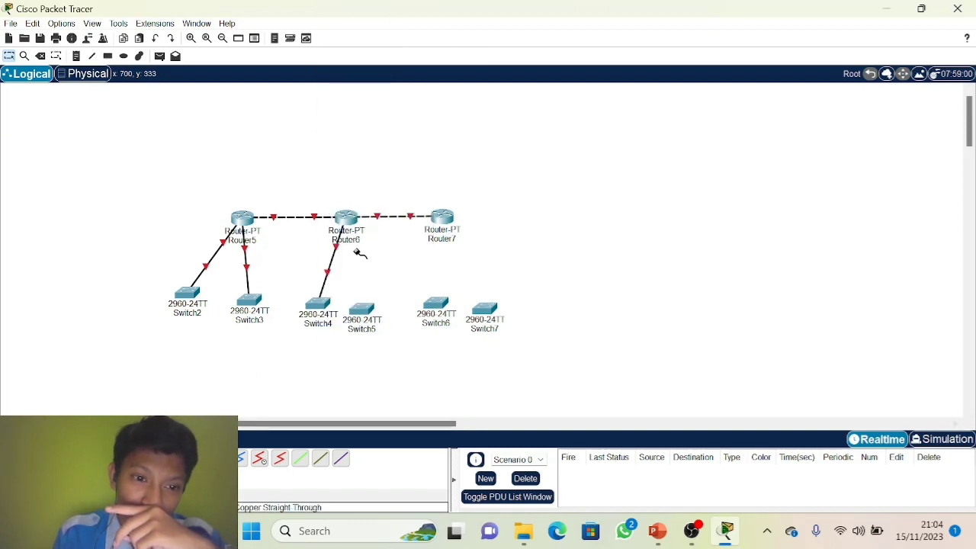
Step: Connect Router6 FastEthernet3/0 to Switch5 FastEthernet0/1 with a copper straight-through cable
left_click(347, 221)
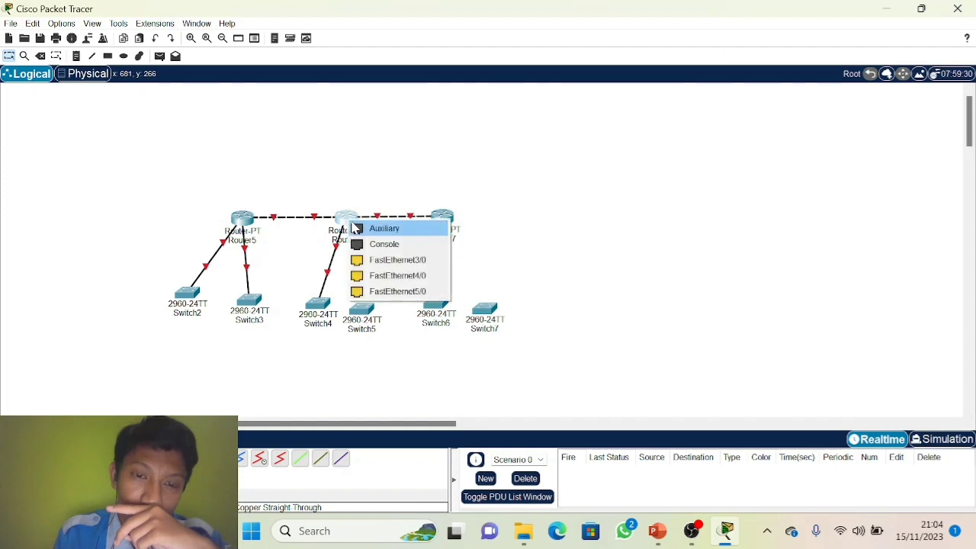
left_click(404, 261)
left_click(360, 309)
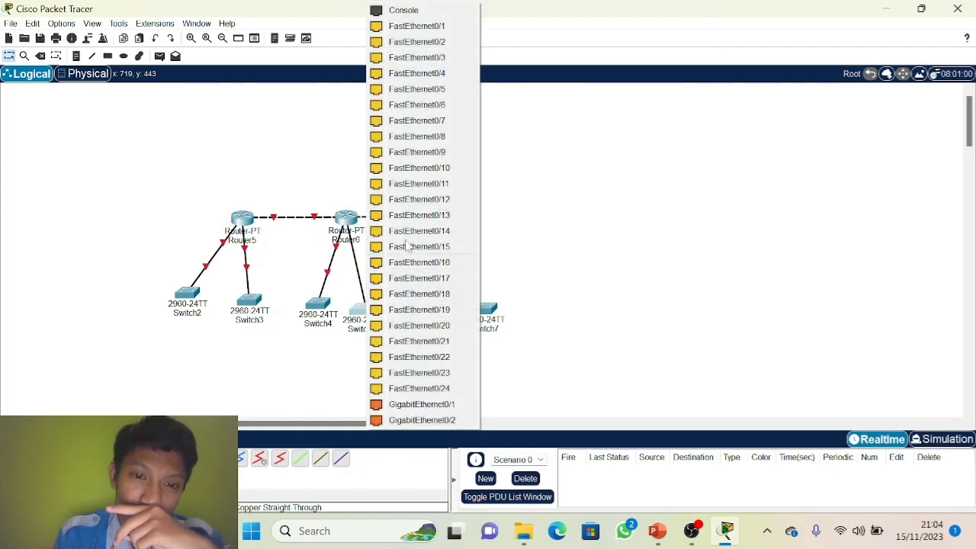
left_click(421, 26)
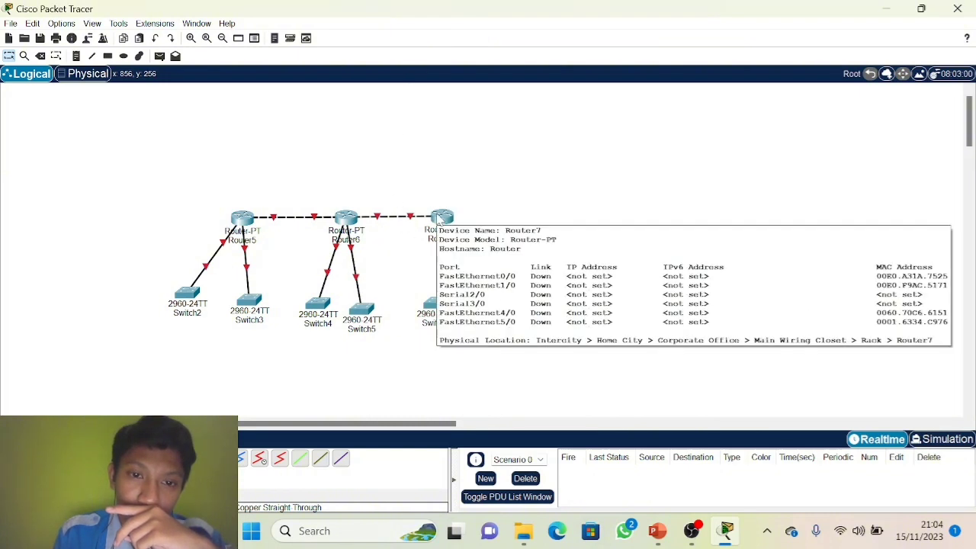
Step: Power off Router7 and remove its two serial modules and the fiber FastEthernet module in slot 4
left_click(439, 220)
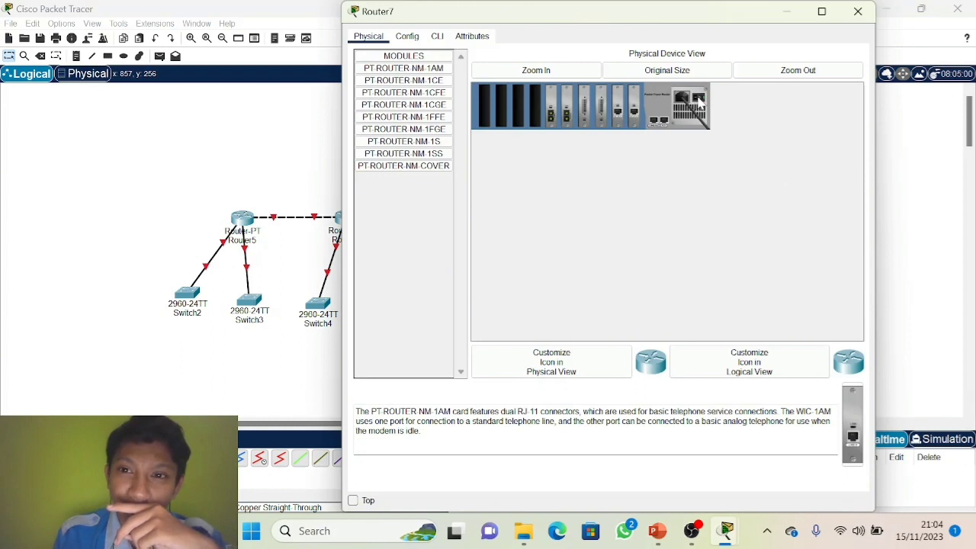
left_click_drag(617, 114, 382, 258)
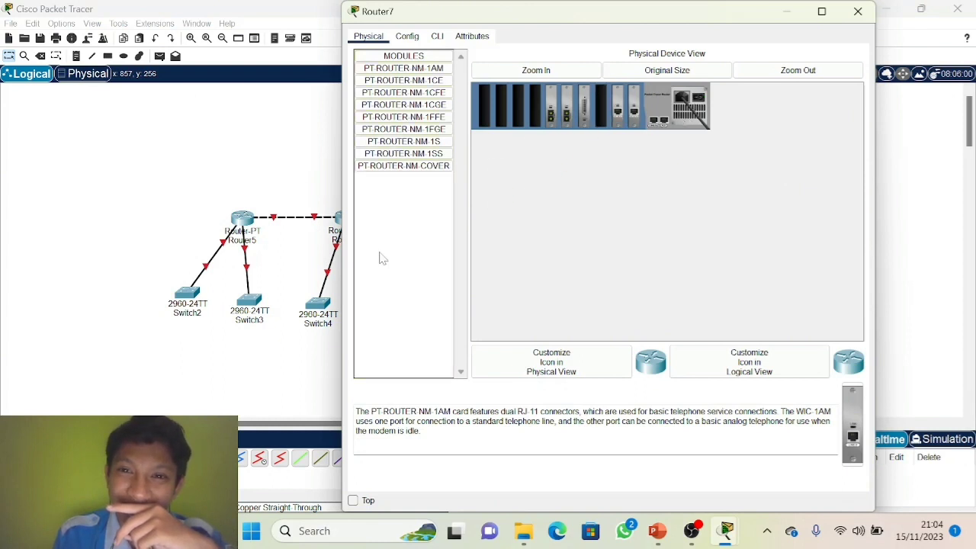
left_click_drag(585, 113, 385, 243)
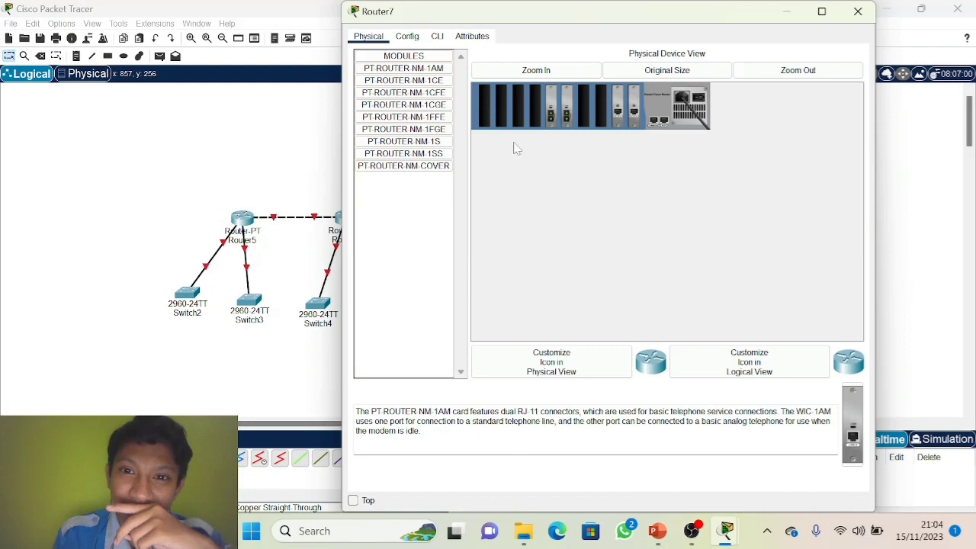
left_click_drag(566, 119, 390, 231)
left_click_drag(547, 110, 381, 200)
Step: Fit Router7 with PT-ROUTER-NM-1CFE modules in slots 2, 3 and 4, power it back on and close its window
left_click_drag(392, 94, 602, 122)
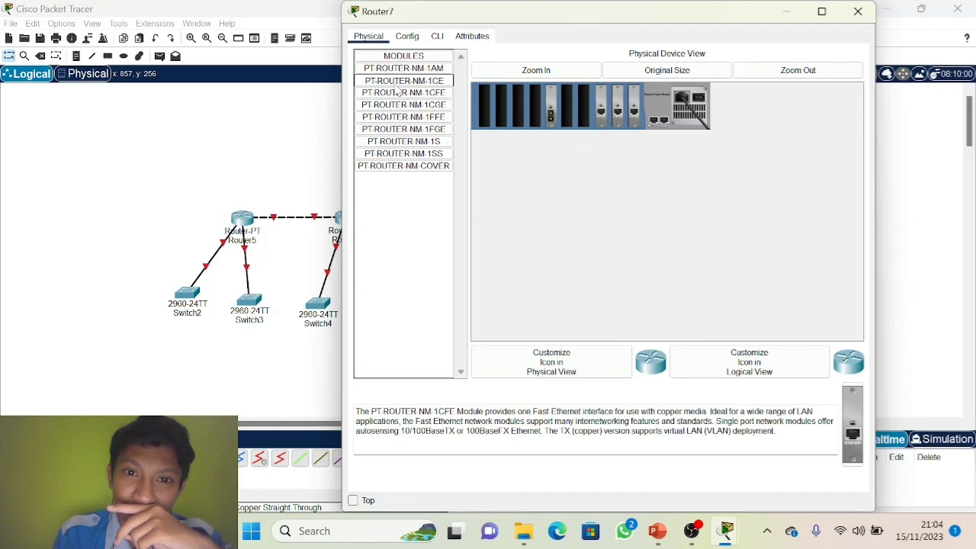
left_click(397, 86)
left_click_drag(398, 93, 582, 121)
left_click_drag(417, 95, 567, 121)
left_click(699, 102)
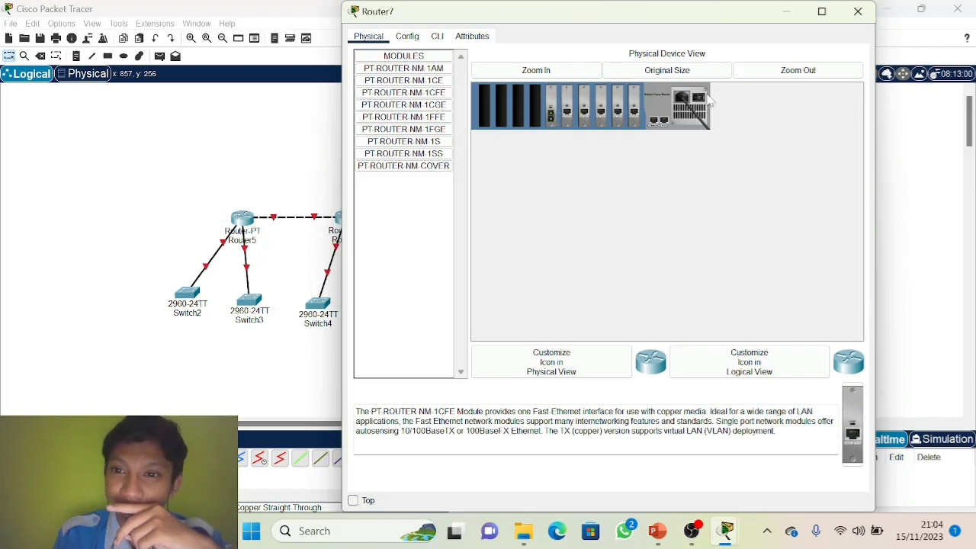
left_click(856, 14)
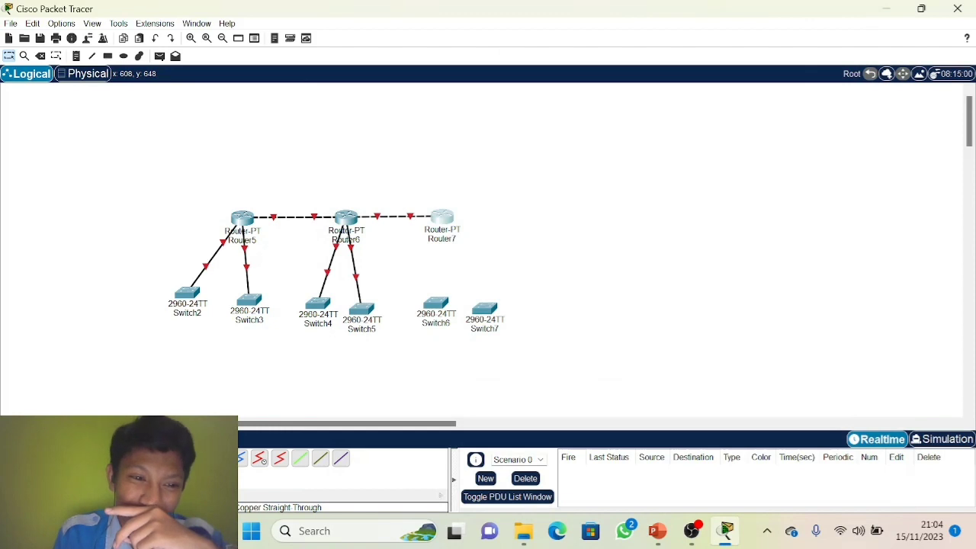
Step: Connect Router7 FastEthernet1/0 to Switch6 FastEthernet0/1 with a copper straight-through cable
left_click(445, 220)
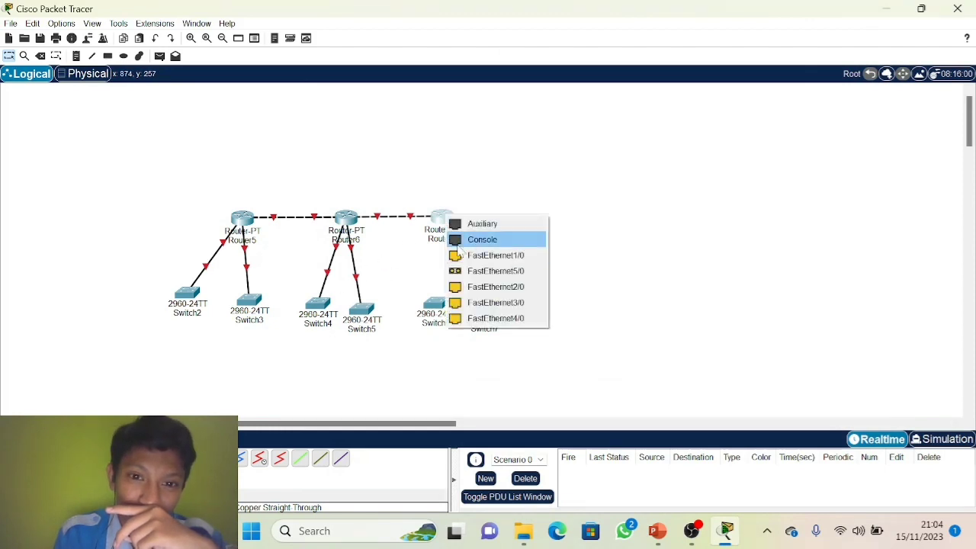
left_click(496, 255)
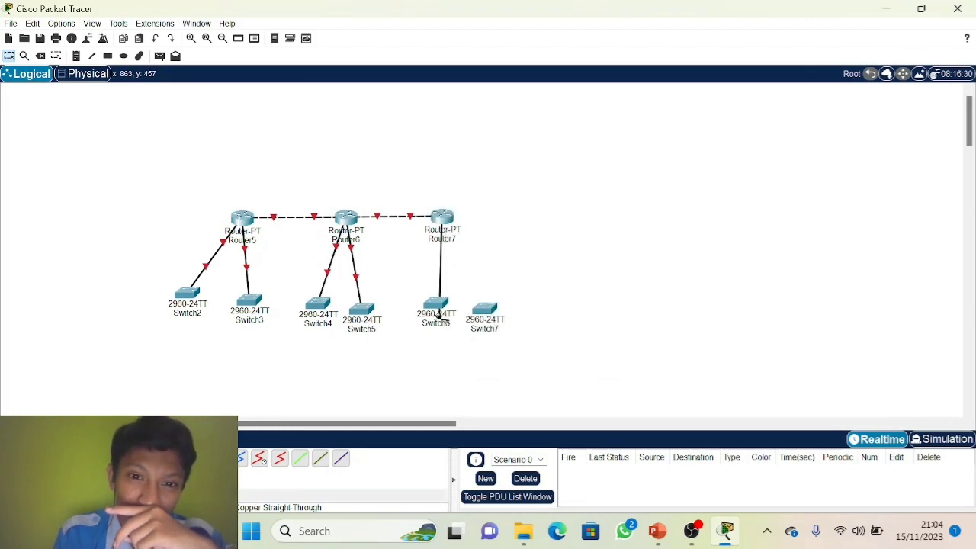
left_click(437, 307)
left_click(473, 28)
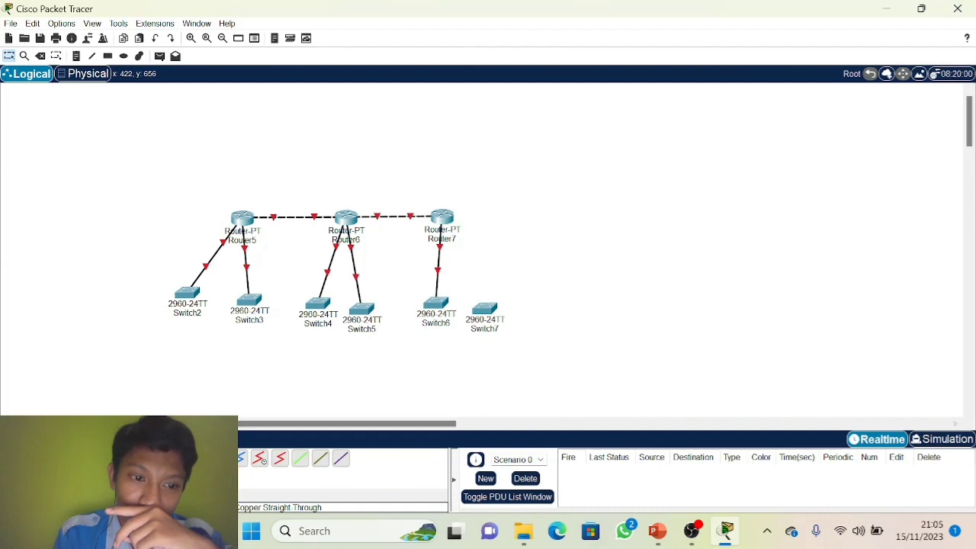
Step: Connect Router7 FastEthernet2/0 to Switch7 FastEthernet0/1 with a copper straight-through cable
left_click(446, 220)
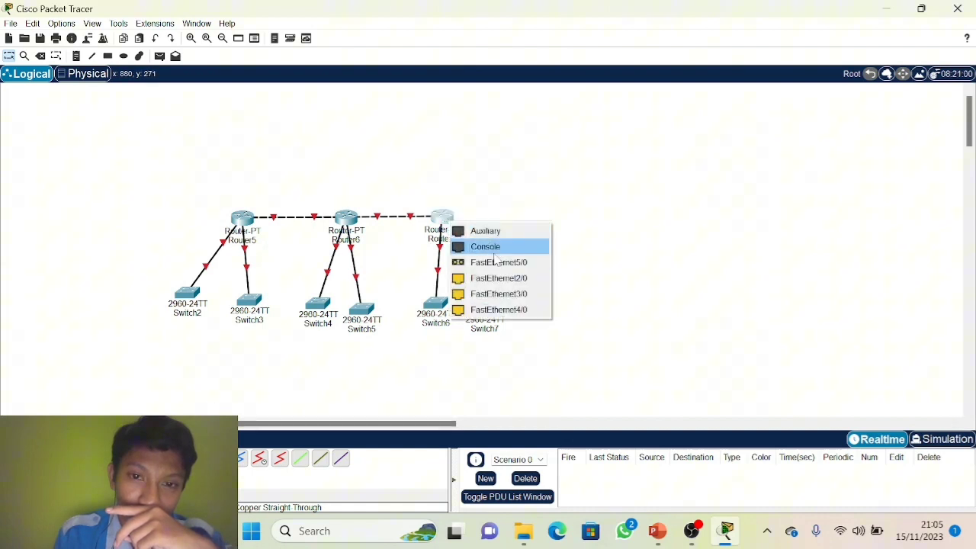
left_click(498, 278)
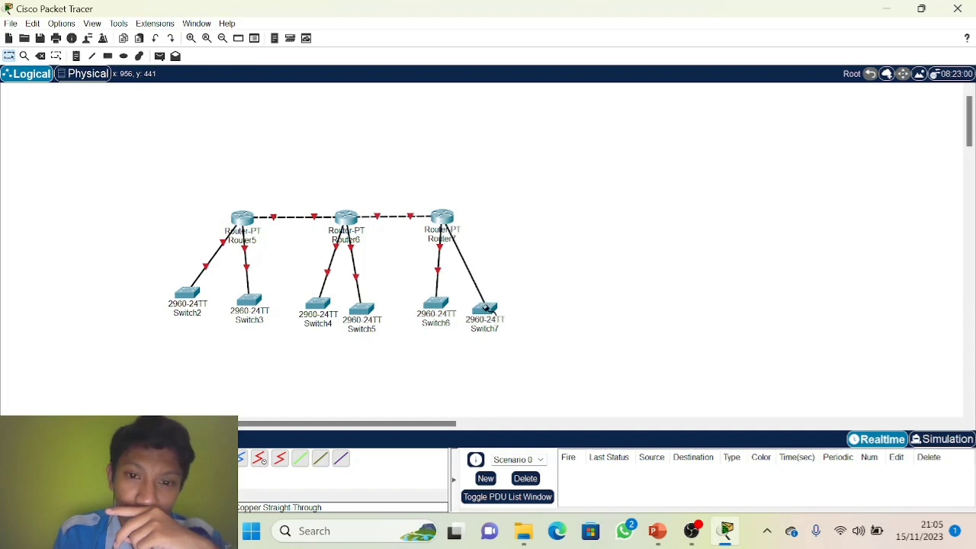
left_click(487, 308)
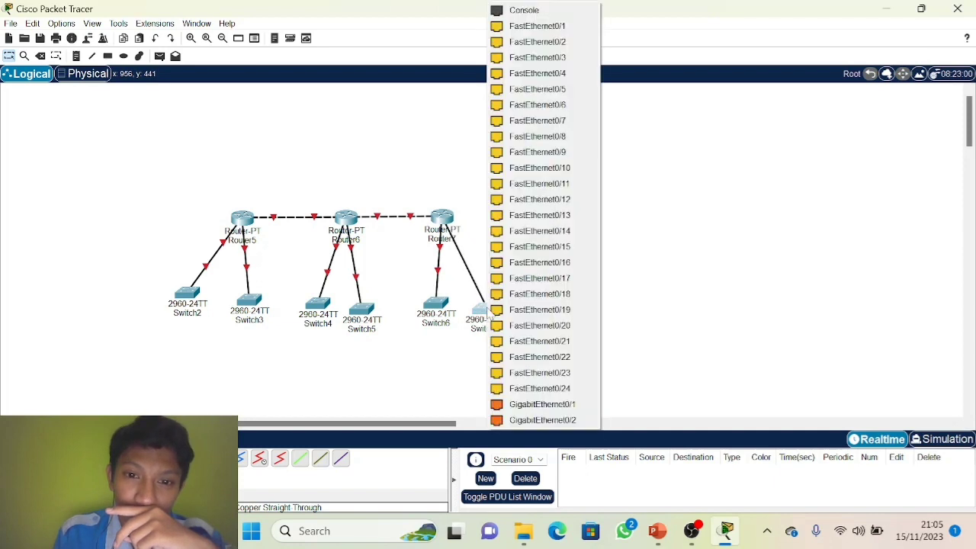
left_click(550, 26)
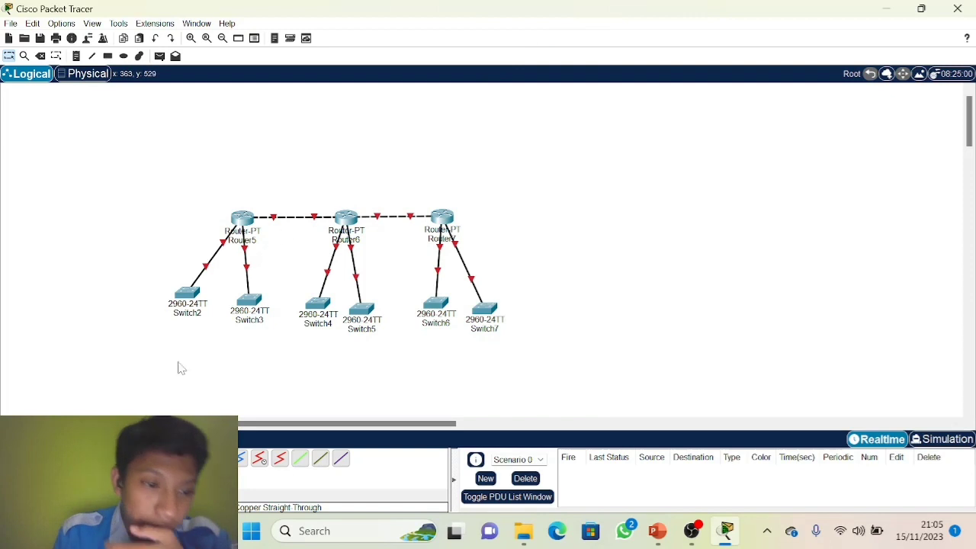
Step: Place six PC-PT end devices in a row below Switch2, Switch3 and Switch4
left_click(12, 459)
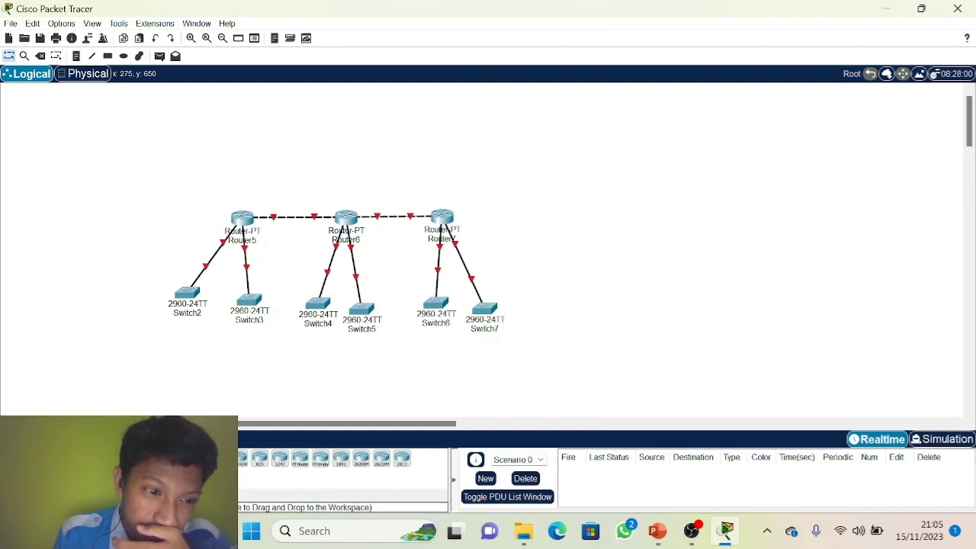
left_click(37, 459)
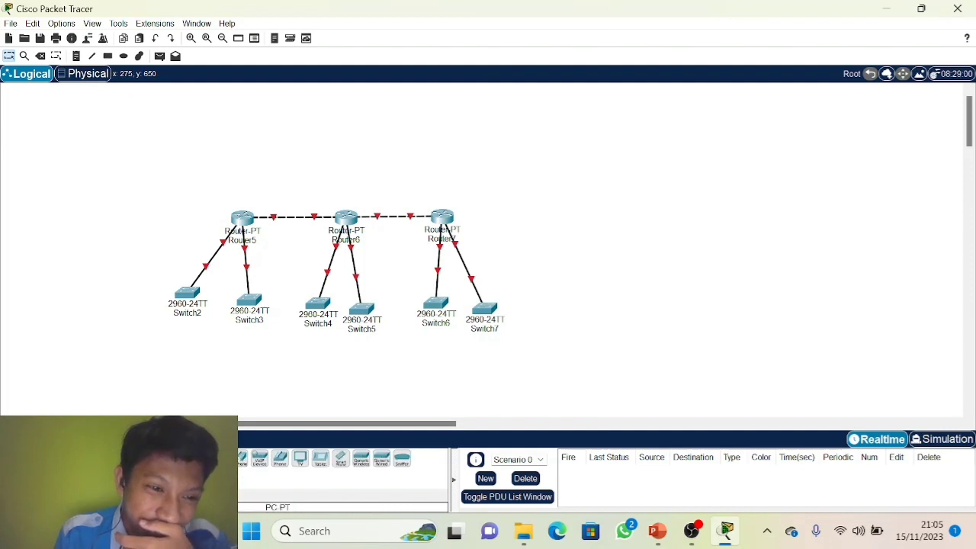
left_click(134, 344)
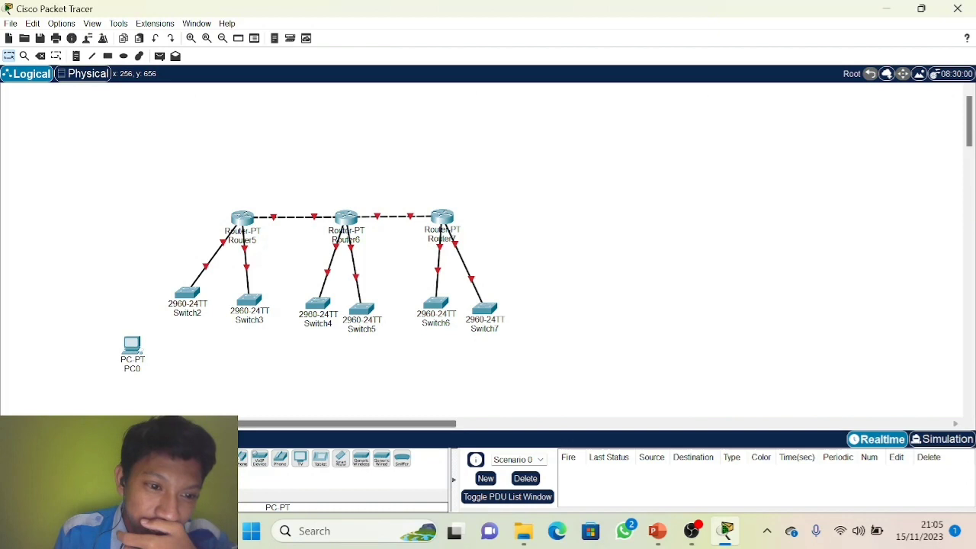
left_click(184, 345)
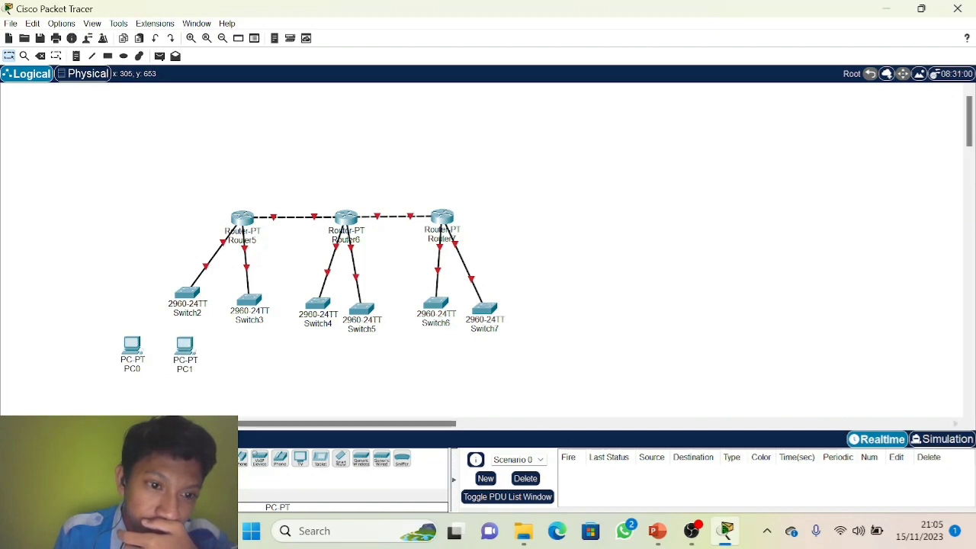
left_click(241, 344)
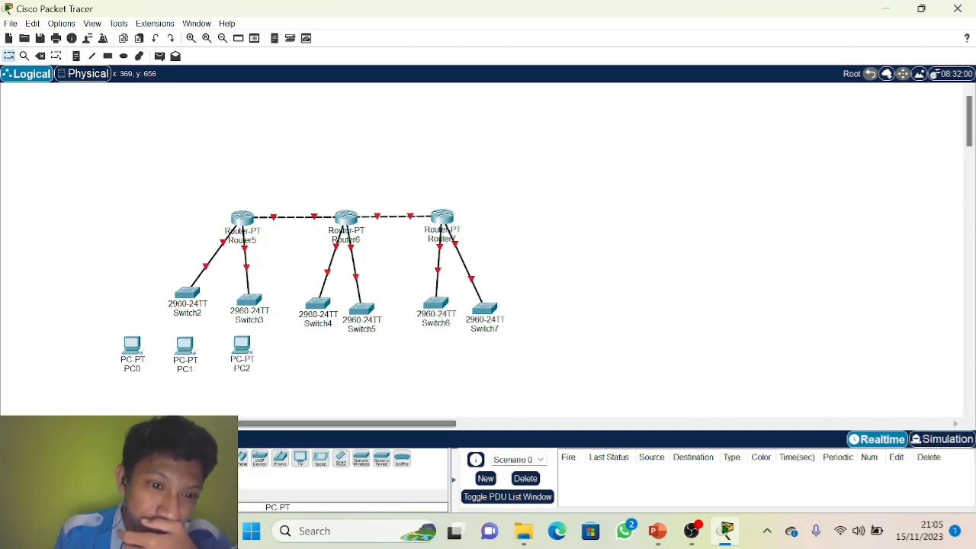
left_click(268, 348)
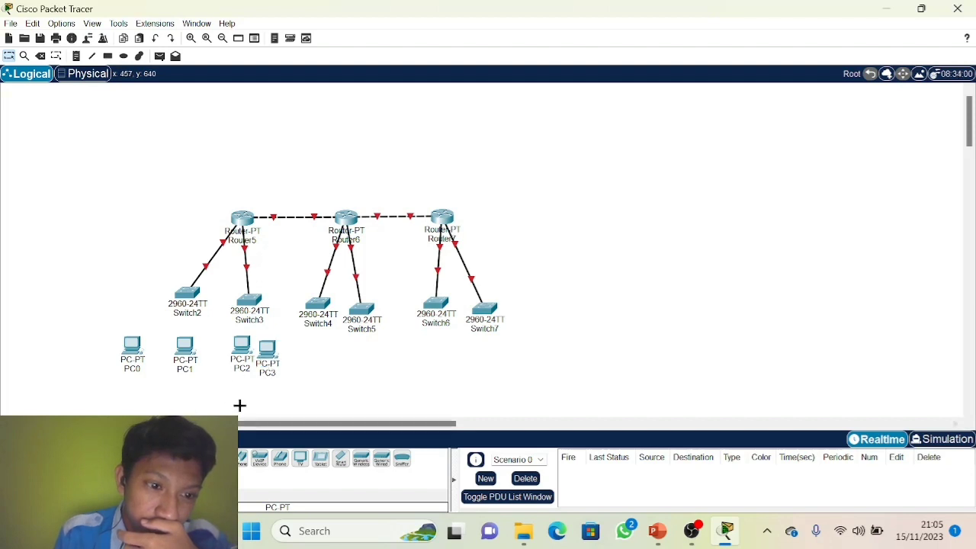
left_click(311, 349)
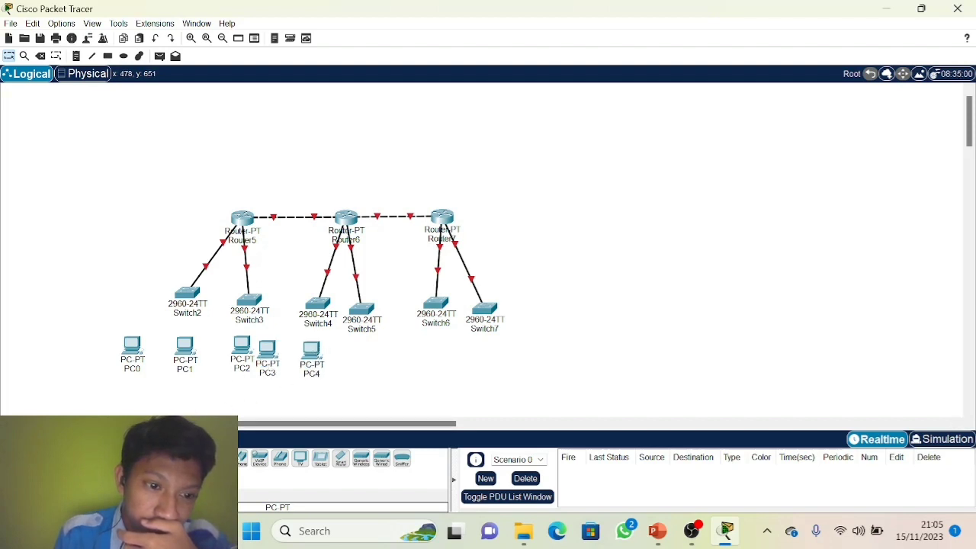
left_click(329, 356)
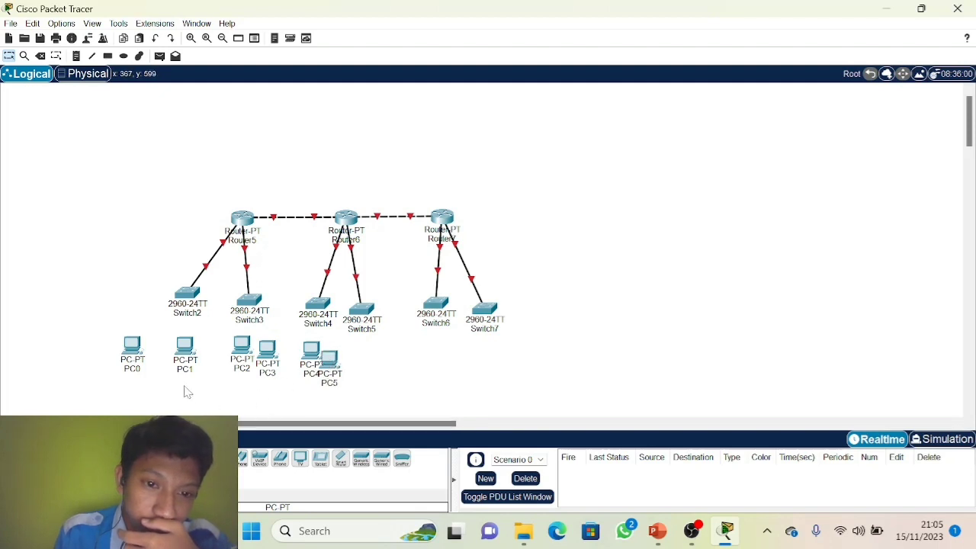
Step: Rearrange PC0 to PC5 into a spaced row closer beneath the switches, separating the overlapping PCs
left_click_drag(131, 346, 119, 328)
left_click_drag(175, 355, 152, 335)
left_click(227, 349)
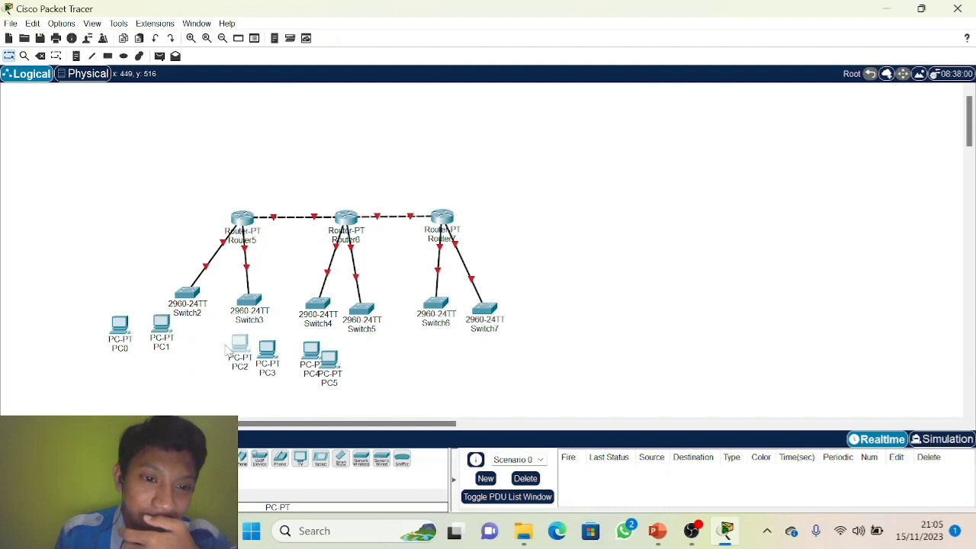
left_click_drag(228, 349, 208, 344)
left_click_drag(266, 370, 265, 364)
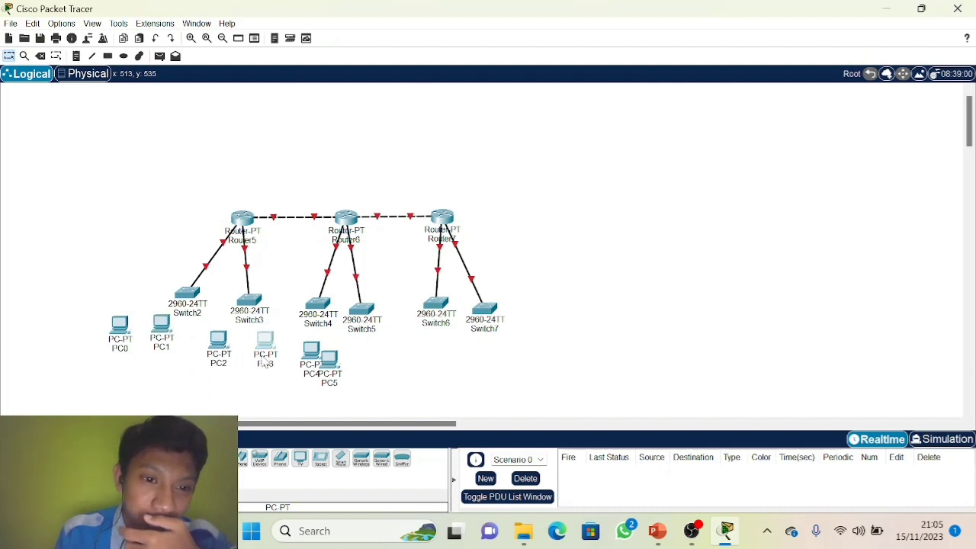
left_click_drag(342, 368, 292, 350)
left_click(291, 342)
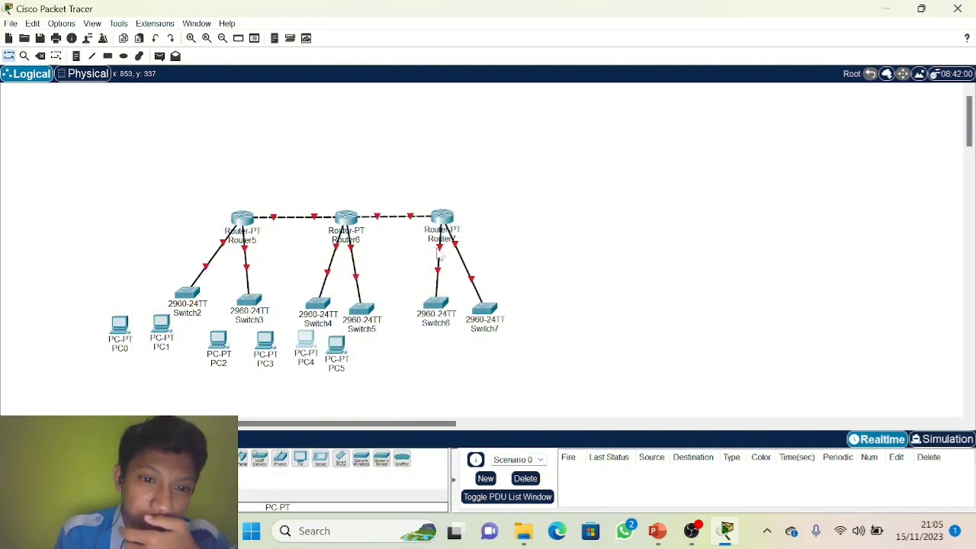
Step: Spread the topology out by moving Router7 outward to one side and Router5 with Switch2 and Switch3 outward to the other
left_click_drag(447, 220, 540, 208)
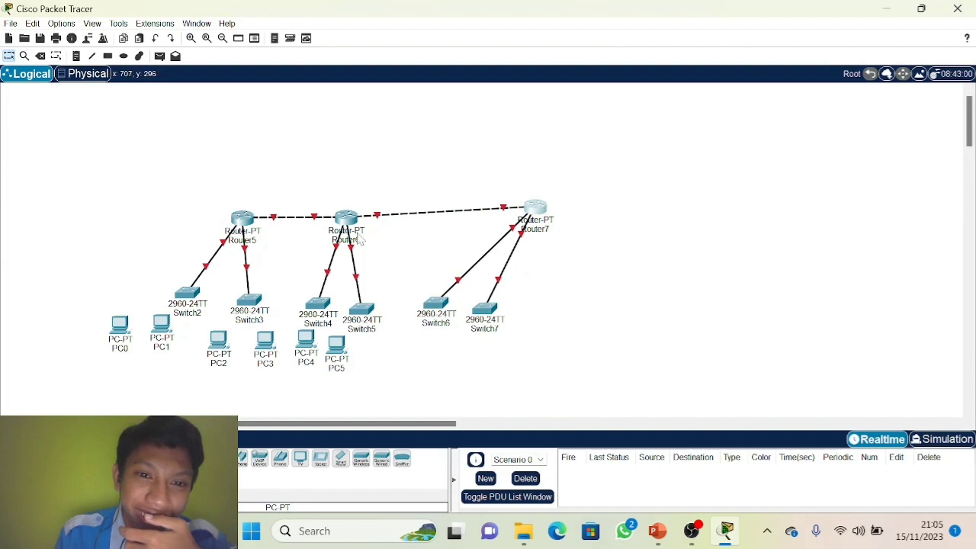
left_click_drag(249, 218, 196, 201)
left_click_drag(178, 308, 113, 289)
left_click_drag(258, 311, 221, 283)
Step: Reposition PC0, PC1, PC2 and PC3 into a spaced row beneath Switch2 and Switch3
left_click_drag(121, 333, 98, 321)
left_click(161, 329)
left_click_drag(157, 330, 142, 347)
left_click_drag(93, 326, 90, 350)
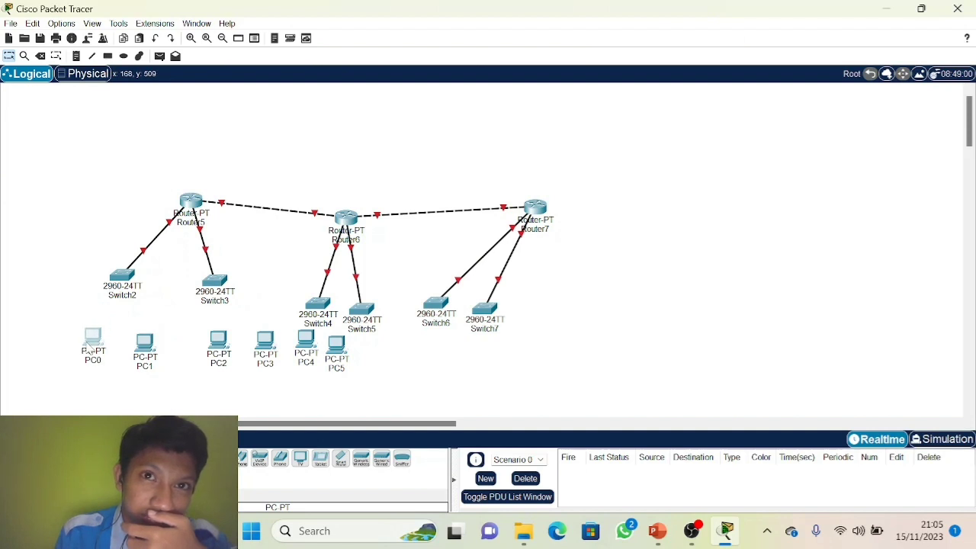
left_click_drag(215, 353, 186, 353)
left_click_drag(267, 356, 254, 352)
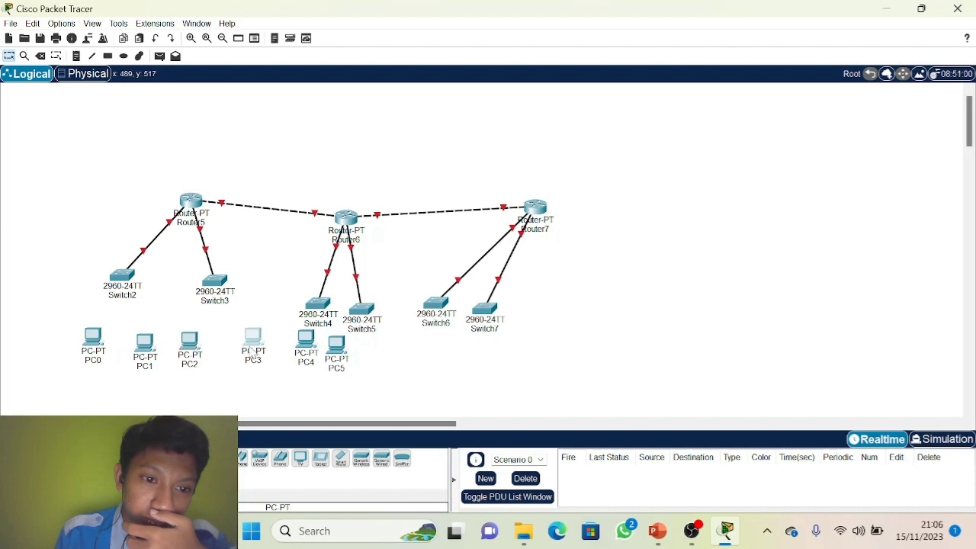
left_click_drag(145, 353, 137, 345)
left_click_drag(253, 344, 251, 340)
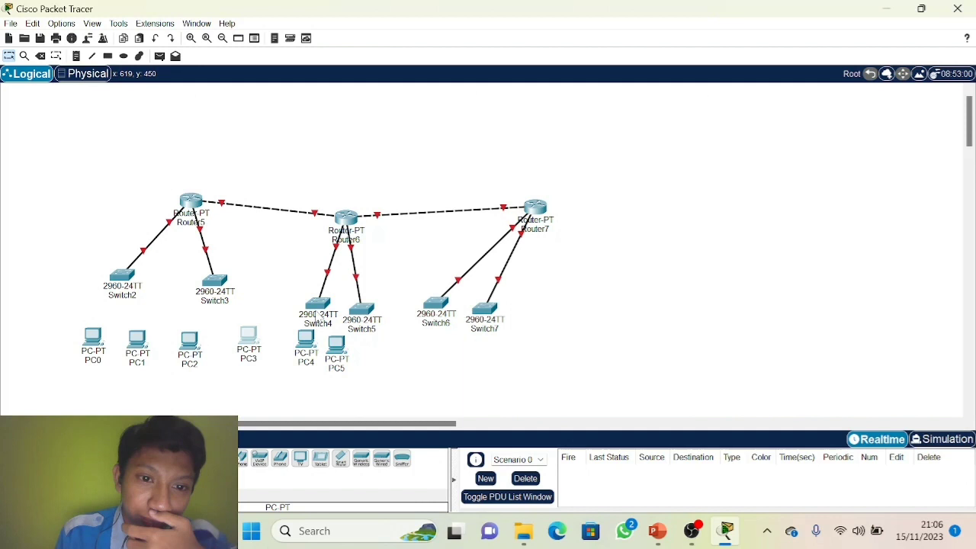
Step: Raise Router6, spread Switch4 and Switch5 apart beneath it, and respace PC3, PC4 and PC5 in the PC row
left_click_drag(343, 230, 347, 207)
left_click_drag(327, 310, 314, 295)
left_click_drag(362, 310, 374, 287)
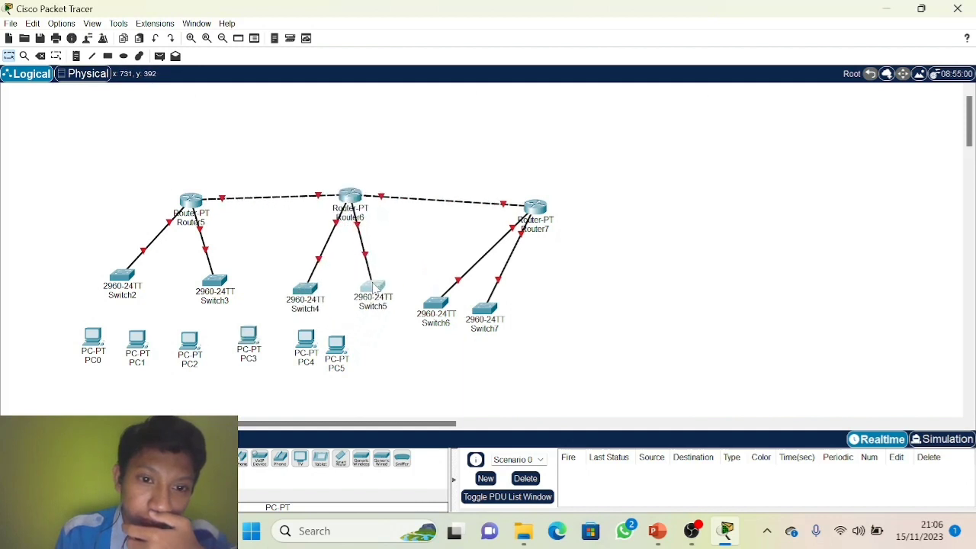
left_click_drag(315, 354, 333, 332)
left_click_drag(251, 346, 238, 350)
left_click_drag(298, 344, 282, 344)
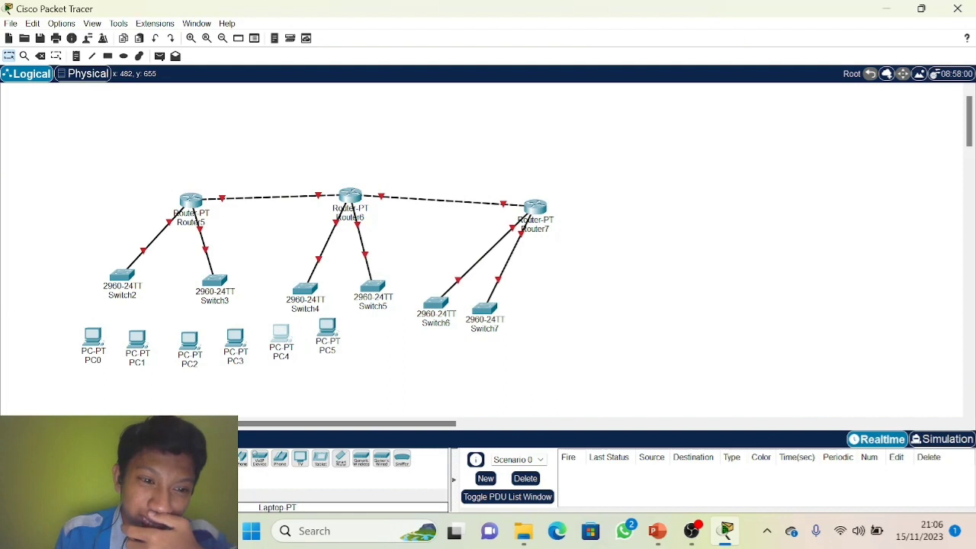
Step: Add two PC-PT devices beside PC5 beneath Switch5 and even out the spacing of that PC group
left_click(357, 330)
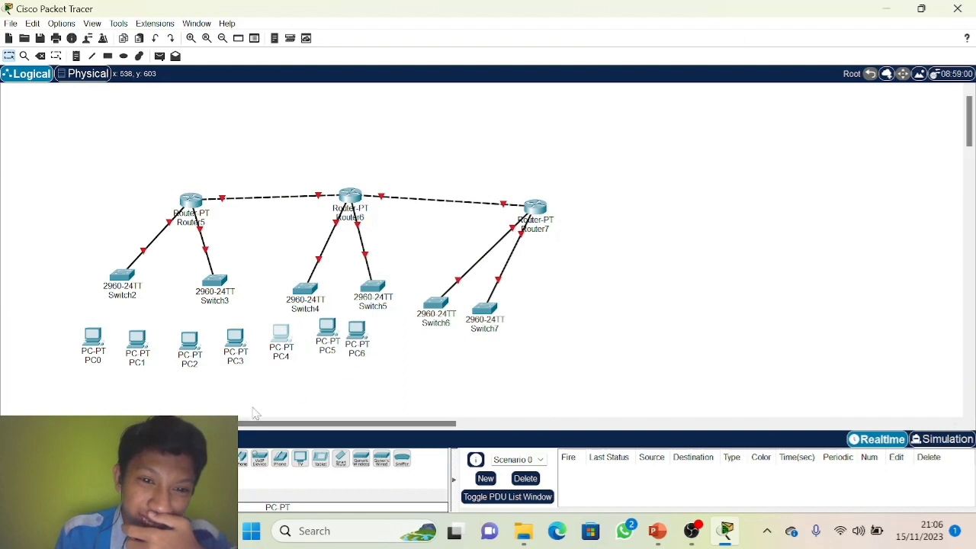
left_click(390, 335)
left_click_drag(328, 341, 317, 343)
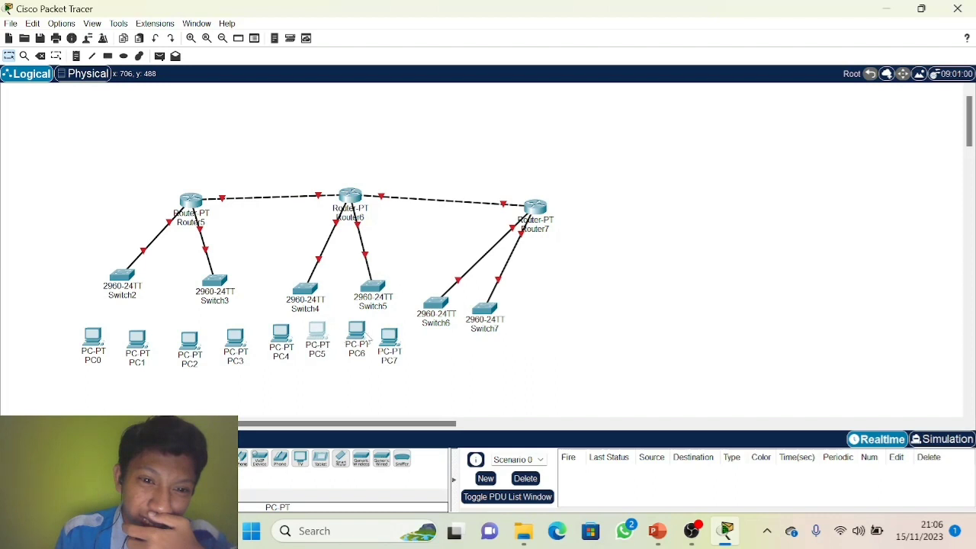
left_click_drag(397, 344, 394, 335)
Step: Move Switch6 and Switch7 so they sit widely apart beneath Router7
left_click_drag(501, 312, 649, 302)
left_click_drag(438, 316, 459, 297)
left_click_drag(627, 309, 589, 306)
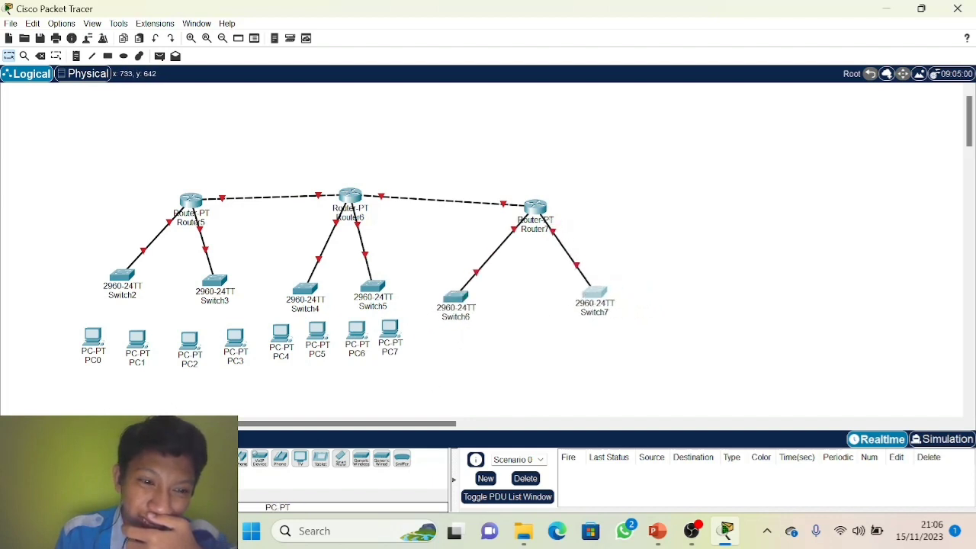
Step: Place two PC-PT devices beneath Switch6 and two more beneath Switch7
left_click(432, 343)
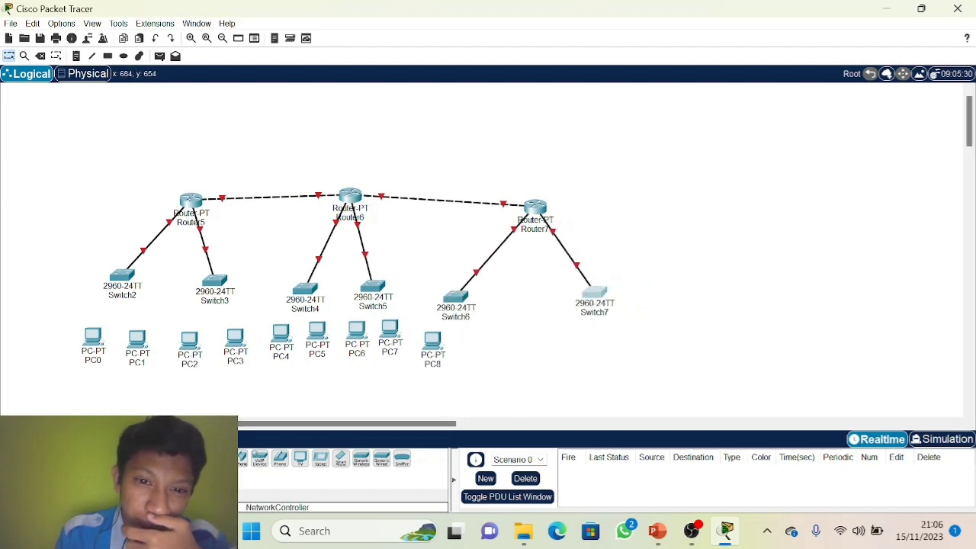
left_click(471, 343)
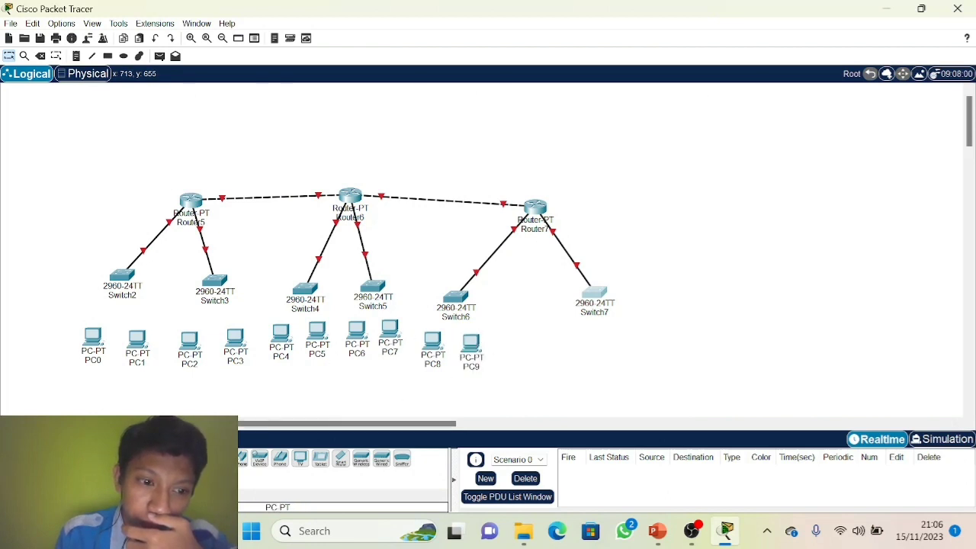
left_click(575, 351)
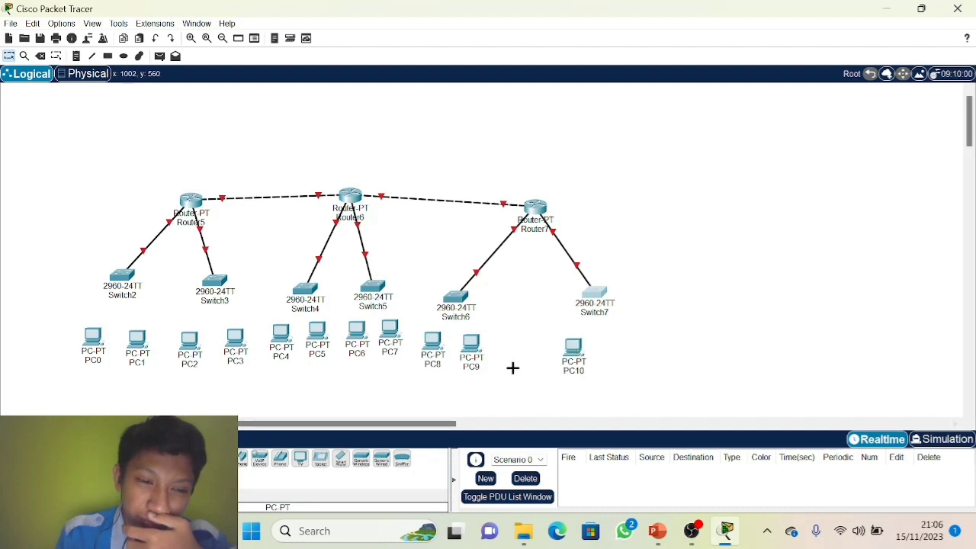
left_click(602, 347)
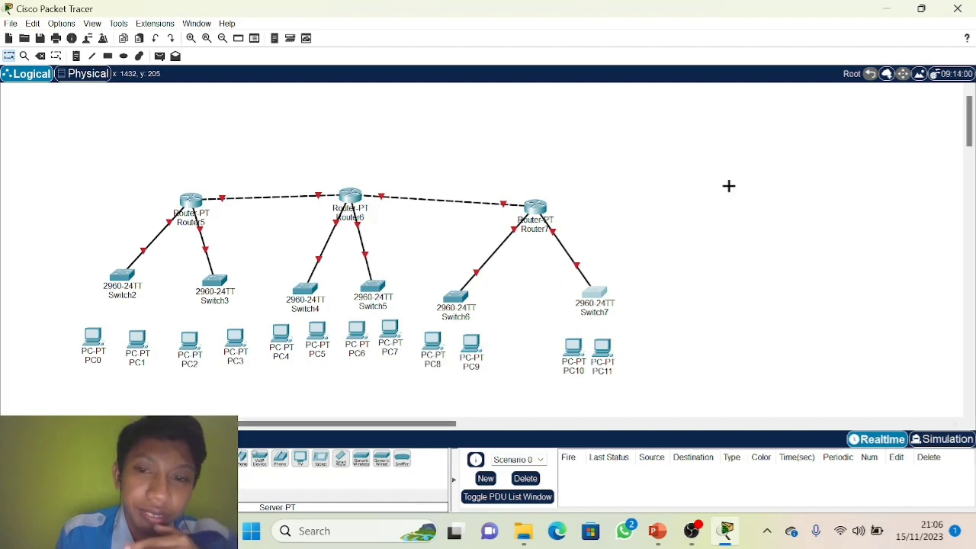
Step: Place a Server-PT beyond Router7 and connect Switch7 FastEthernet0/3 to the server's FastEthernet0 with a copper straight-through cable
left_click(681, 232)
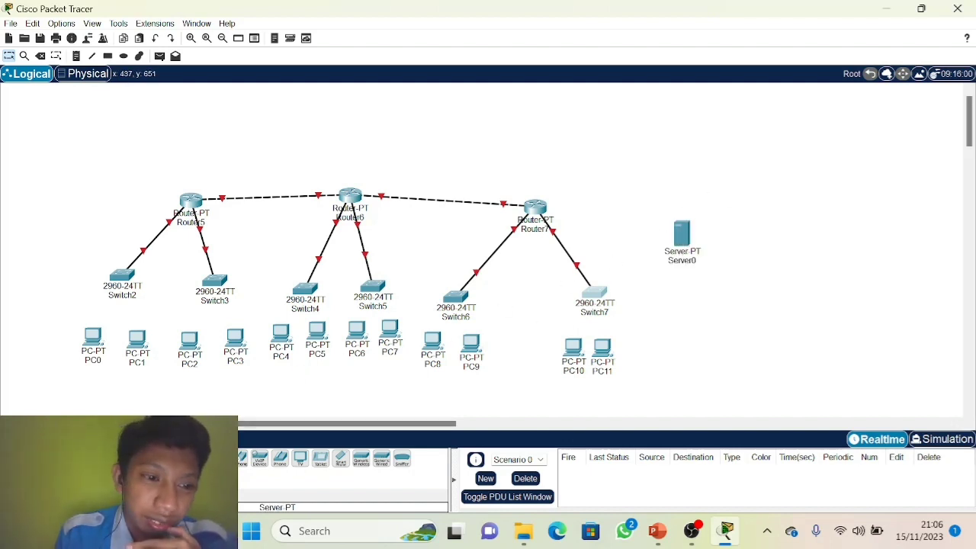
left_click(64, 459)
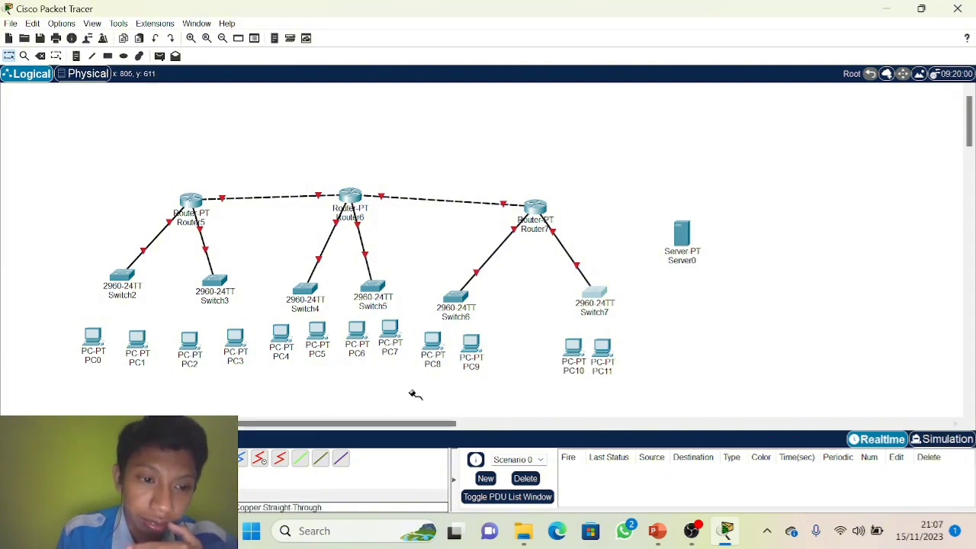
left_click(597, 296)
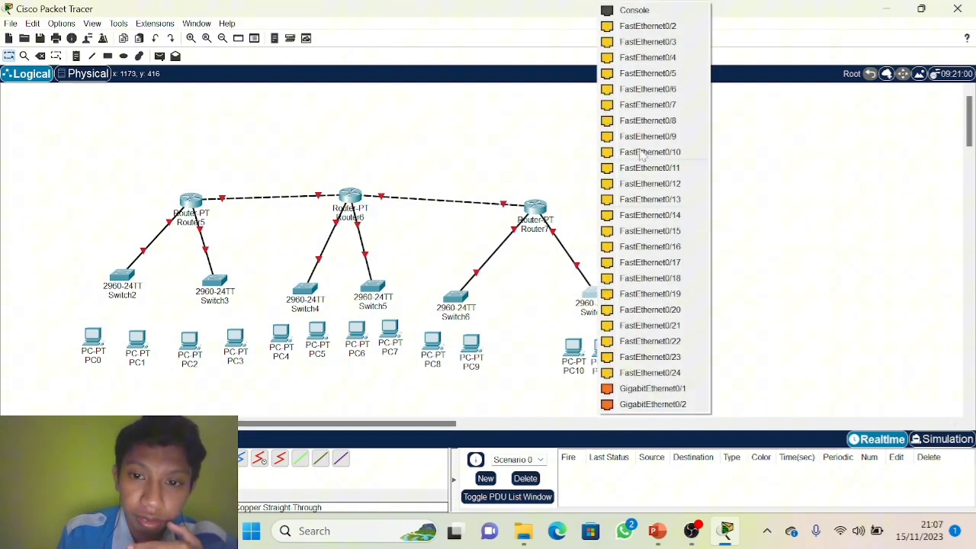
left_click(650, 42)
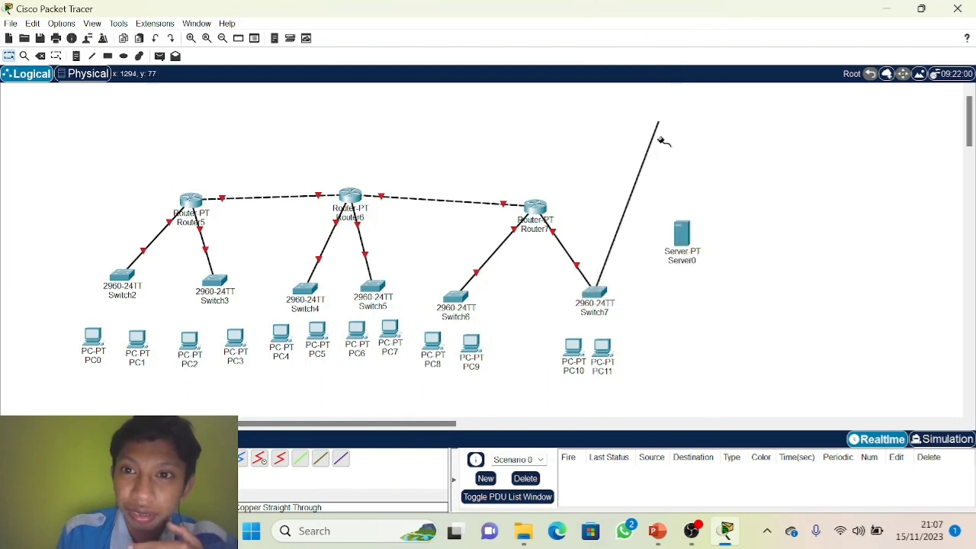
left_click(684, 238)
left_click(684, 238)
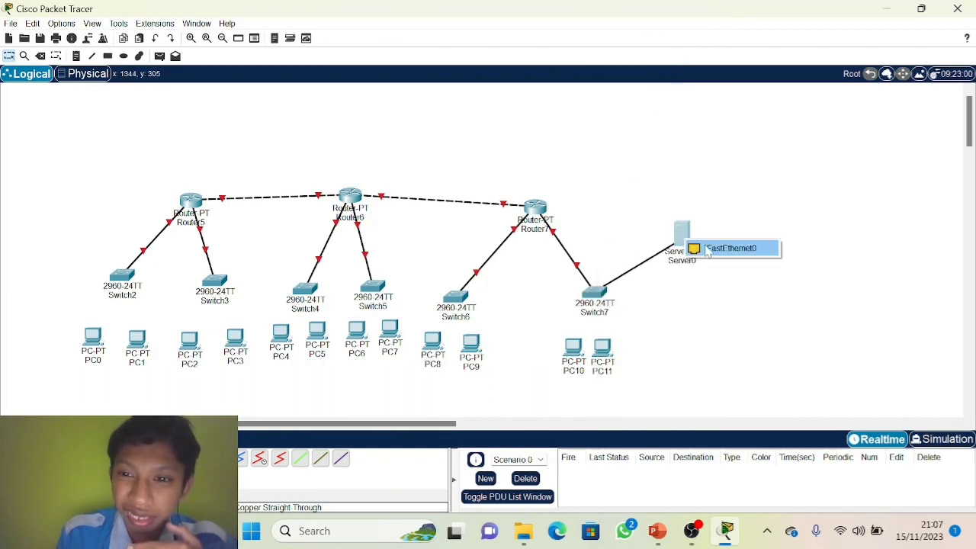
left_click(709, 249)
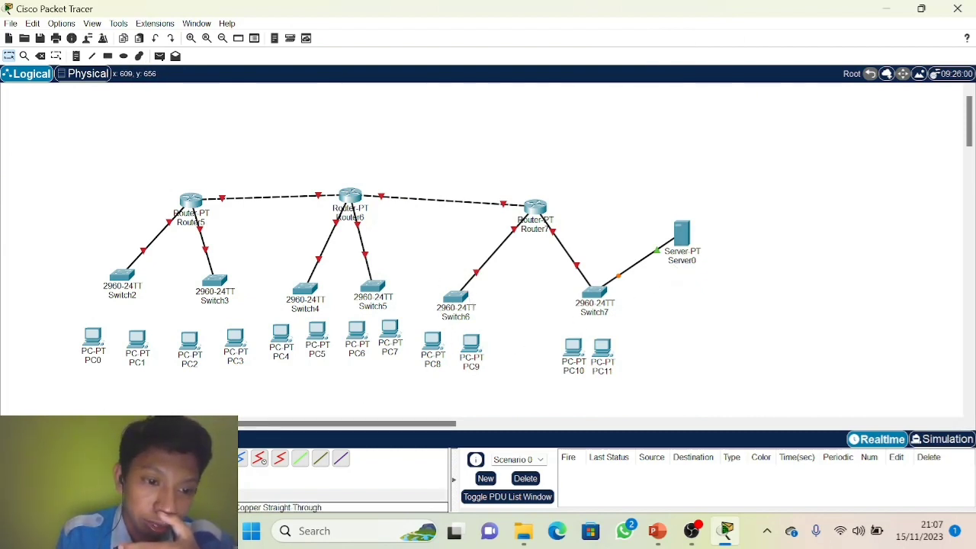
Step: Connect Switch2 FastEthernet0/2 to PC0 FastEthernet0 with a copper straight-through cable
left_click(111, 273)
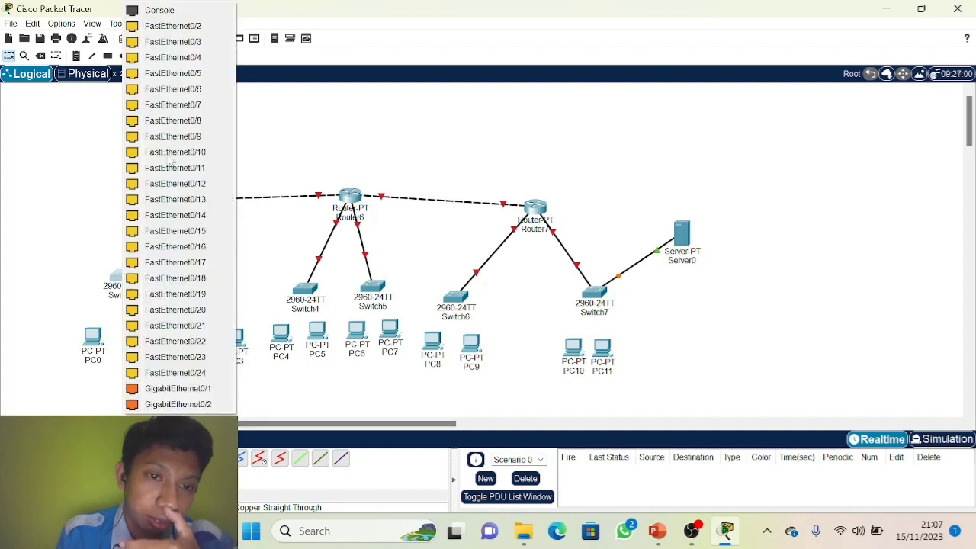
left_click(171, 89)
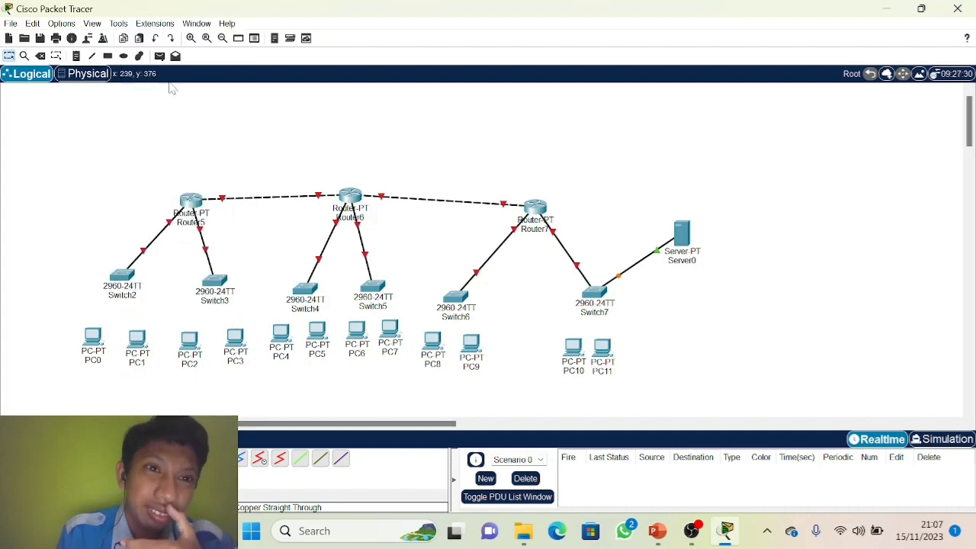
left_click(92, 339)
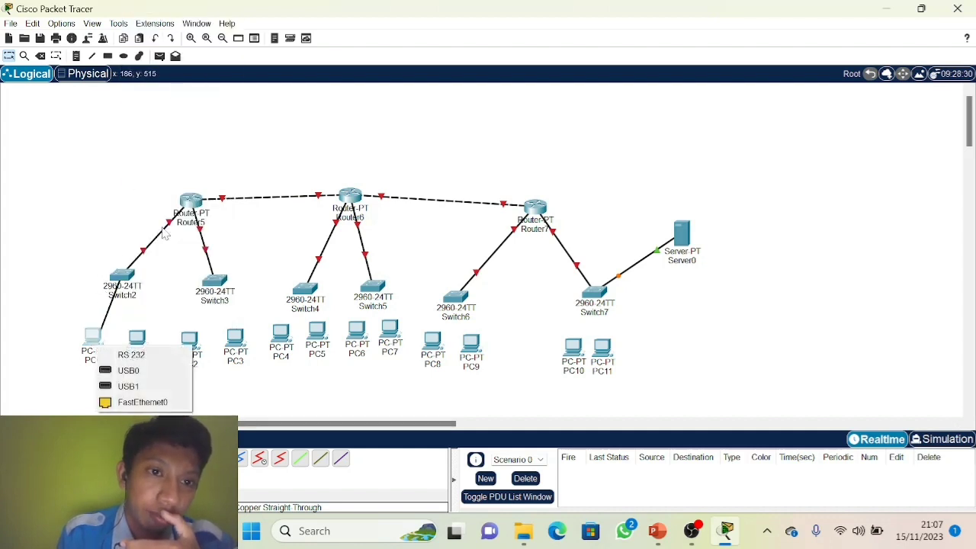
left_click(149, 403)
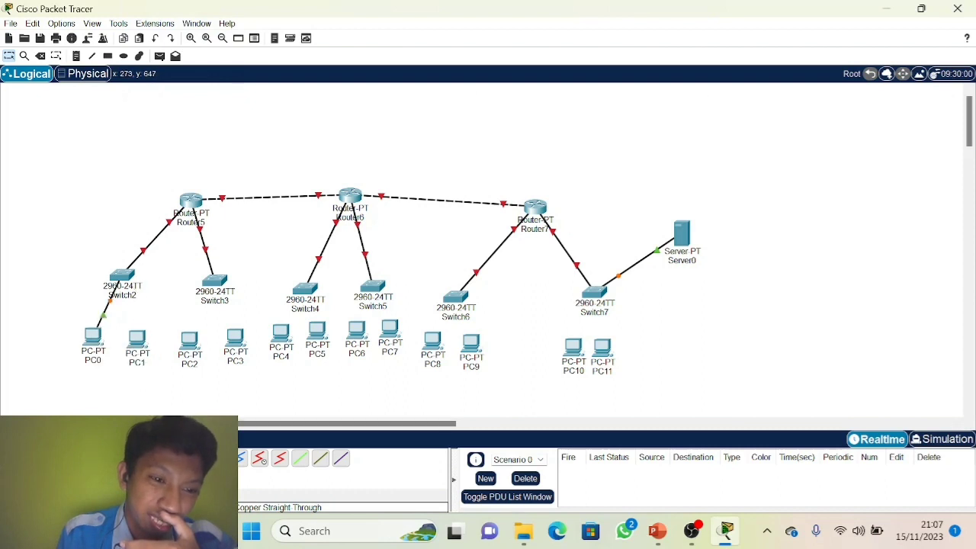
Step: Connect Switch2 FastEthernet0/3 to PC1 FastEthernet0 with a copper straight-through cable
left_click(116, 287)
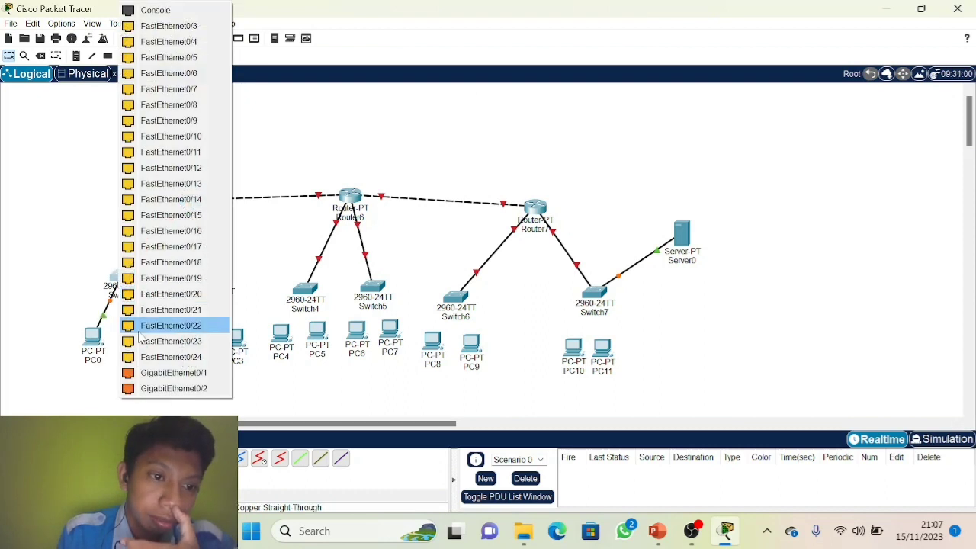
left_click(174, 29)
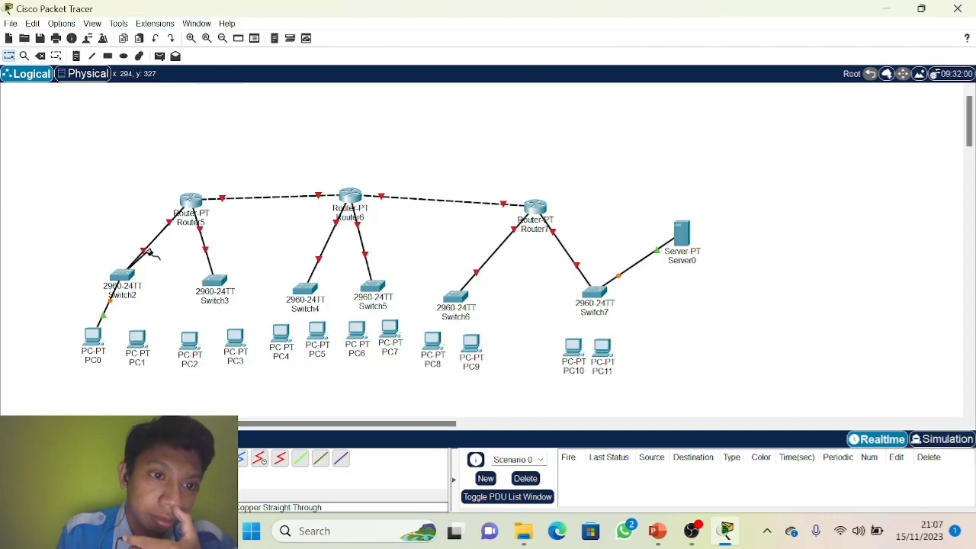
left_click(138, 344)
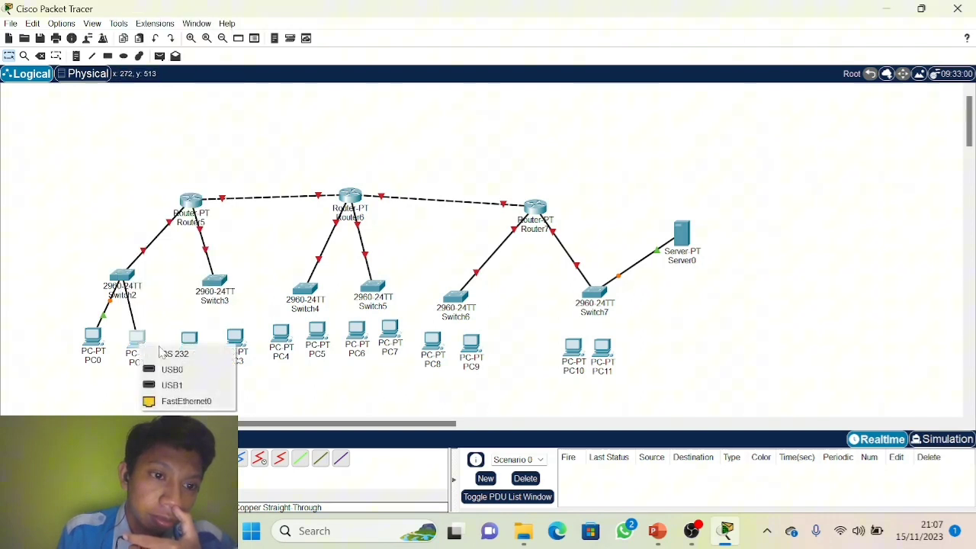
left_click(174, 408)
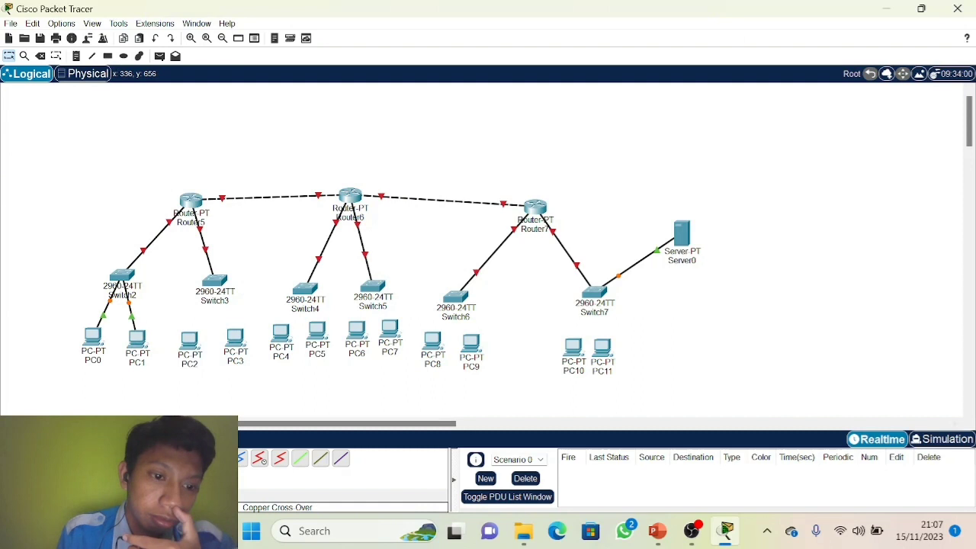
Step: Connect Switch3 FastEthernet0/2 to PC2 FastEthernet0 with a copper straight-through cable
left_click(215, 284)
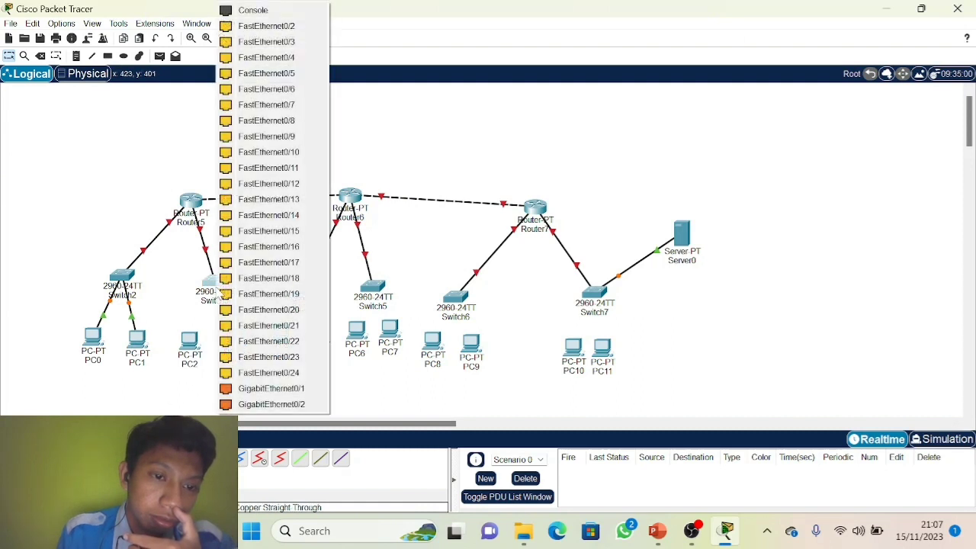
left_click(295, 26)
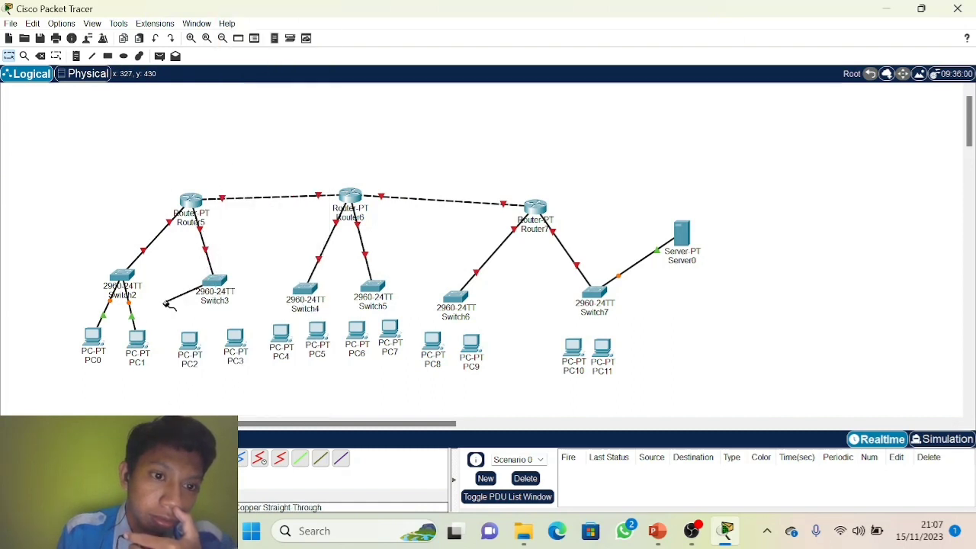
left_click(187, 341)
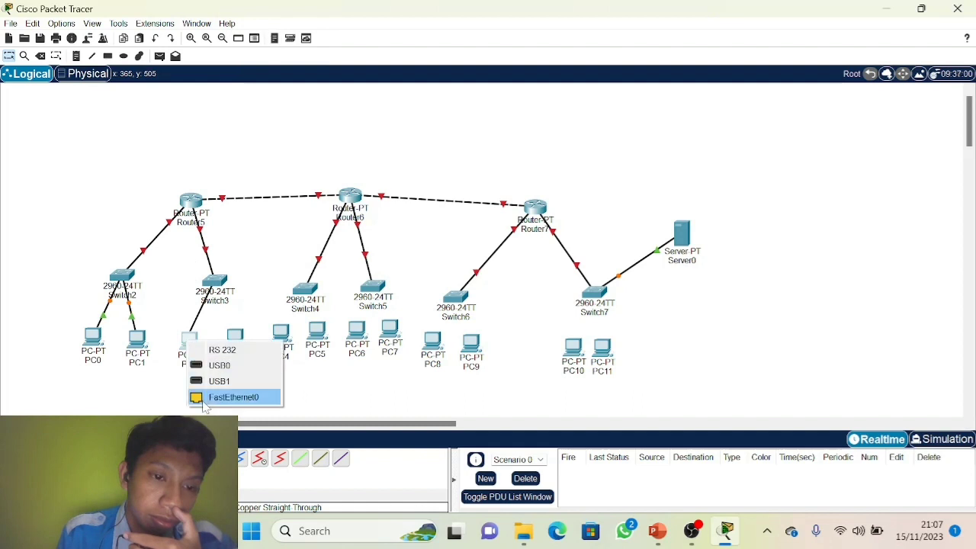
left_click(208, 398)
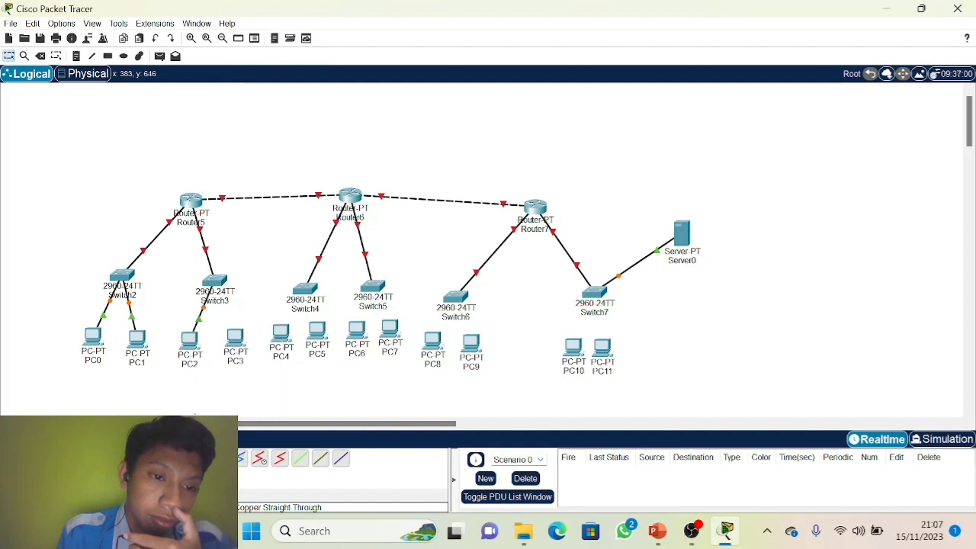
Step: Connect Switch3 FastEthernet0/3 to PC3 FastEthernet0 with a copper straight-through cable
left_click(218, 288)
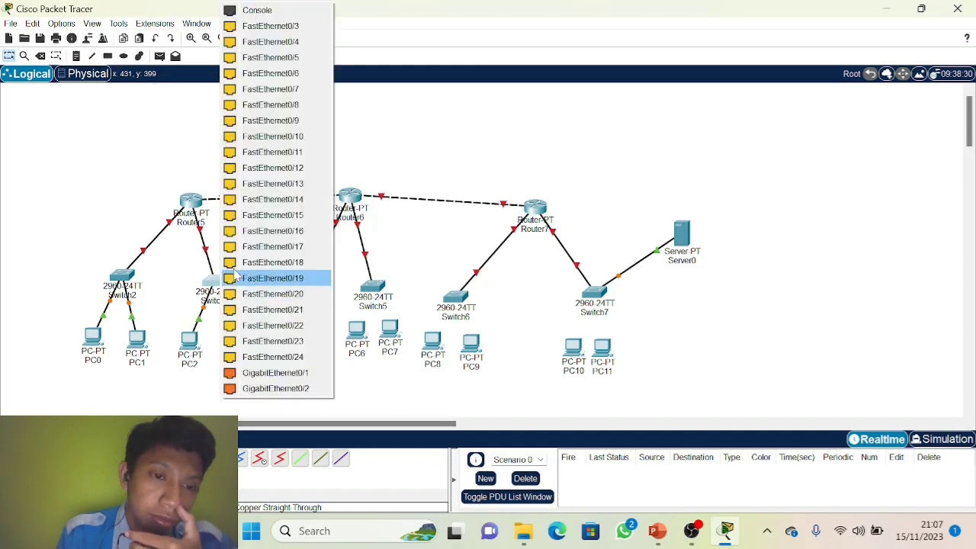
left_click(278, 27)
left_click(235, 342)
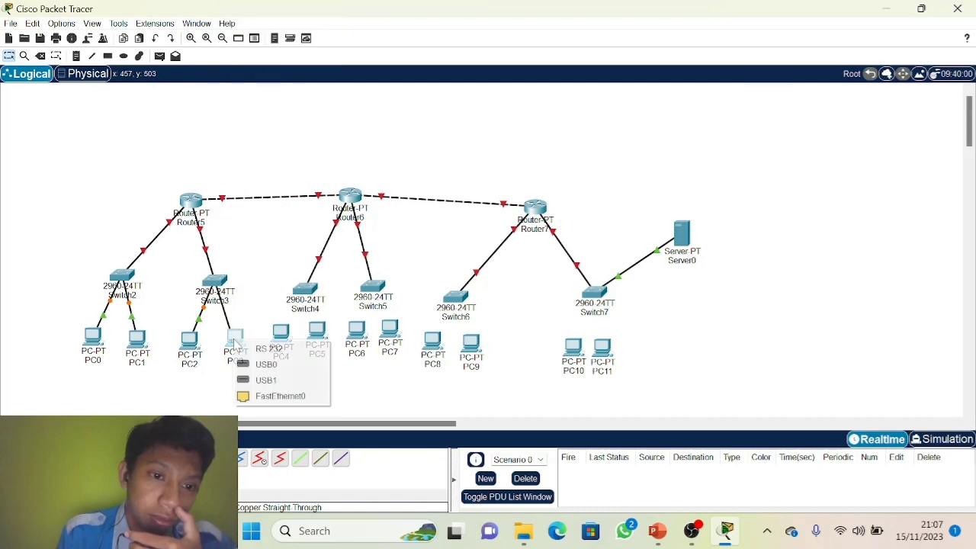
left_click(248, 395)
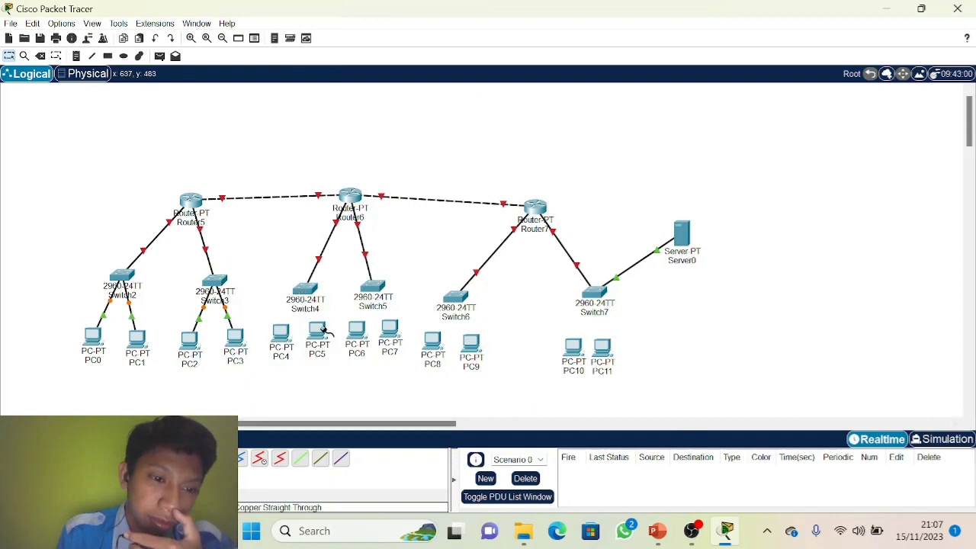
Step: Connect Switch4 FastEthernet0/2 to PC4 FastEthernet0 with a copper straight-through cable
left_click(305, 291)
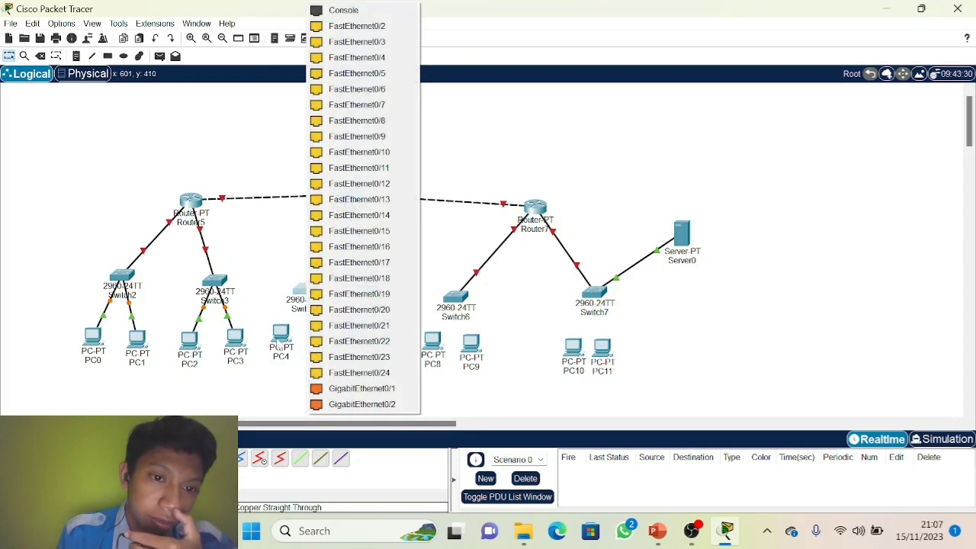
left_click(360, 25)
left_click(277, 338)
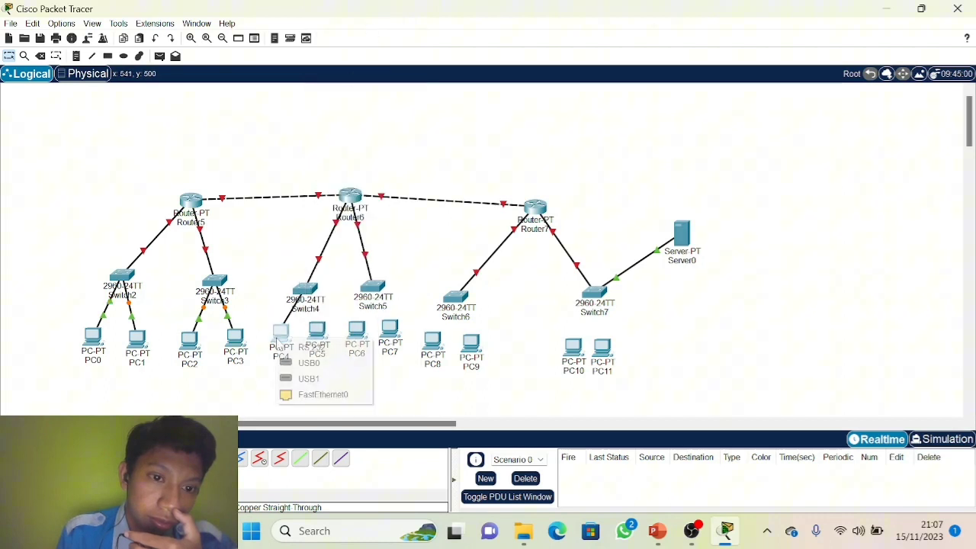
left_click(309, 395)
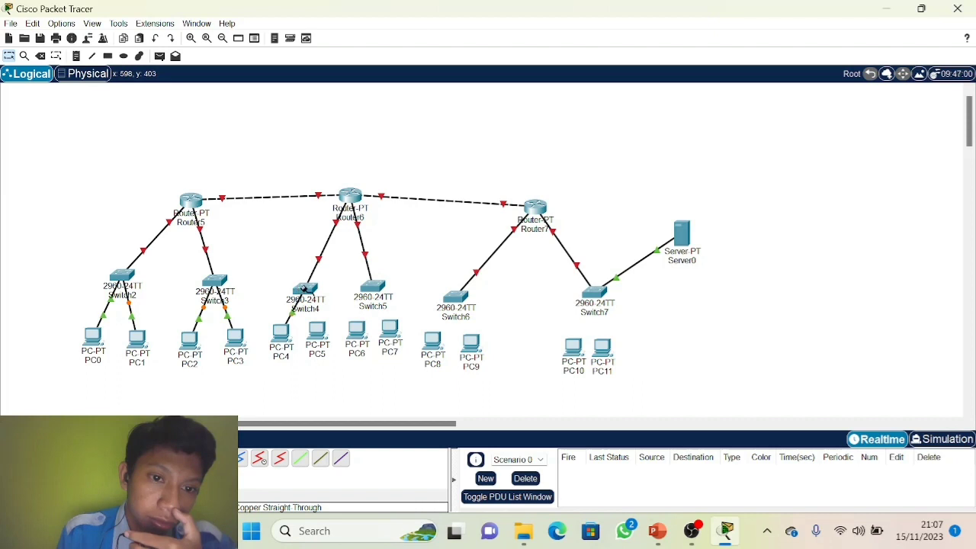
Step: Connect a free FastEthernet port on Switch4 to PC5 FastEthernet0 with a copper straight-through cable
left_click(304, 288)
left_click(386, 38)
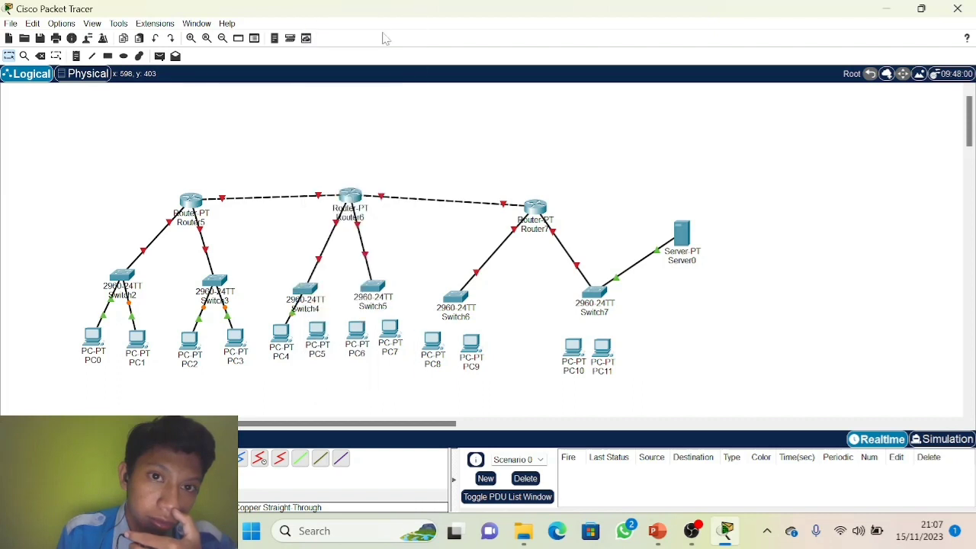
left_click(319, 340)
left_click(340, 395)
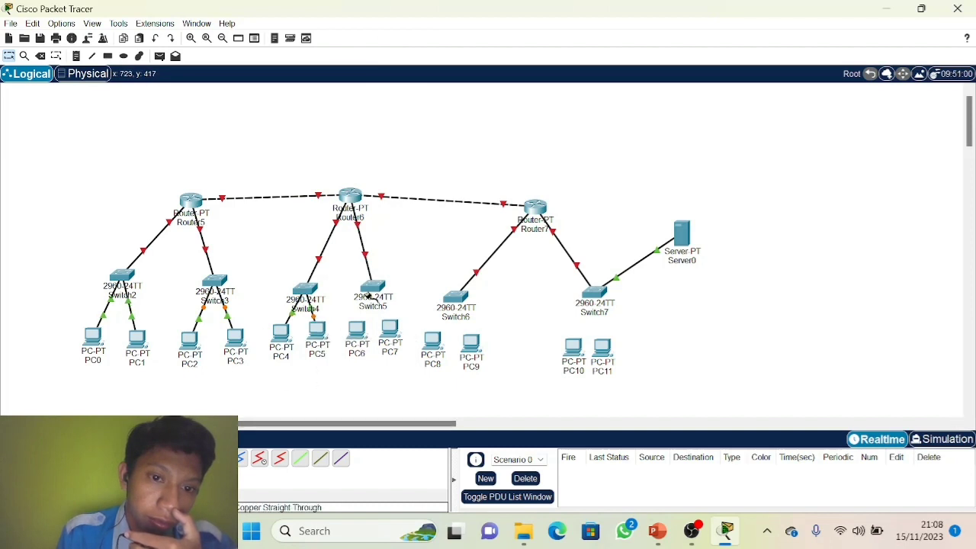
Step: Connect Switch5 FastEthernet0/2 to PC6 FastEthernet0 with a copper straight-through cable
left_click(368, 296)
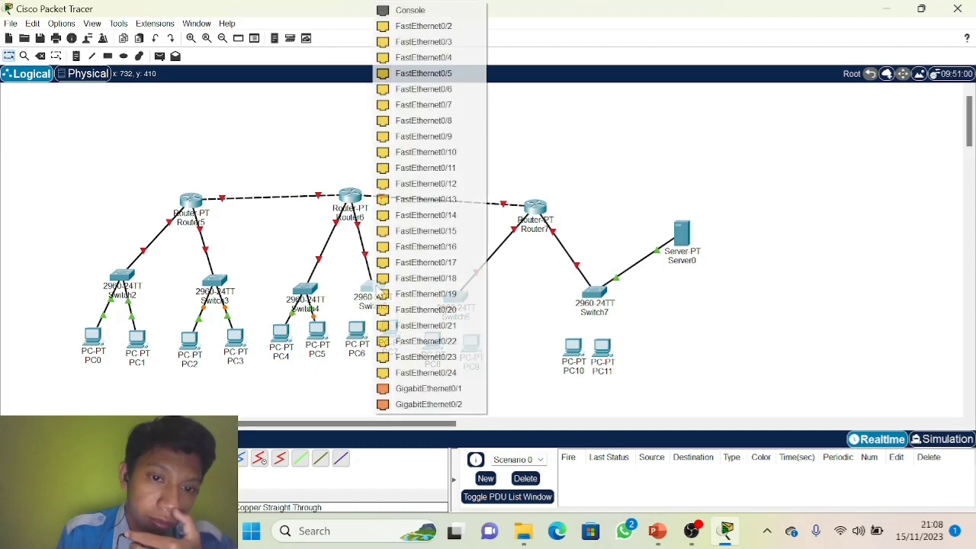
left_click(431, 27)
left_click(357, 332)
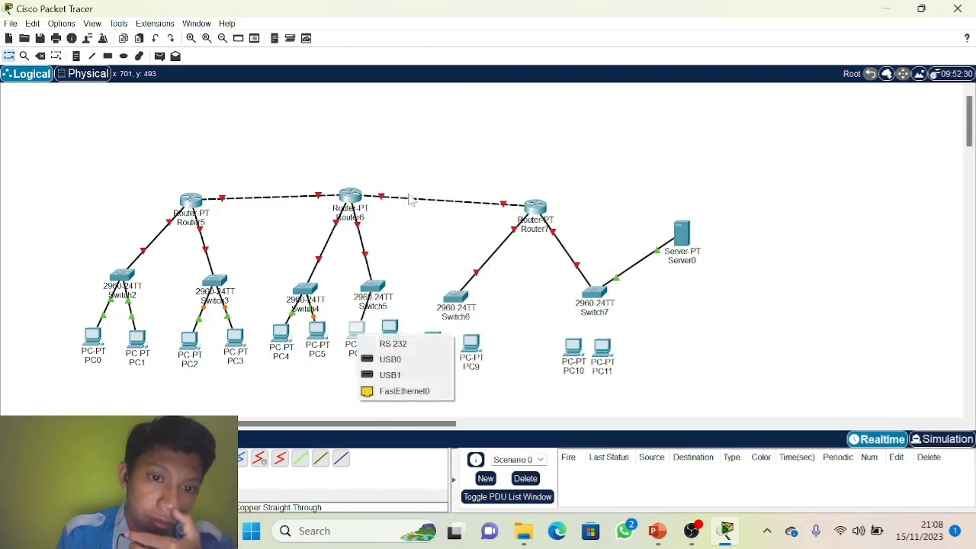
left_click(395, 401)
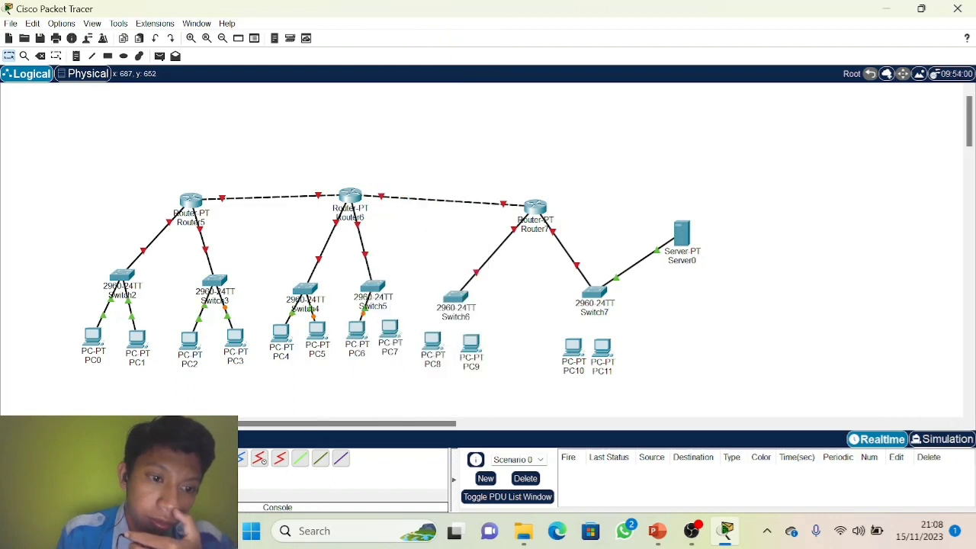
Step: Connect Switch5 FastEthernet0/3 to PC7 FastEthernet0 with a copper straight-through cable
left_click(159, 459)
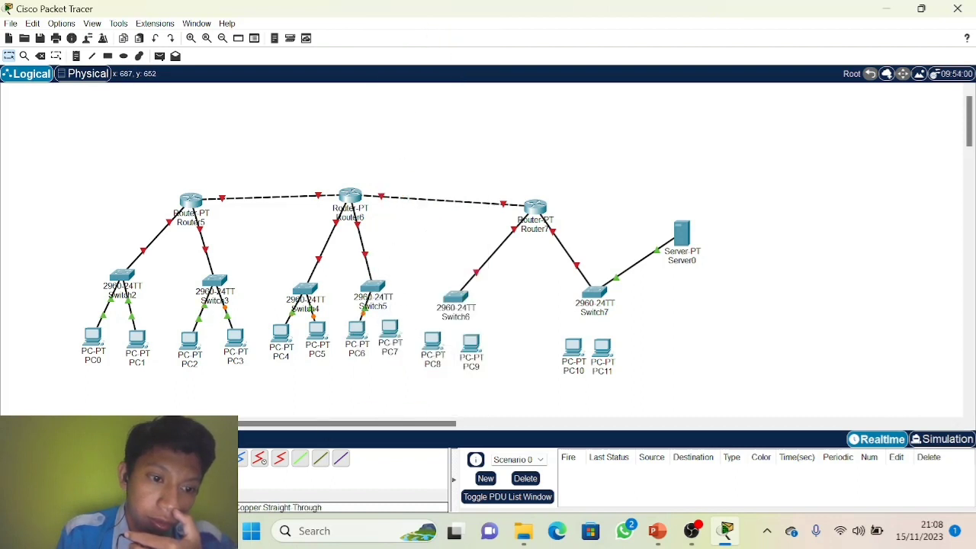
left_click(372, 291)
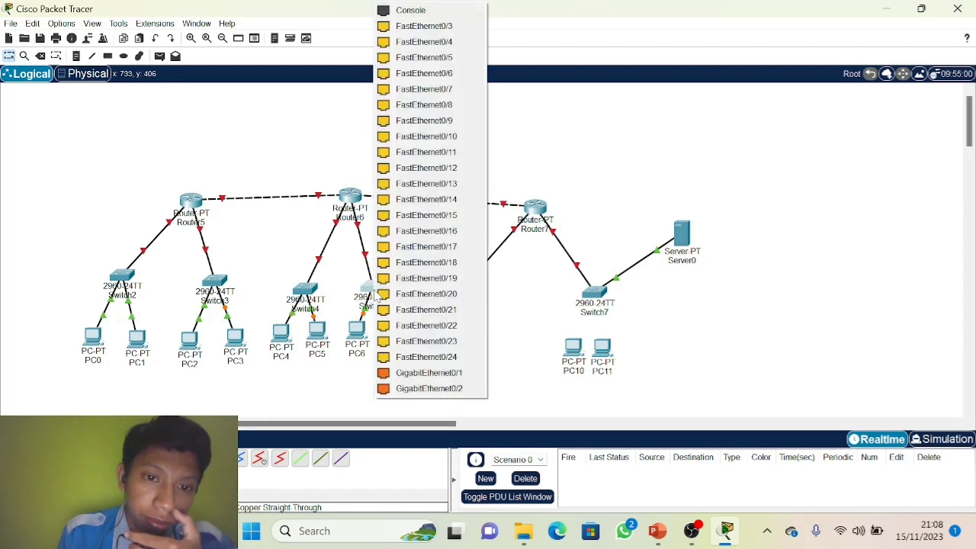
left_click(464, 29)
left_click(393, 335)
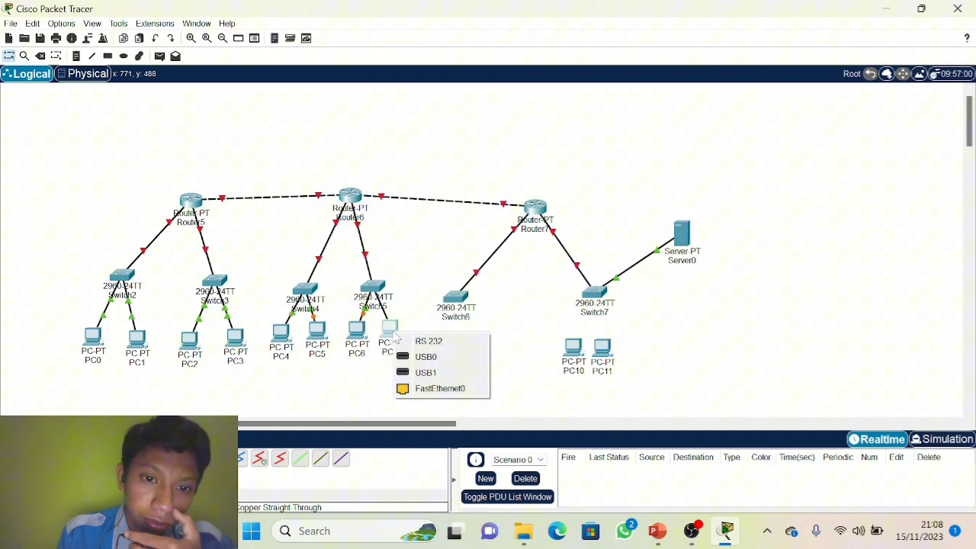
left_click(431, 389)
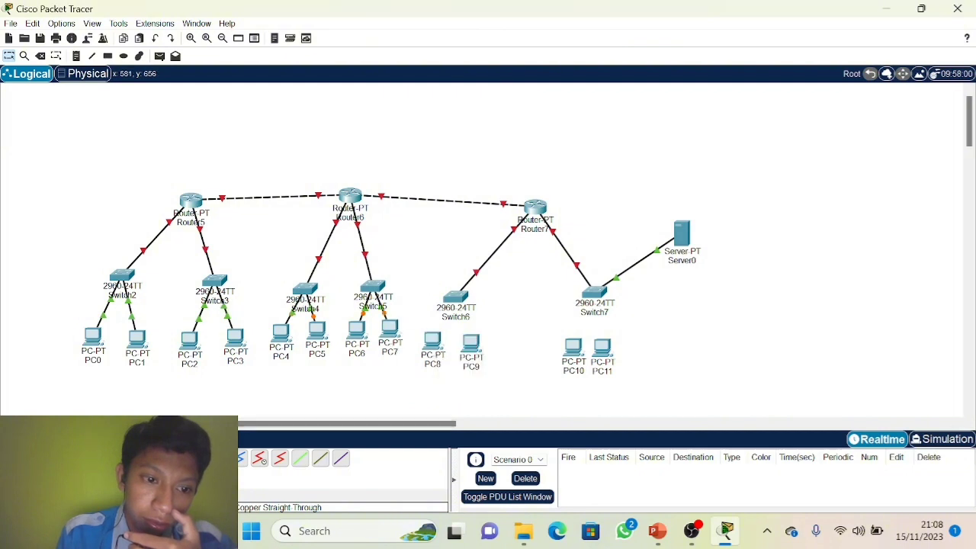
Step: Connect Switch6 FastEthernet0/2 to PC8 FastEthernet0 with a copper straight-through cable
left_click(455, 297)
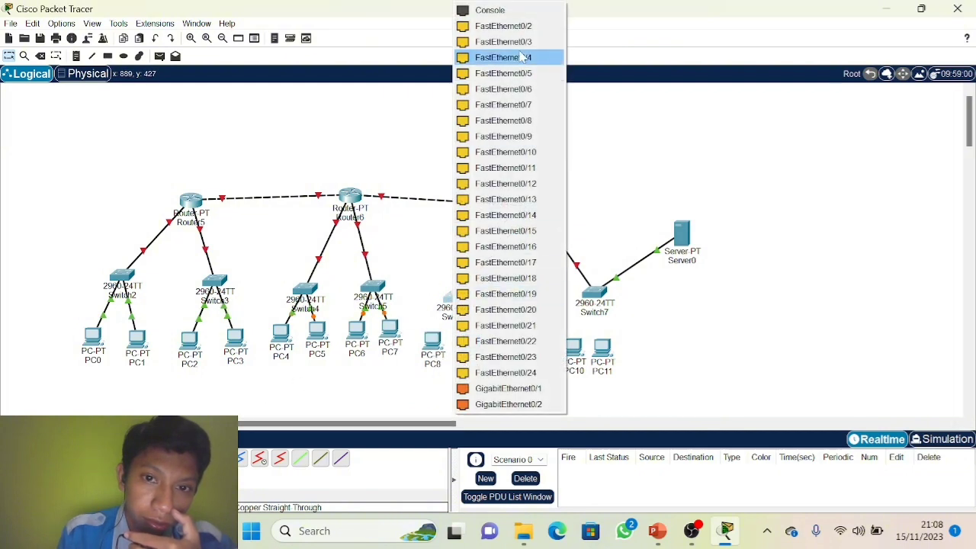
left_click(515, 27)
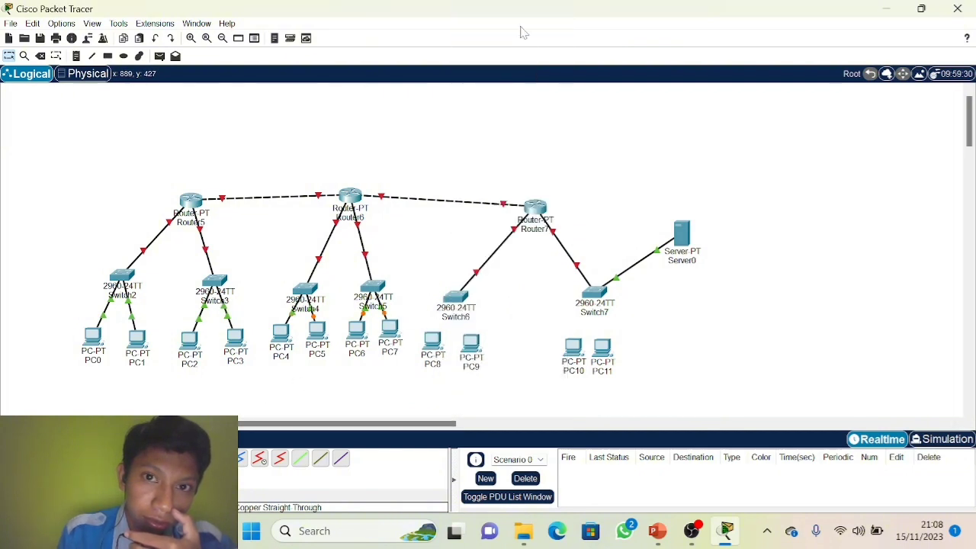
left_click(433, 345)
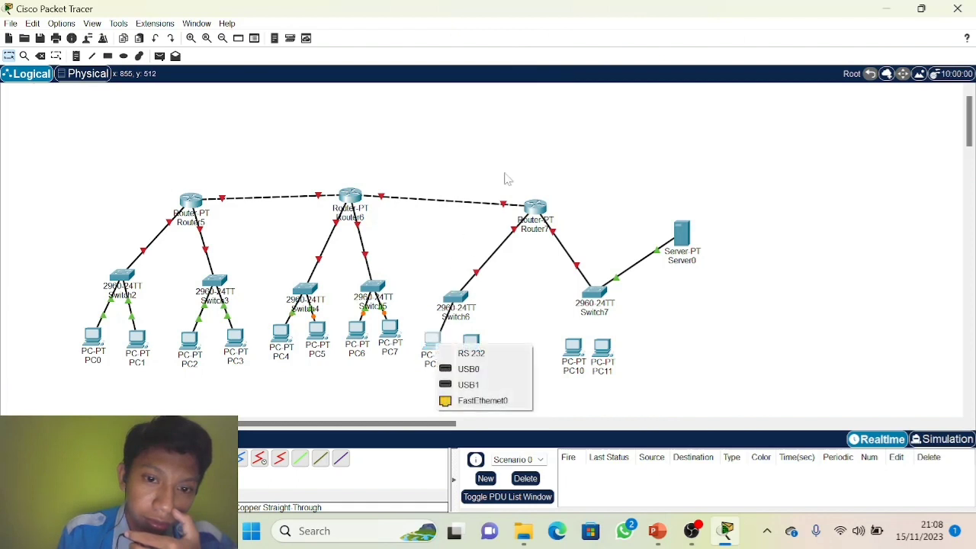
left_click(474, 402)
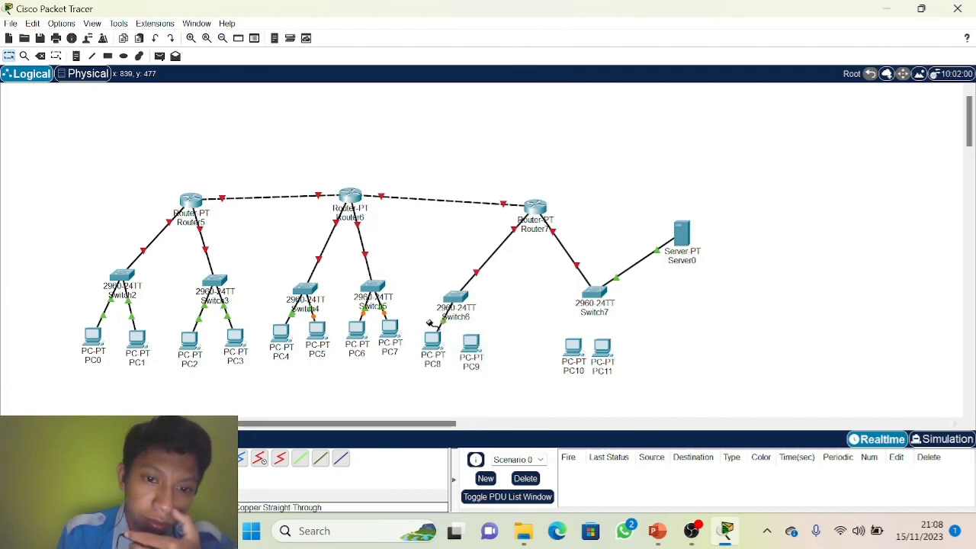
Step: Connect a free FastEthernet port on Switch6 to PC9 FastEthernet0 with a copper straight-through cable
left_click(451, 302)
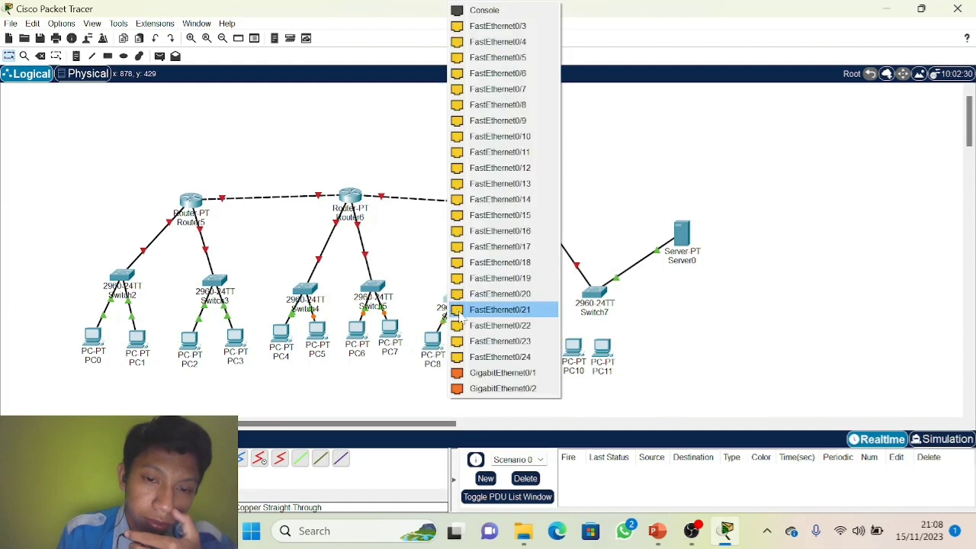
left_click(514, 39)
left_click(472, 349)
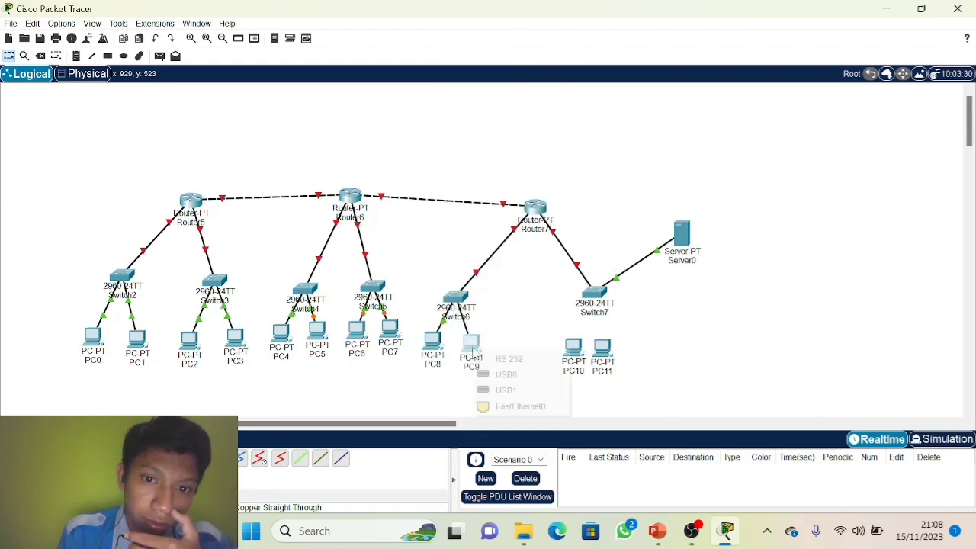
left_click(513, 406)
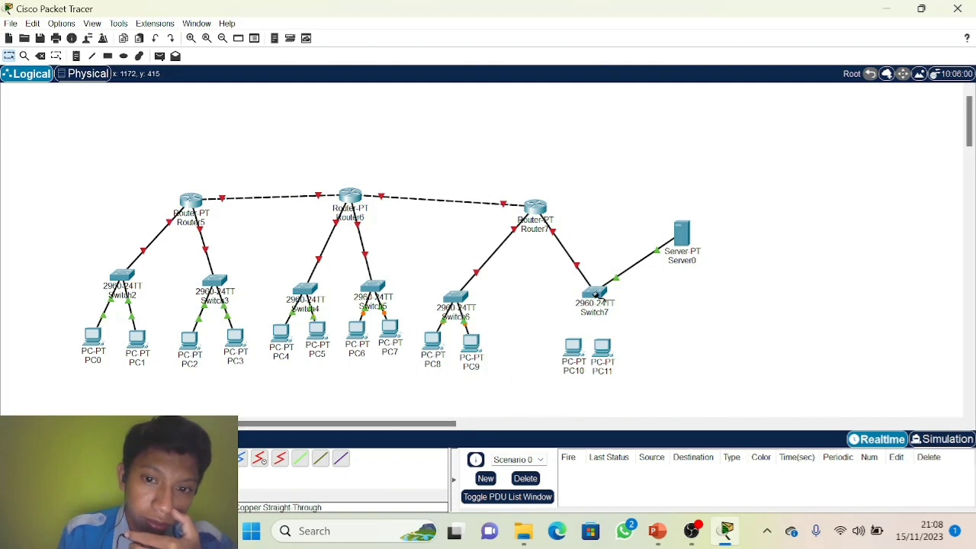
Step: Connect Switch7 FastEthernet0/3 to PC10 FastEthernet0 with a copper straight-through cable
left_click(597, 297)
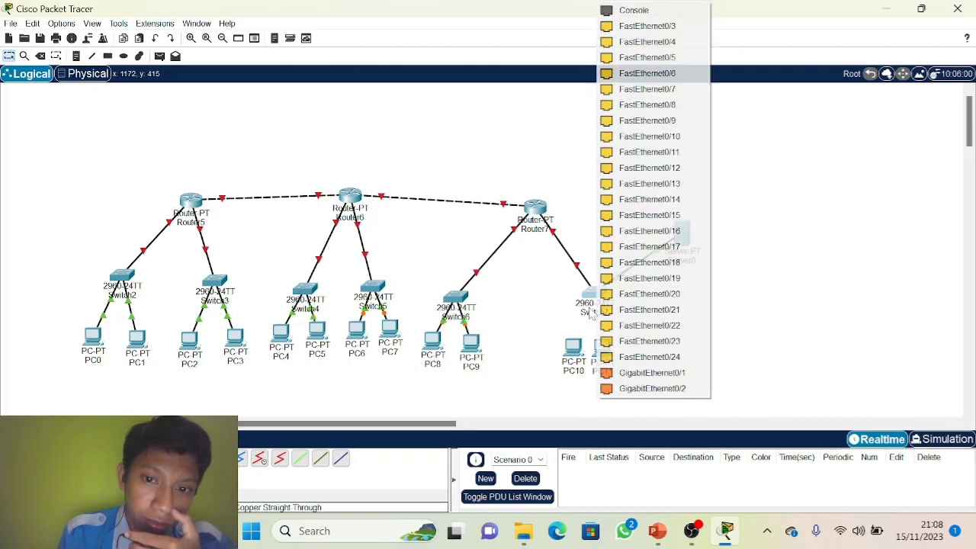
left_click(647, 26)
left_click(573, 353)
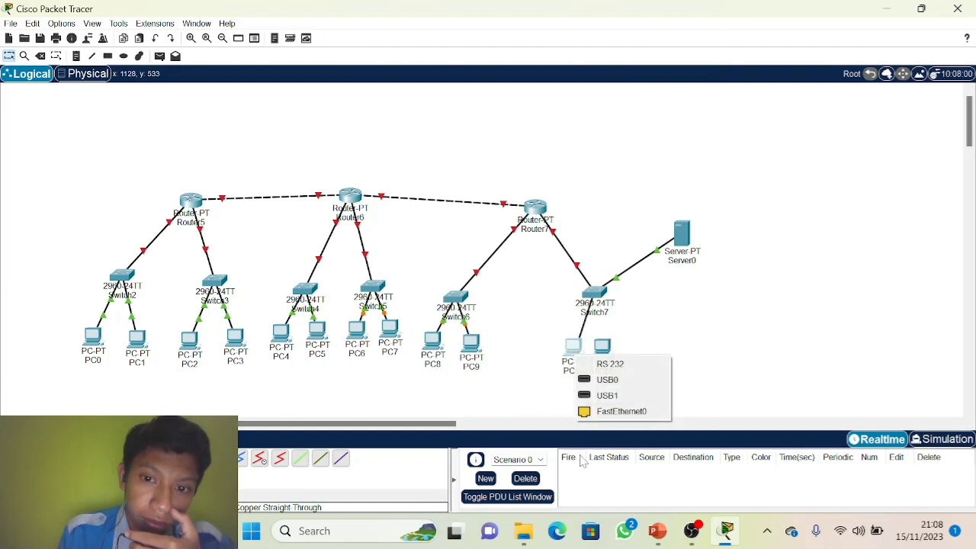
left_click(603, 410)
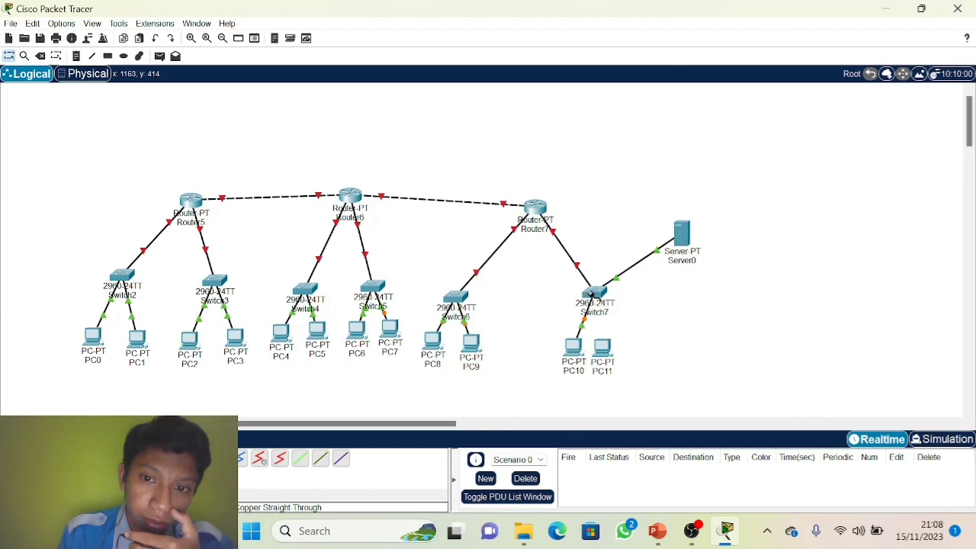
Step: Connect Switch7 FastEthernet0/4 to PC11 FastEthernet0 with a copper straight-through cable
left_click(594, 293)
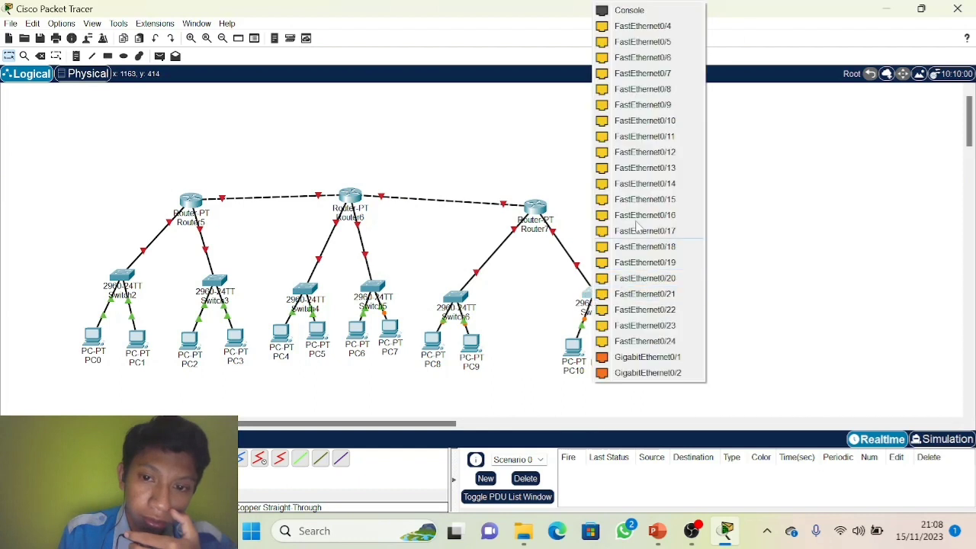
left_click(643, 26)
left_click(602, 347)
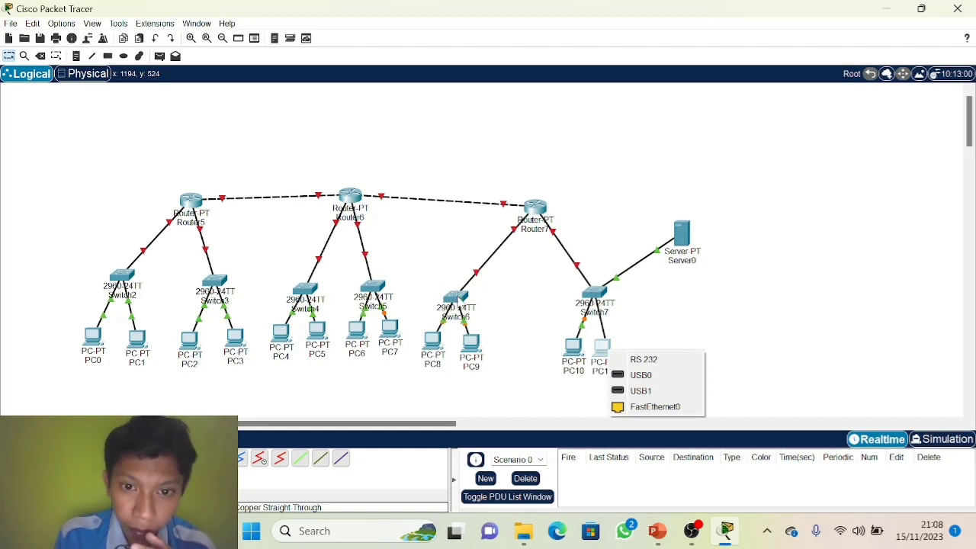
left_click(457, 288)
left_click(602, 348)
left_click(631, 405)
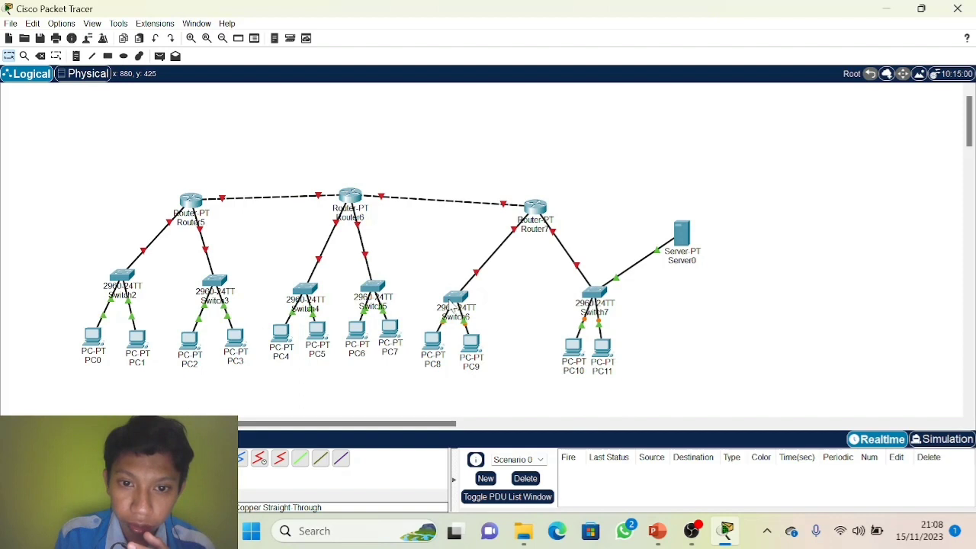
Step: Move Switch6 slightly up and right, and spread PC8 and PC9 apart evenly beneath it
left_click_drag(455, 296, 464, 288)
left_click_drag(468, 363, 497, 359)
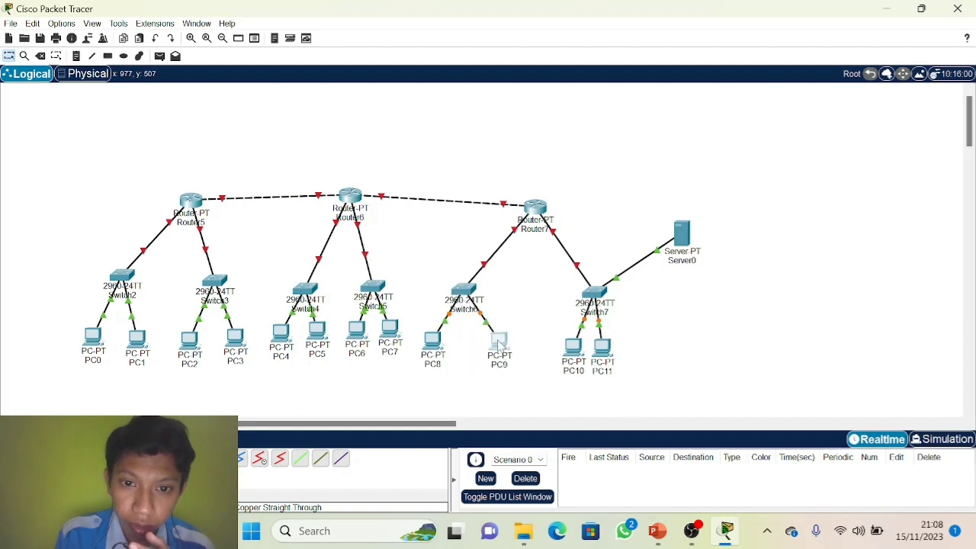
left_click_drag(436, 345, 450, 351)
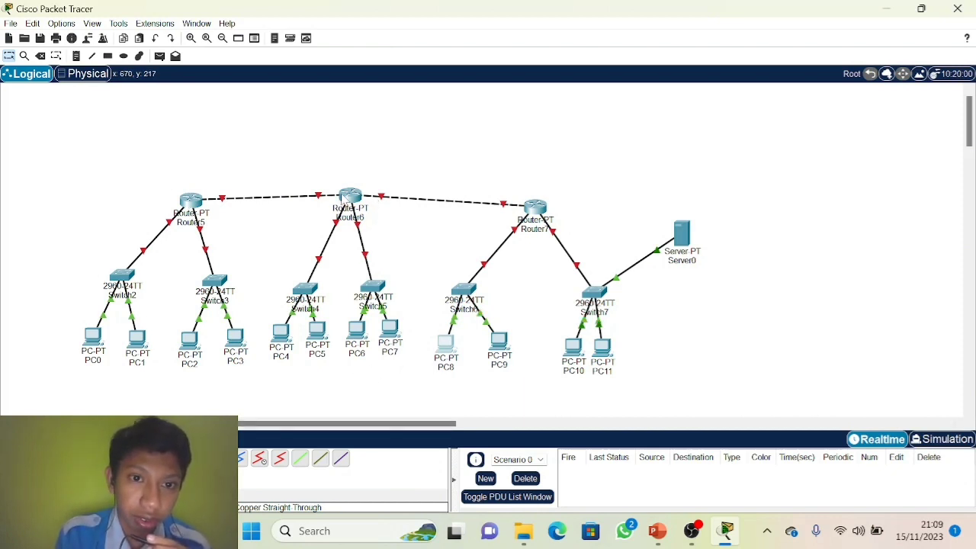
Step: Configure Router6 FastEthernet0/0 with IPv4 address 192.168.1.1 and subnet mask 255.255.255.0, and switch the port on
left_click(345, 196)
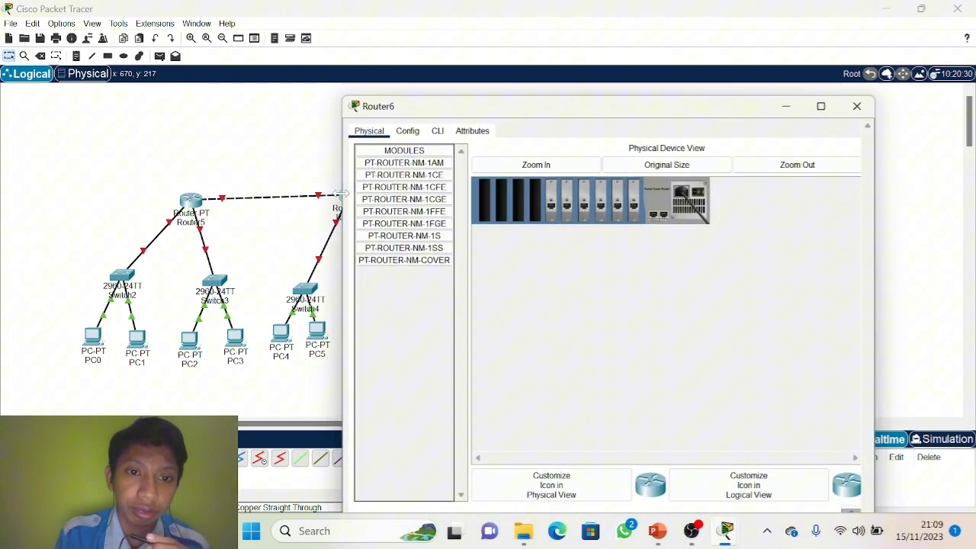
left_click(404, 38)
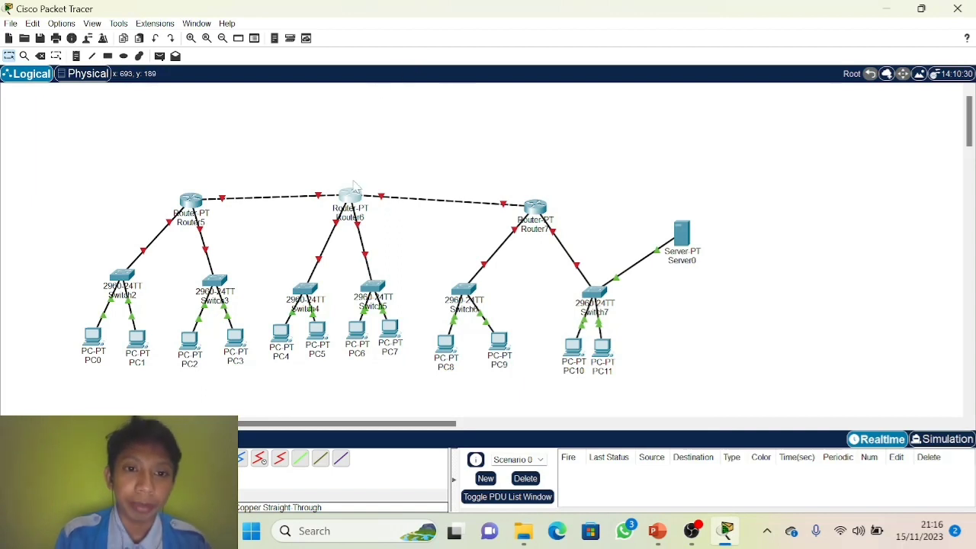
left_click(350, 197)
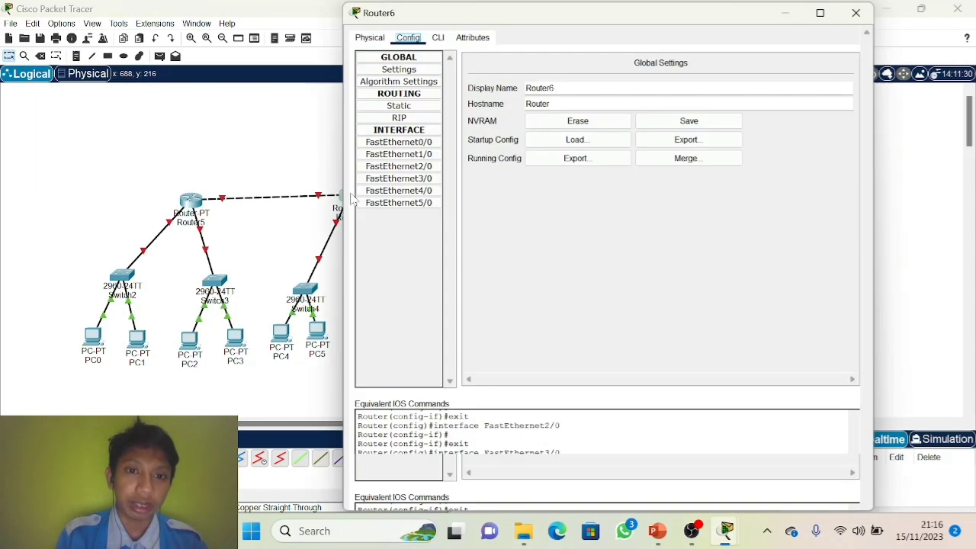
left_click(401, 143)
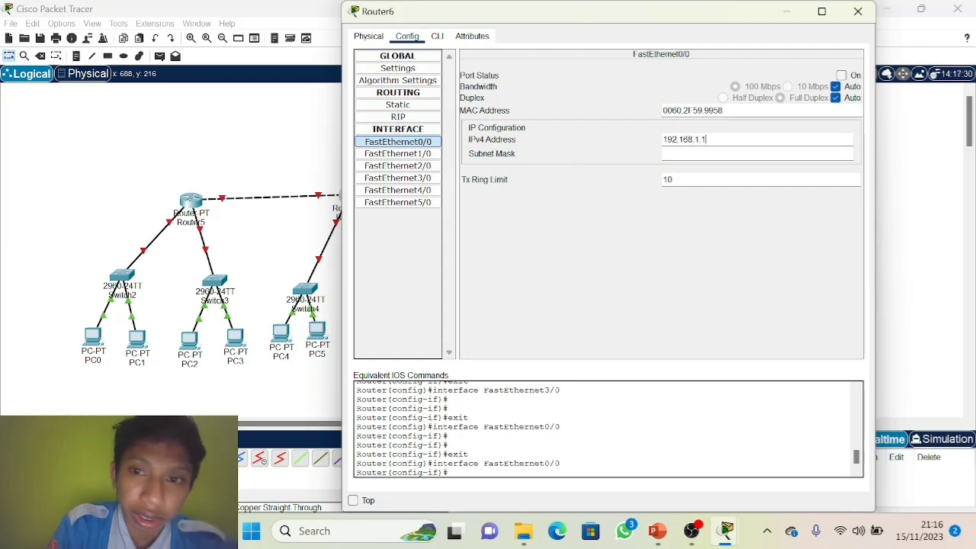
left_click(842, 76)
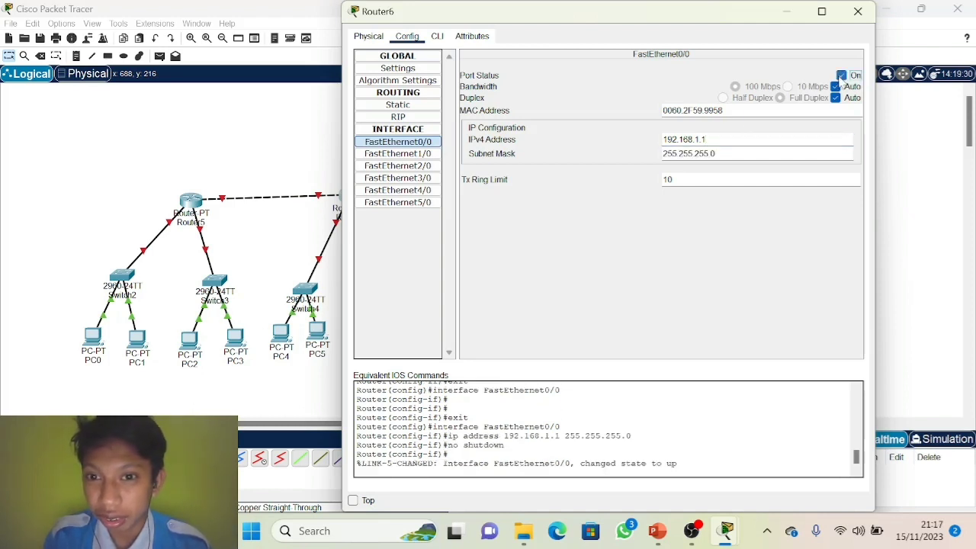
Step: Configure Router6 FastEthernet1/0 with IPv4 address 192.168.2.1 and subnet mask 255.255.255.0, and switch the port on
left_click(425, 154)
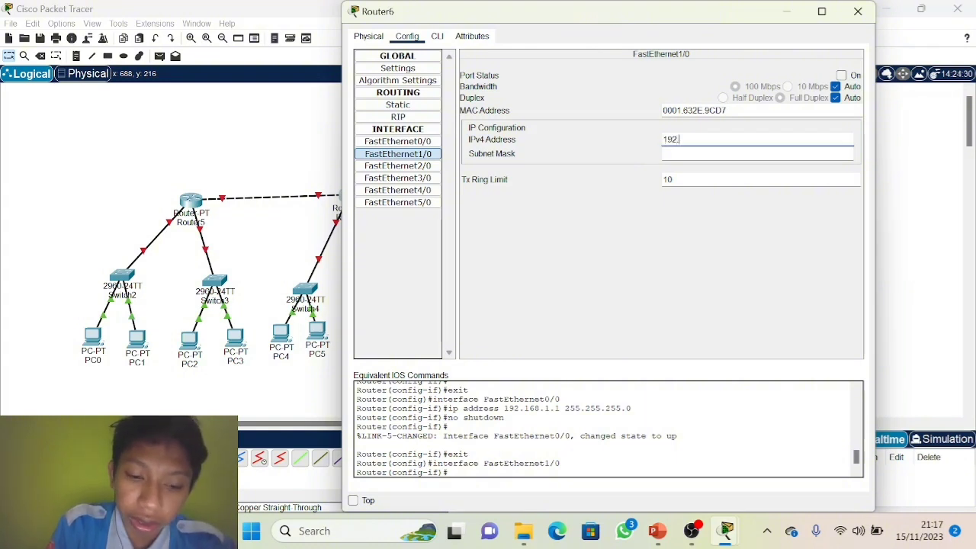
type("192.168.2.1")
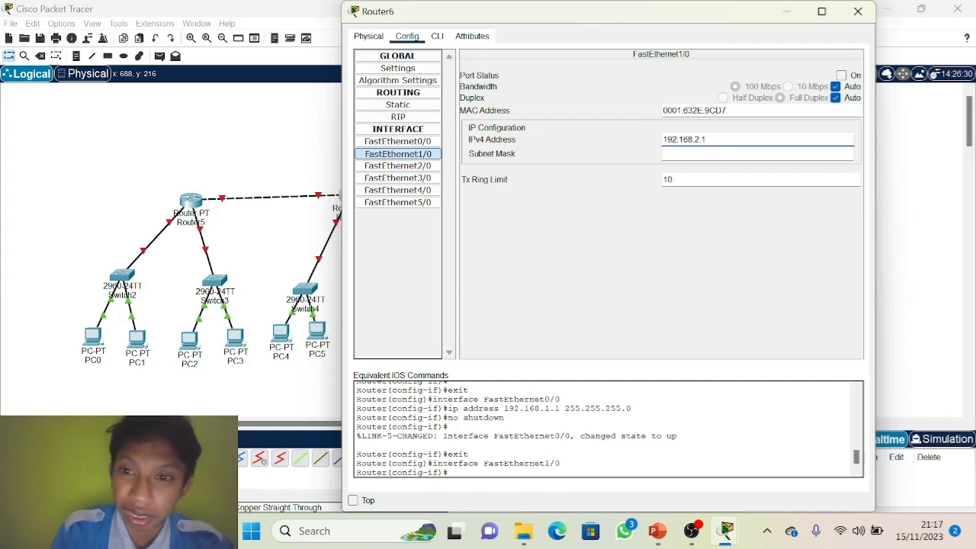
left_click(842, 76)
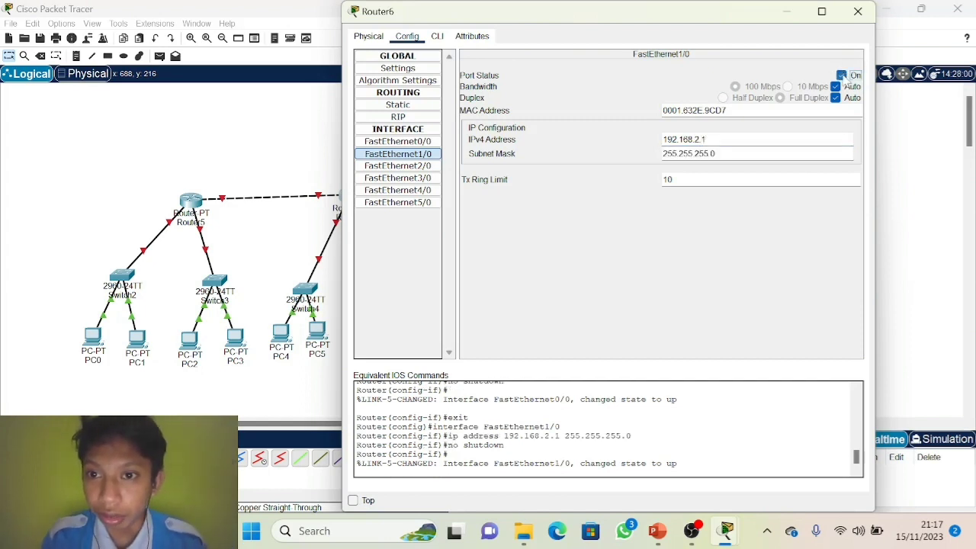
Step: Configure Router6 FastEthernet2/0 with IPv4 address 192.168.5.1 and subnet mask 255.255.255.0, and switch the port on
left_click(387, 167)
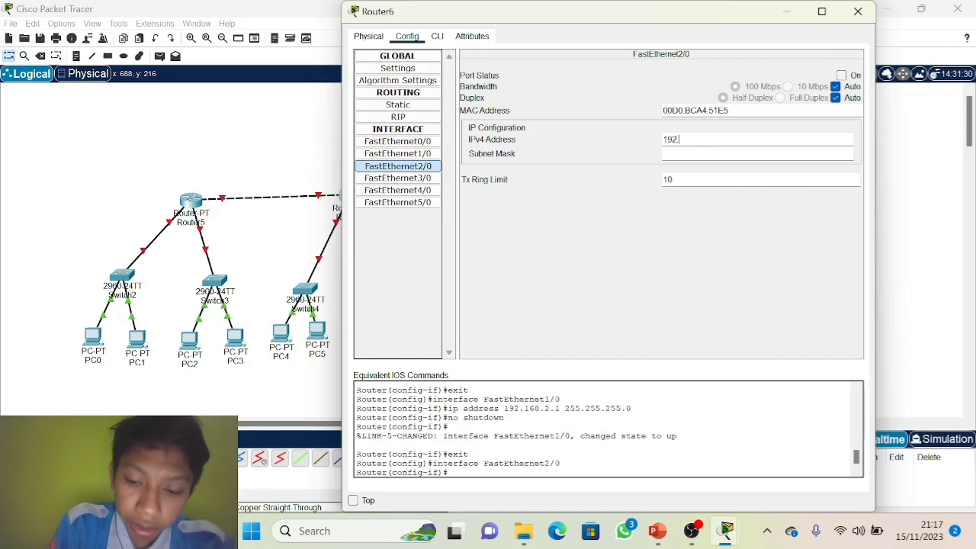
type("192.168")
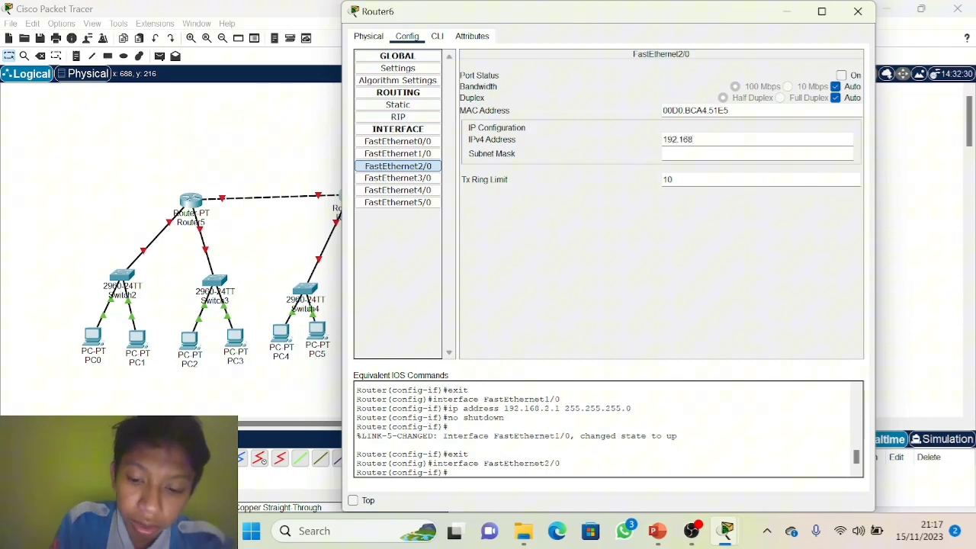
type(".5.1")
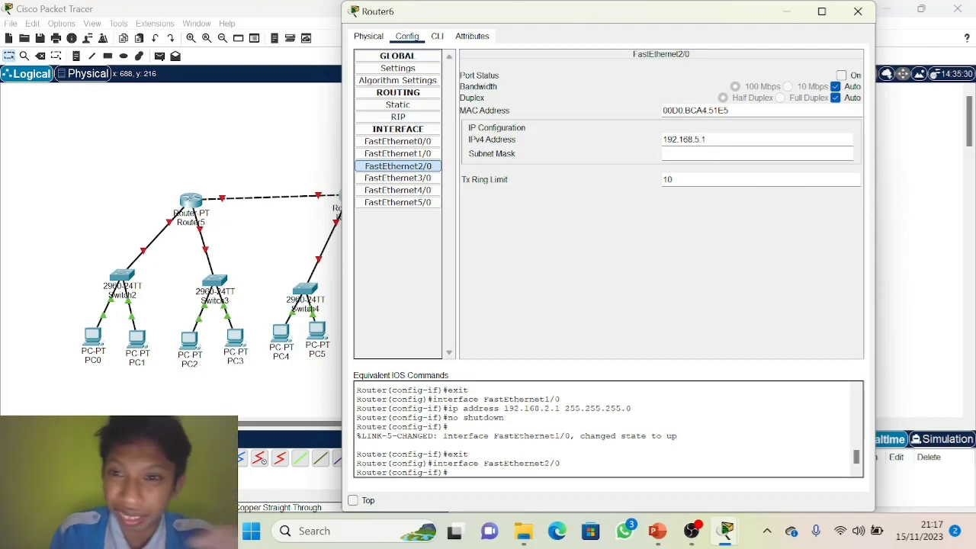
left_click(842, 75)
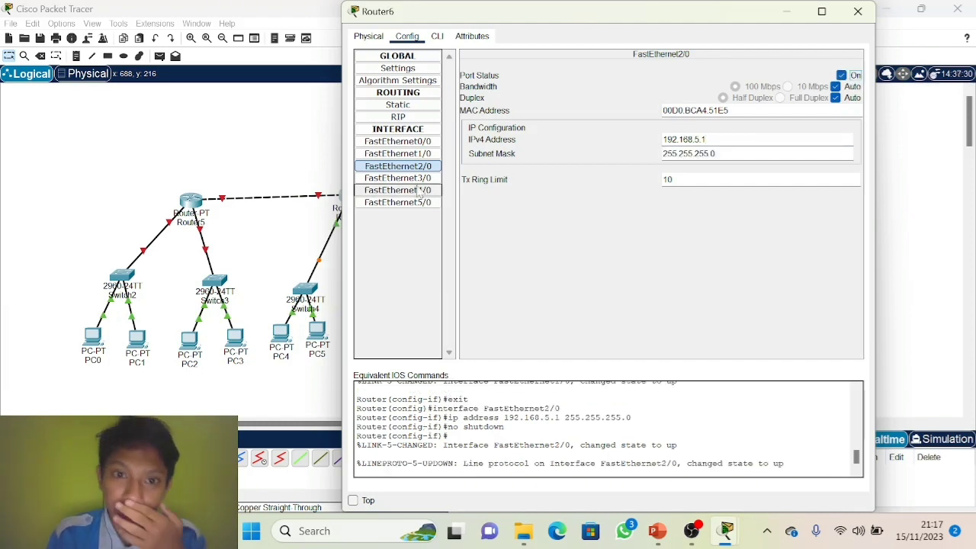
Step: Configure Router6 FastEthernet3/0 with IPv4 address 192.168.6.1 and subnet mask 255.255.255.0, switch the port on, and close the router's window
left_click(397, 177)
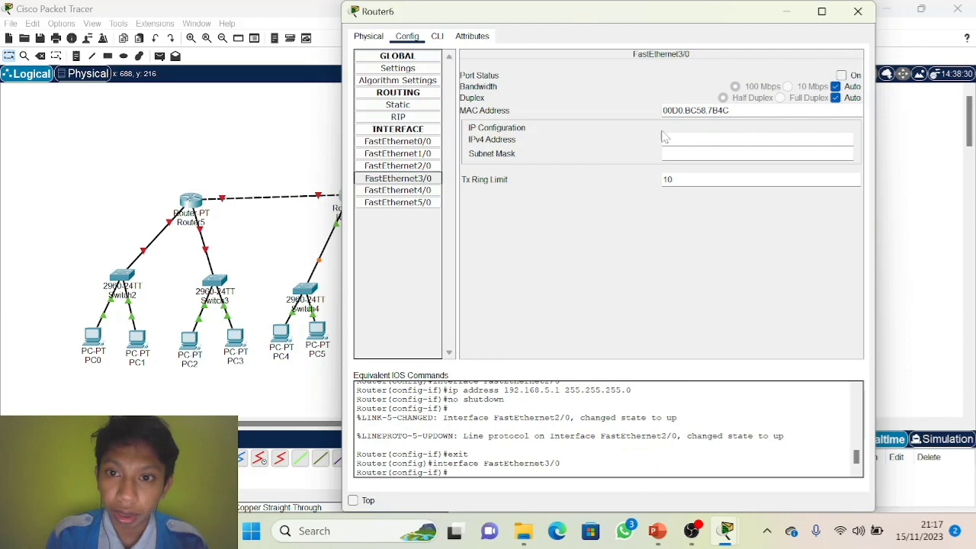
left_click(686, 139)
type("192.")
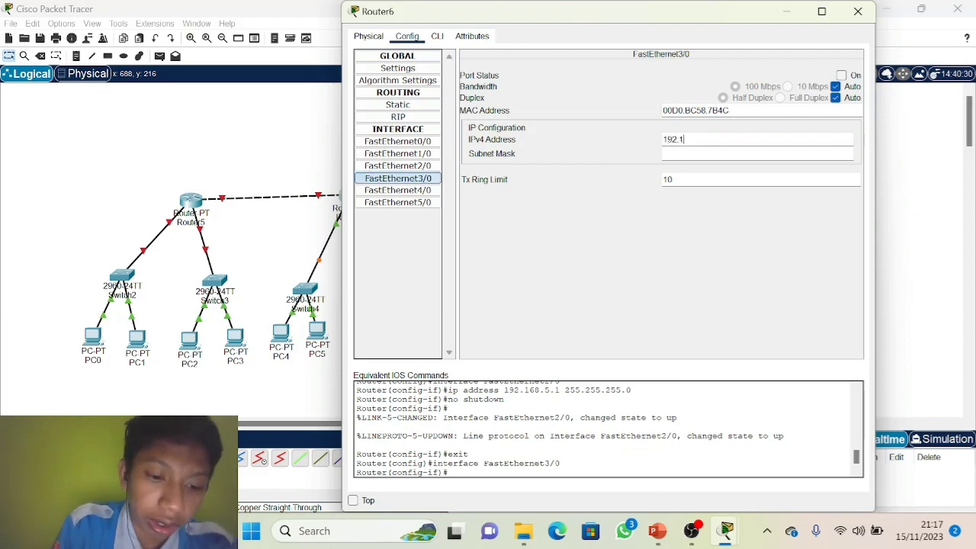
type("168.")
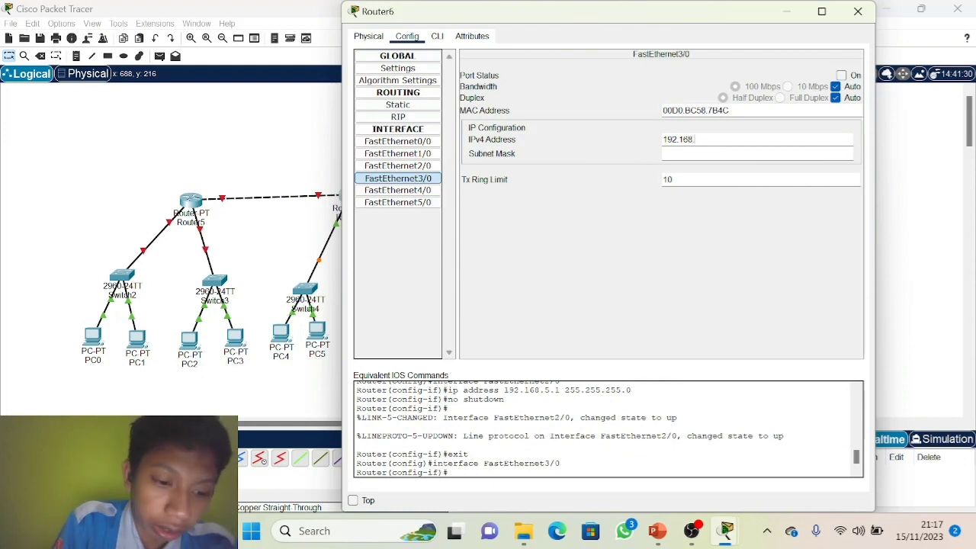
type("6.1")
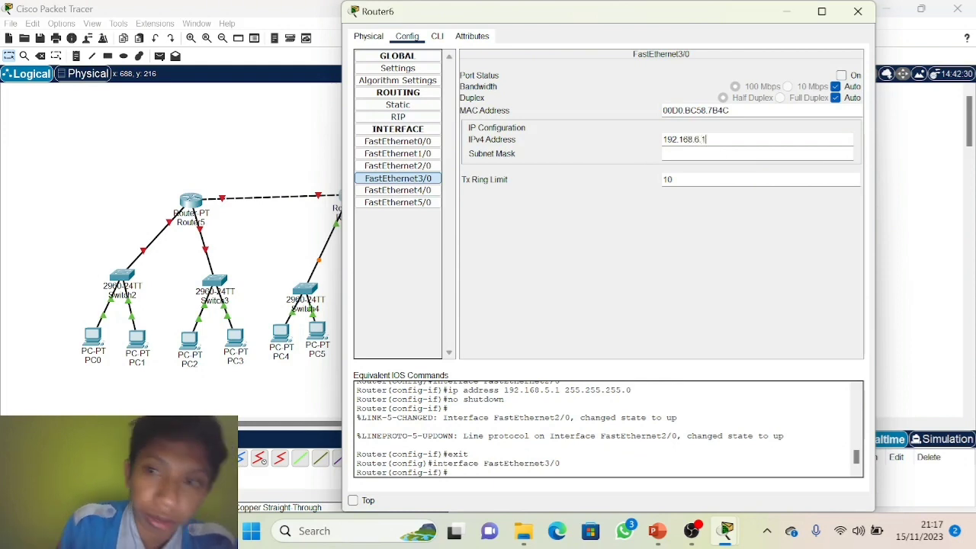
left_click(841, 75)
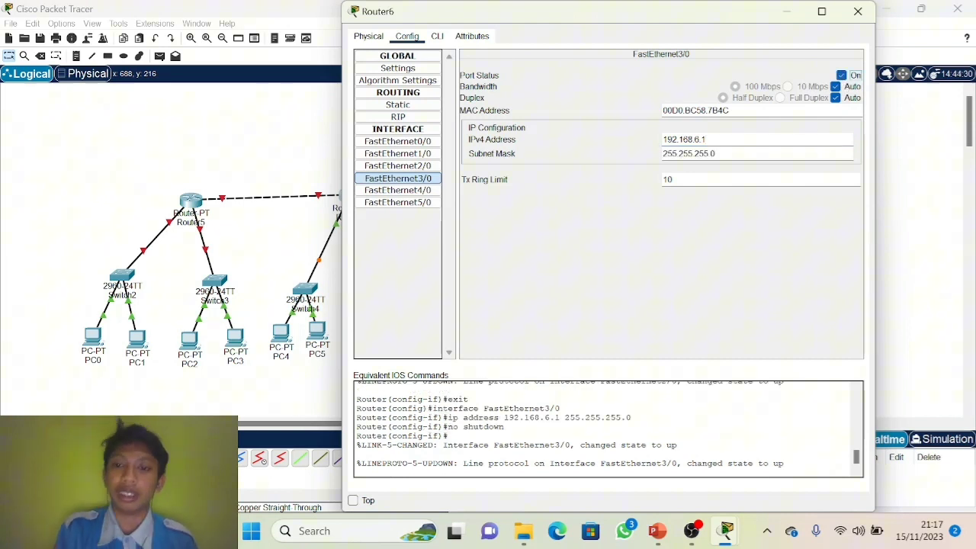
left_click(857, 13)
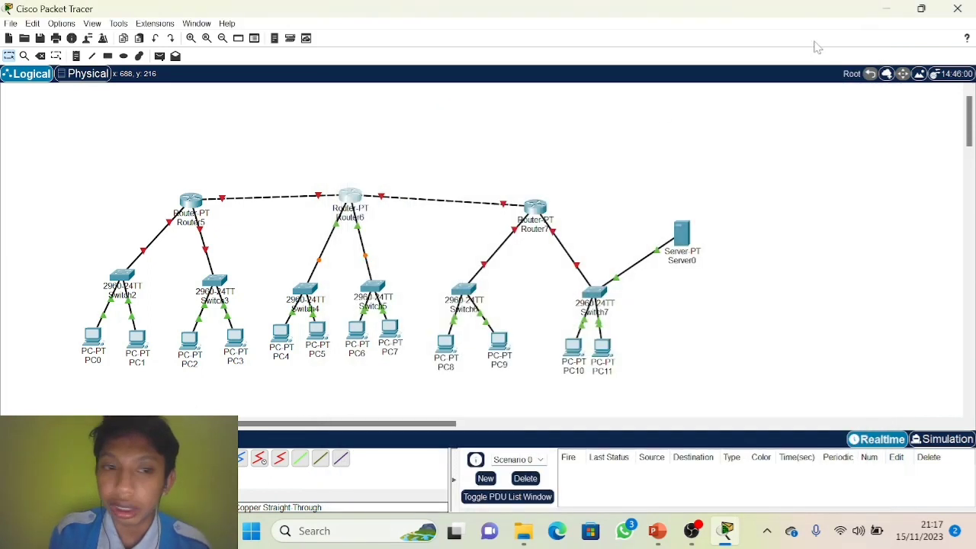
Step: Configure Router5 FastEthernet0/0 with IPv4 address 192.168.2.2 and subnet mask 255.255.255.0, and switch the port on
left_click(196, 202)
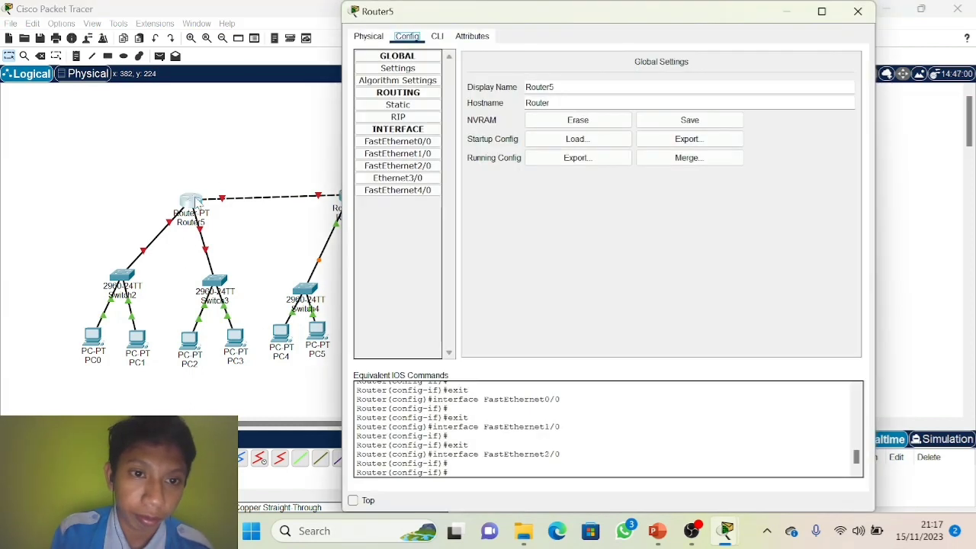
left_click(401, 143)
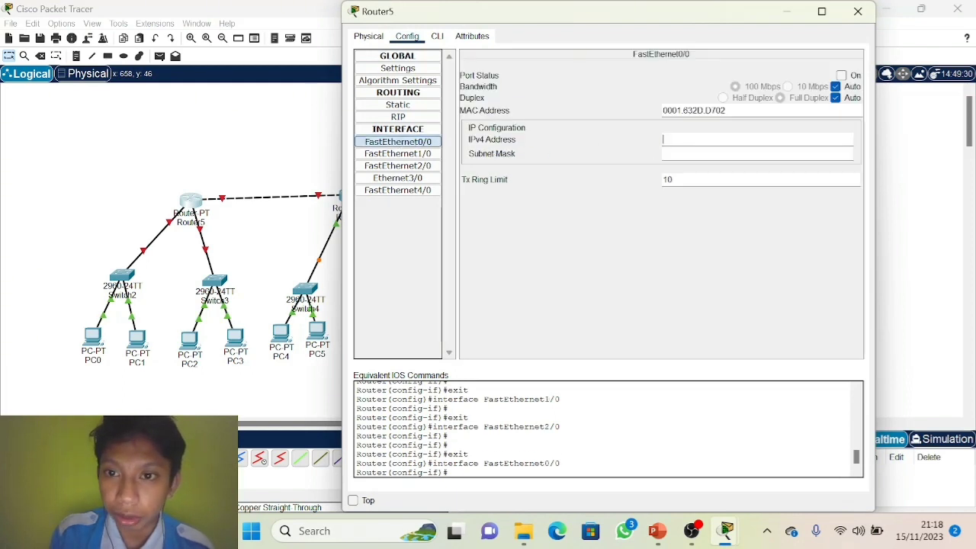
type("192.168.")
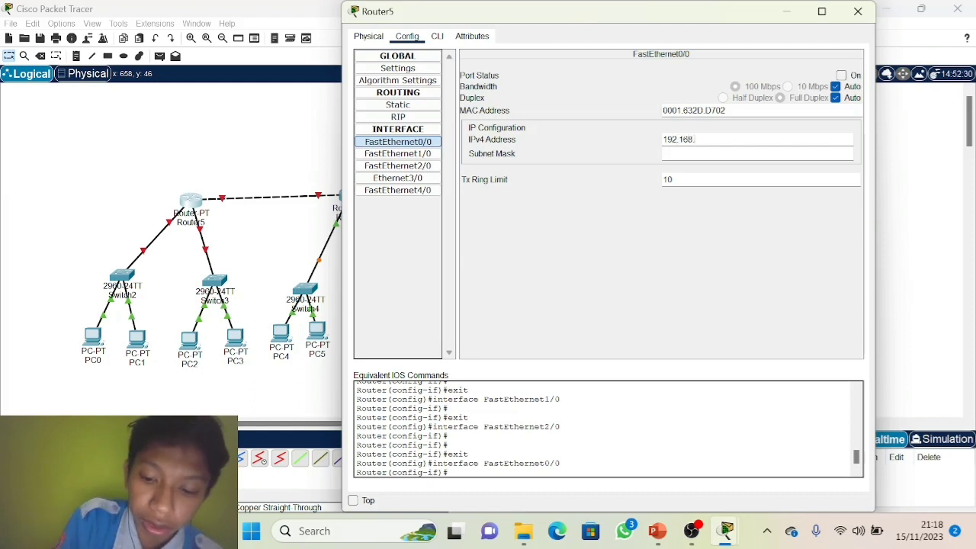
type("2.2")
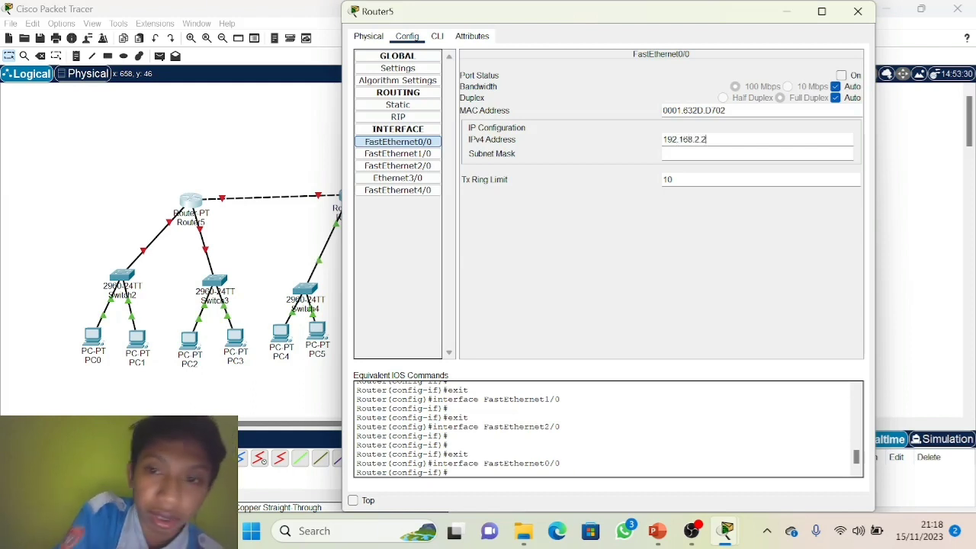
key("Tab")
left_click(842, 75)
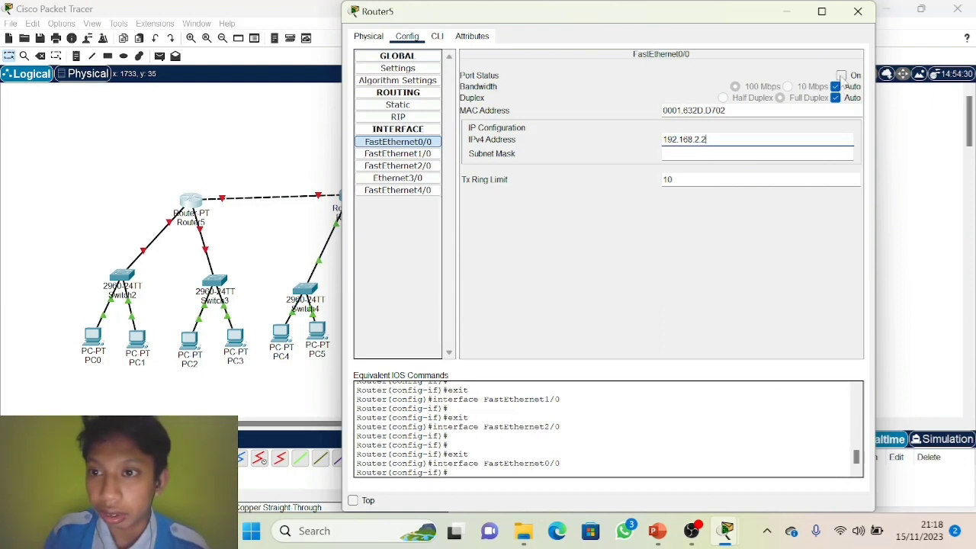
Step: Configure Router5 FastEthernet1/0 with IPv4 address 192.168.3.1 and subnet mask 255.255.255.0, and switch the port on
left_click(425, 153)
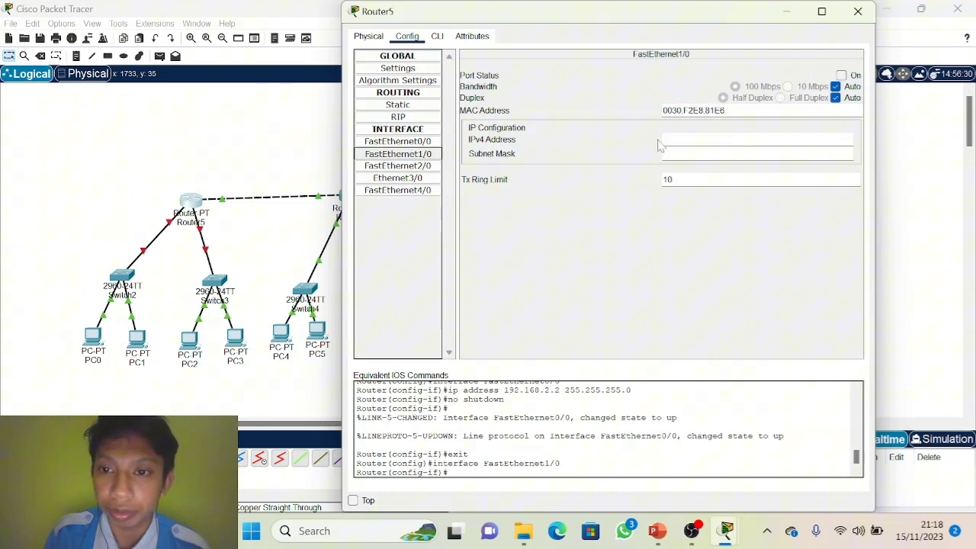
type("192")
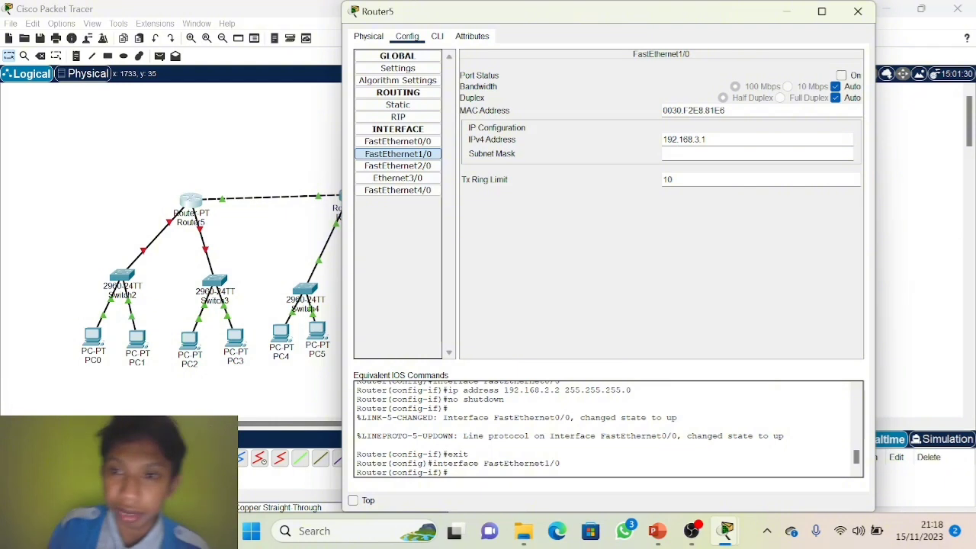
type(".1")
left_click(841, 76)
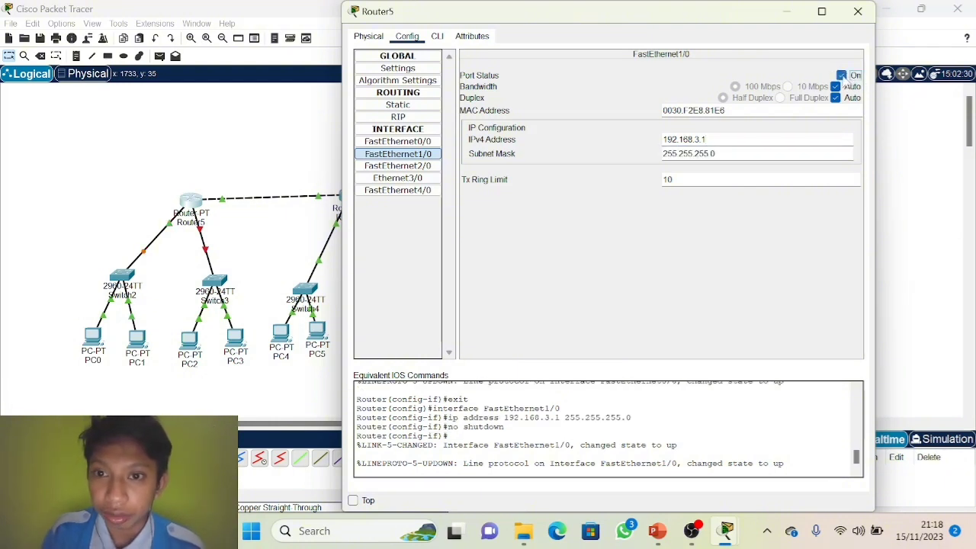
Step: Configure Router5 FastEthernet2/0 with IPv4 address 192.168.4.1 and subnet mask 255.255.255.0, switch the port on, and close the router's window
left_click(398, 166)
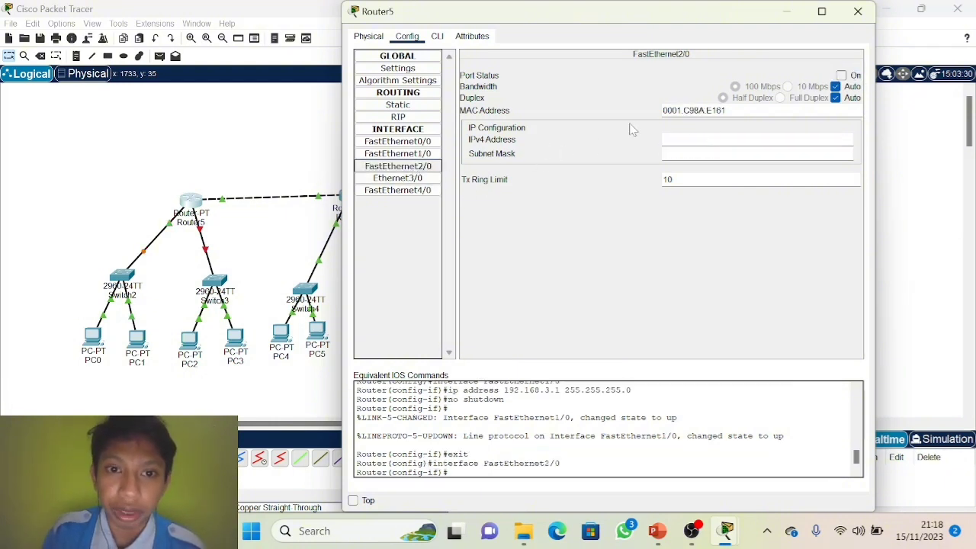
left_click(664, 139)
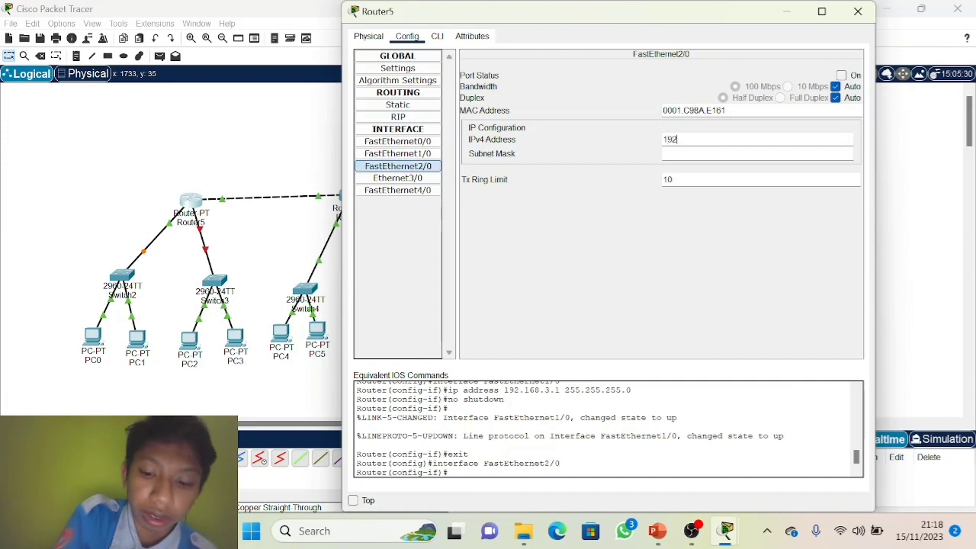
type("192.168")
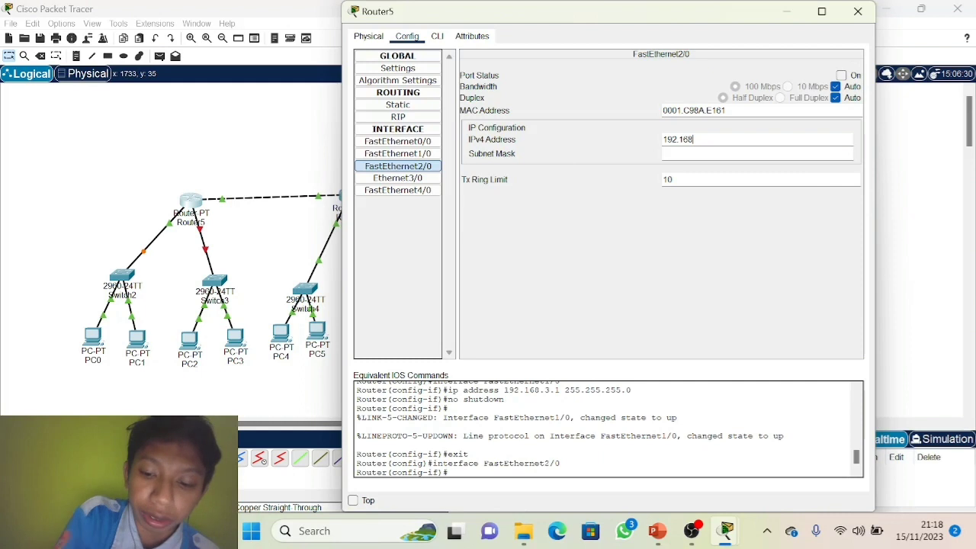
type(".4")
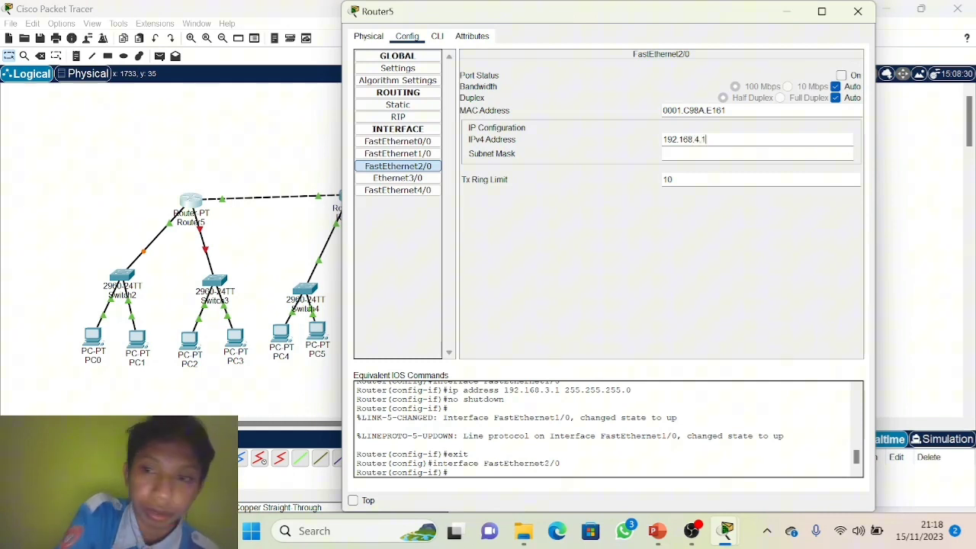
type(".1")
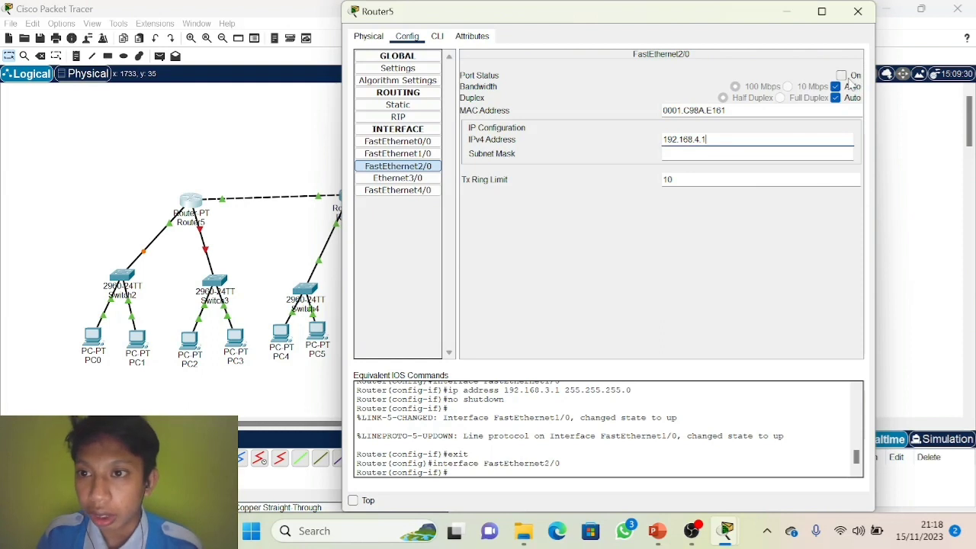
left_click(844, 76)
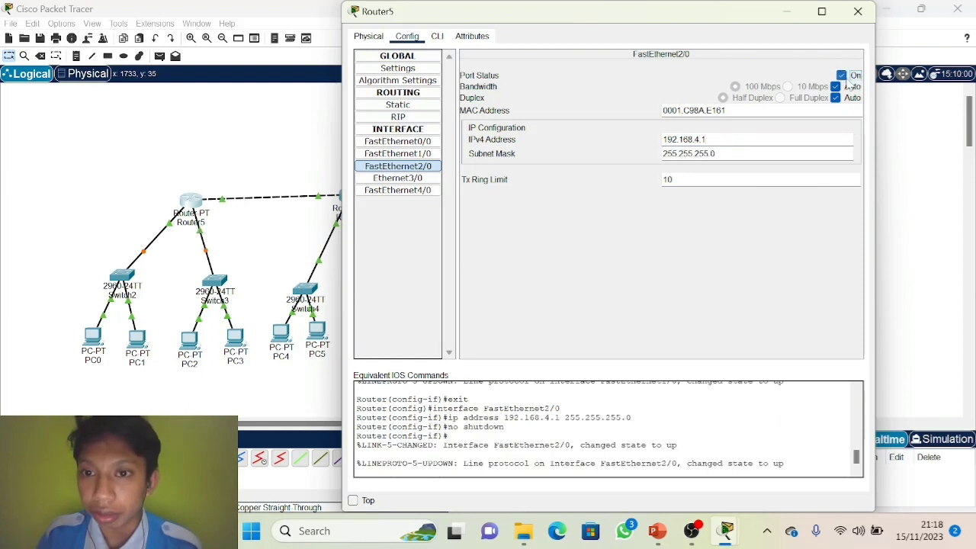
left_click(858, 12)
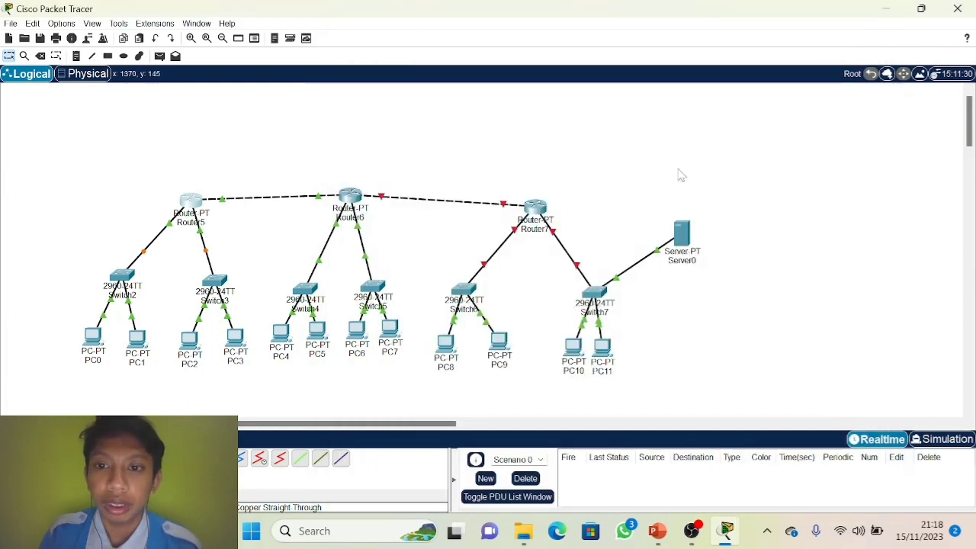
Step: Configure Router7 FastEthernet0/0 with IPv4 address 192.168.1.2 and subnet mask 255.255.255.0, and switch the port on
left_click(537, 220)
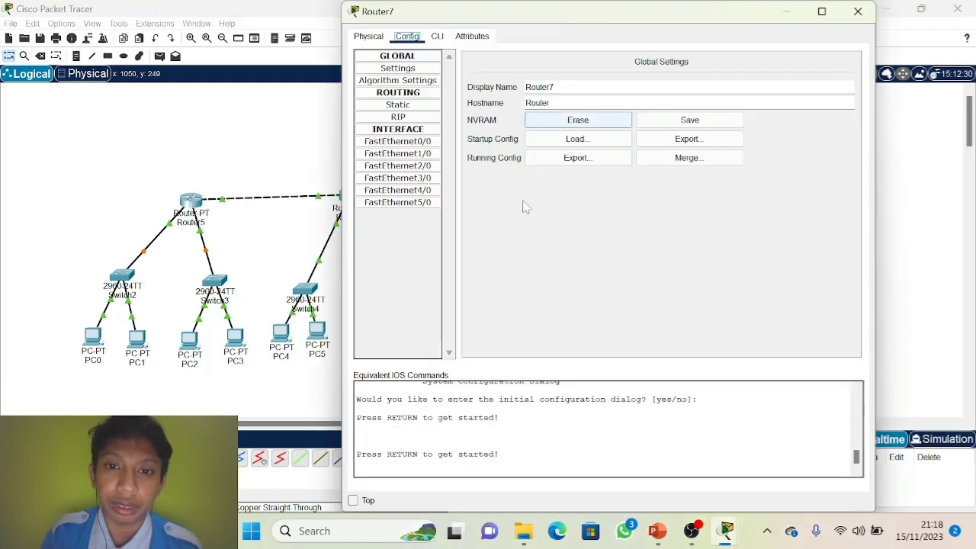
left_click(379, 143)
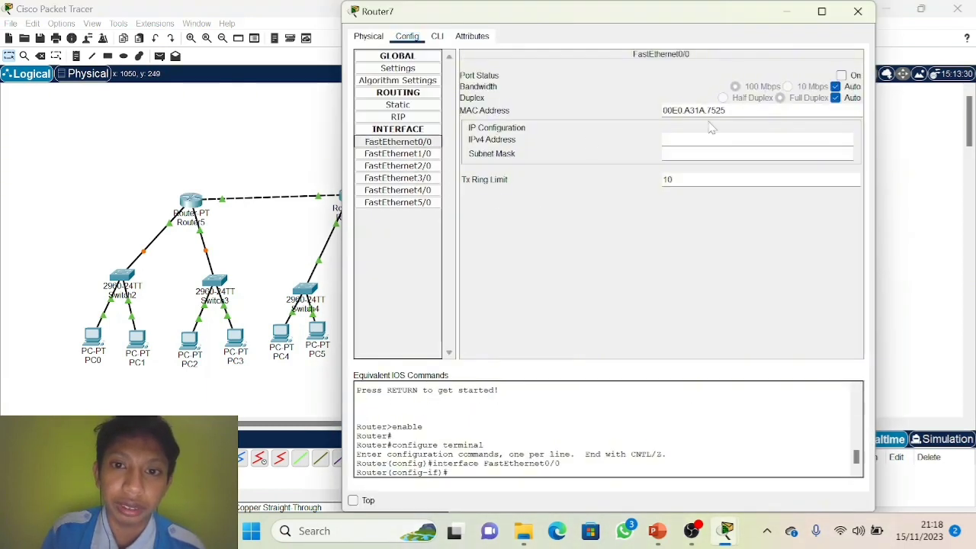
left_click(690, 139)
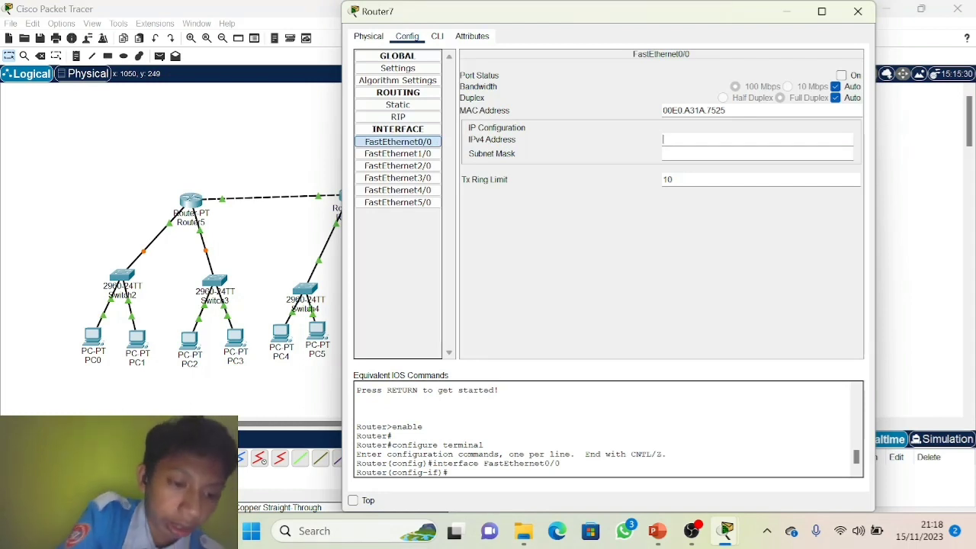
type("192.168")
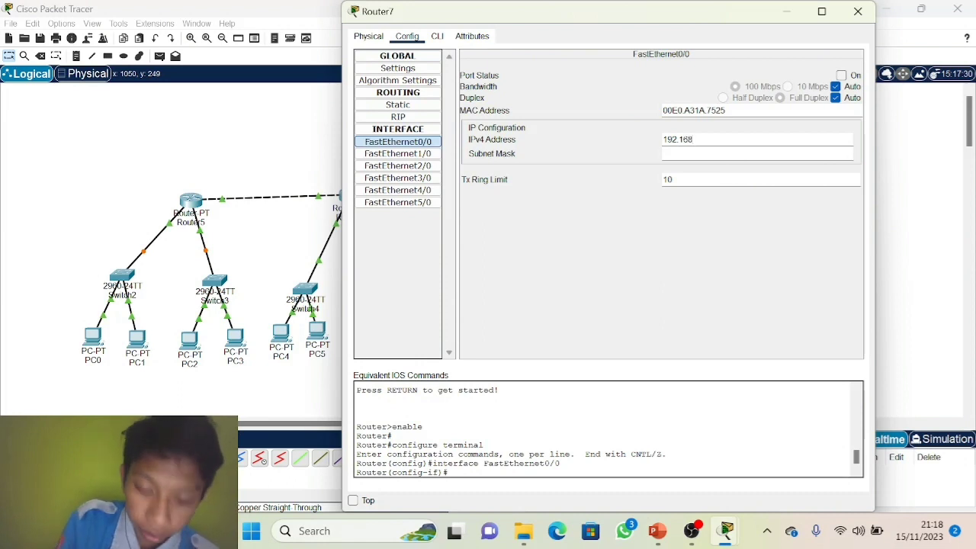
type(".1.2")
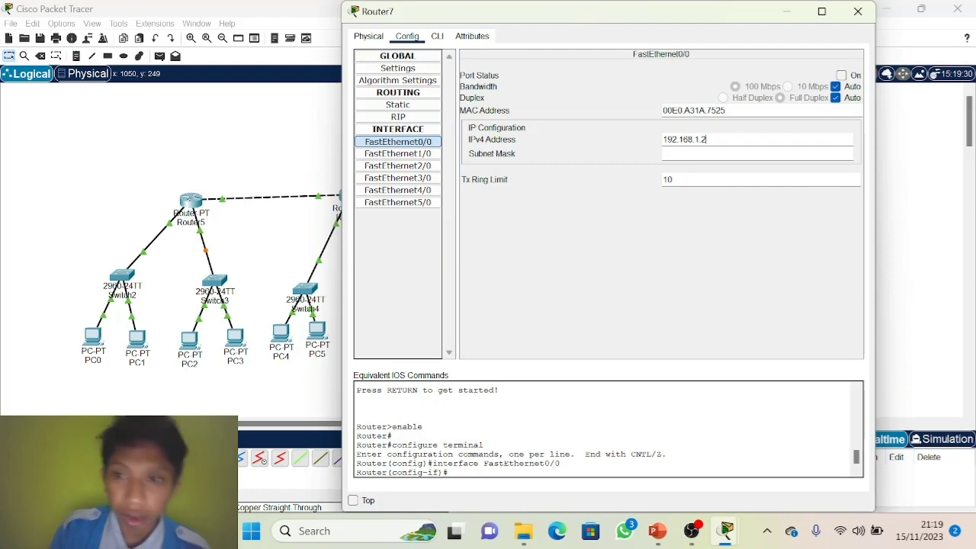
left_click(839, 154)
left_click(841, 76)
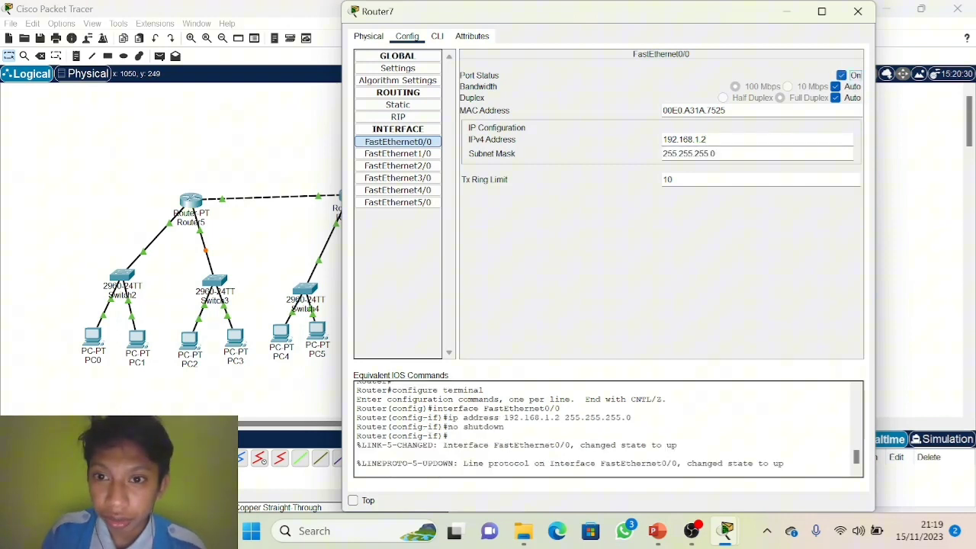
Step: Configure Router7 FastEthernet1/0 with IPv4 address 192.168.7.1 and subnet mask 255.255.255.0, and switch the port on
left_click(401, 155)
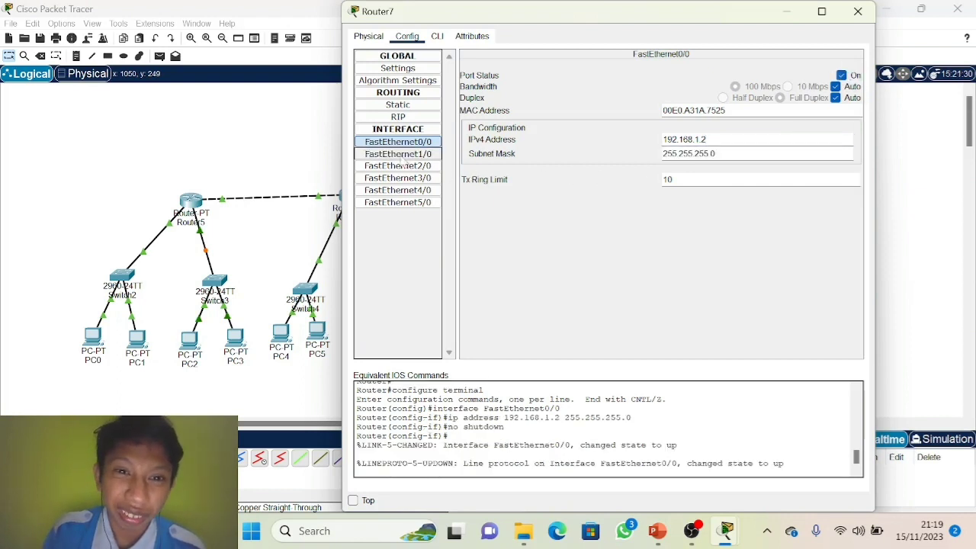
left_click(663, 139)
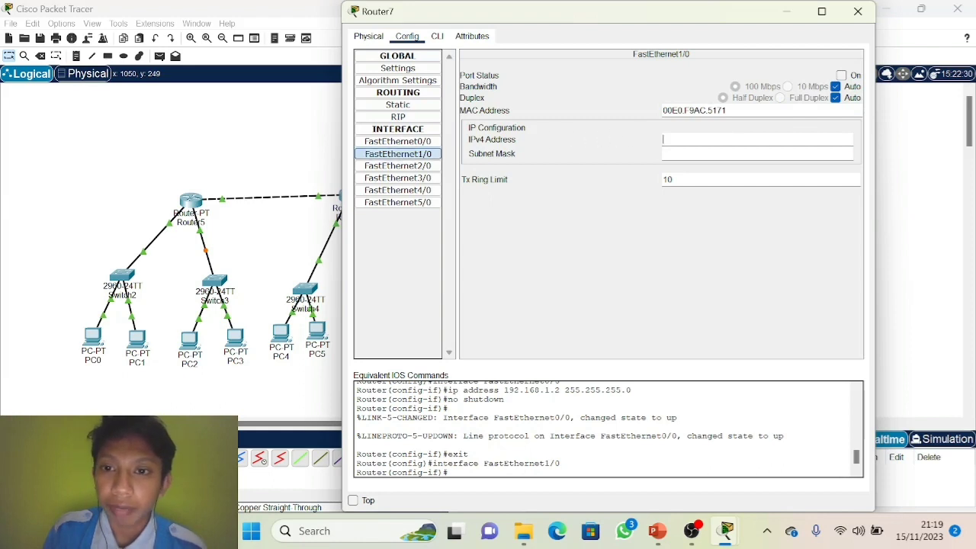
type("19")
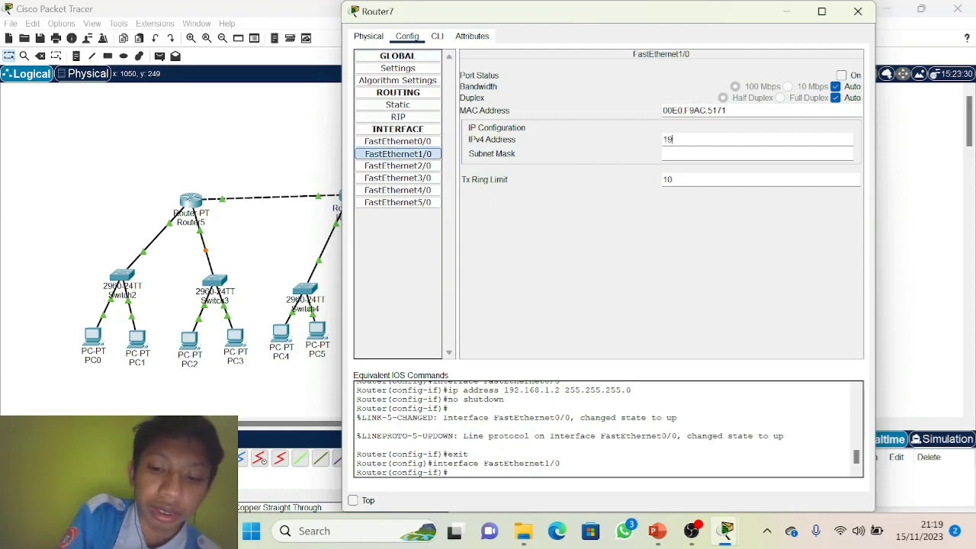
type("2.168")
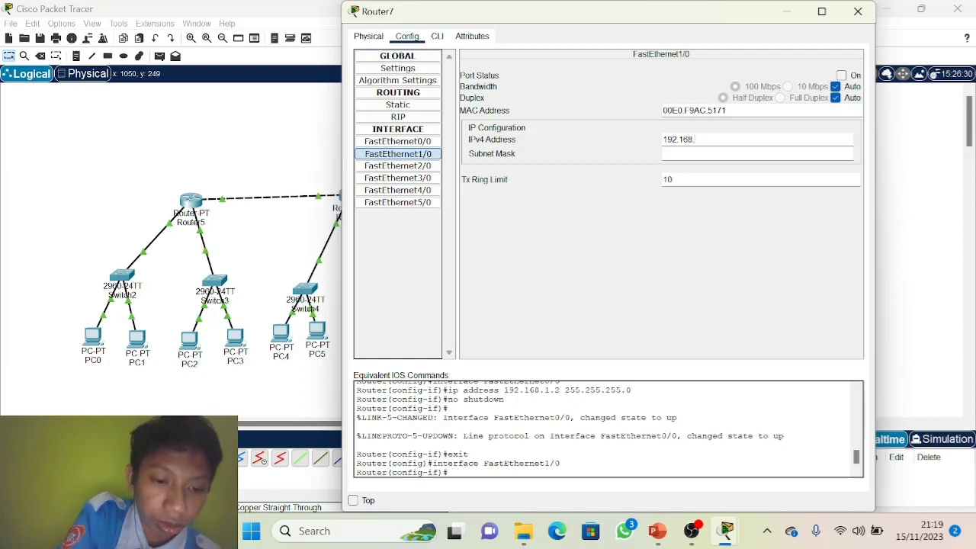
type(".7.1")
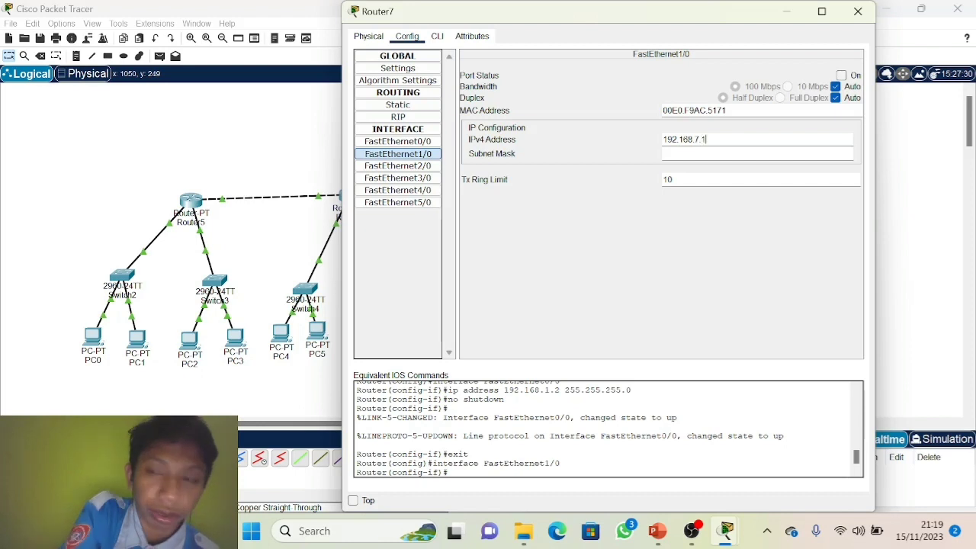
left_click(842, 76)
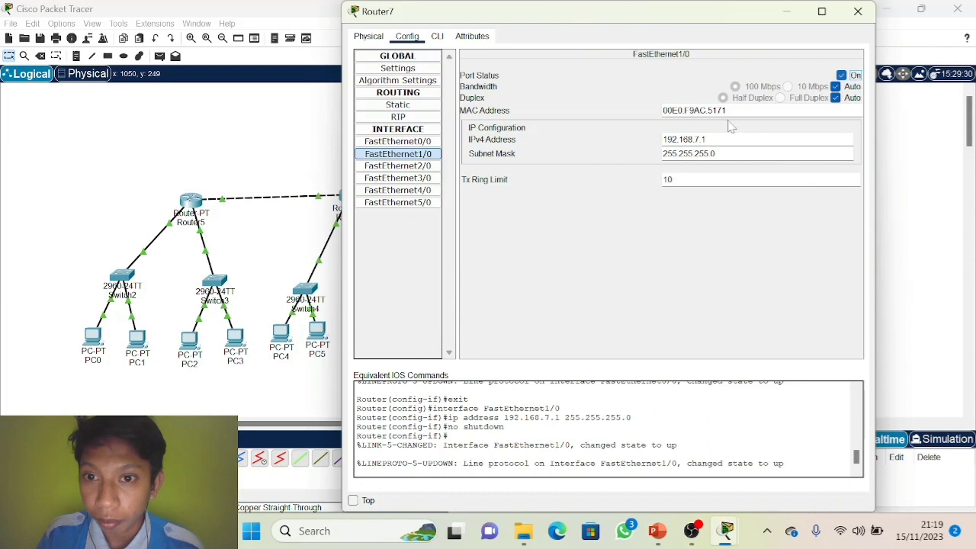
Step: Configure Router7 FastEthernet2/0 with IPv4 address 192.168.8.1 and subnet mask 255.255.255.0, and switch the port on
left_click(404, 165)
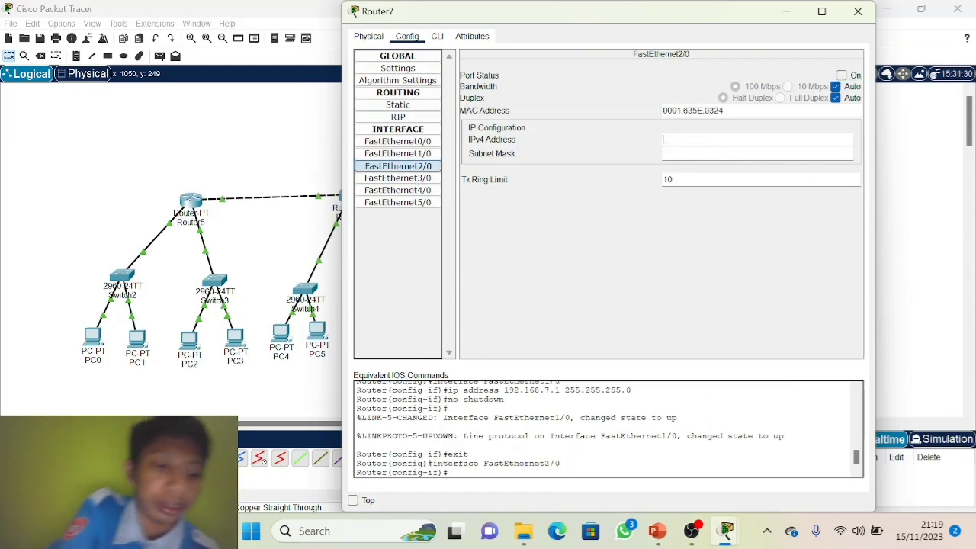
type("192")
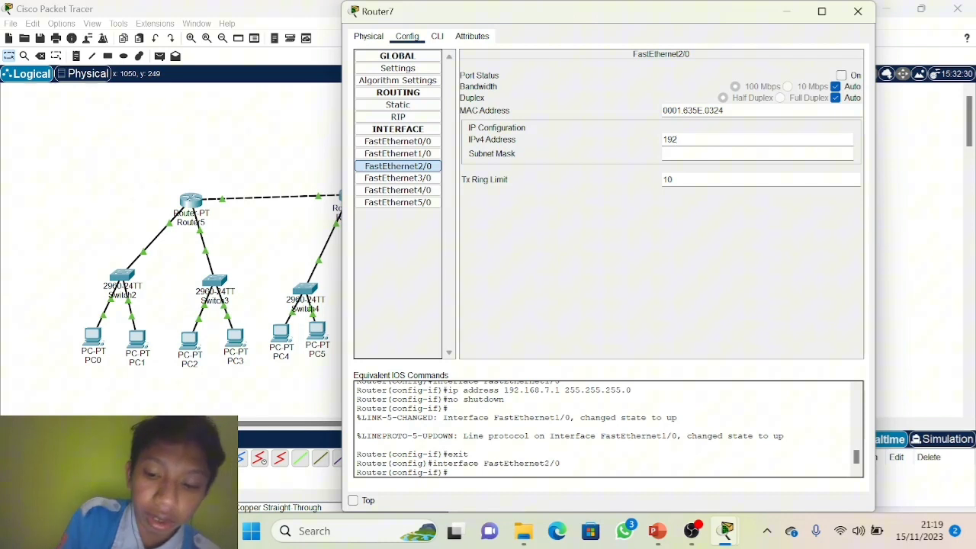
type(".168")
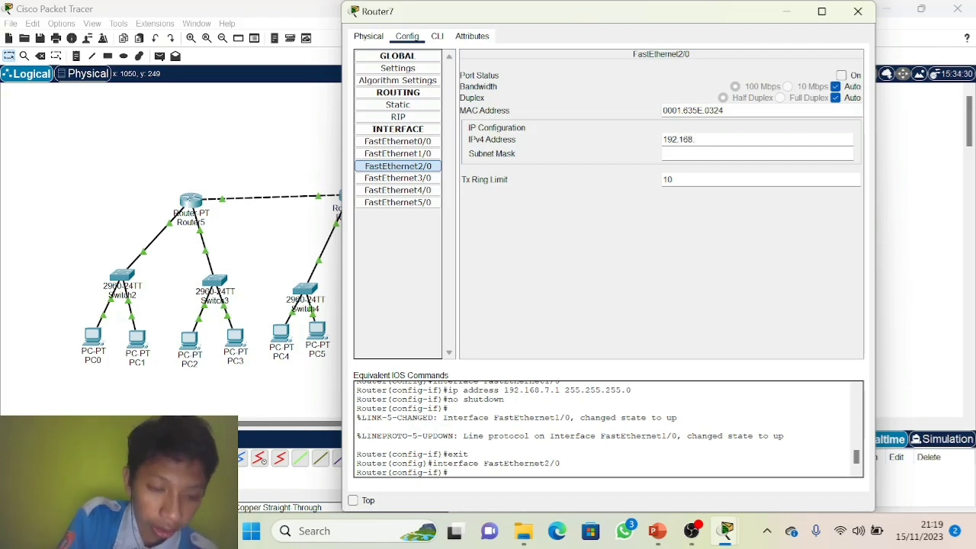
type(".8")
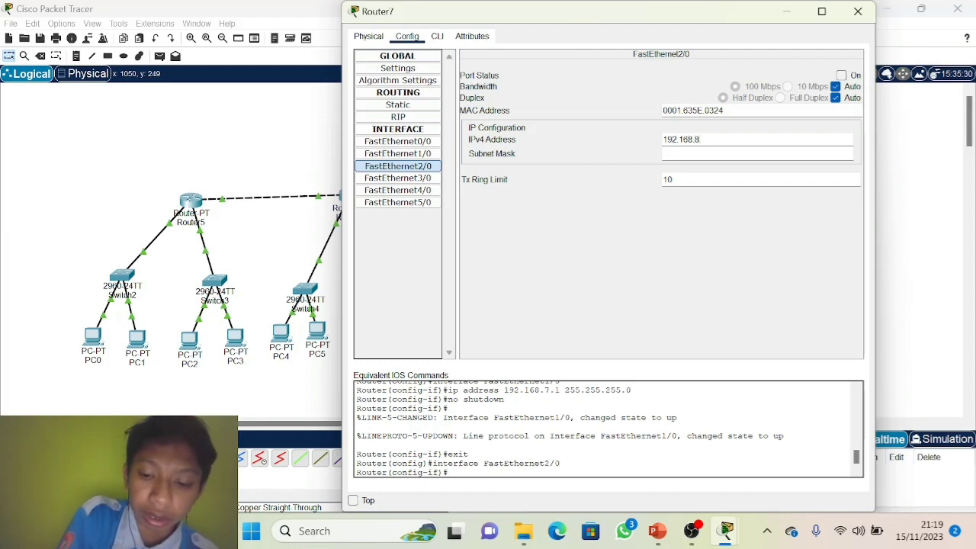
type(".1")
key("Tab")
left_click(842, 76)
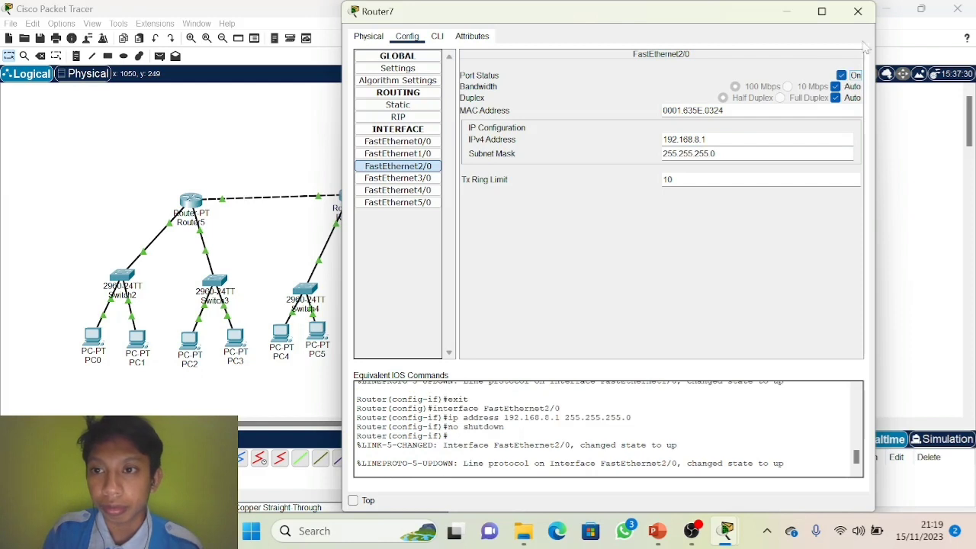
Step: Close Router7's configuration window and move Router7 slightly upward, roughly level with the other two routers
left_click(858, 12)
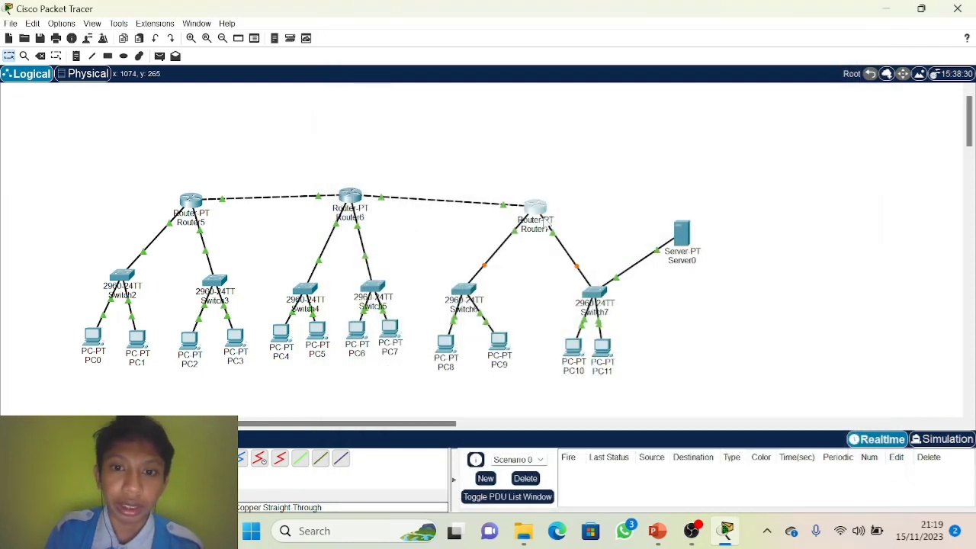
left_click_drag(532, 212, 535, 205)
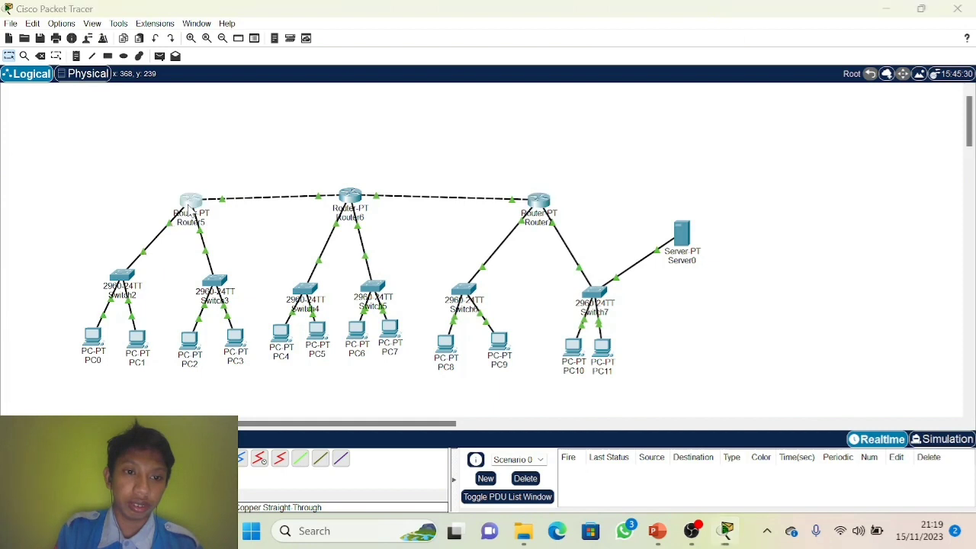
Step: Open Router5's RIP routing settings and add 192.168.2.1 as a network
left_click(190, 205)
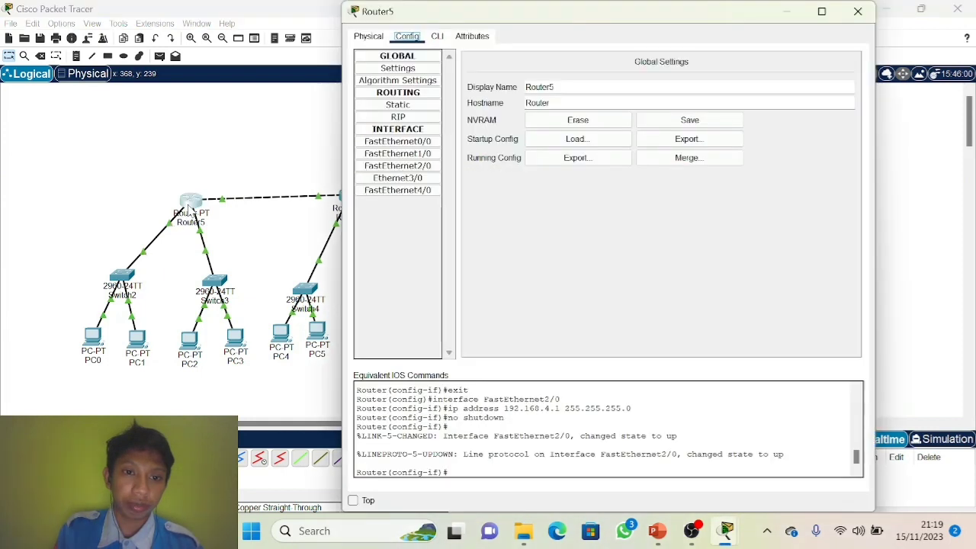
left_click(399, 118)
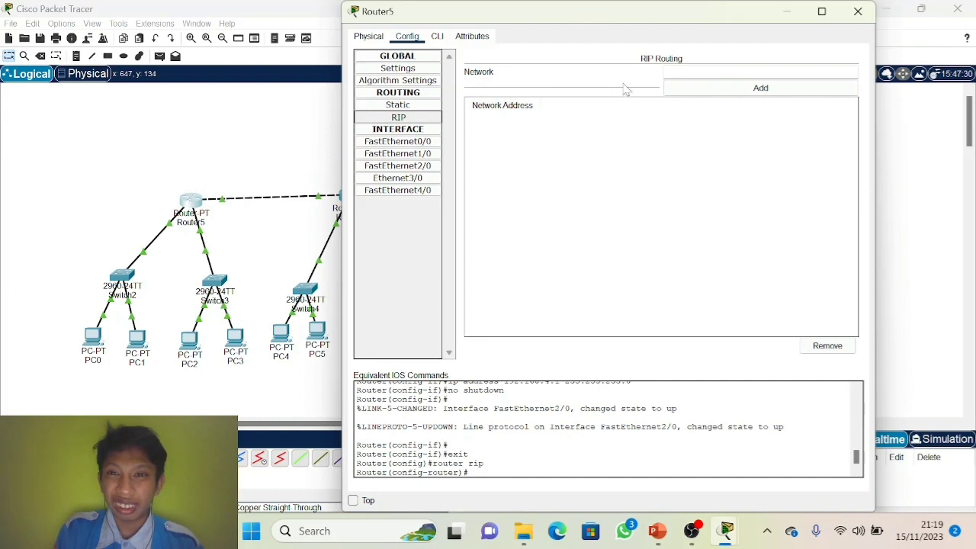
left_click(665, 72)
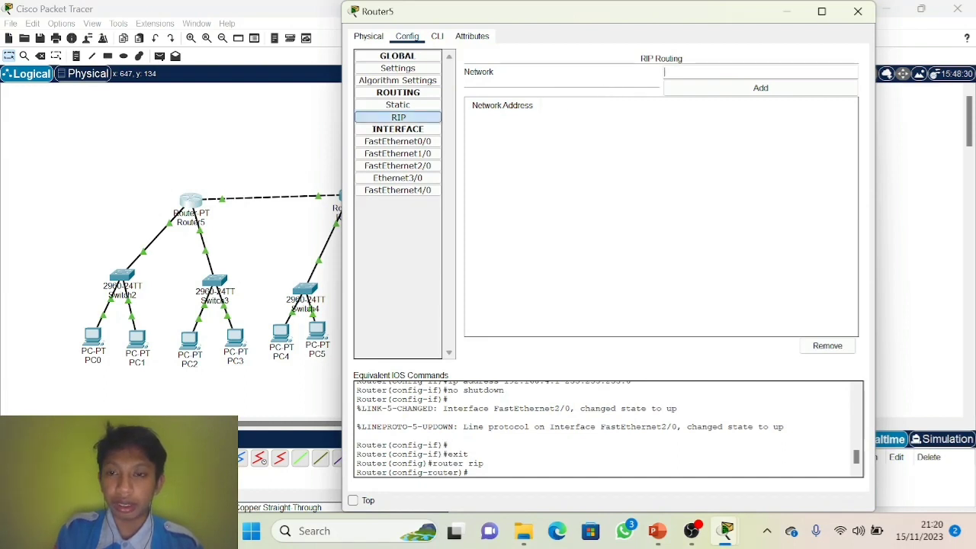
type("19")
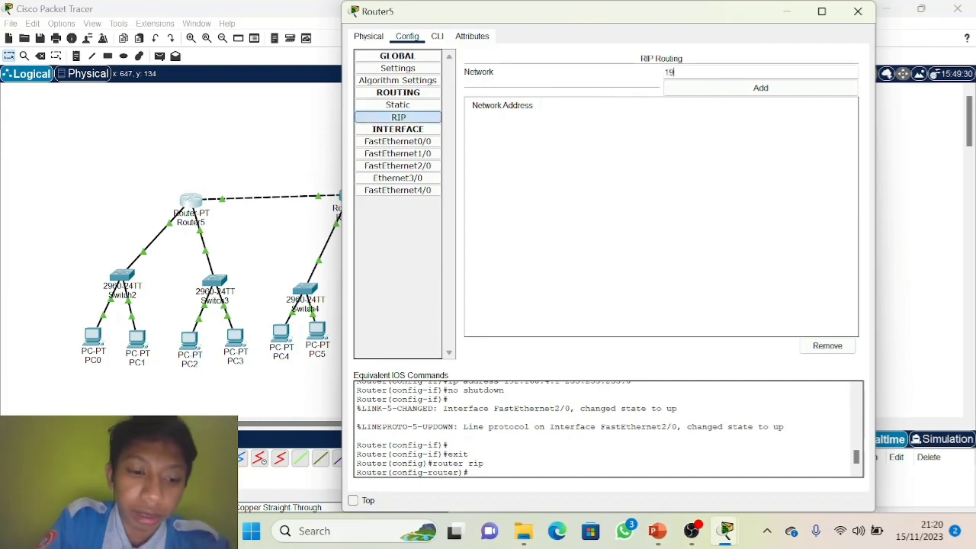
type("2.168.2")
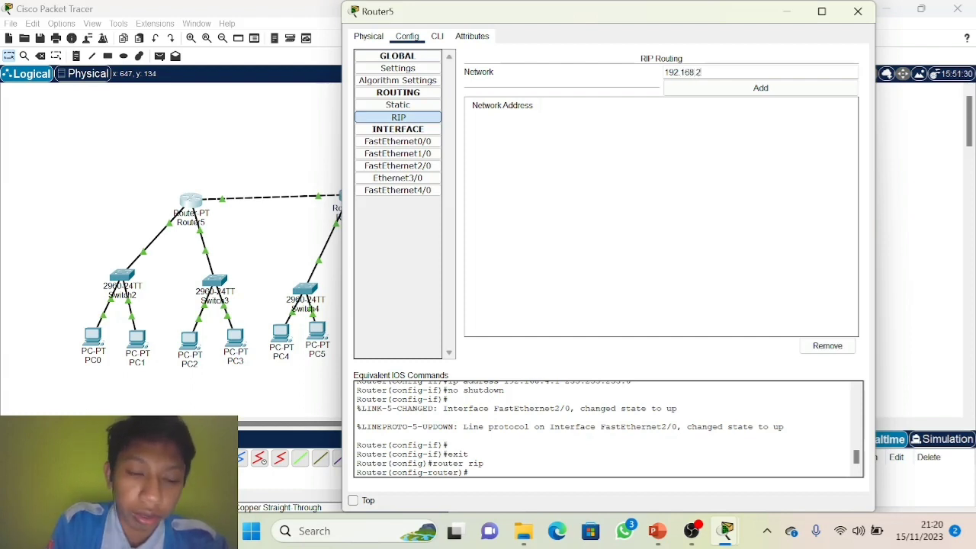
type(".1")
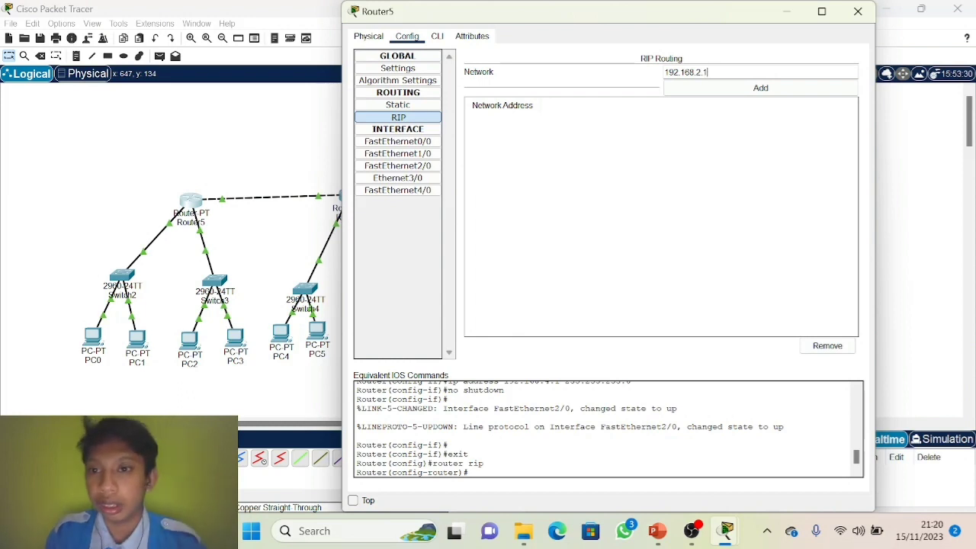
left_click(774, 90)
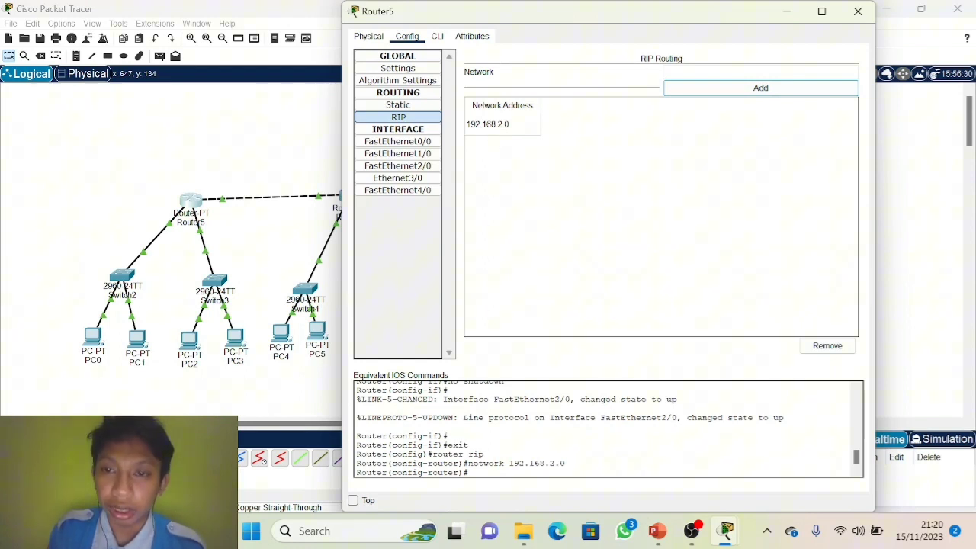
Step: Add the network 192.168.3.0 to Router5's RIP routing
left_click(732, 73)
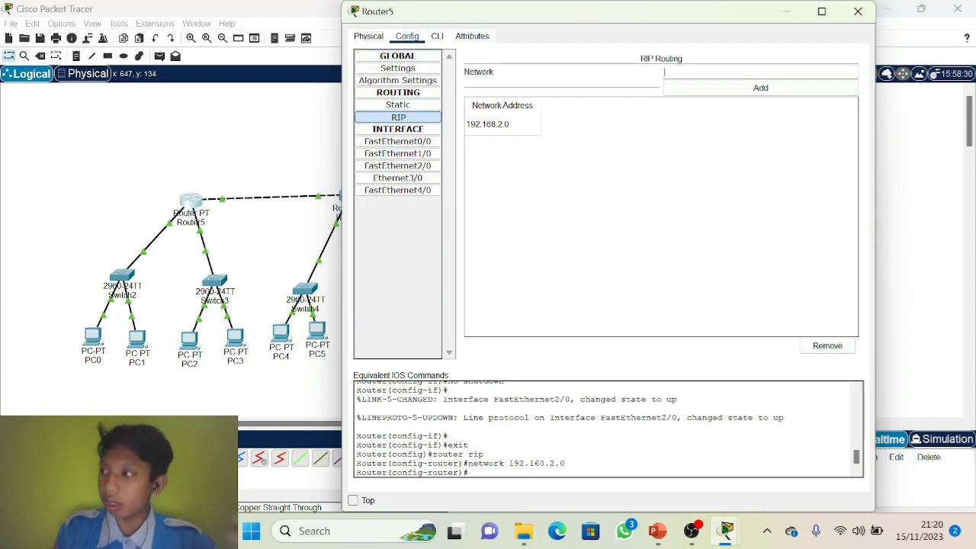
type("192")
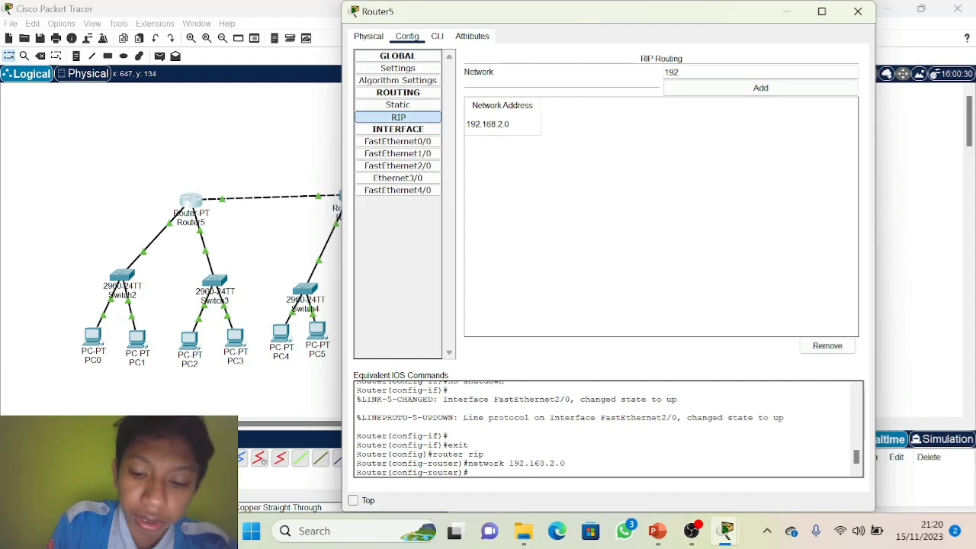
type(".168.3")
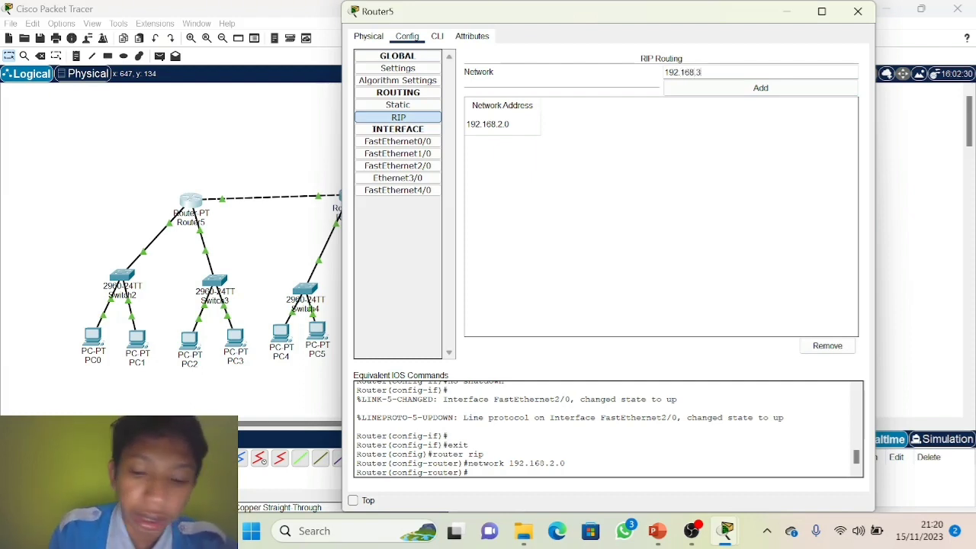
type(".0")
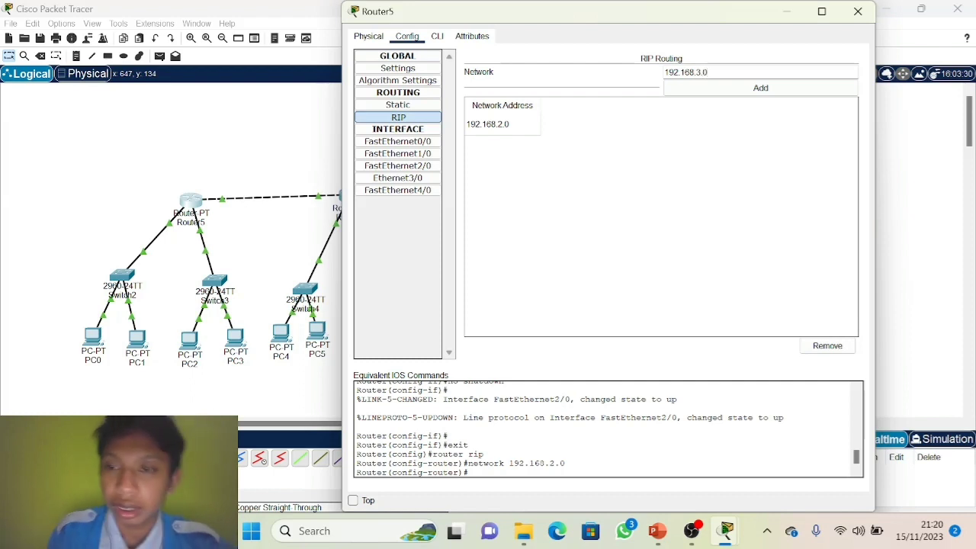
left_click(745, 97)
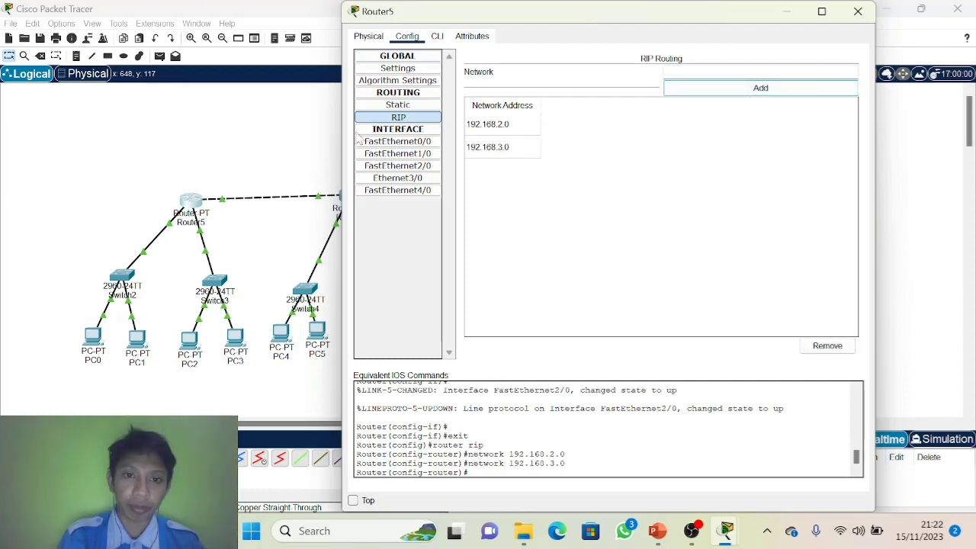
Step: Add 192.168.4.1 as a network to Router5's RIP routing and close the router's window
left_click(681, 72)
type("192")
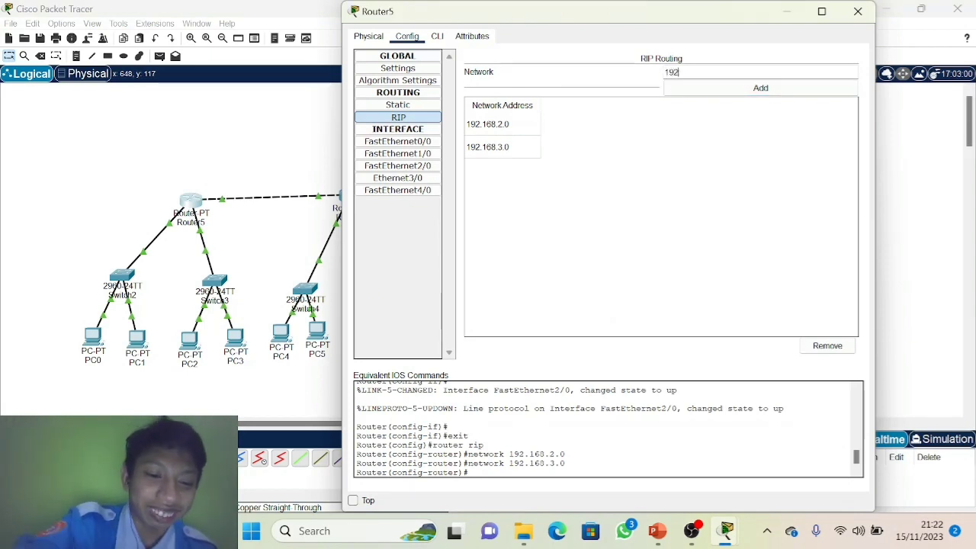
type(".1")
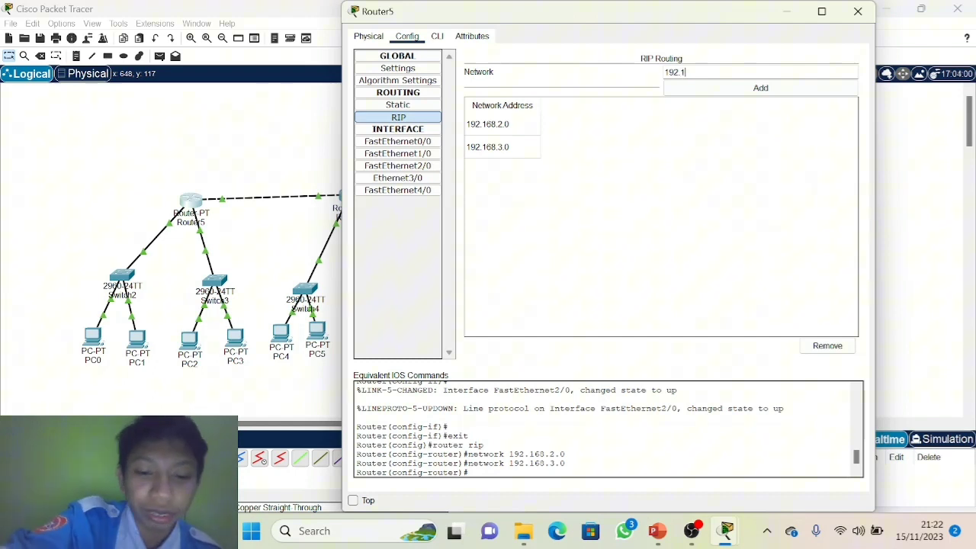
type("68")
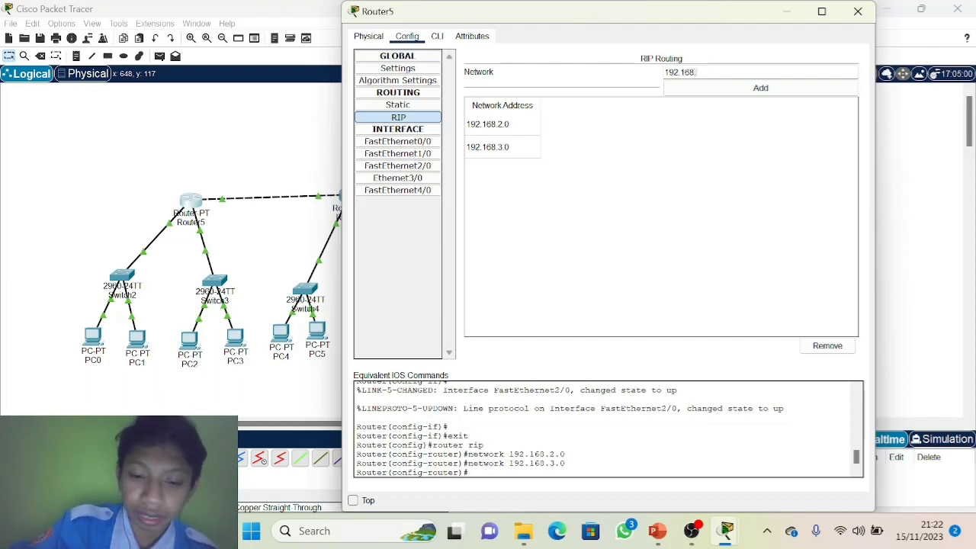
type(".4.1")
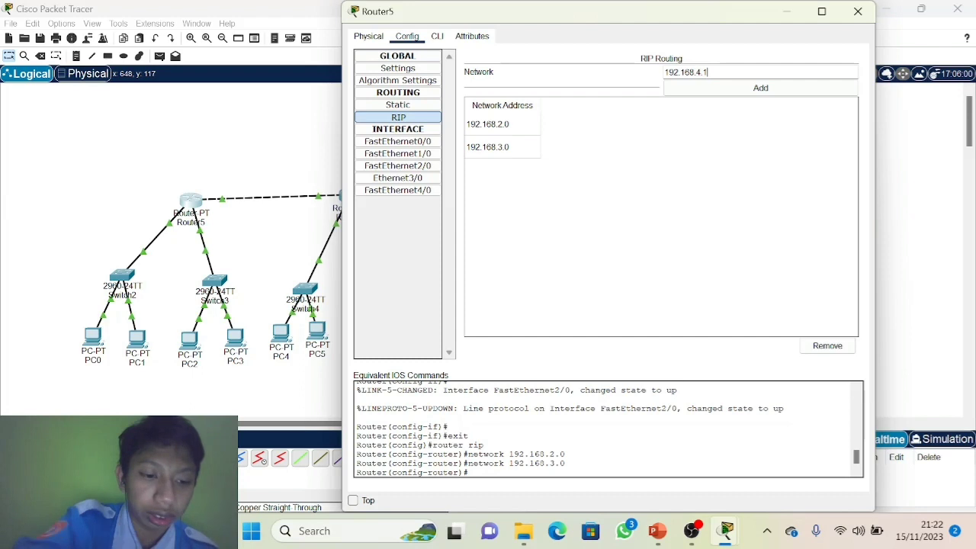
left_click(772, 92)
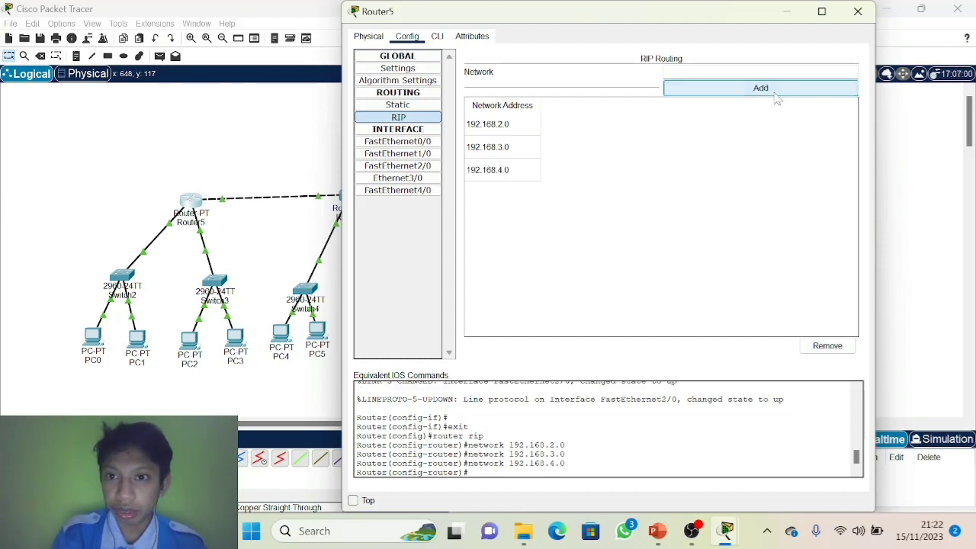
left_click(857, 13)
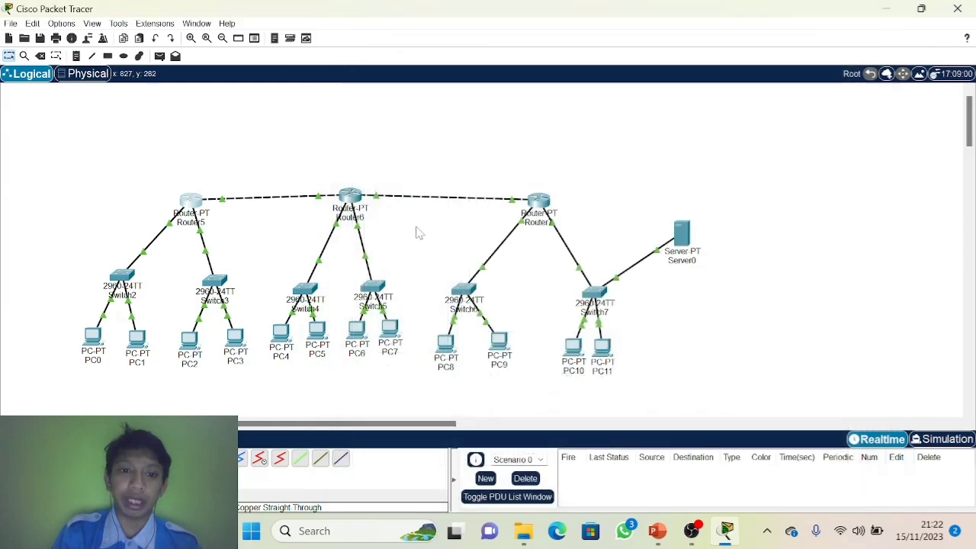
Step: Open Router6's RIP routing settings and add 192.168.2.0 as a network
left_click(349, 200)
left_click(390, 118)
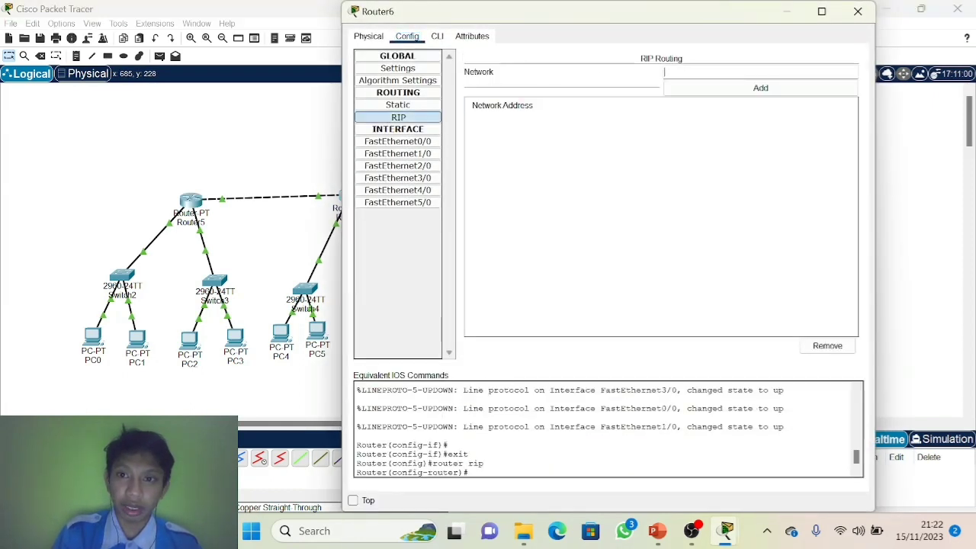
type("19")
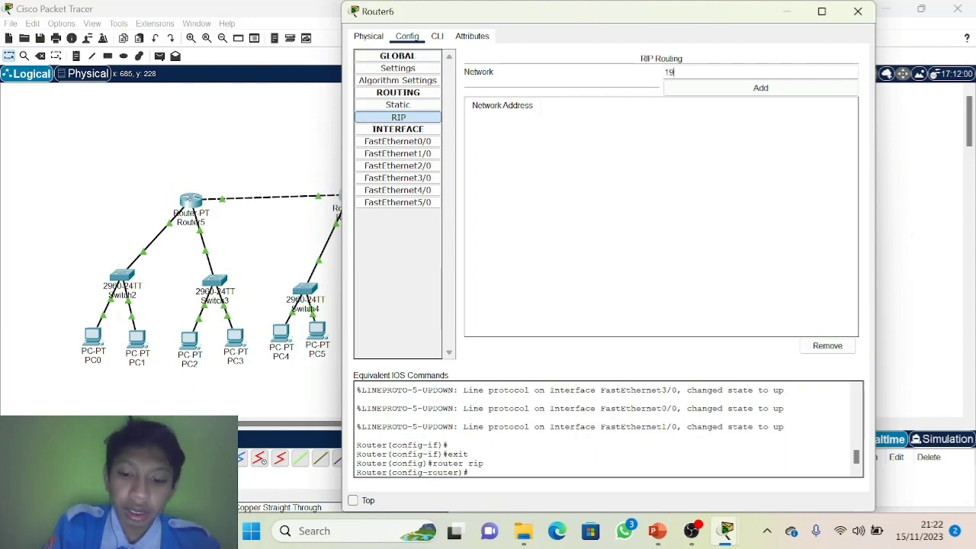
type("2.168")
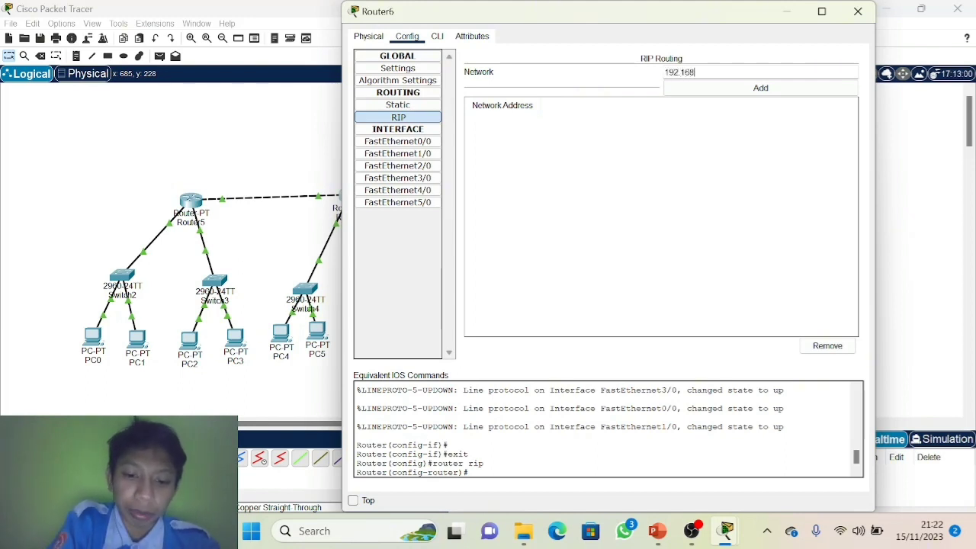
type(".")
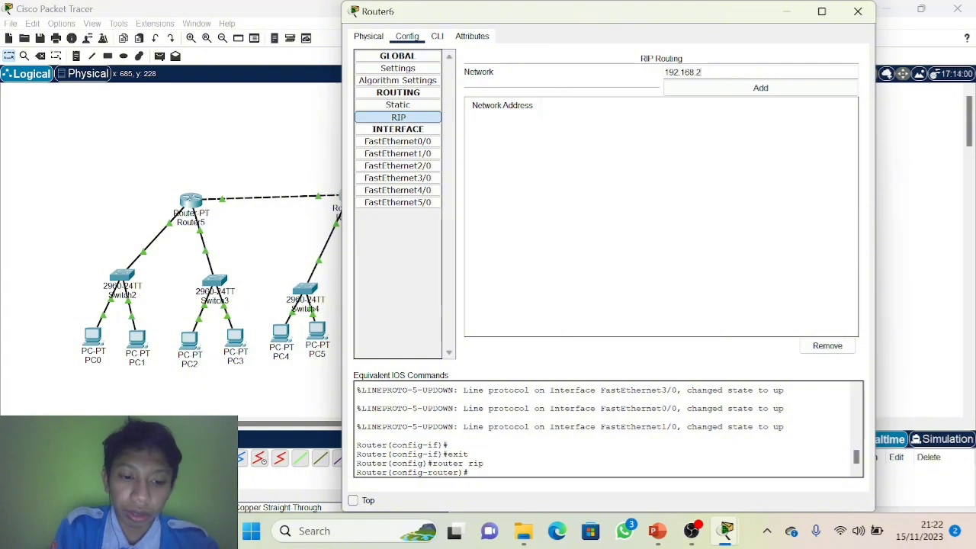
type("2.0")
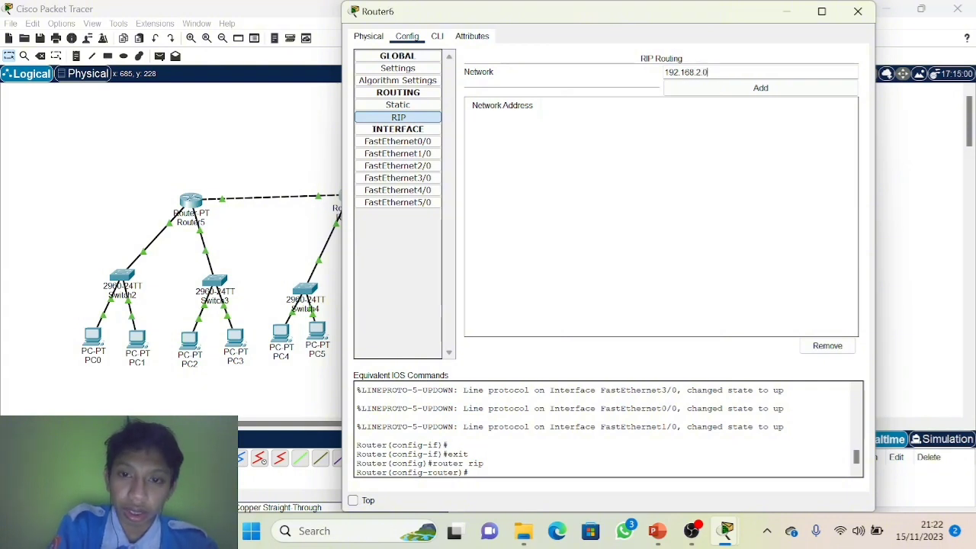
left_click(761, 87)
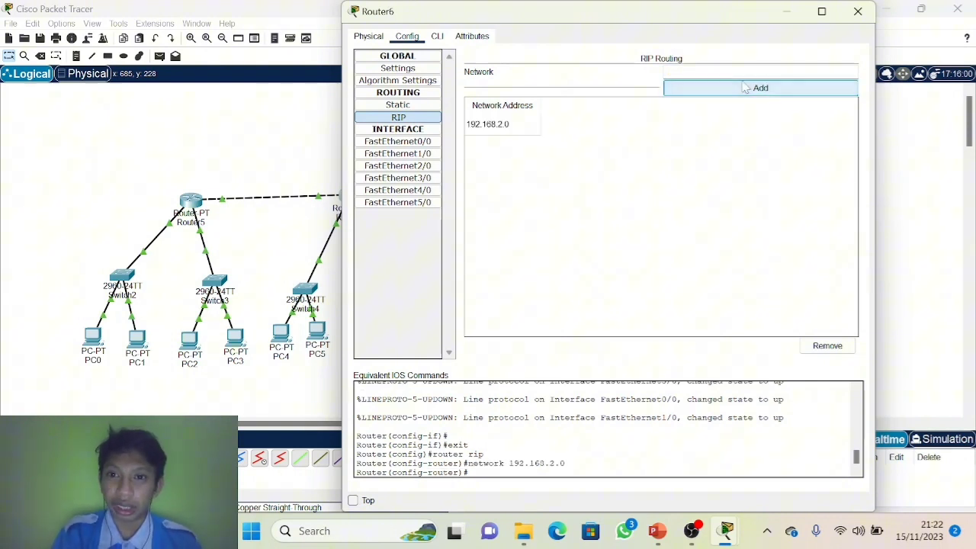
Step: Add the network 192.168.1.0 to Router6's RIP routing
left_click(760, 73)
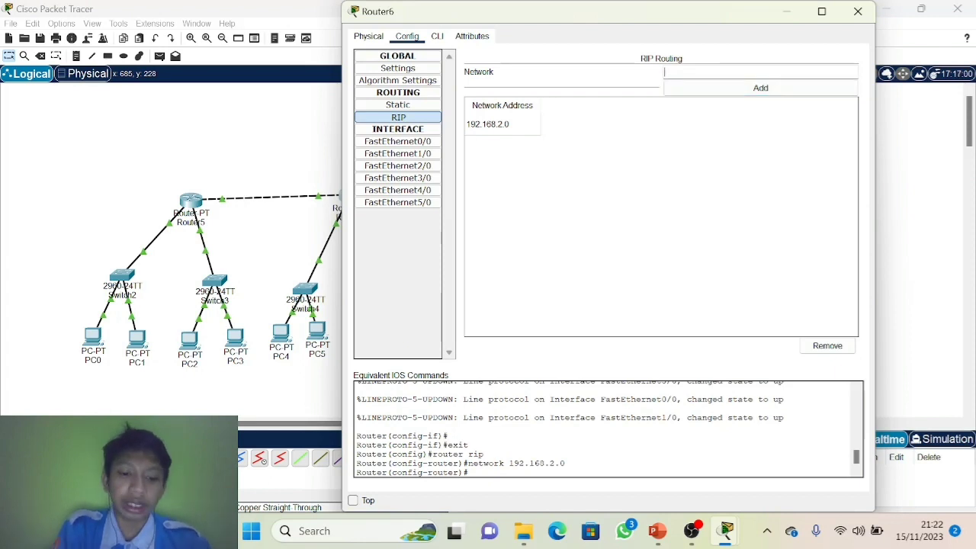
type("192.168")
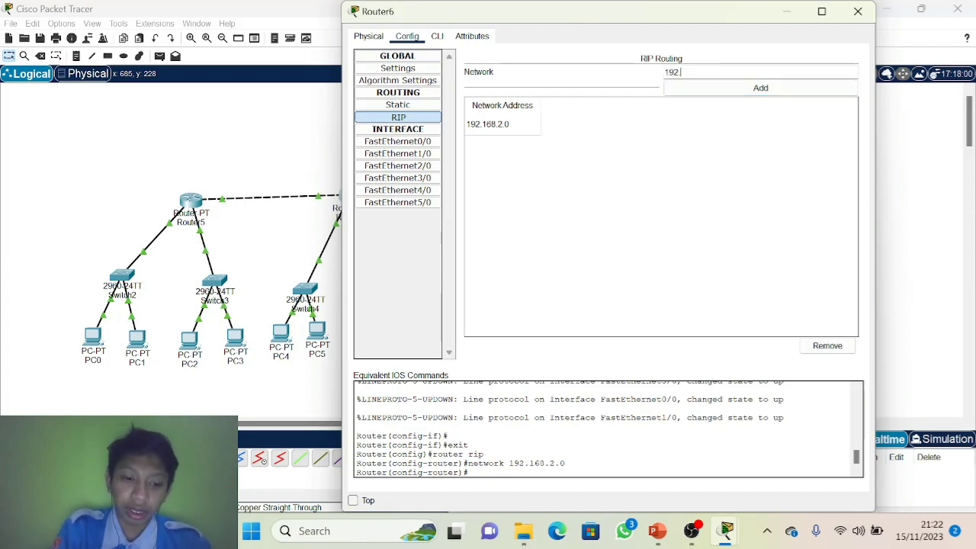
type(".")
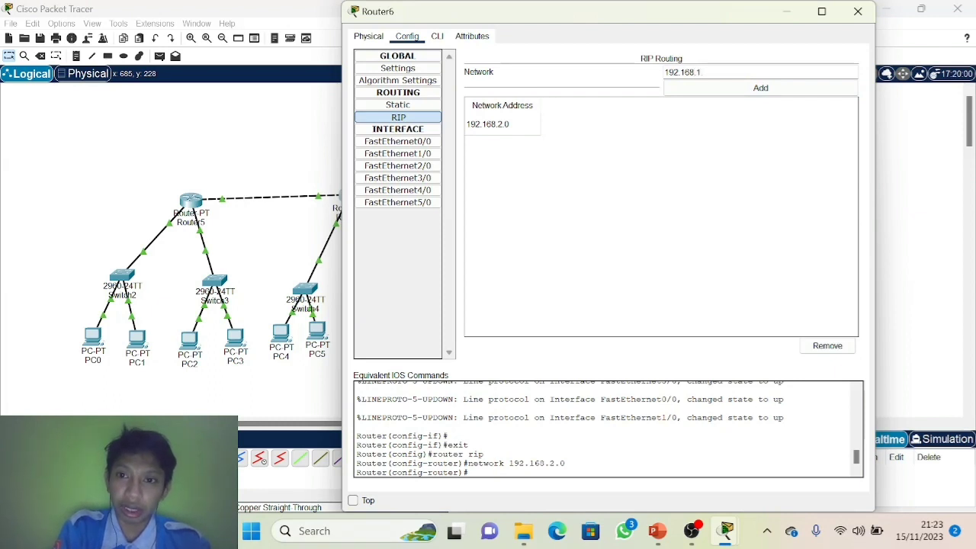
type("1.0")
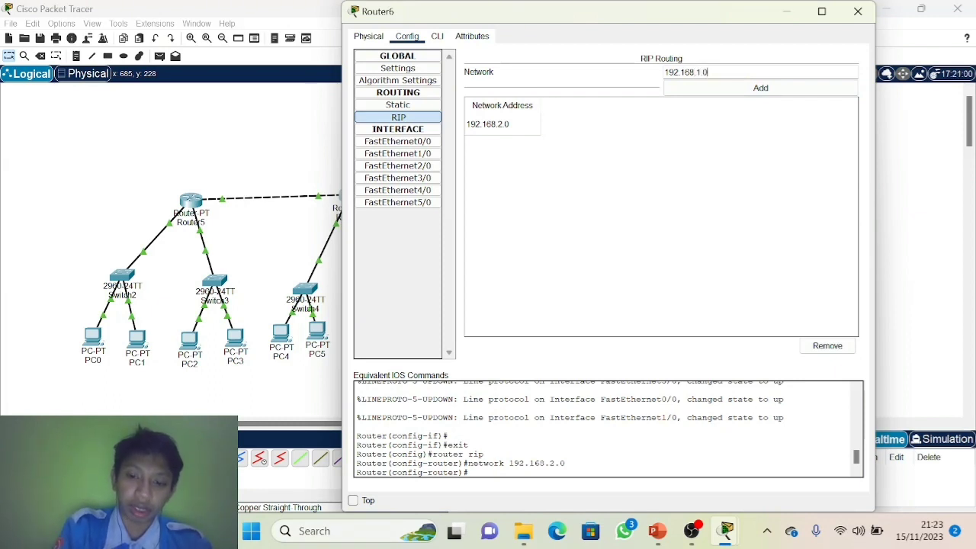
left_click(745, 95)
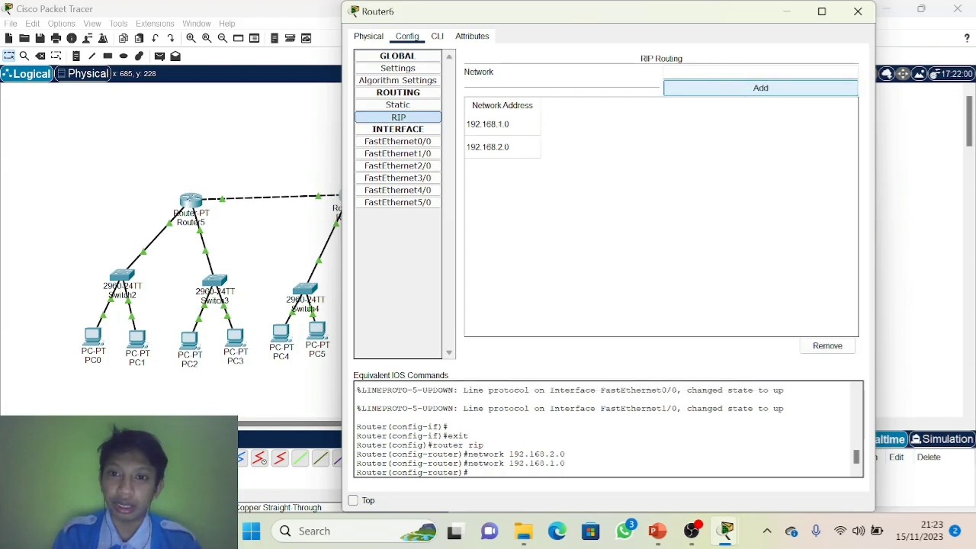
Step: Add 192.168.5.1 as a network to Router6's RIP routing
type("1")
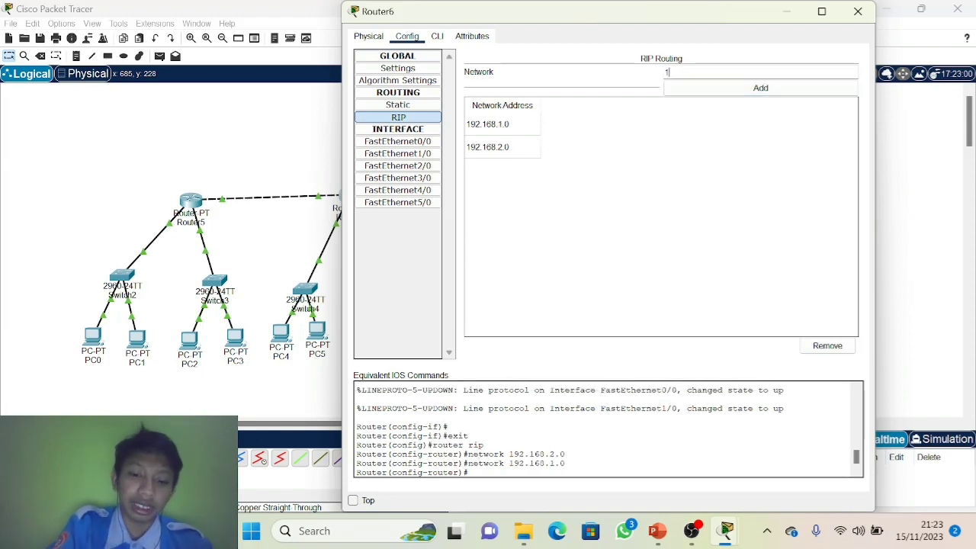
type("92.168")
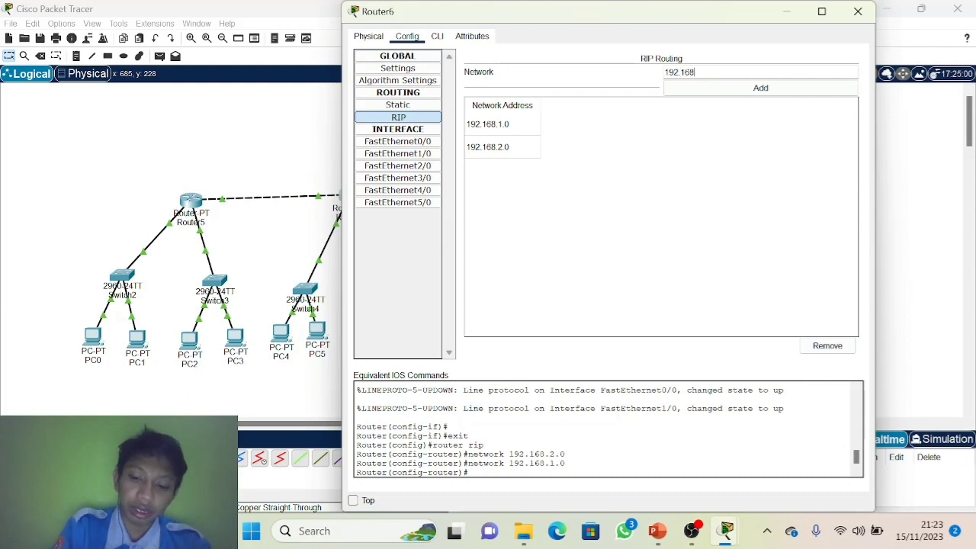
type(".5.1")
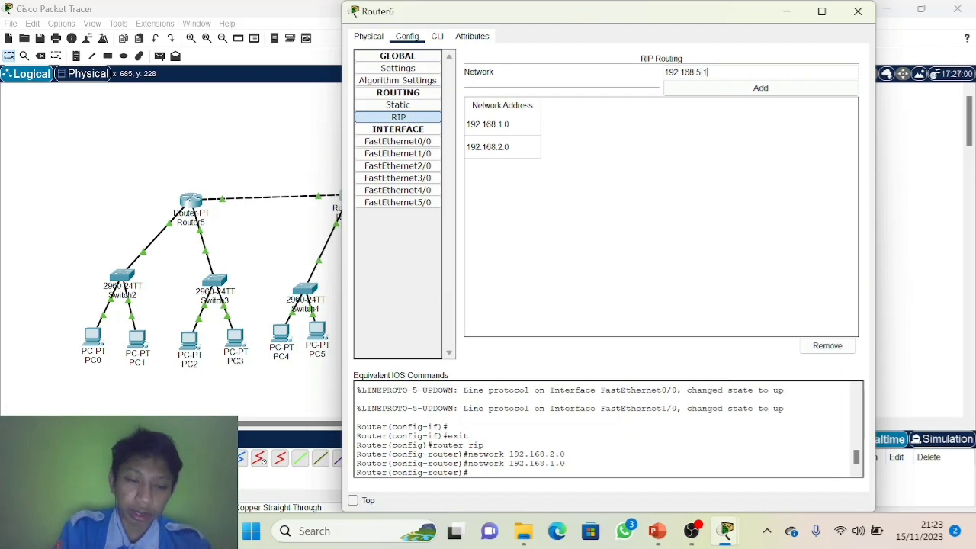
left_click(741, 91)
Step: Add 192.168.6.1 as a network to Router6's RIP routing and close the router's window
left_click(738, 72)
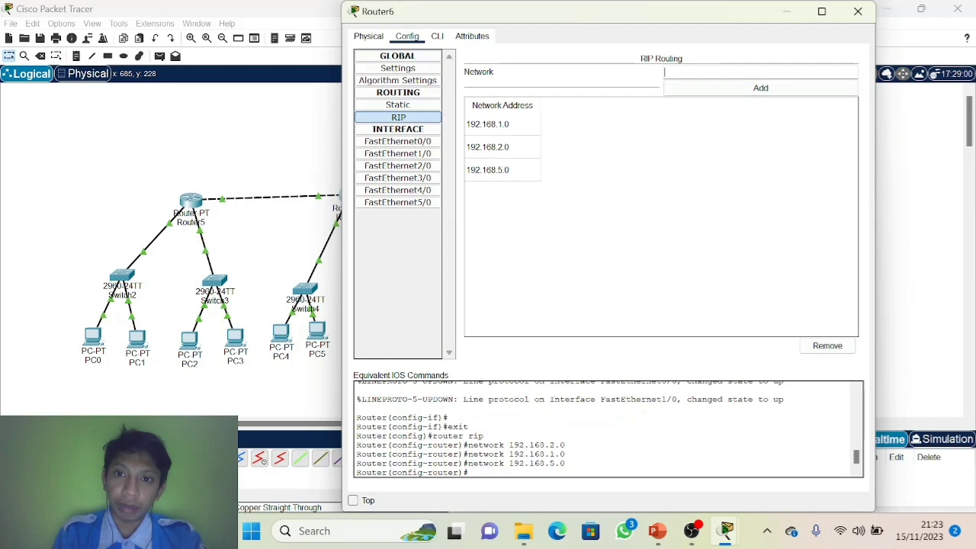
type("192")
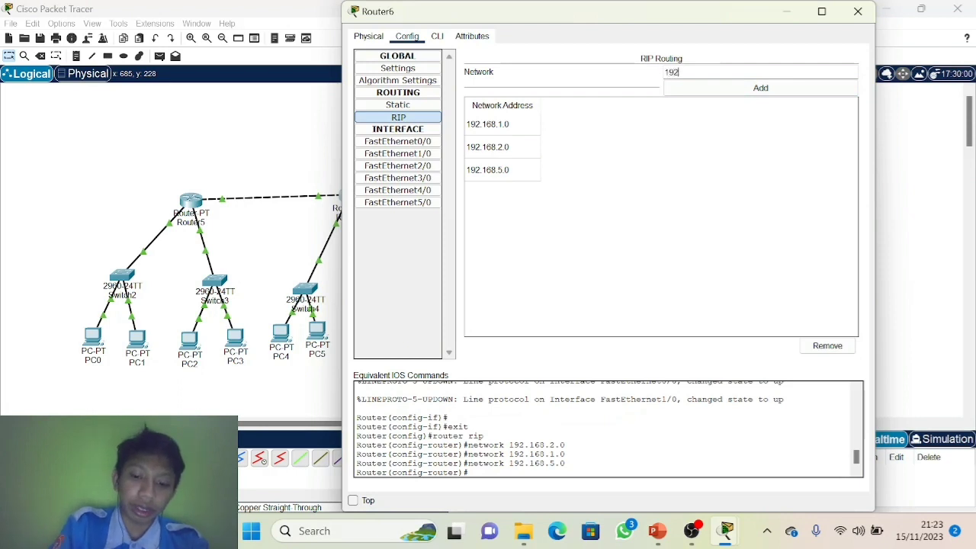
type(".168")
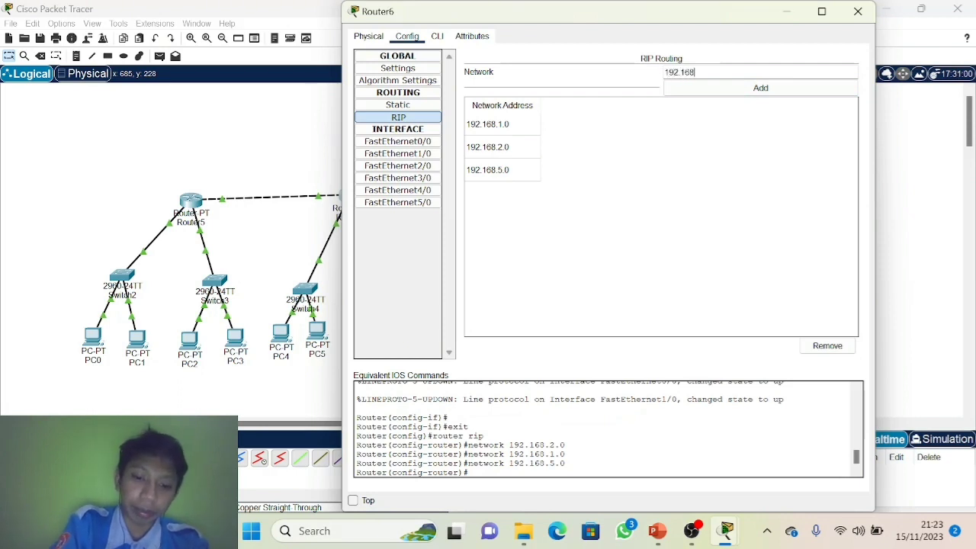
type(".")
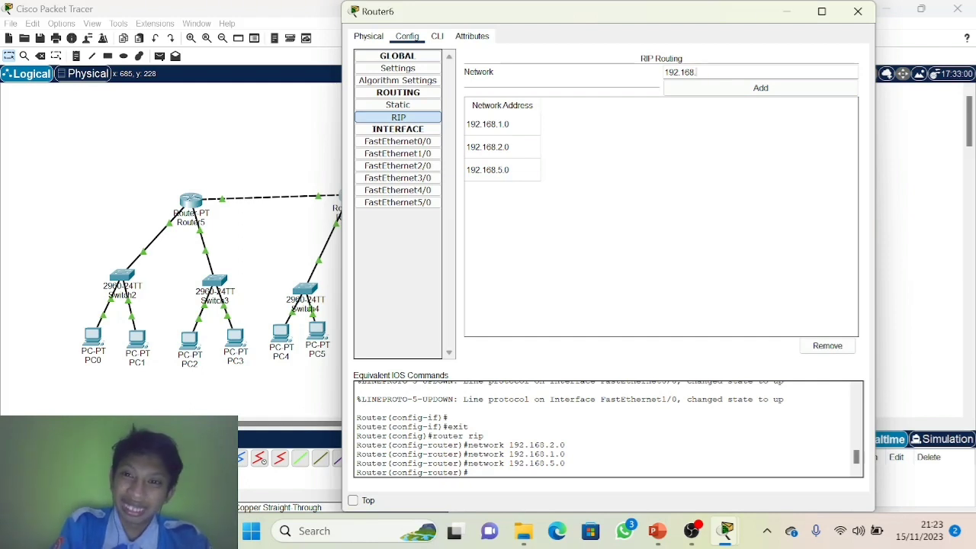
type("6.1")
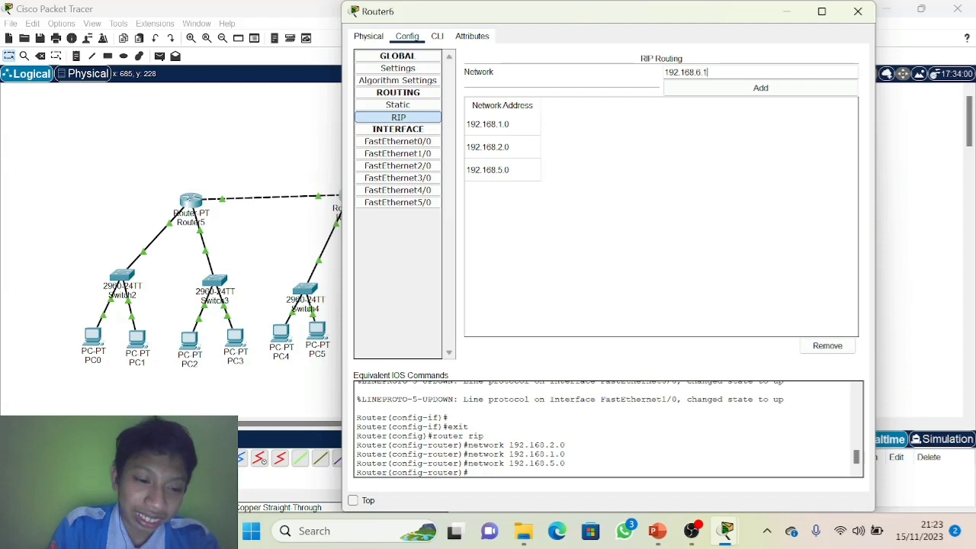
left_click(736, 90)
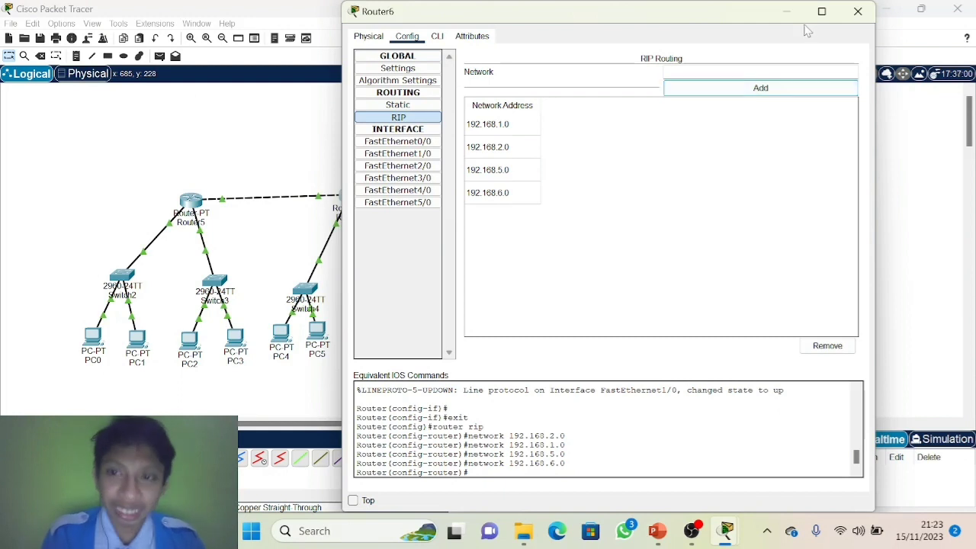
left_click(857, 14)
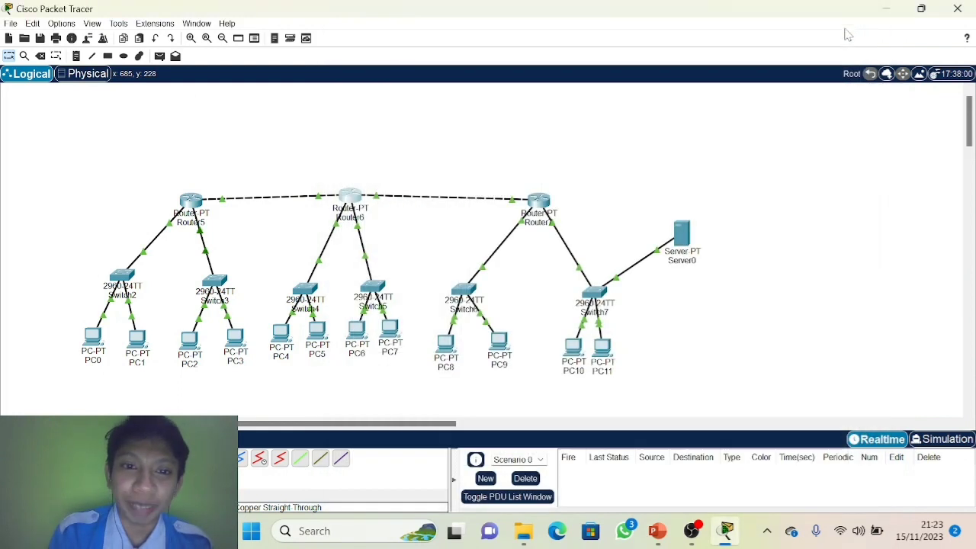
Step: Open Router7's RIP routing settings and add 192.168.1.0 as a network
left_click(539, 206)
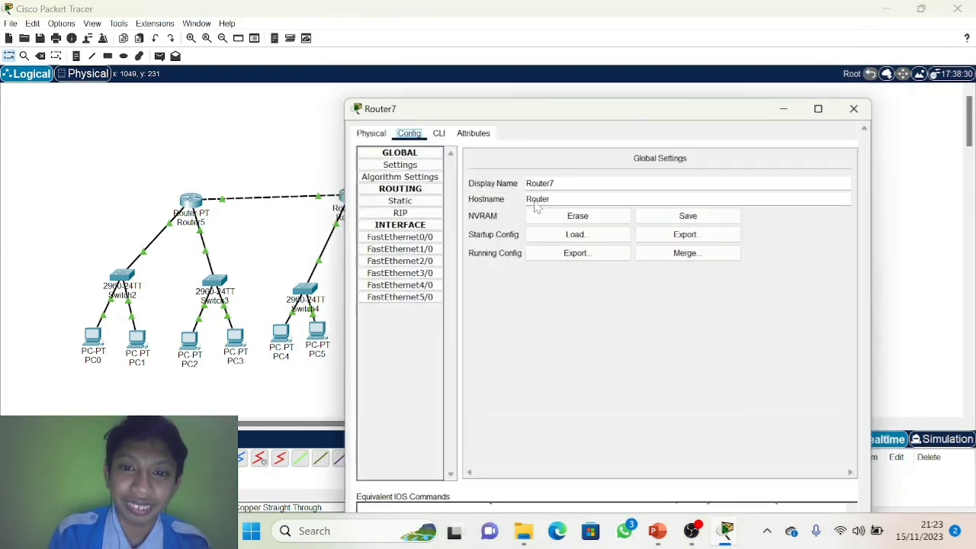
left_click(398, 117)
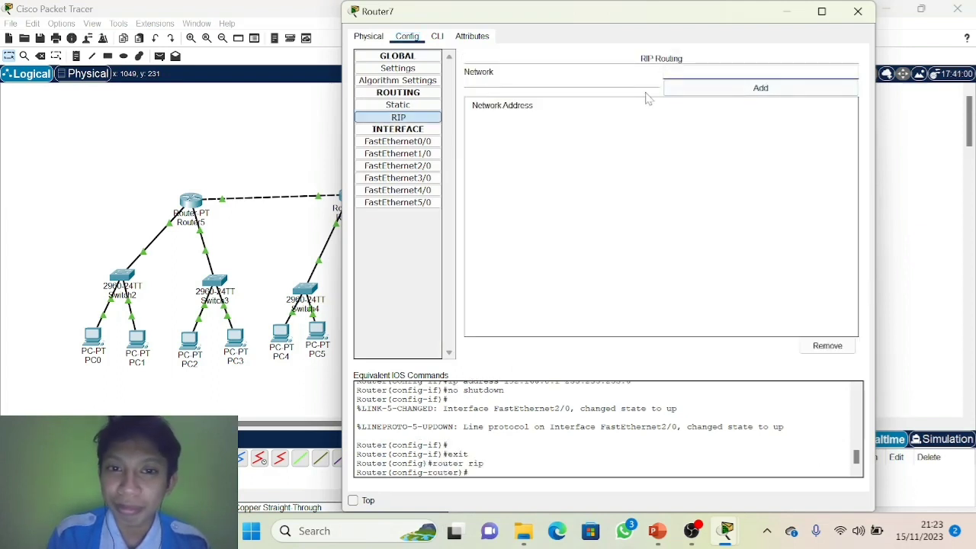
type("1")
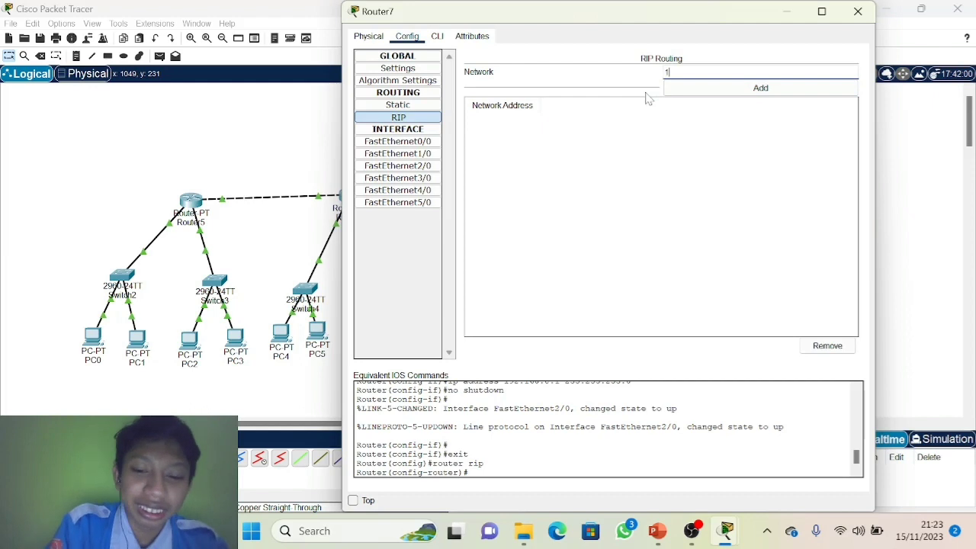
type("92.168")
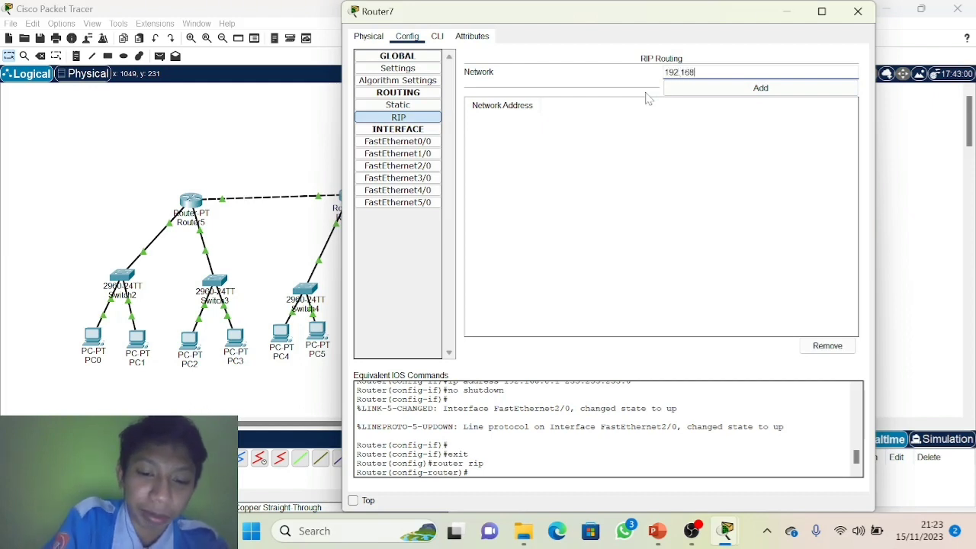
type(".1.2")
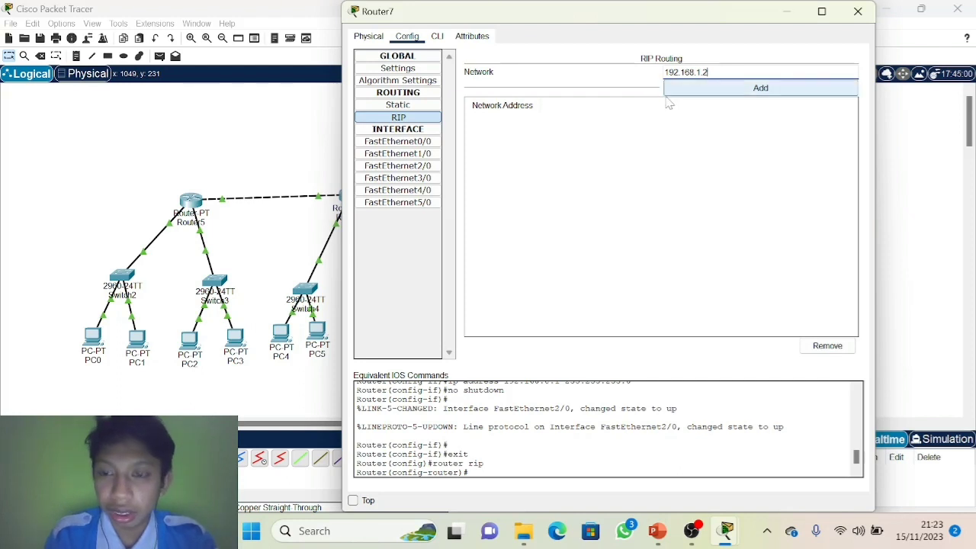
key("BackSpace")
type("0")
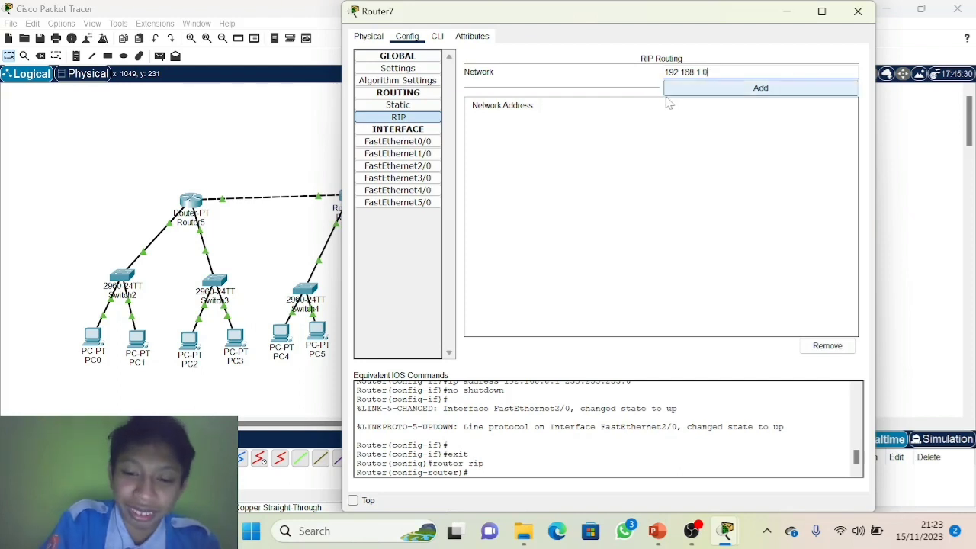
left_click(705, 93)
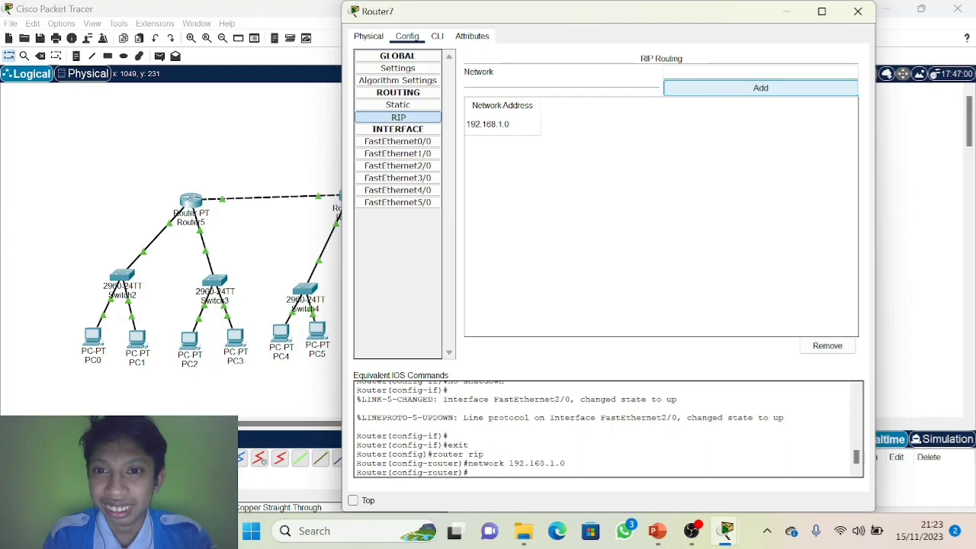
Step: Add 192.168.7.1 as a network to Router7's RIP routing
type("1")
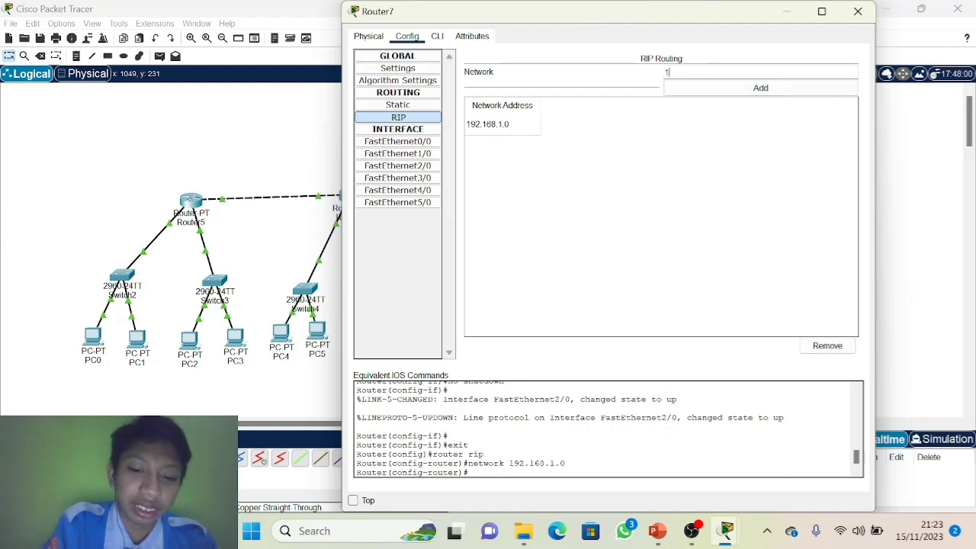
type("92.16")
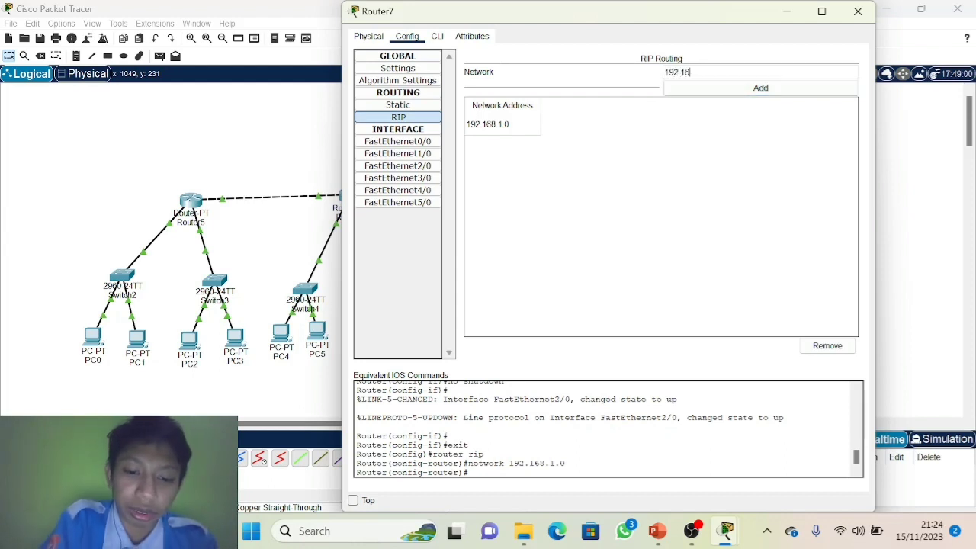
type("8")
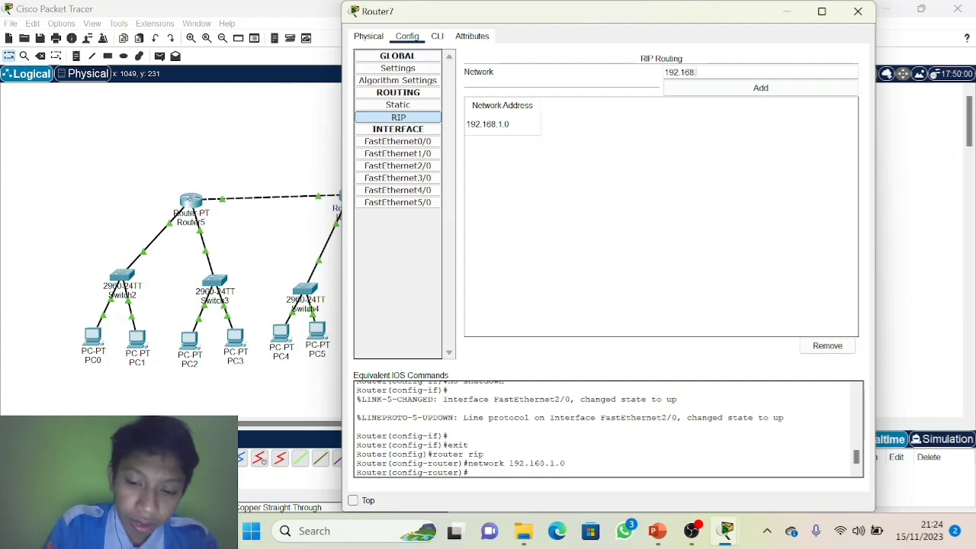
type(".7.1")
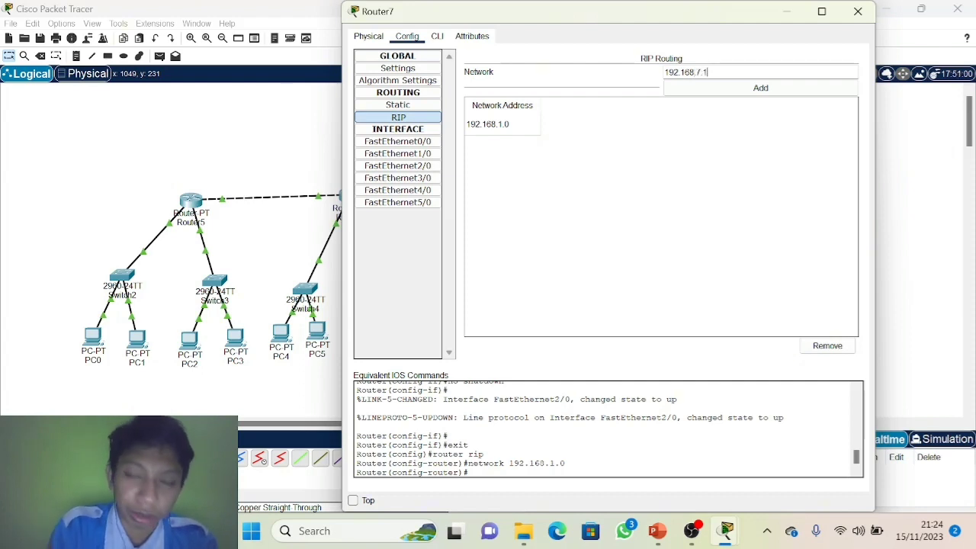
left_click(760, 88)
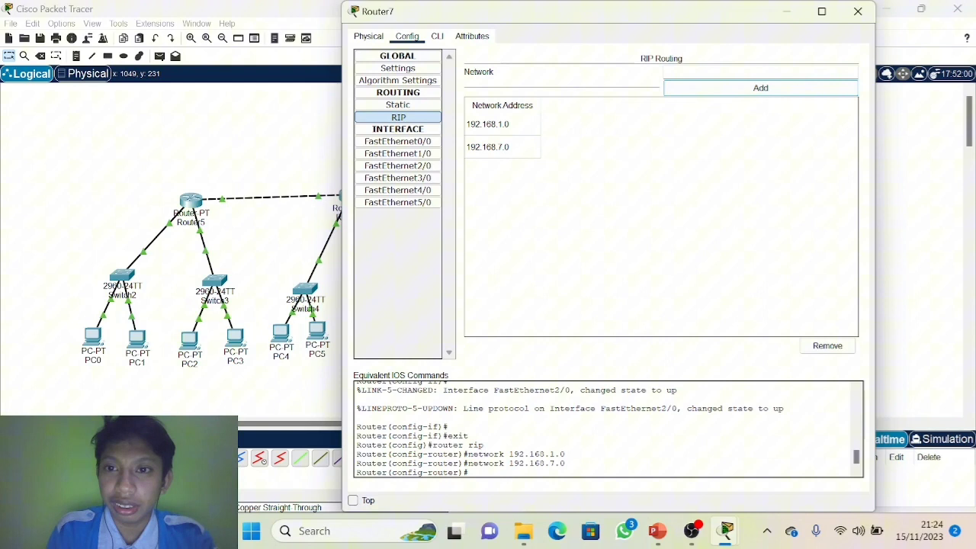
Step: Add 192.168.8.1 as a network to Router7's RIP routing and close the router's window
type("1")
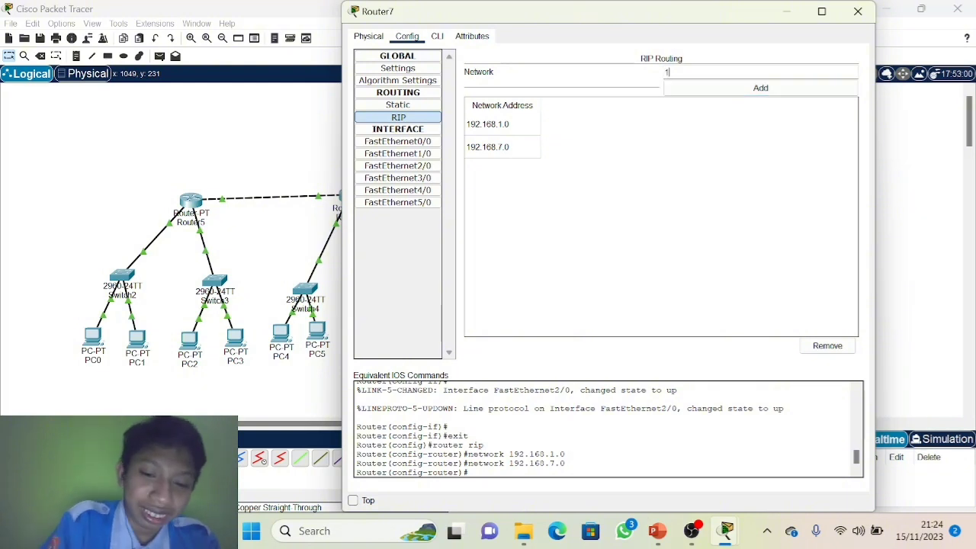
type("92.168")
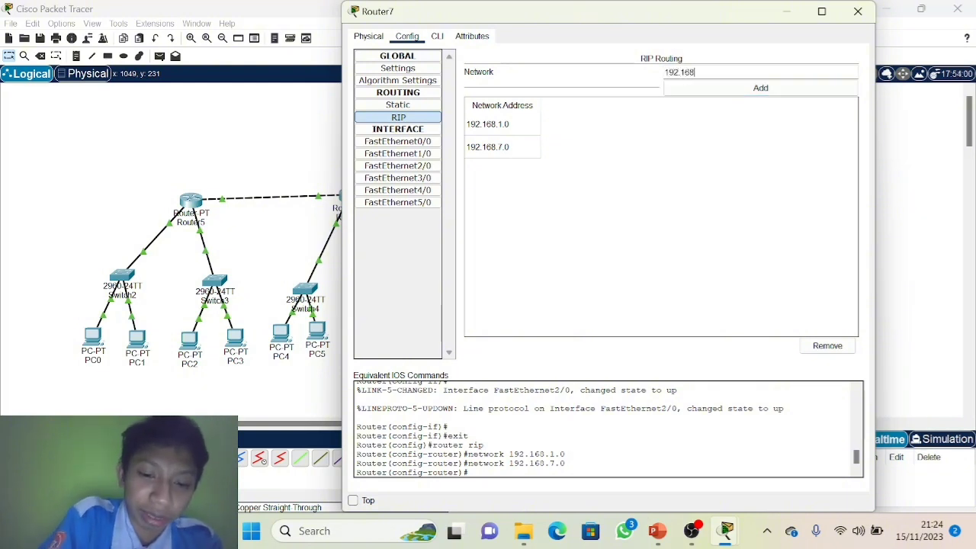
type(".8.1")
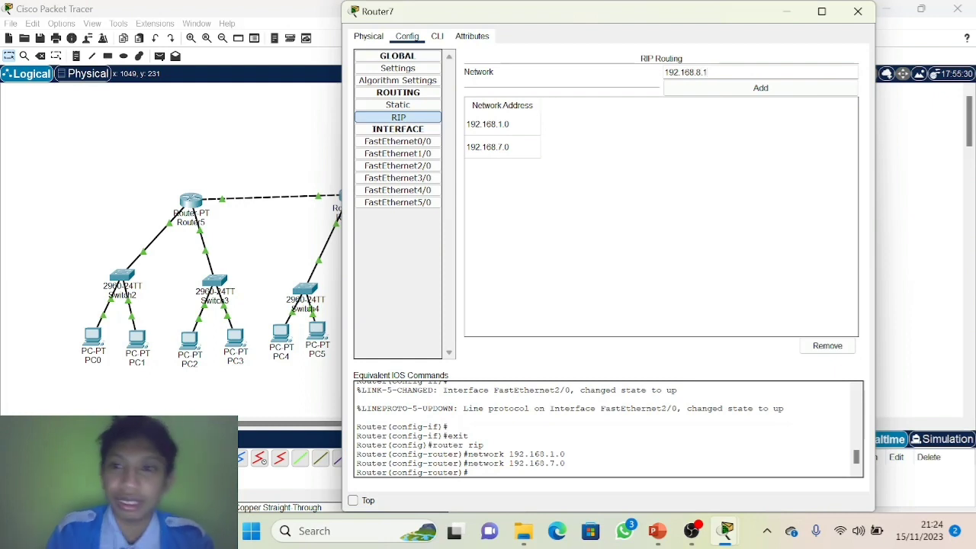
left_click(737, 92)
left_click(858, 11)
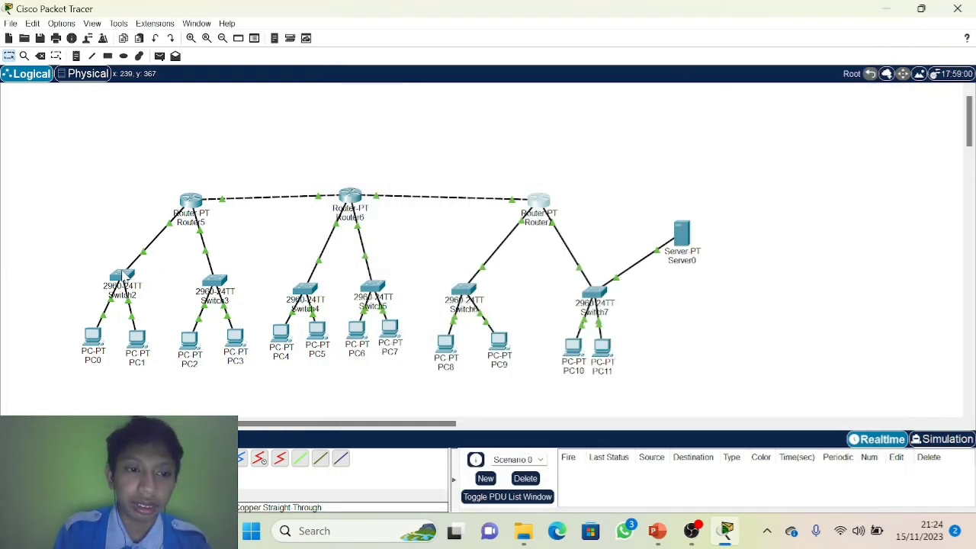
Step: Open PC0's IP configuration and set its static IPv4 address to 192.168.3.2 with subnet mask 255.255.255.0
left_click(92, 336)
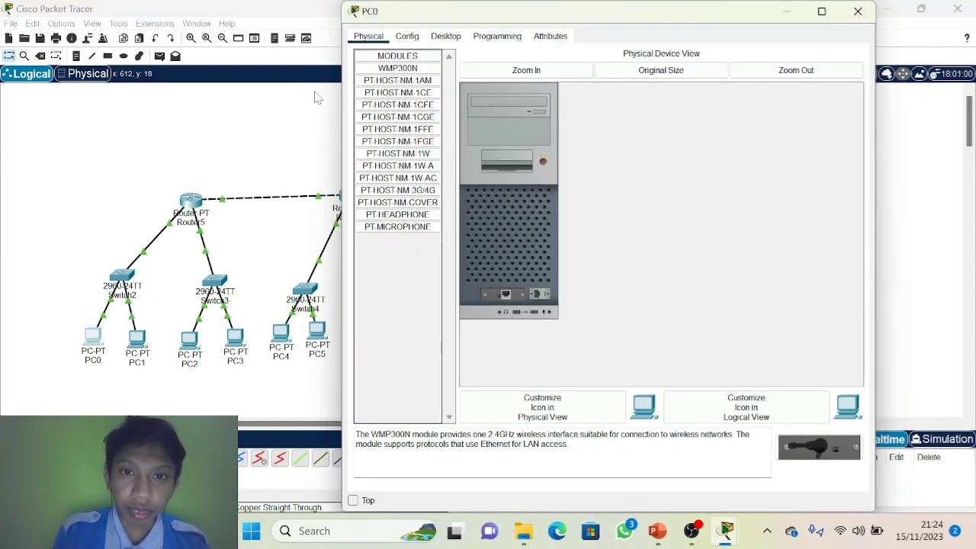
left_click(461, 37)
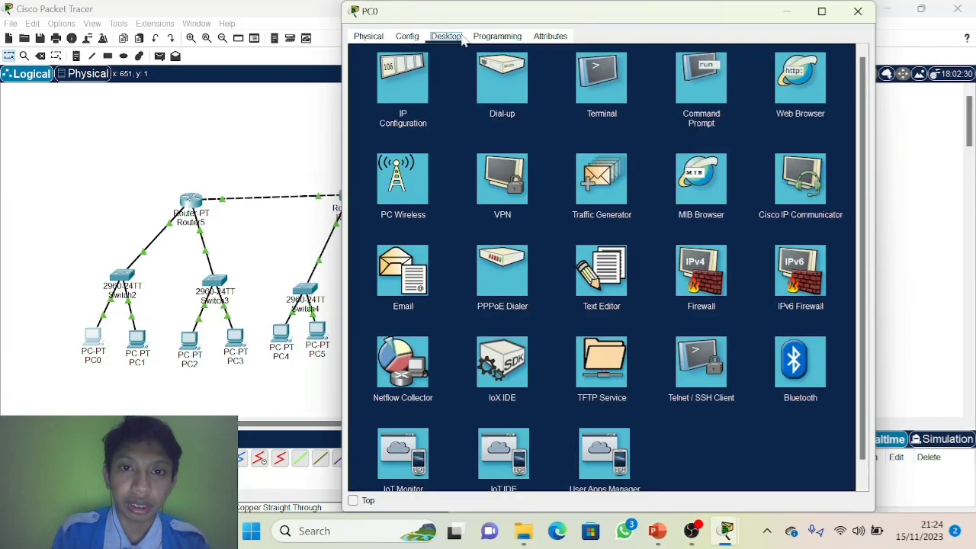
left_click(404, 89)
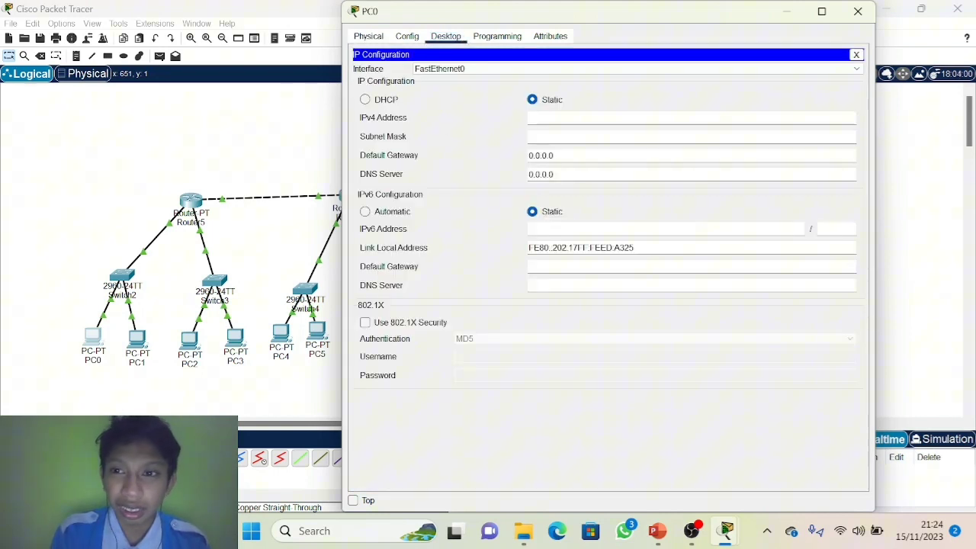
left_click(546, 119)
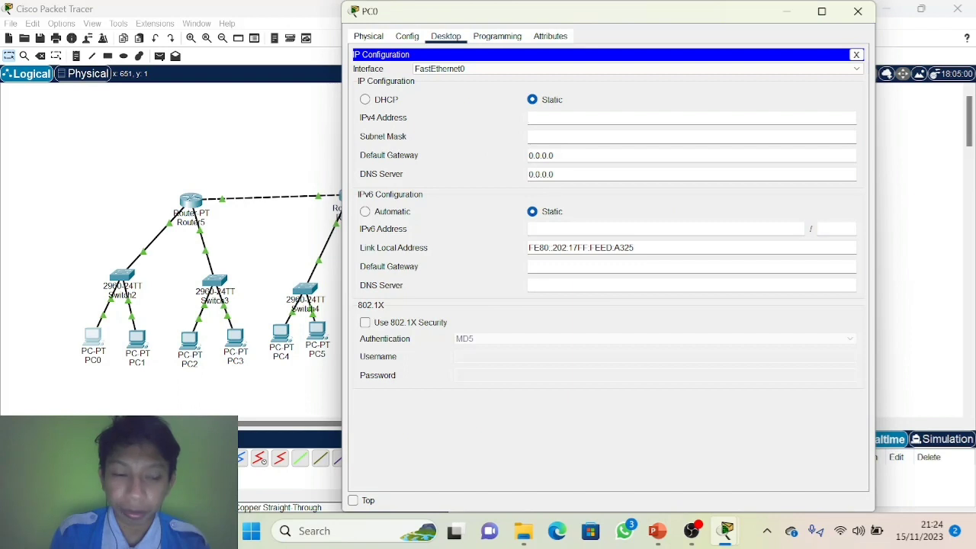
type("192")
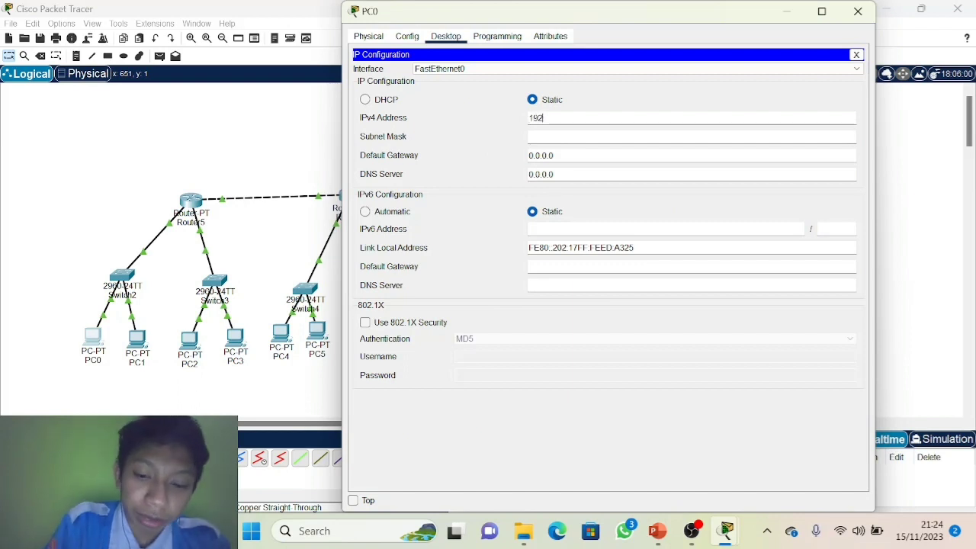
type(".168")
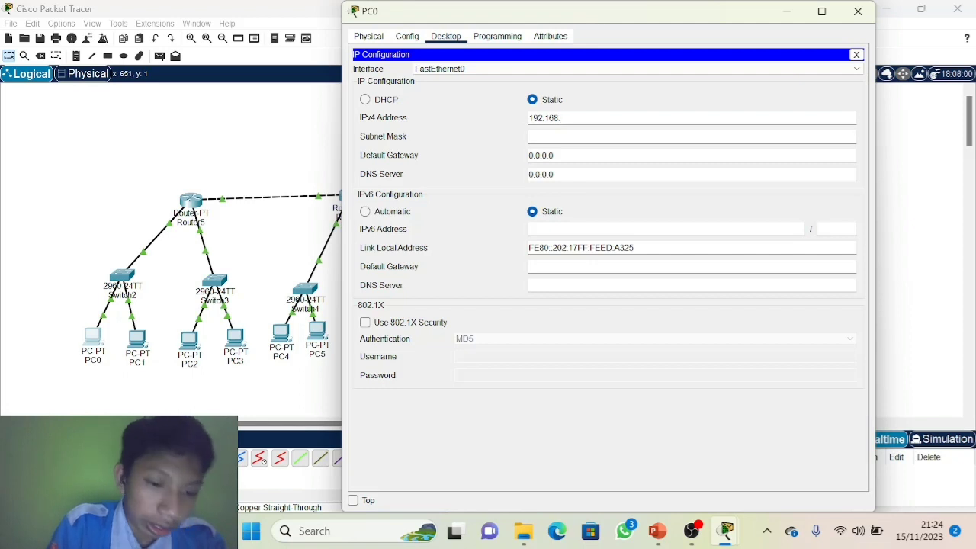
type(".3.1")
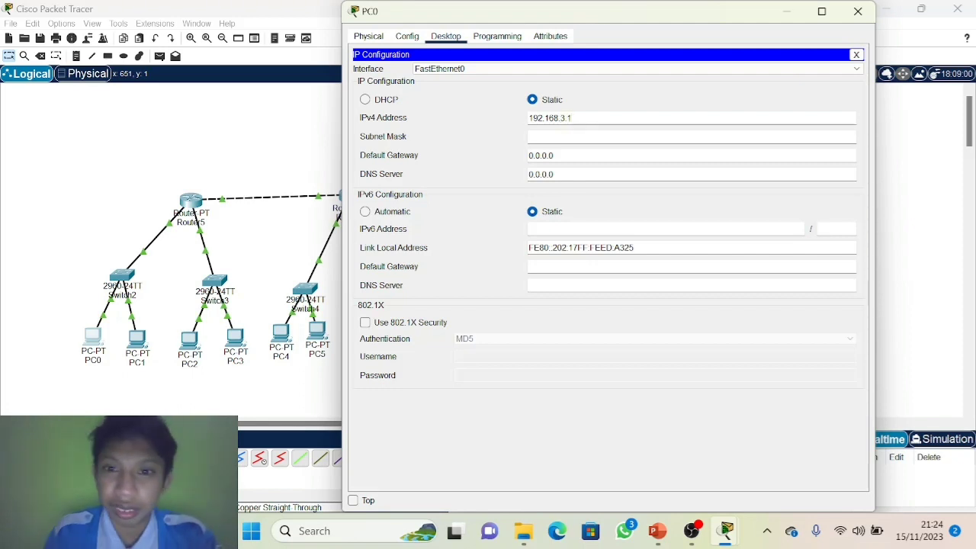
key("BackSpace")
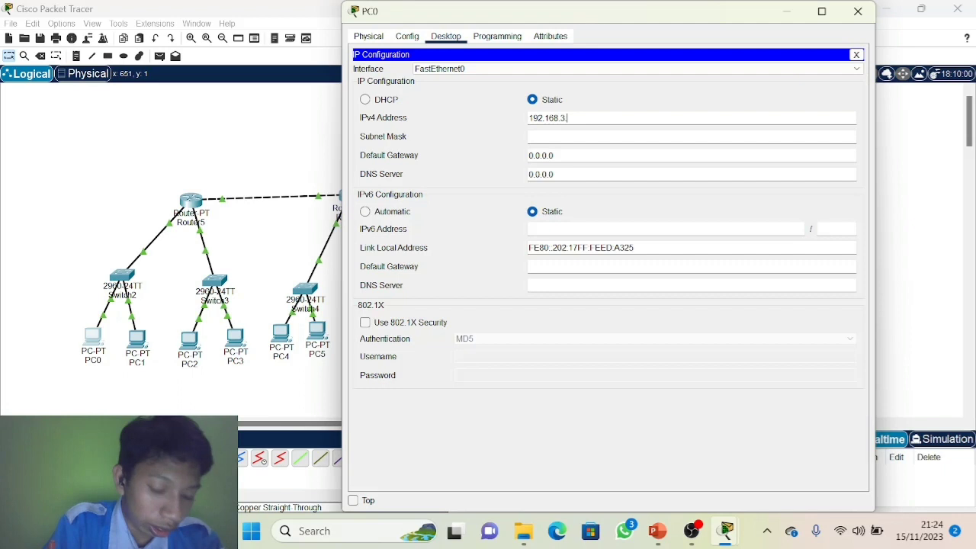
type("2")
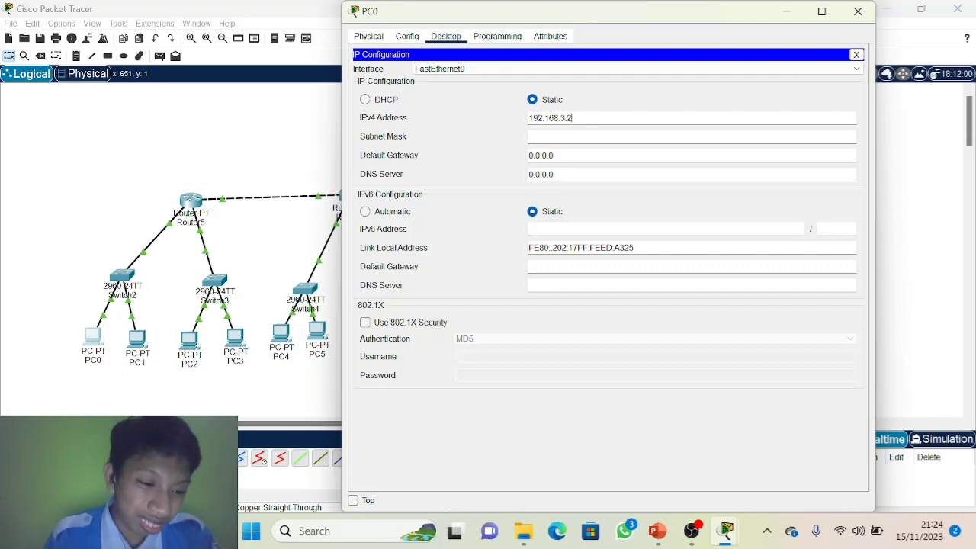
key("Tab")
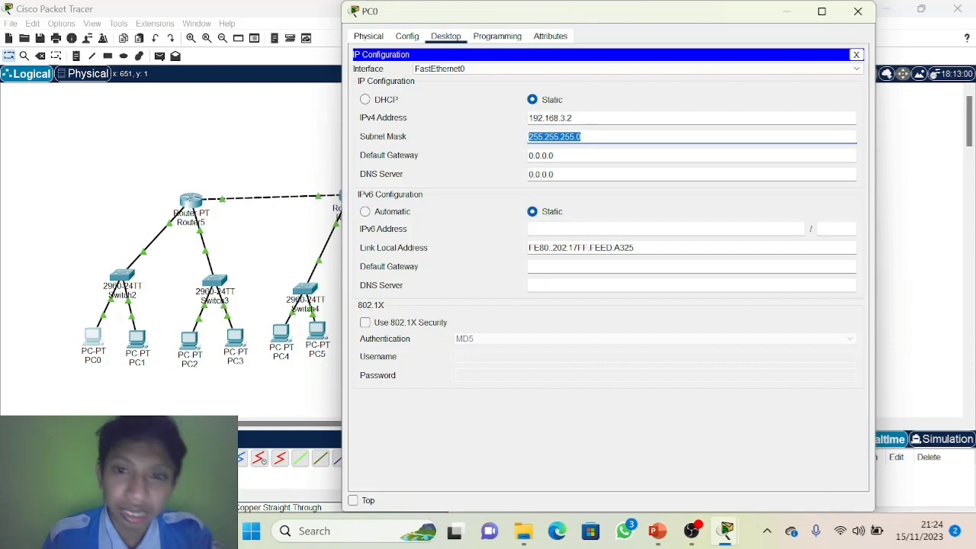
Step: Set PC0's IPv4 default gateway to 192.168.3.1
key("Tab")
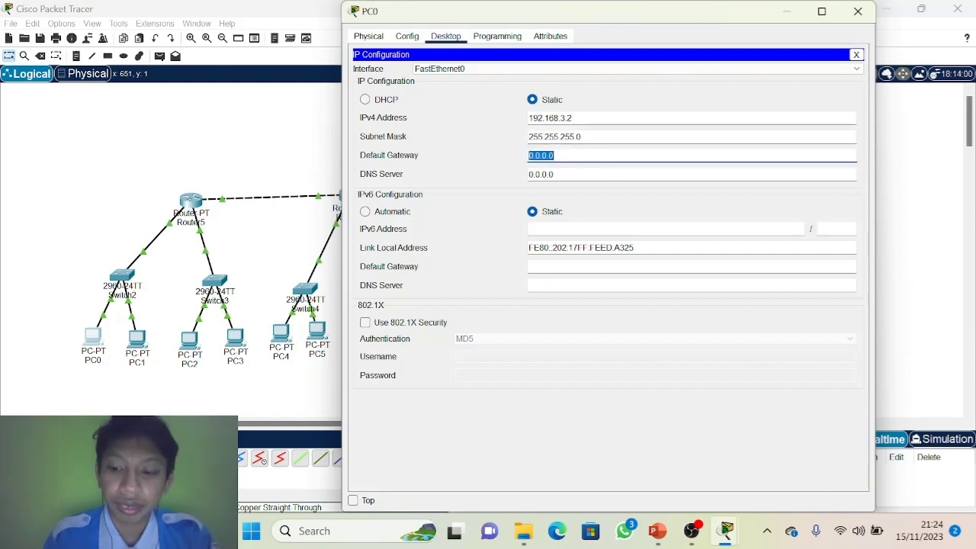
key("BackSpace")
type("192")
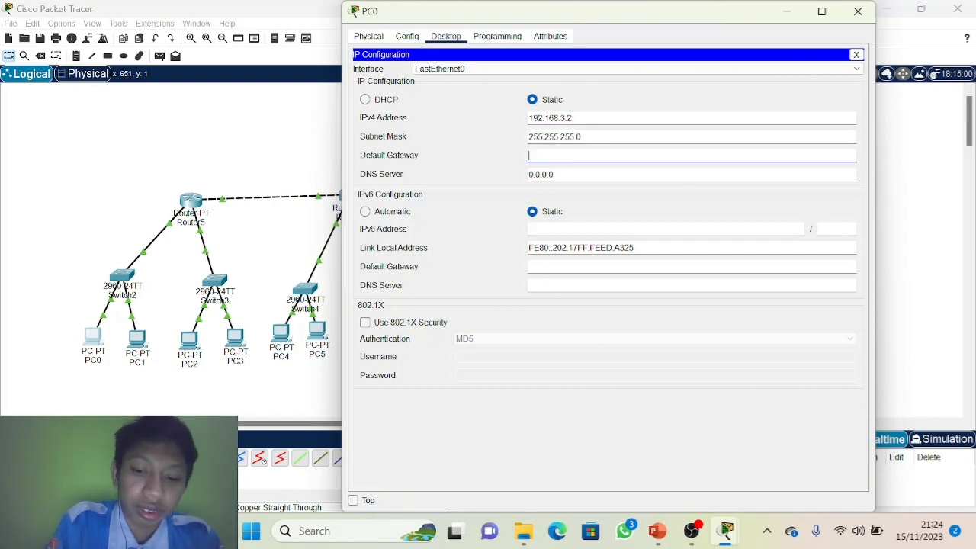
type(".")
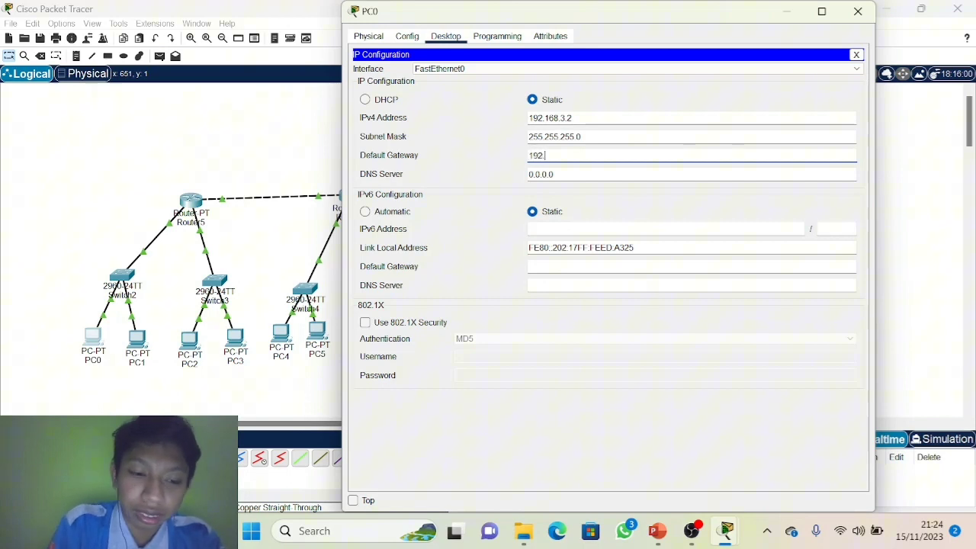
type("168.")
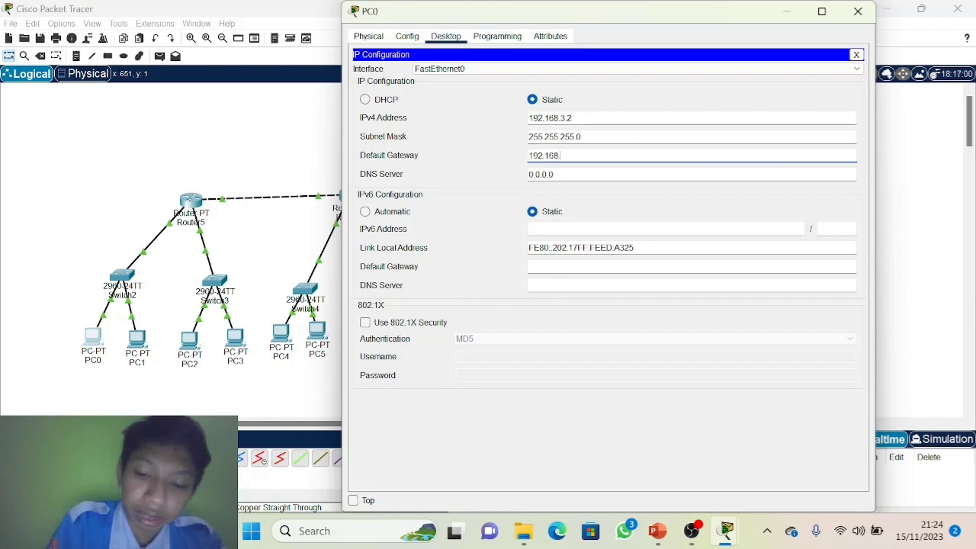
type("3.1")
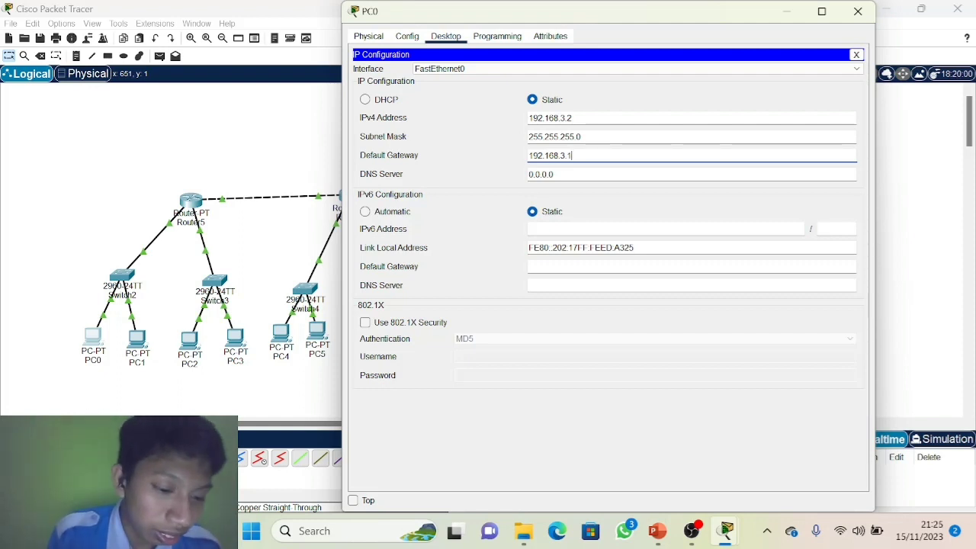
Step: Replace PC0's IPv4 DNS server entry with an address beginning with 192
key("Tab")
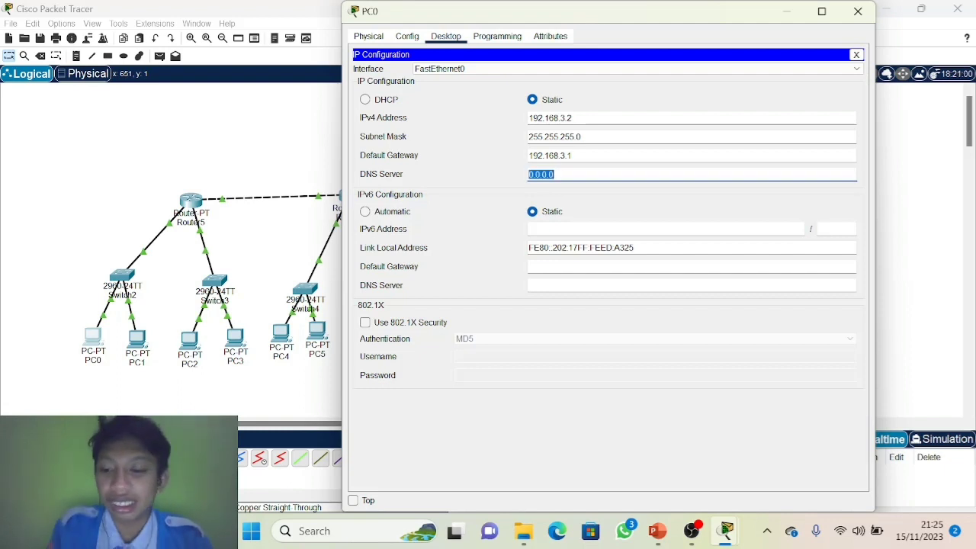
key("BackSpace")
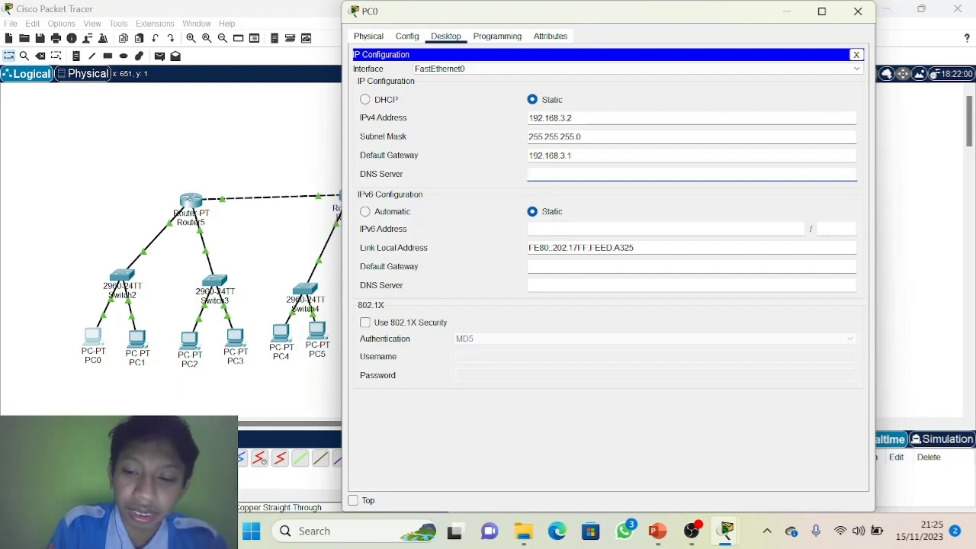
type("1")
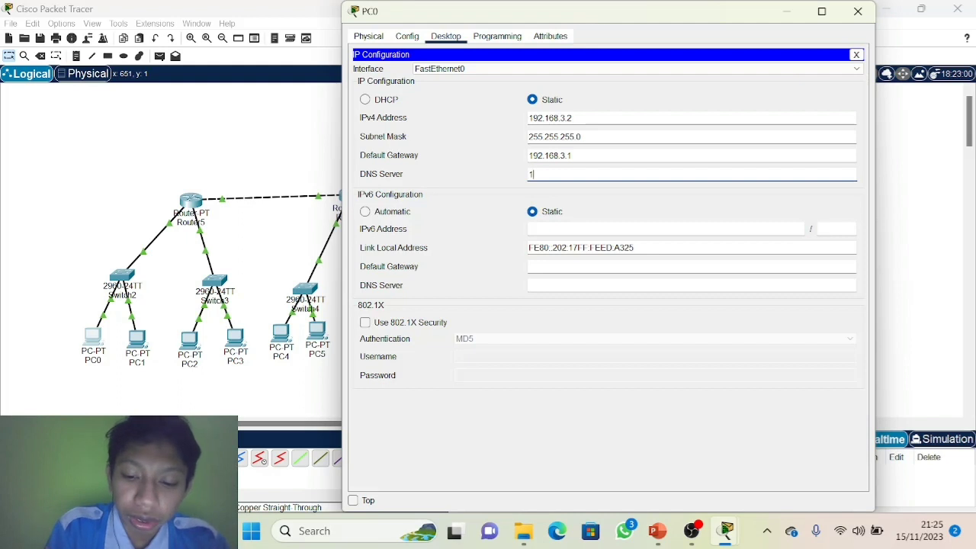
type("92.")
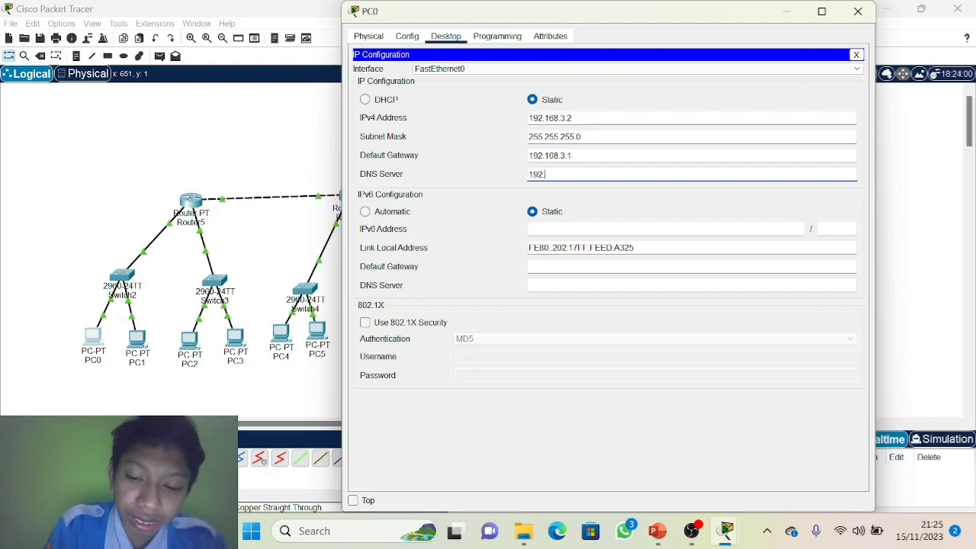
Step: Complete PC0's IPv4 DNS server address as 192.168.8.2 and close the PC0 window
type("168.")
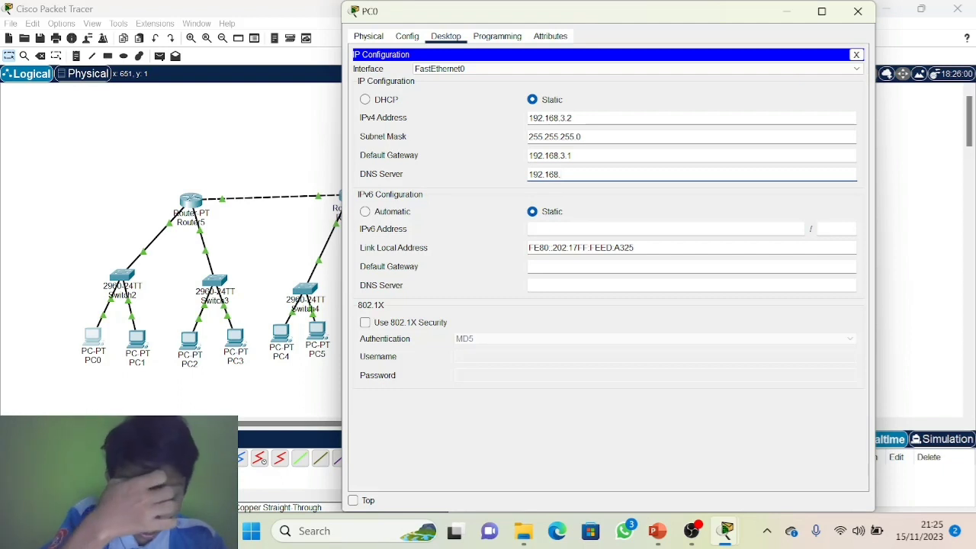
type("8")
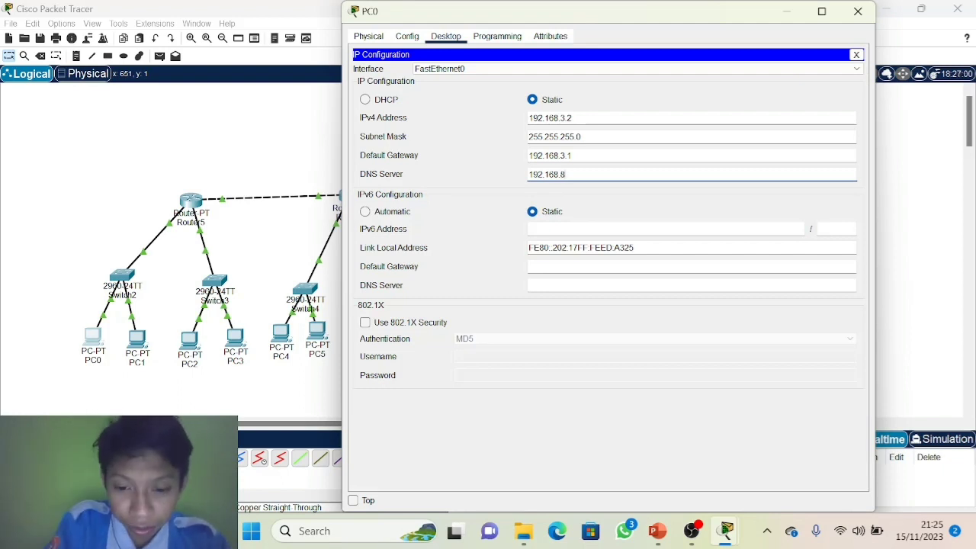
type(".2")
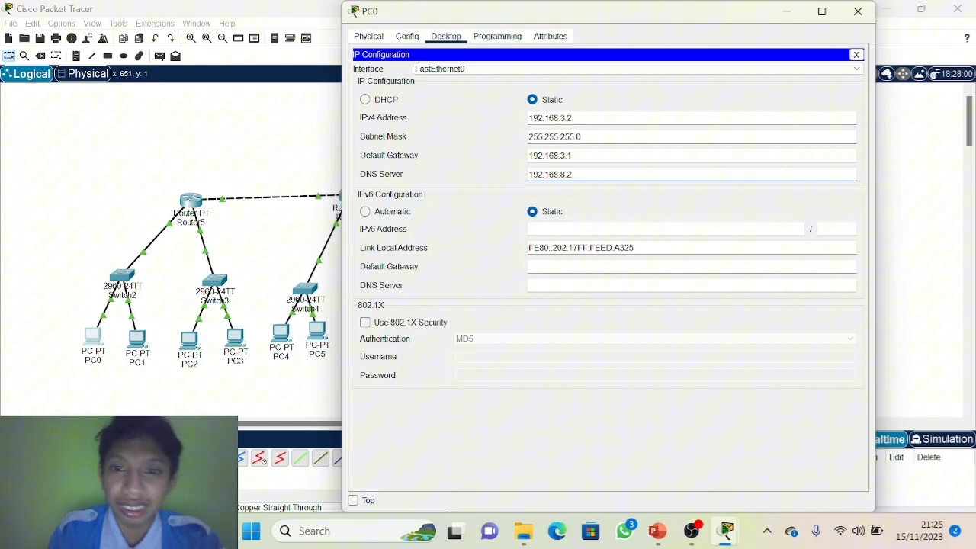
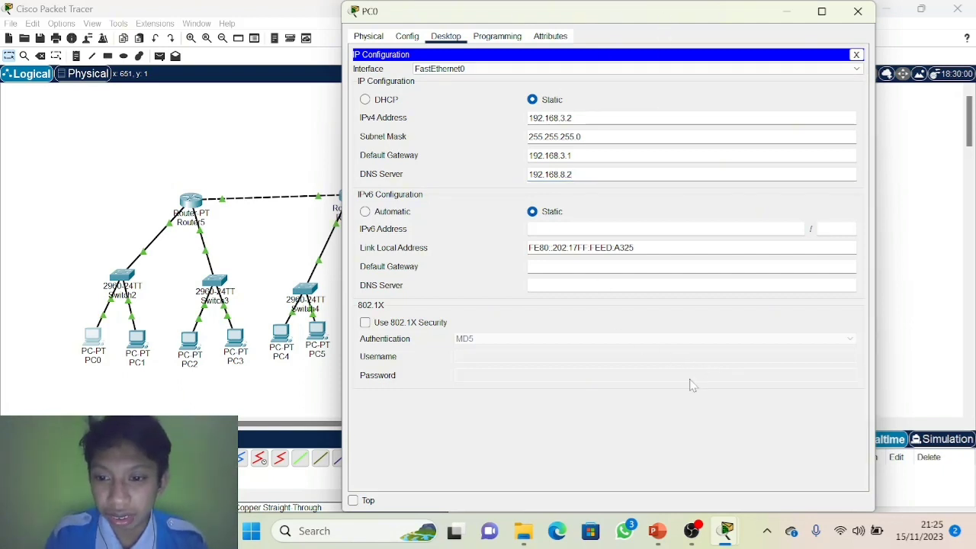
left_click(856, 13)
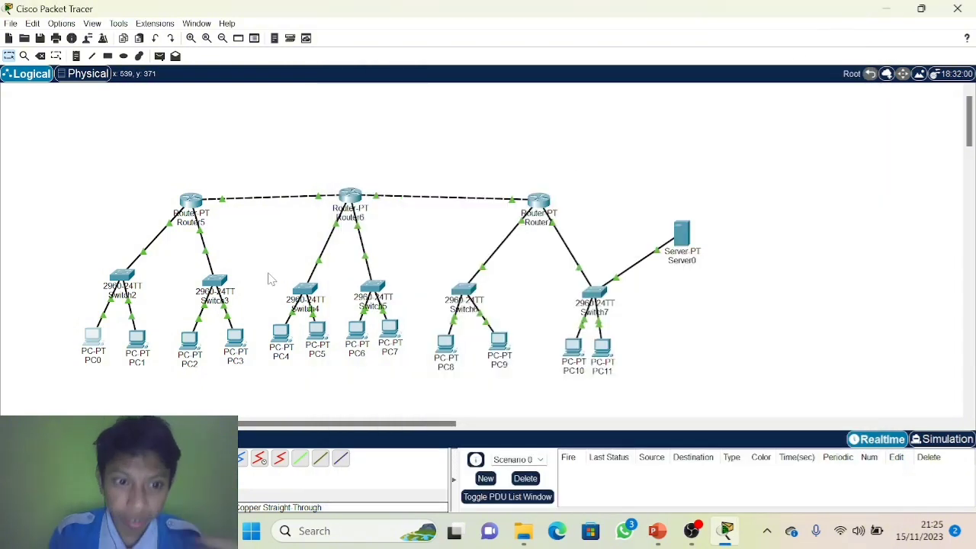
Step: Open PC1's IP configuration and set its static IPv4 address to 192.168.3.3 with subnet mask 255.255.255.0
left_click(137, 341)
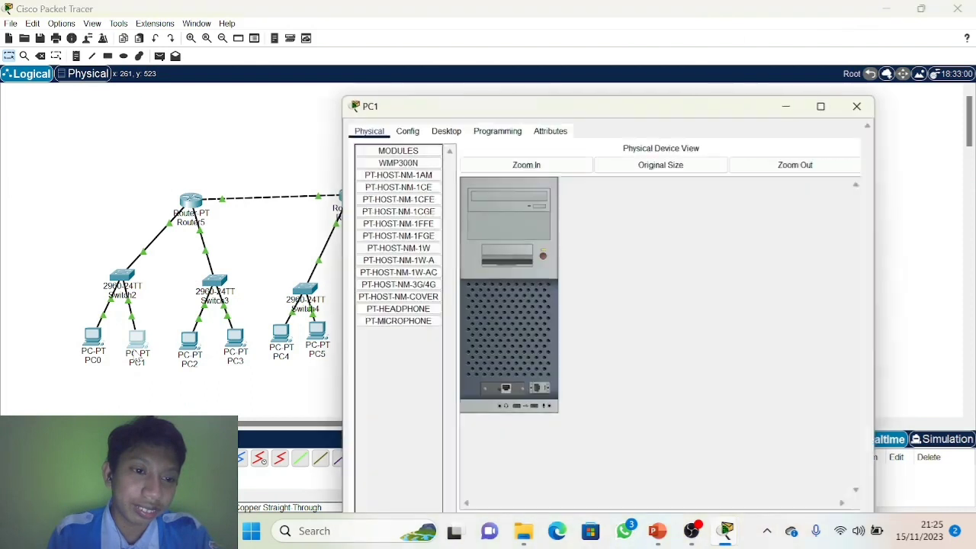
left_click(441, 134)
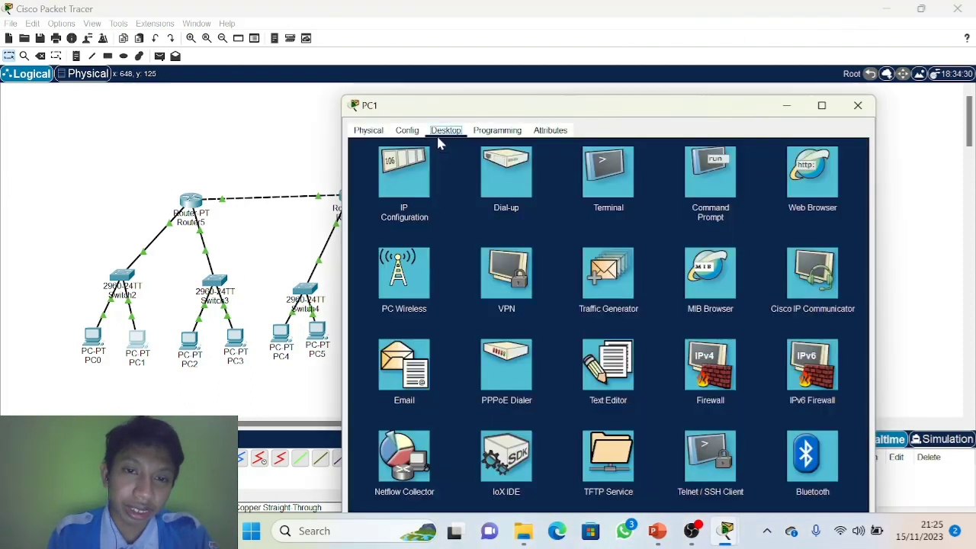
left_click(405, 174)
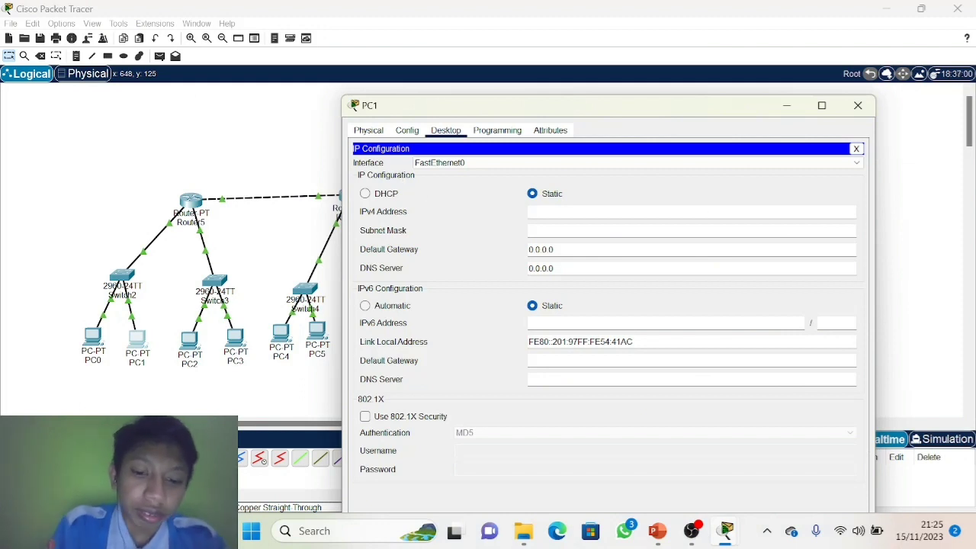
type("192.168")
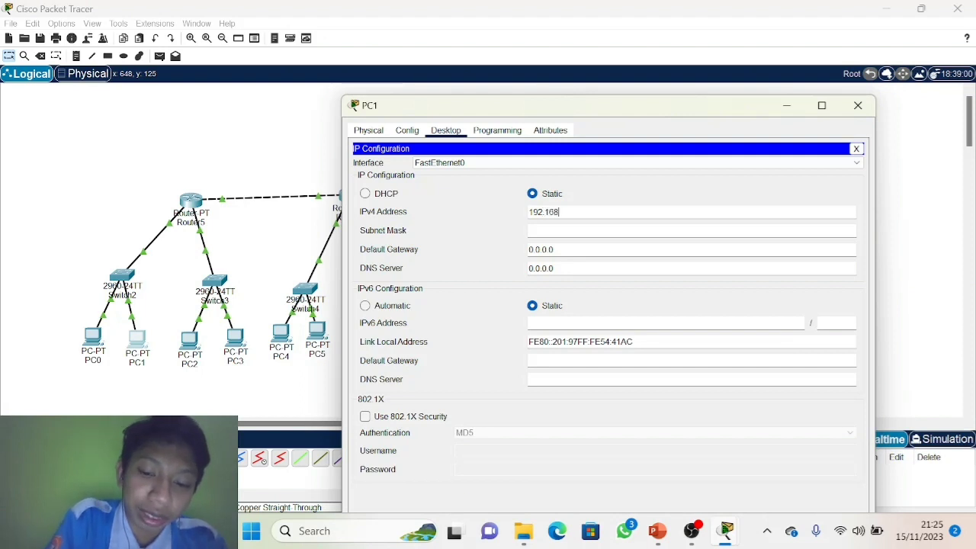
type(".3.3")
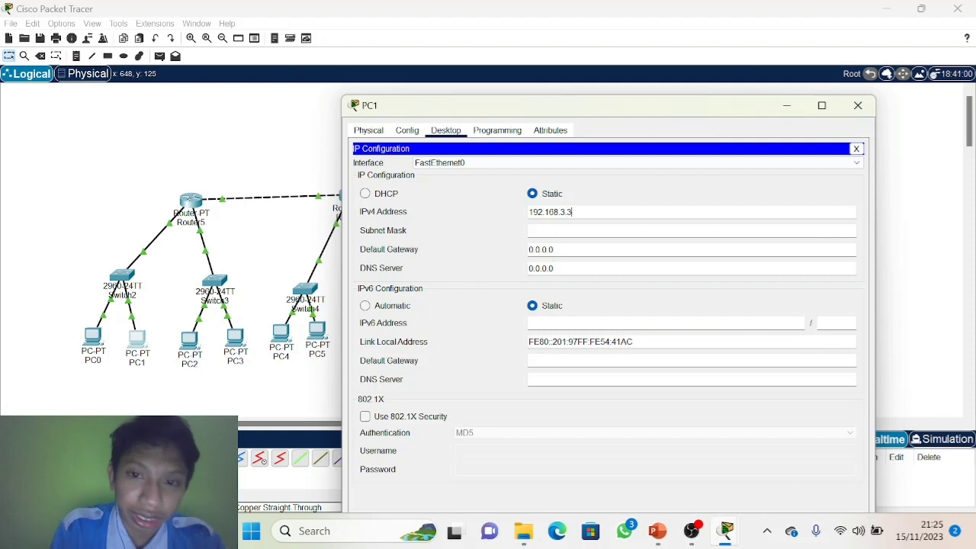
key("Tab")
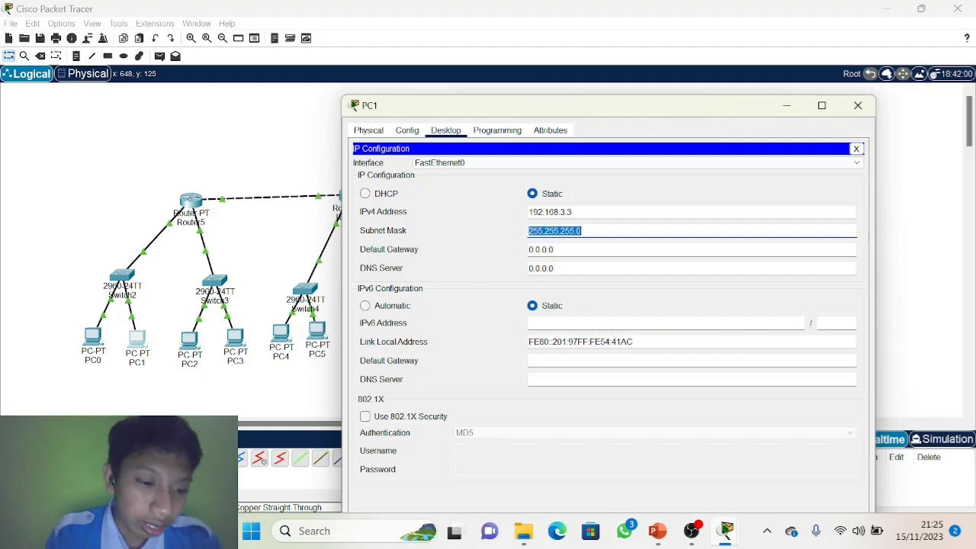
Step: Set PC1's IPv4 default gateway to 192.168.3.1
key("Tab")
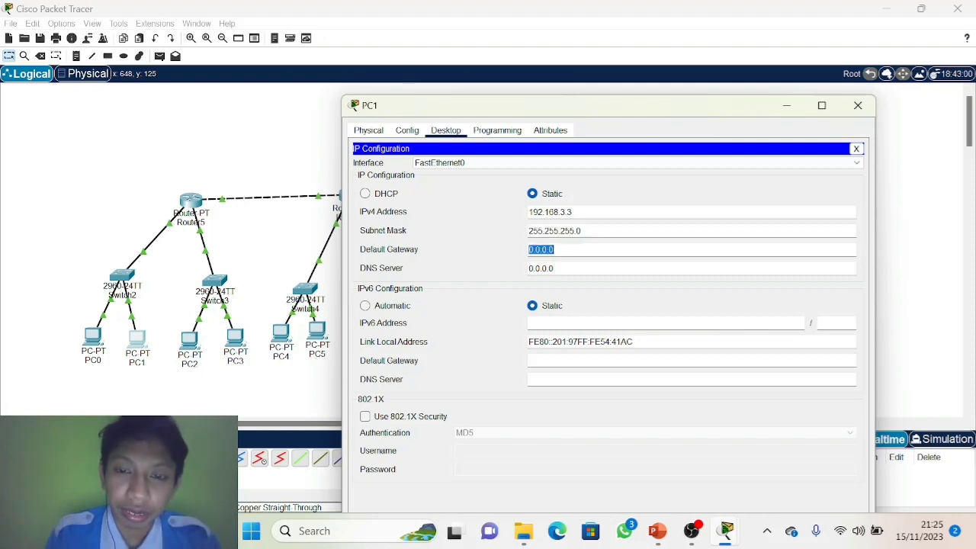
key("BackSpace")
type("19")
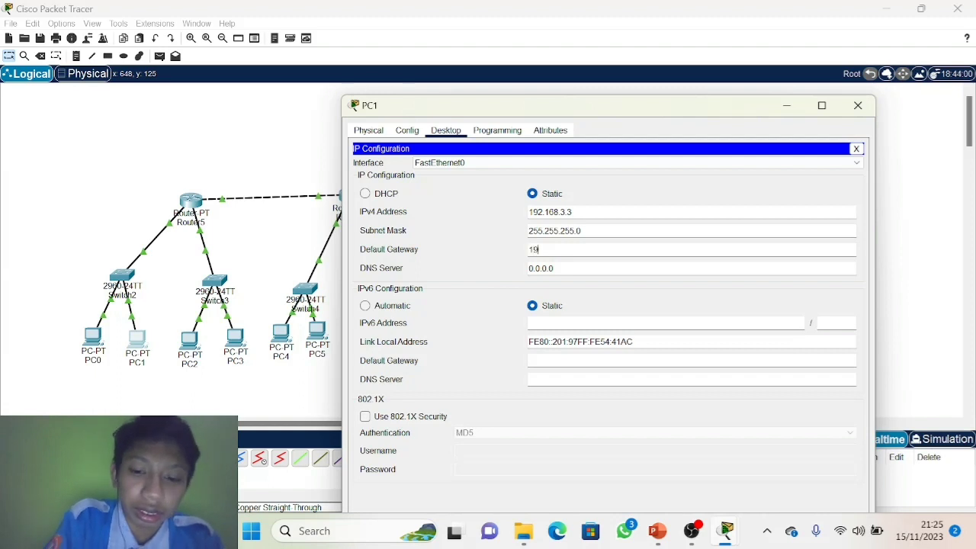
type("2.168")
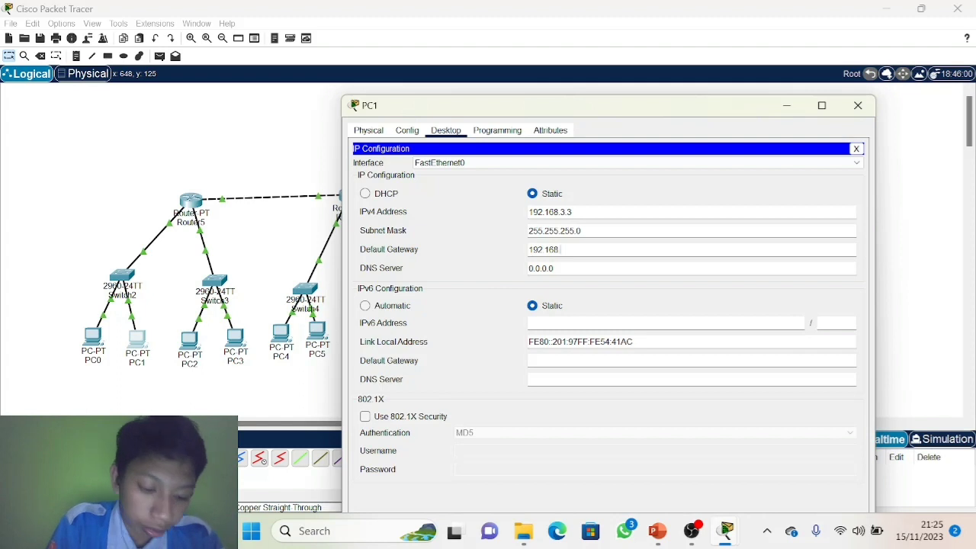
type(".3.1")
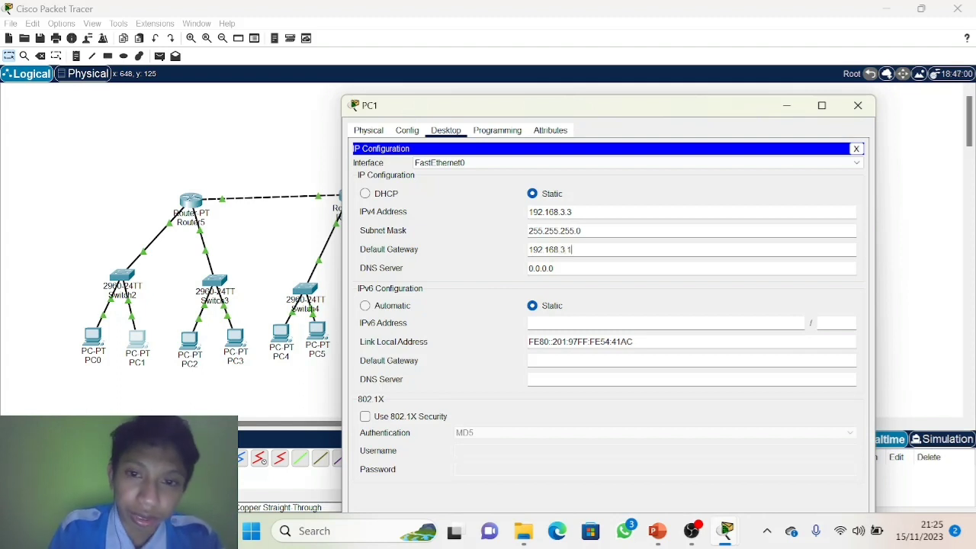
Step: Set PC1's IPv4 DNS server to 192.168.8.2 and close the PC1 window
key("Tab")
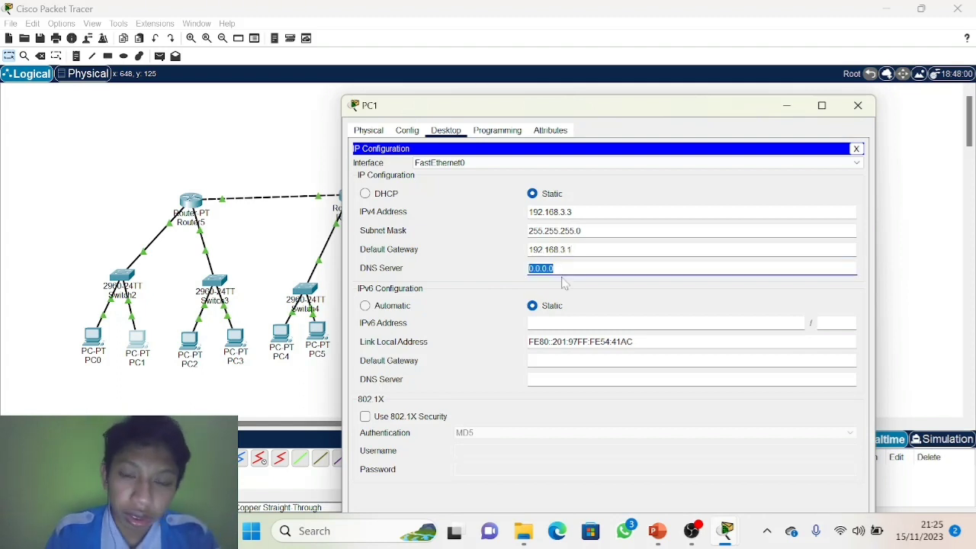
key("BackSpace")
type("19")
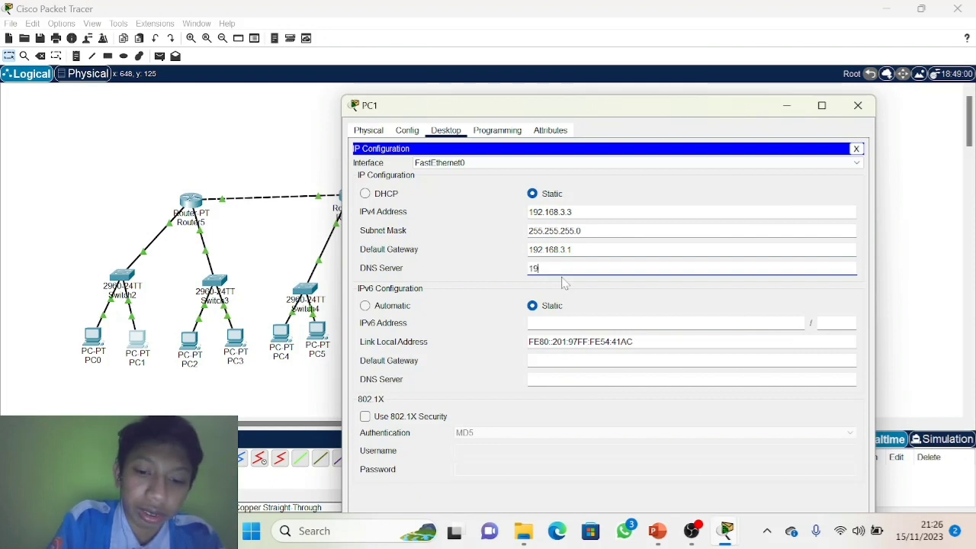
type("2.16")
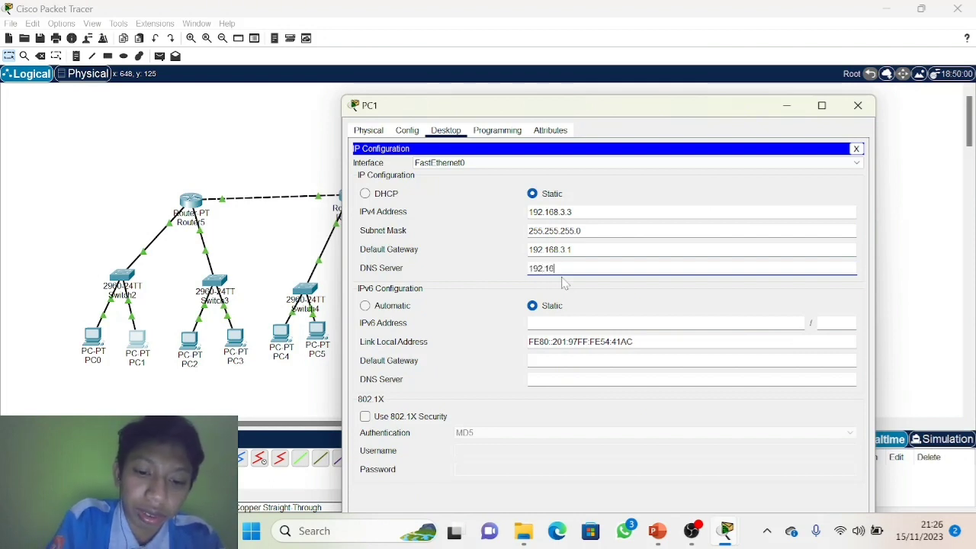
type("8.8")
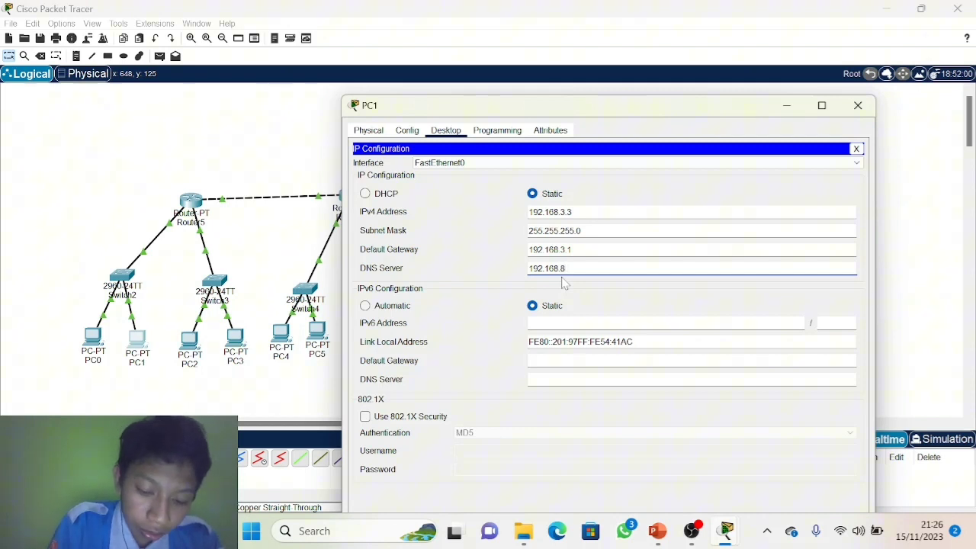
type(".2")
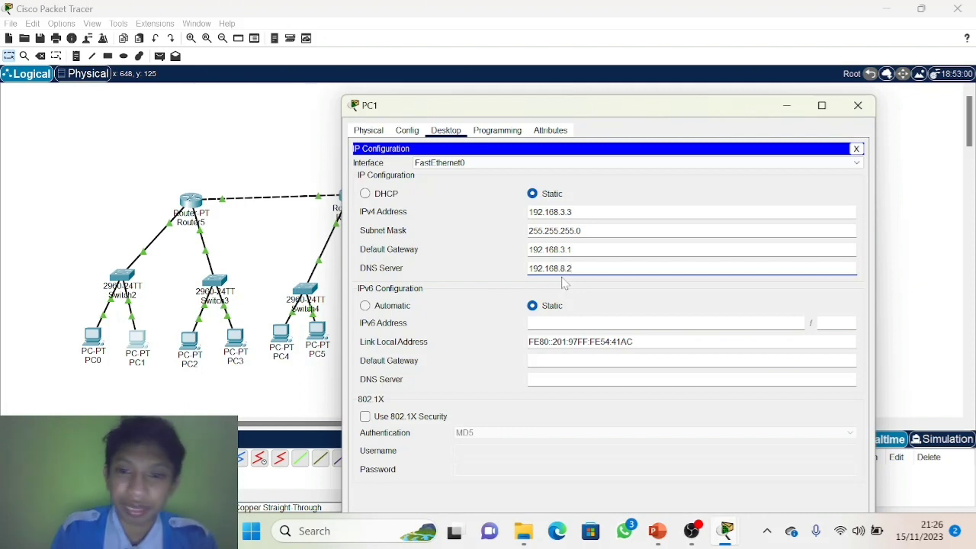
left_click(582, 422)
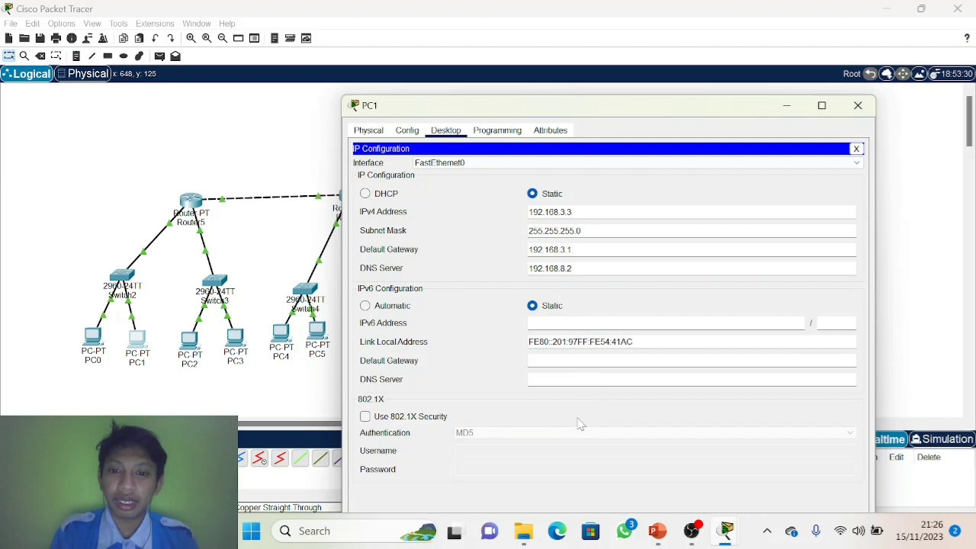
left_click(858, 105)
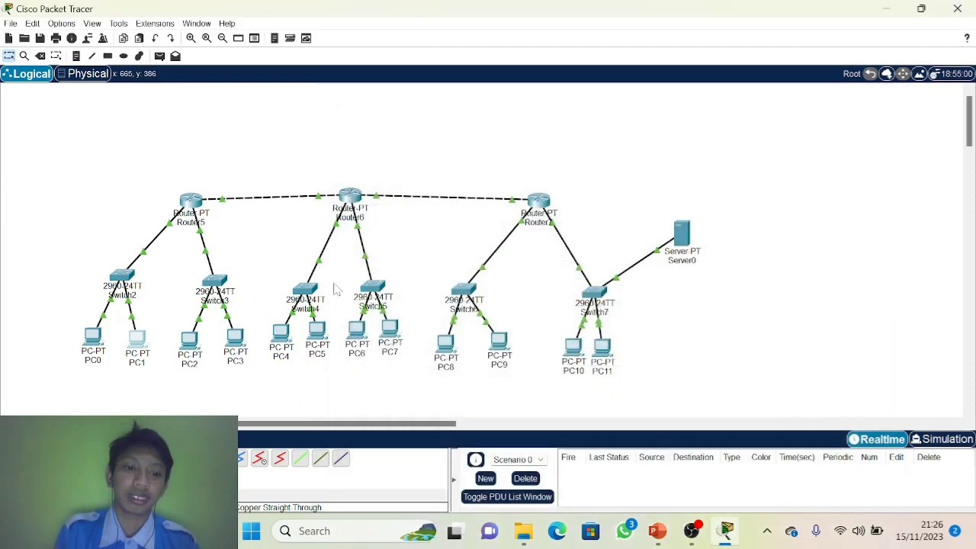
Step: Open PC2's IP configuration and set its static IPv4 address to 192.168.4.2 with subnet mask 255.255.255.0
left_click(185, 345)
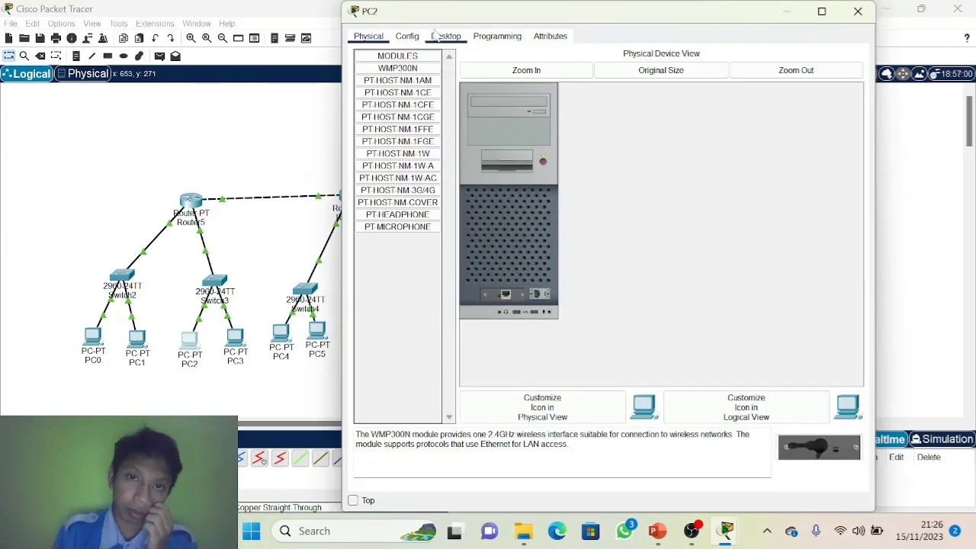
left_click(446, 36)
left_click(402, 101)
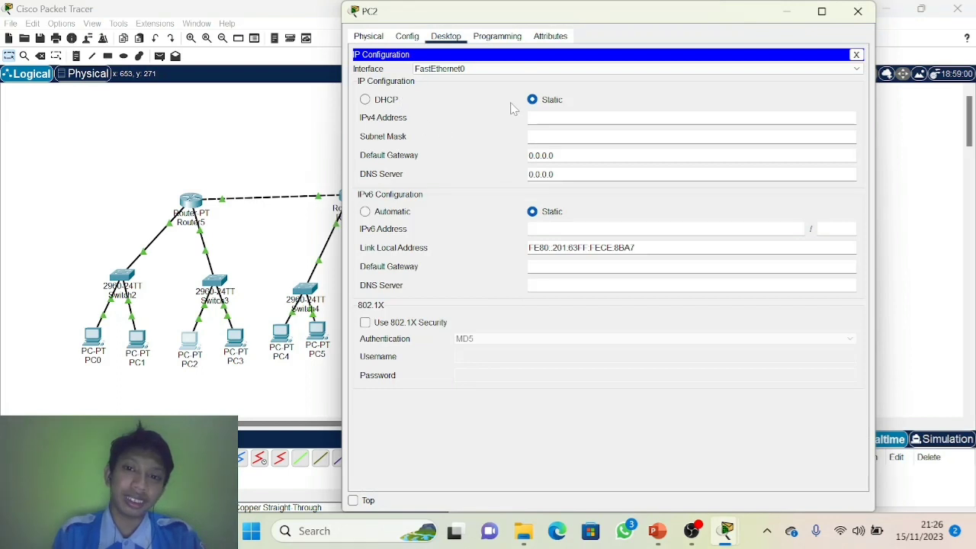
type("1")
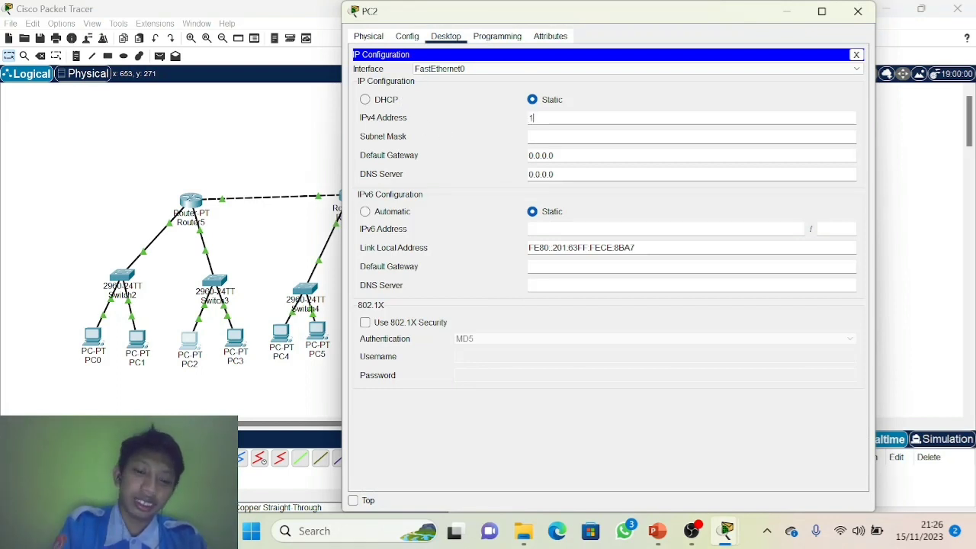
type("92.168")
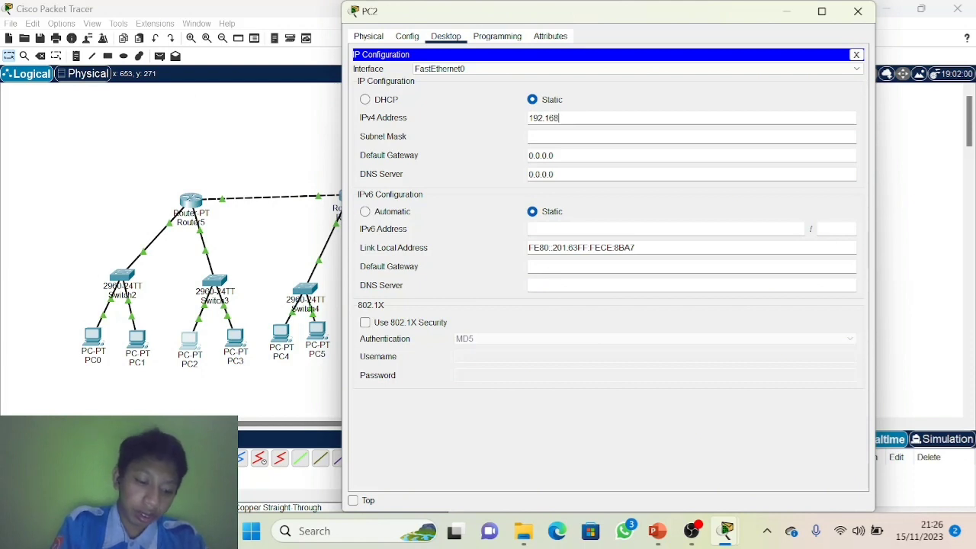
type(".4")
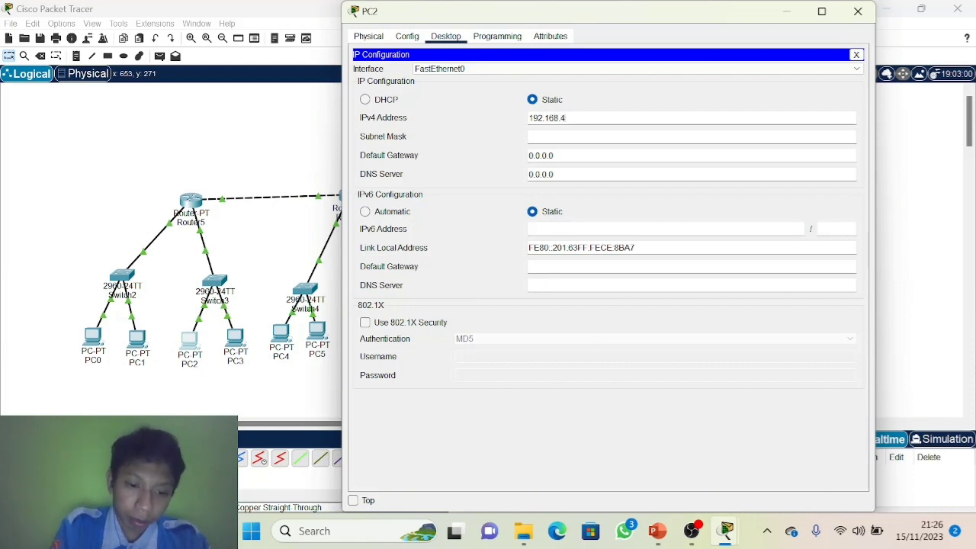
type(".2")
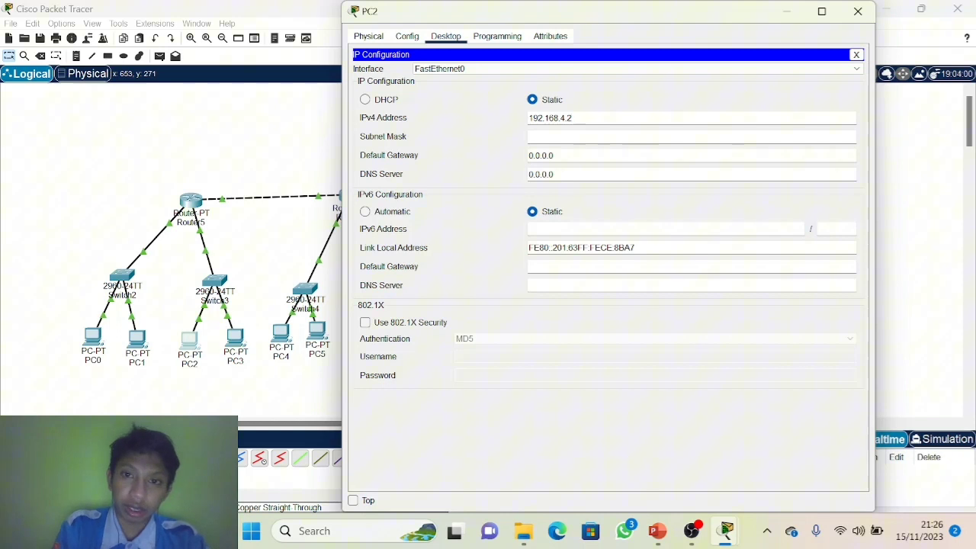
key("Tab")
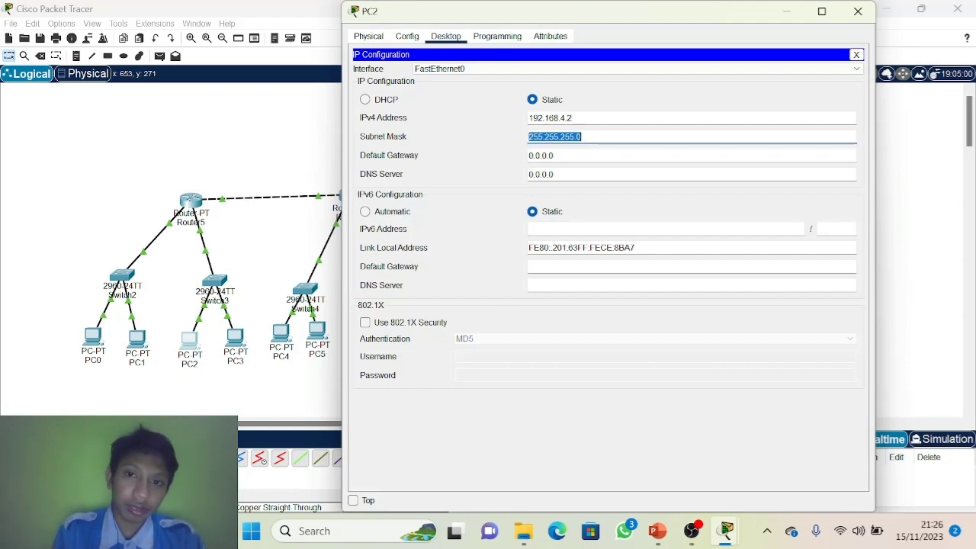
Step: Set PC2's IPv4 default gateway to 192.168.4.1
key("Tab")
key("BackSpace")
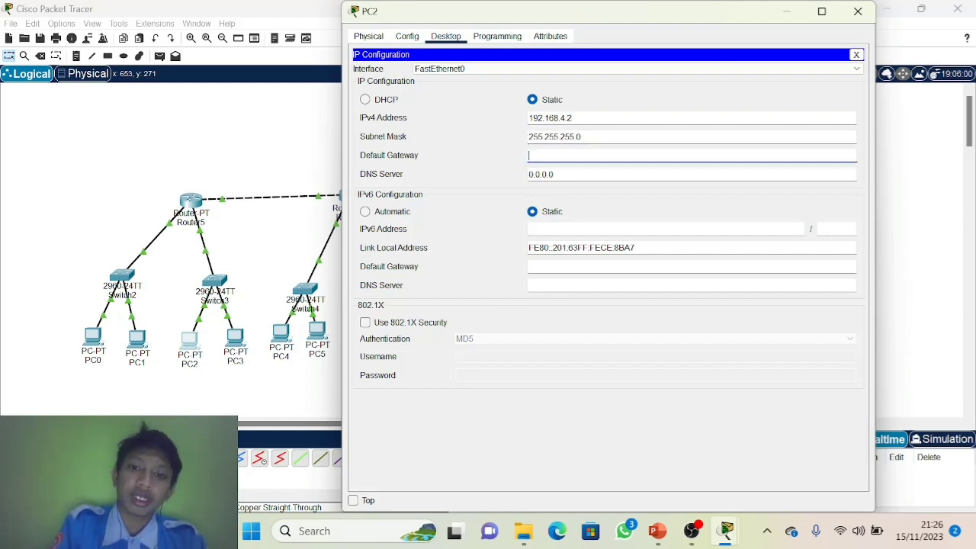
type("192")
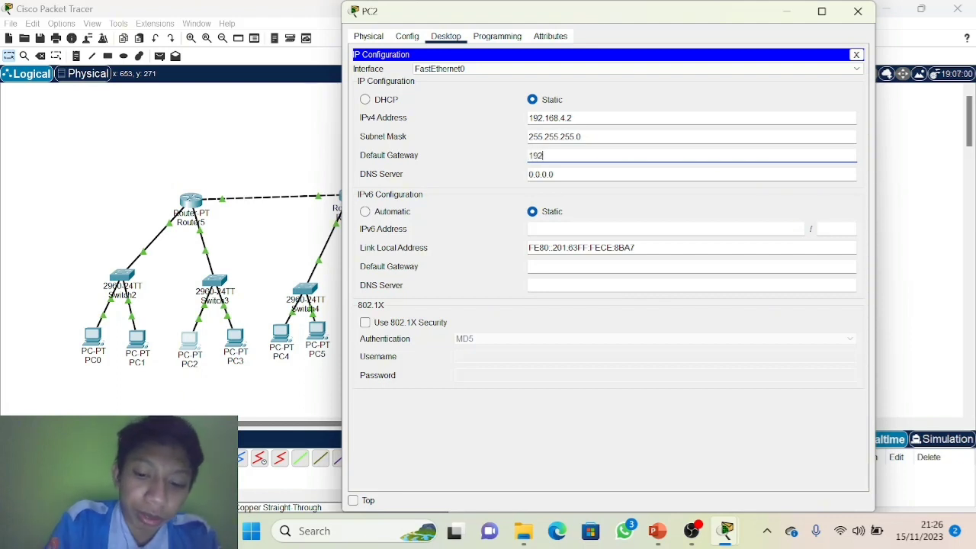
type(".168.4.1")
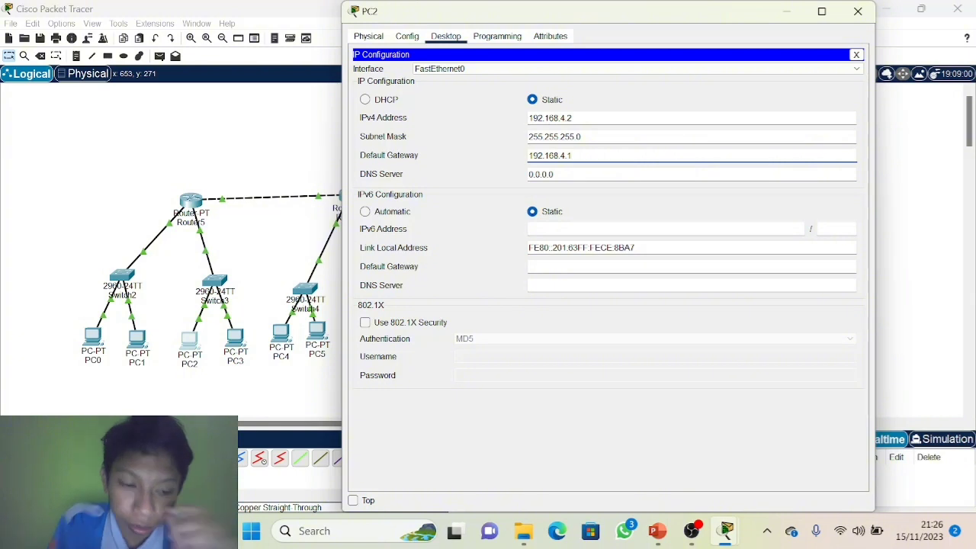
Step: Set PC2's IPv4 DNS server to 192.168.8.2 and close the PC2 window
key("Tab")
key("BackSpace")
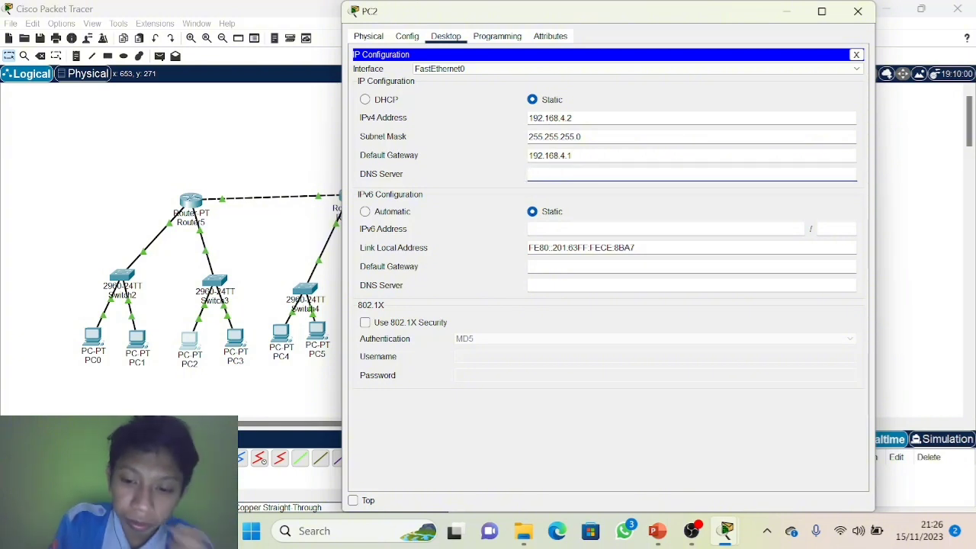
type("192")
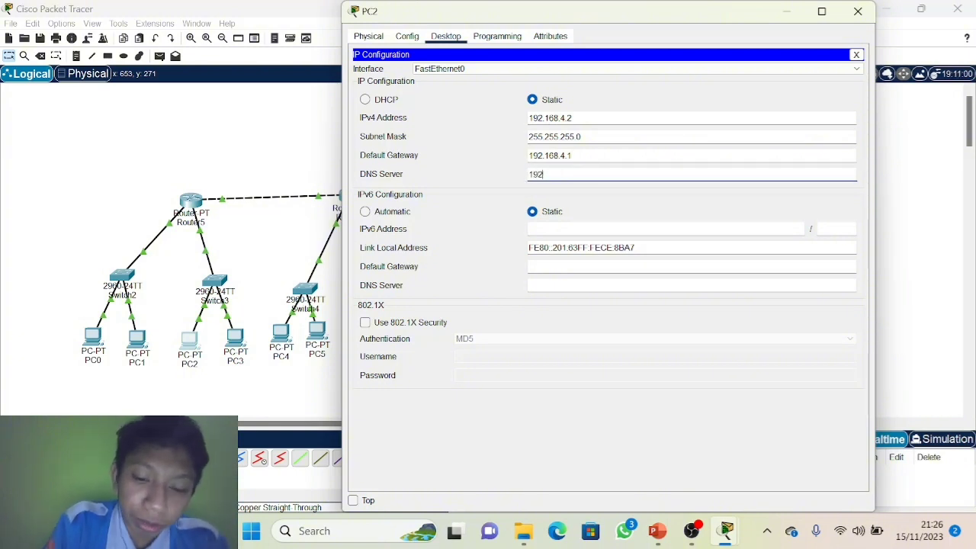
type(".168.8")
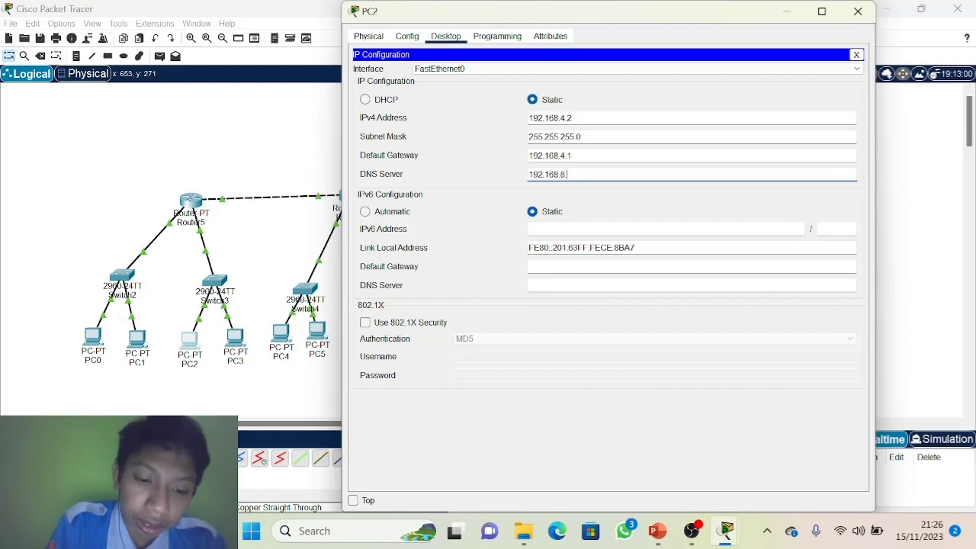
type(".5")
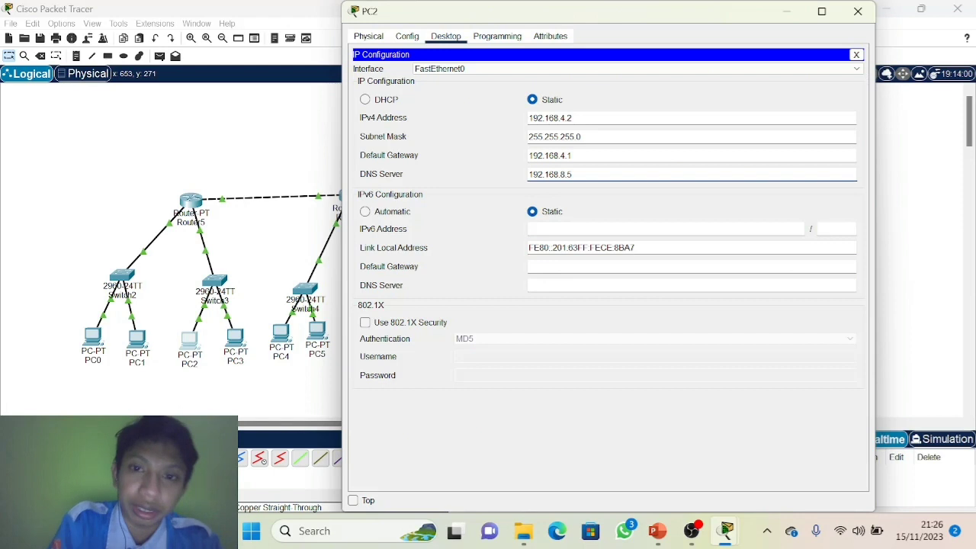
key("BackSpace")
type("2")
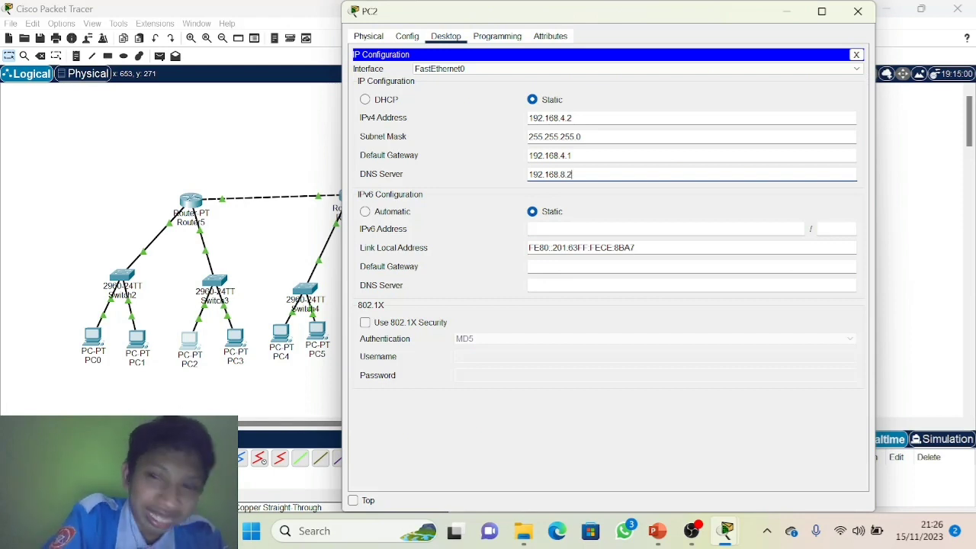
left_click(527, 321)
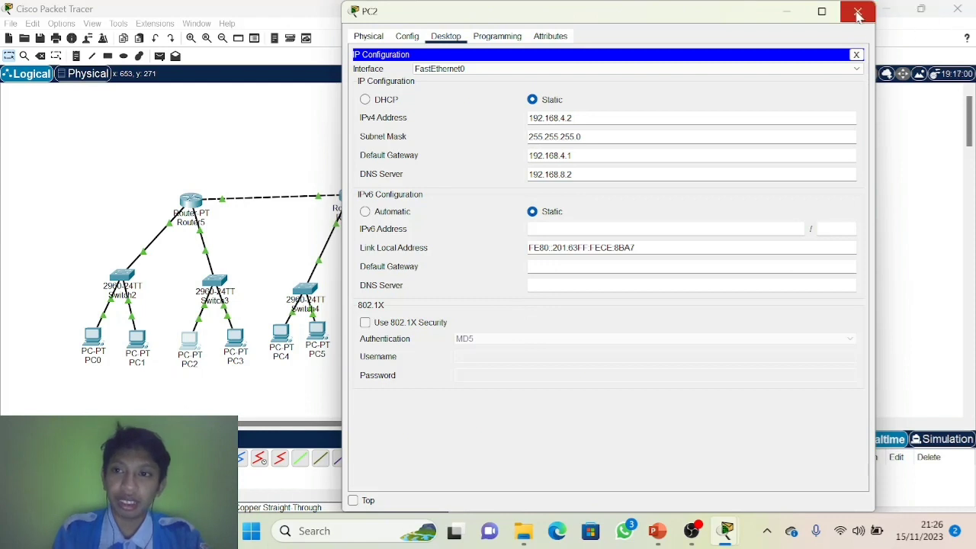
left_click(857, 14)
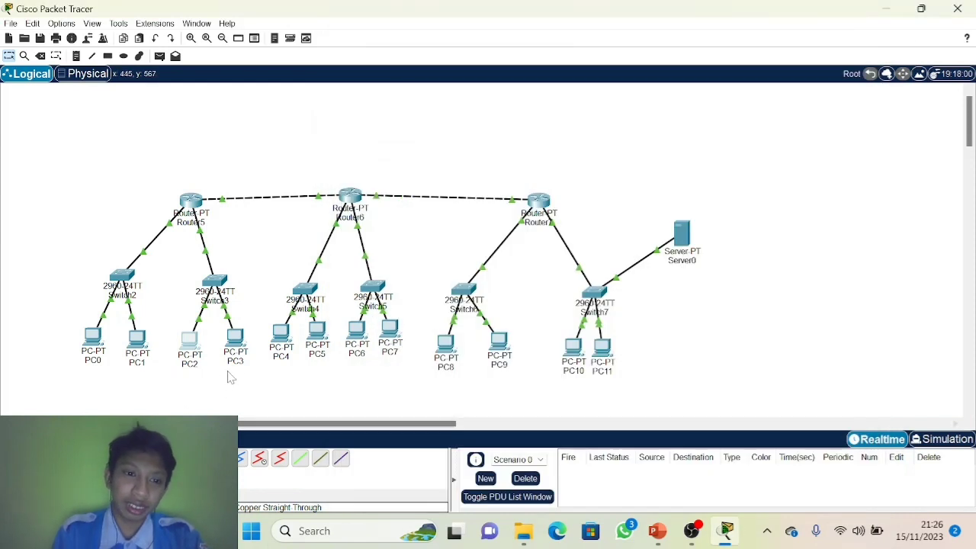
Step: Open PC3's IP configuration and set its static IPv4 address to 192.168.4.3 with subnet mask 255.255.255.0
left_click(246, 344)
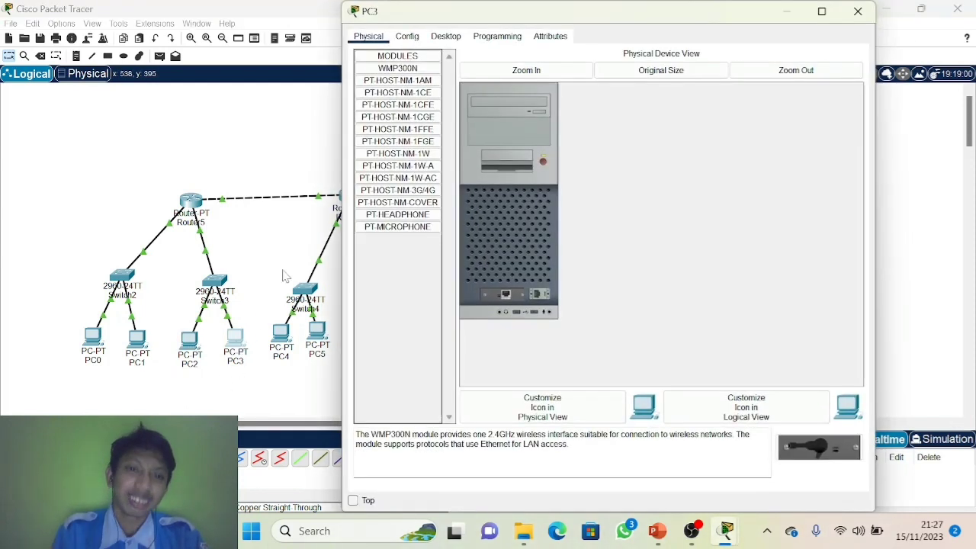
left_click(446, 36)
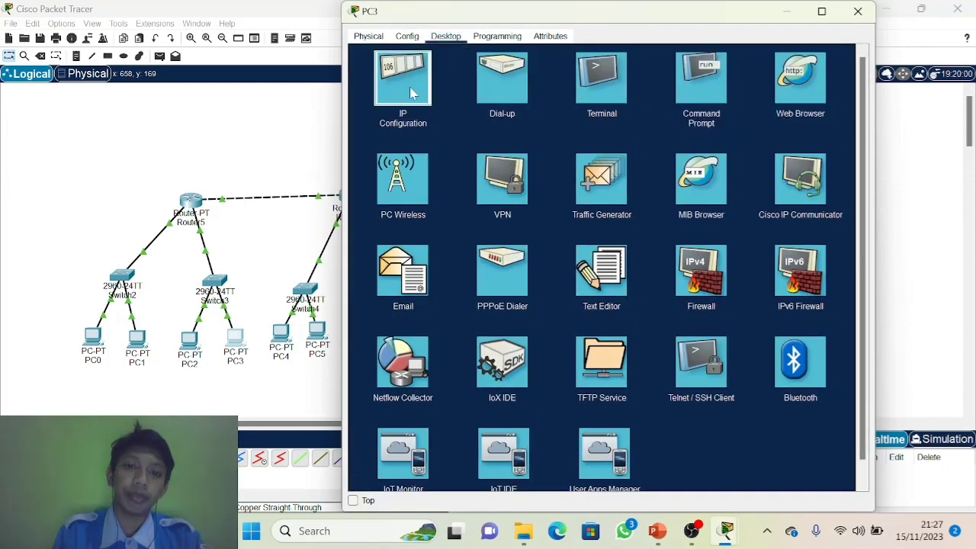
left_click(412, 87)
left_click(530, 120)
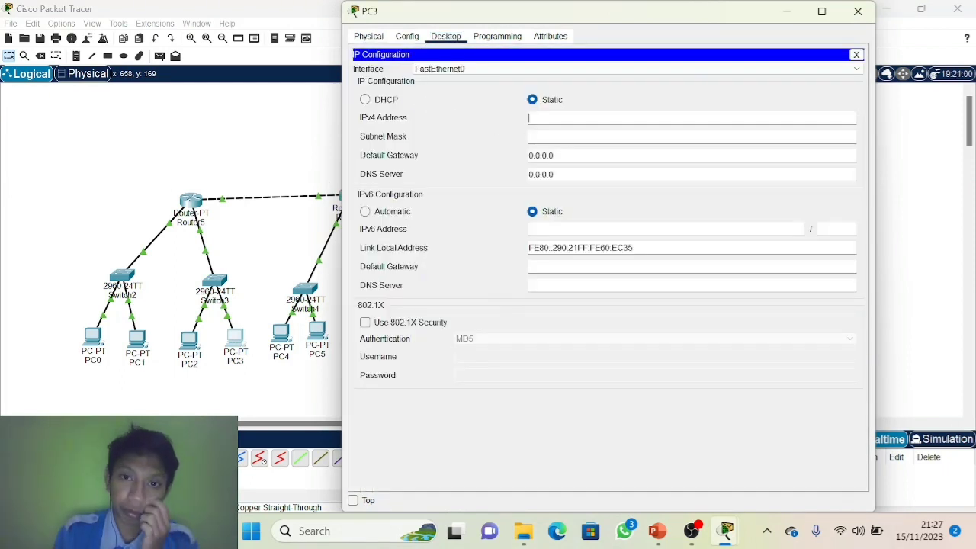
type("192")
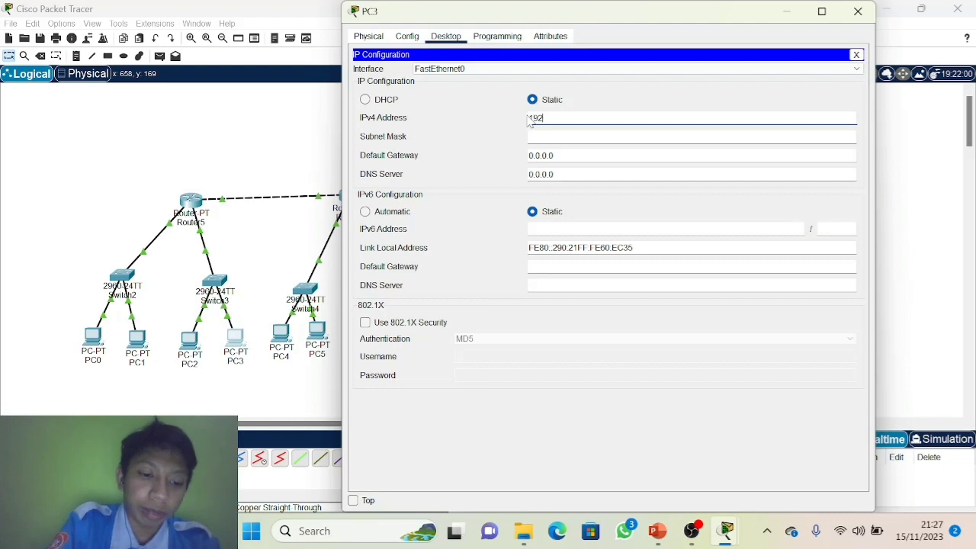
type(".1")
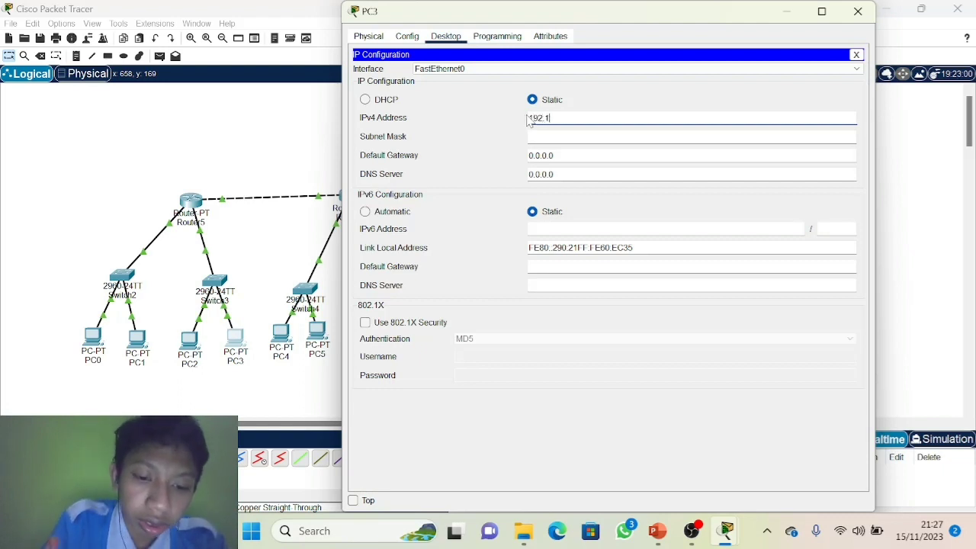
type("68")
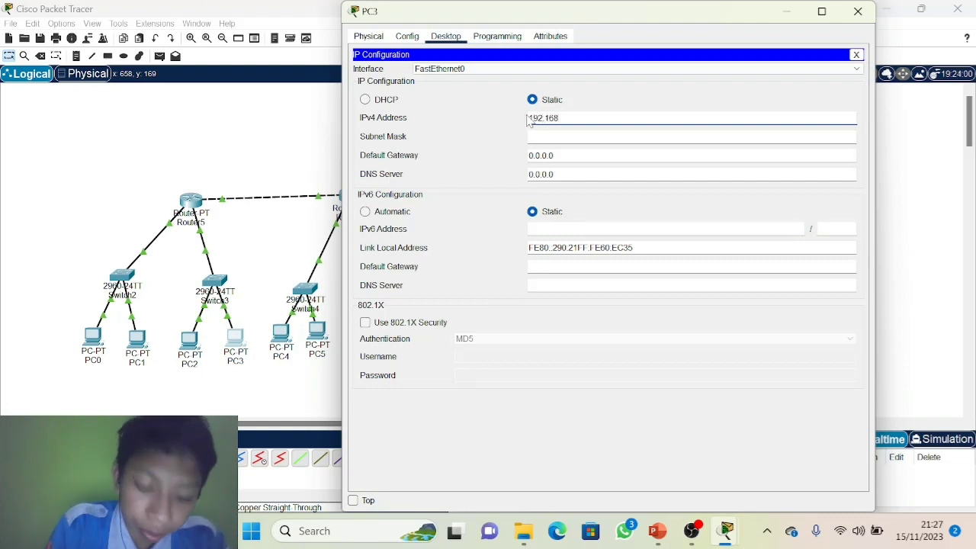
type(".4.2")
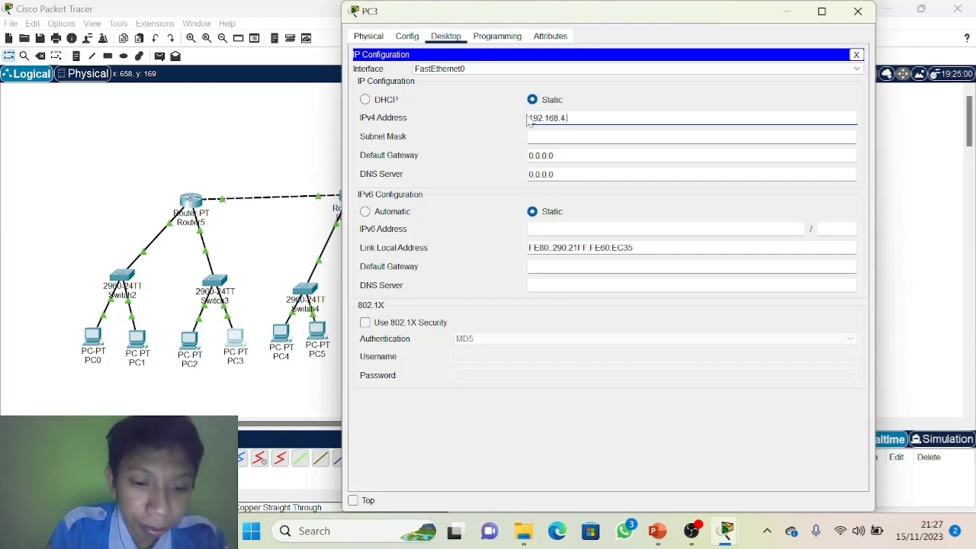
key("BackSpace")
type("3")
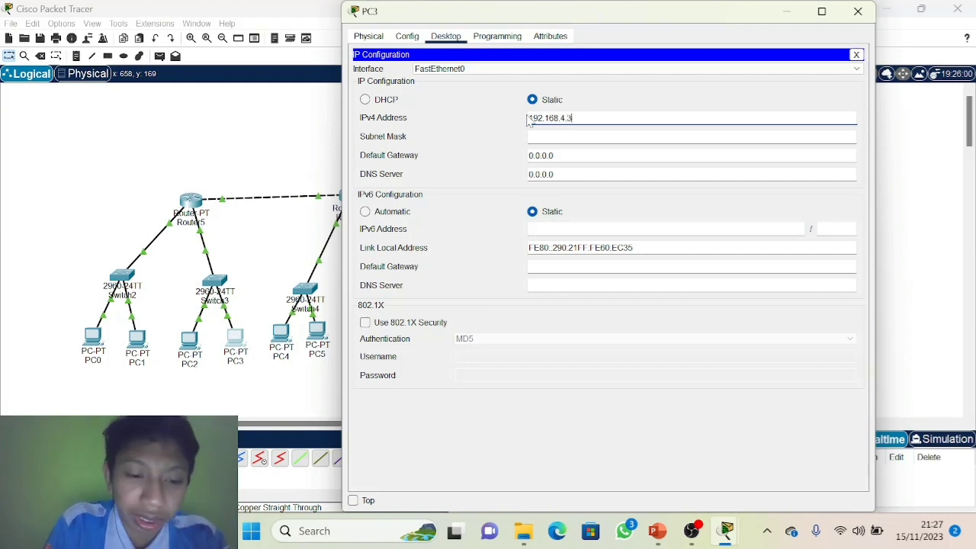
key("Tab")
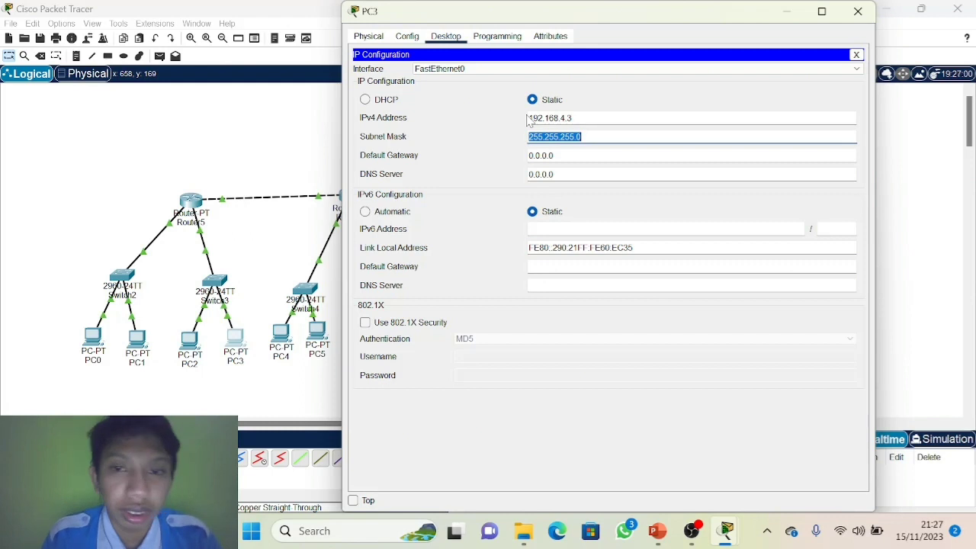
Step: Set PC3's IPv4 default gateway to 192.168.4.1
key("Tab")
key("BackSpace")
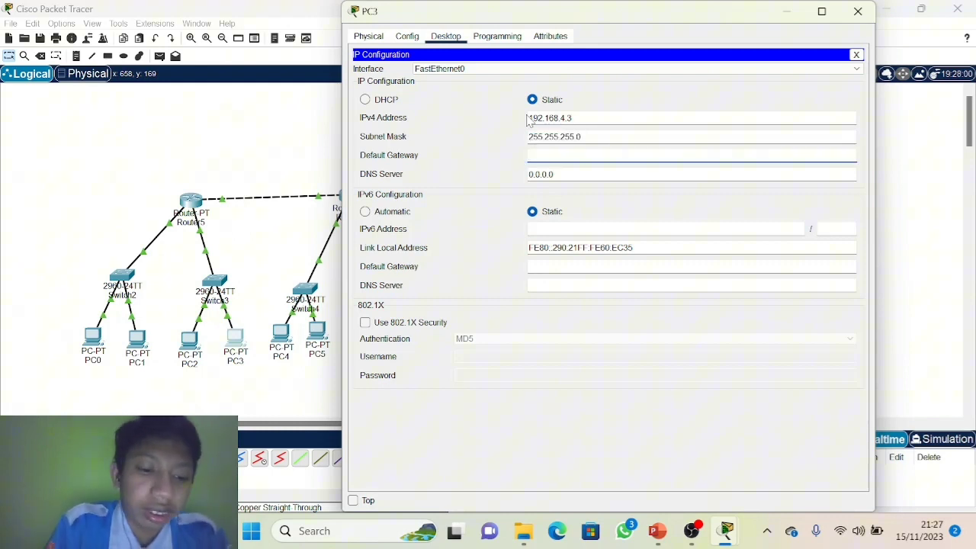
type("192.168")
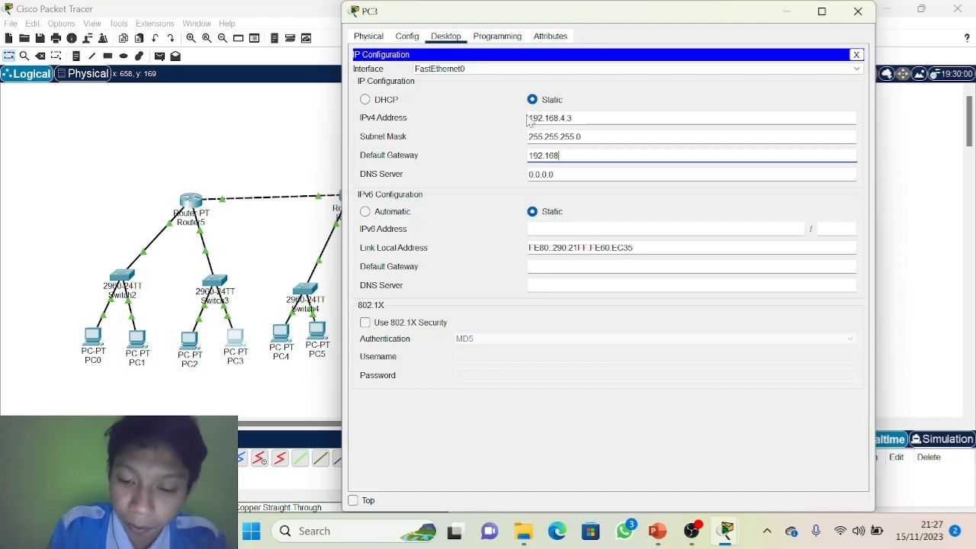
type(".")
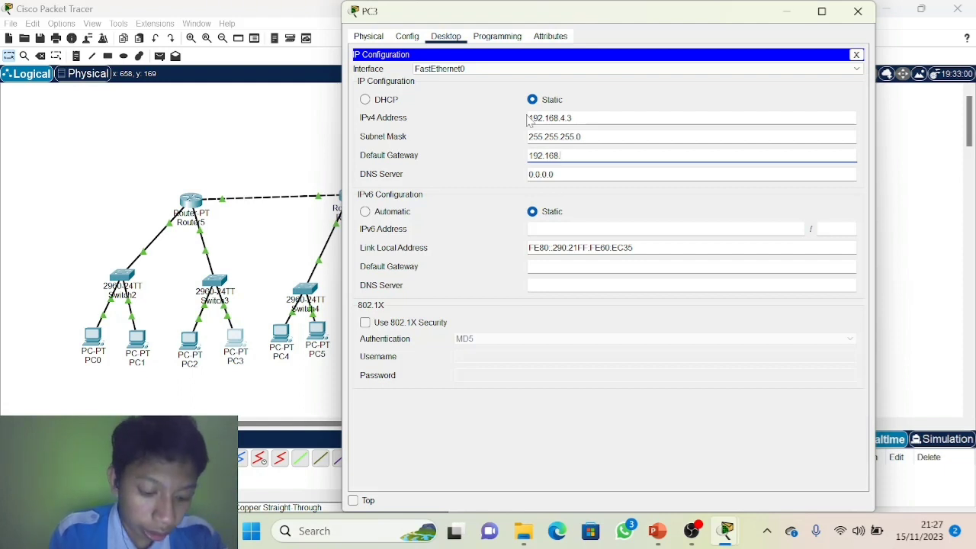
type("4.1")
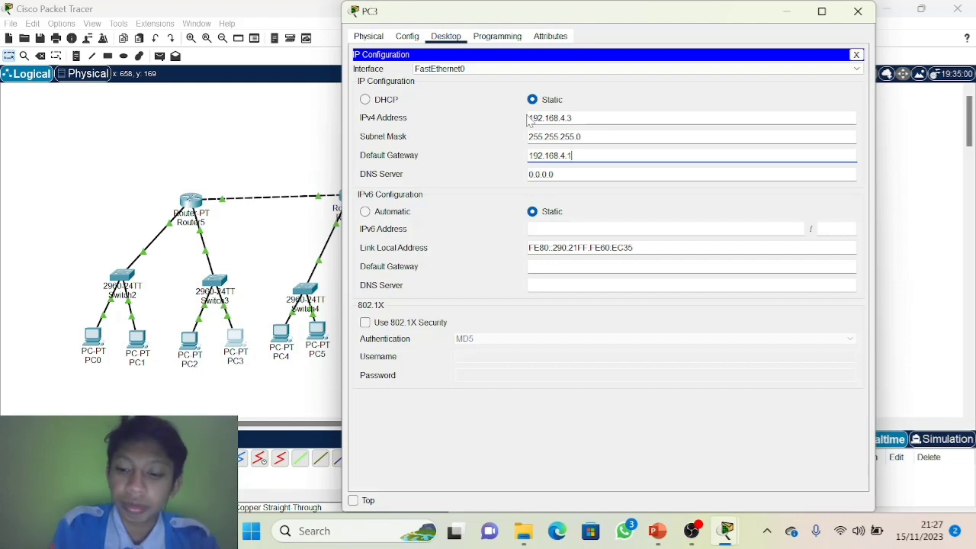
Step: Set PC3's IPv4 DNS server to 192.168.8.2 and close the PC3 window
key("Tab")
key("BackSpace")
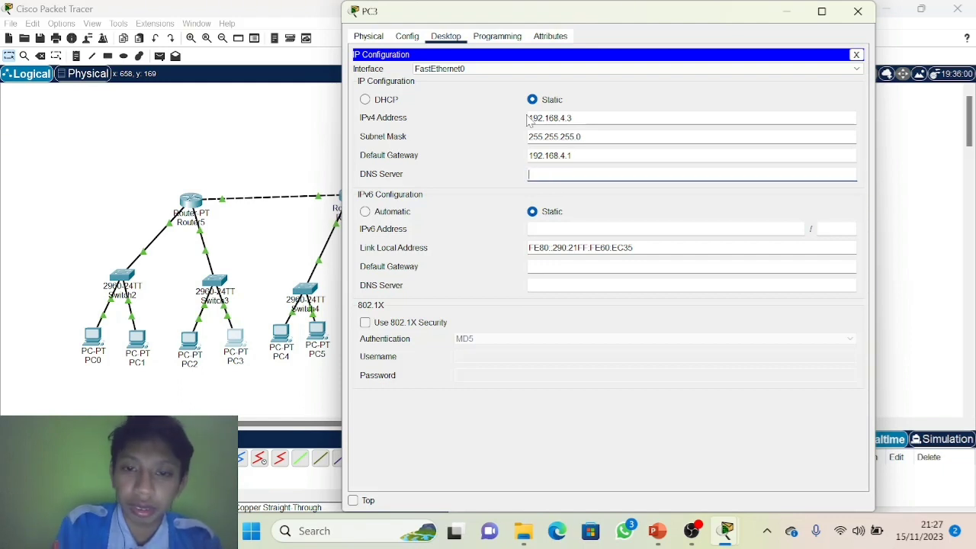
type("192.16")
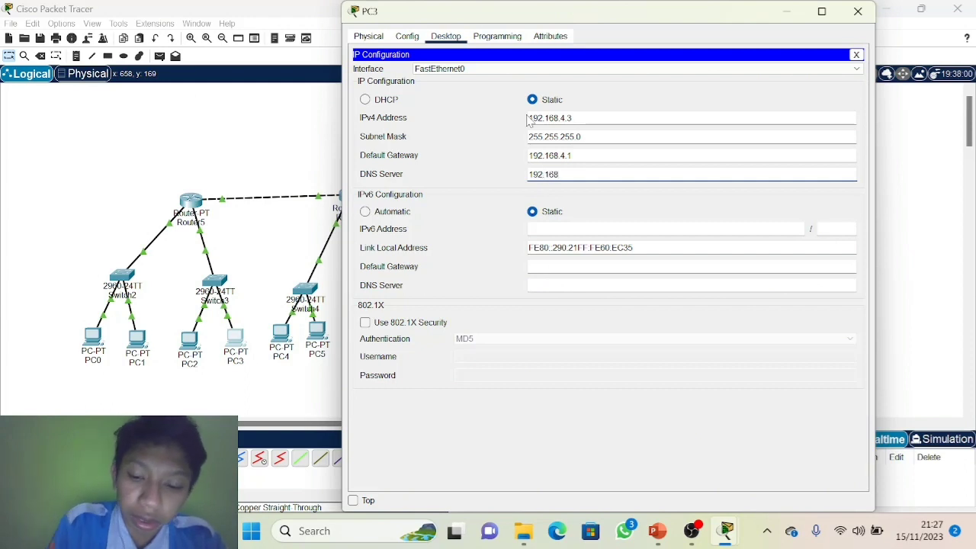
type("8")
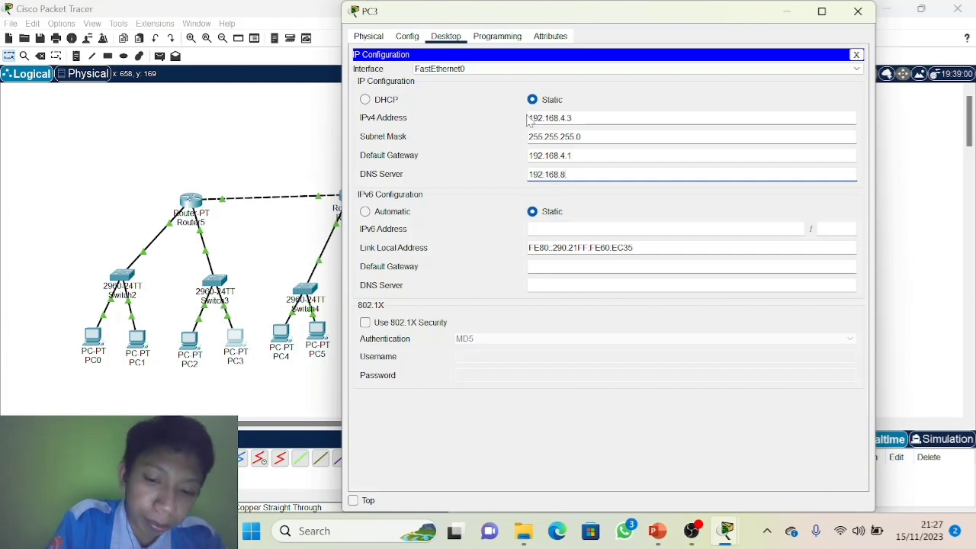
type(".2")
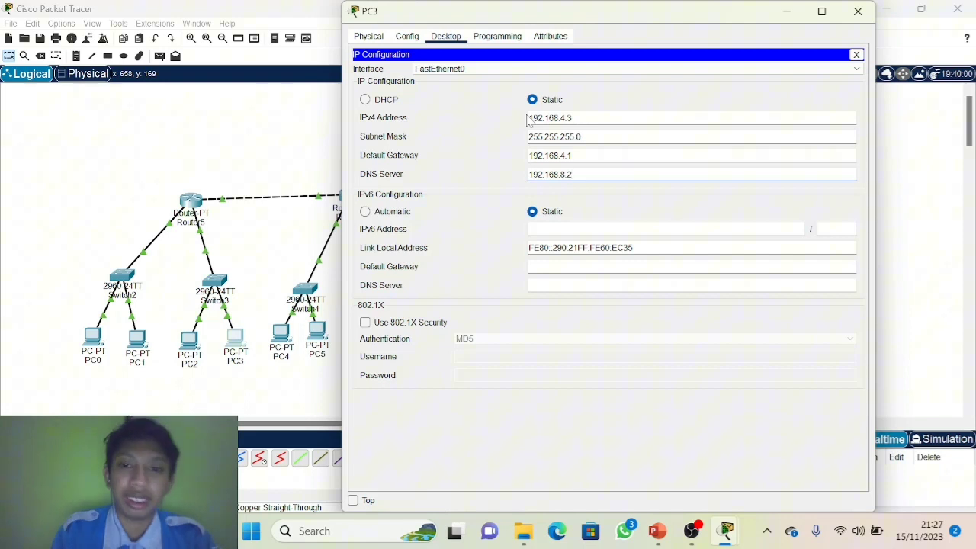
key("Return")
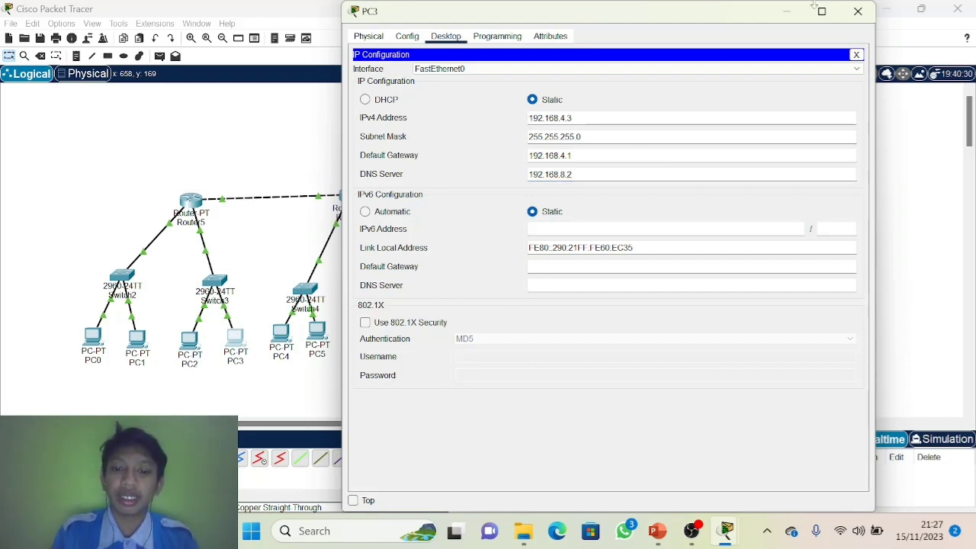
left_click(859, 12)
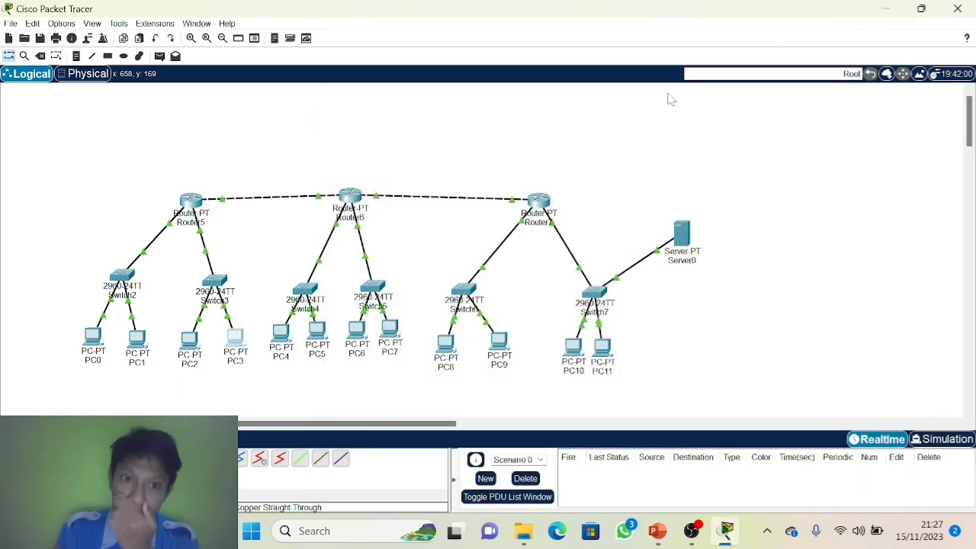
Step: Open PC4's IP configuration and set its static IPv4 address to 192.168.5.2 with subnet mask 255.255.255.0
left_click(279, 335)
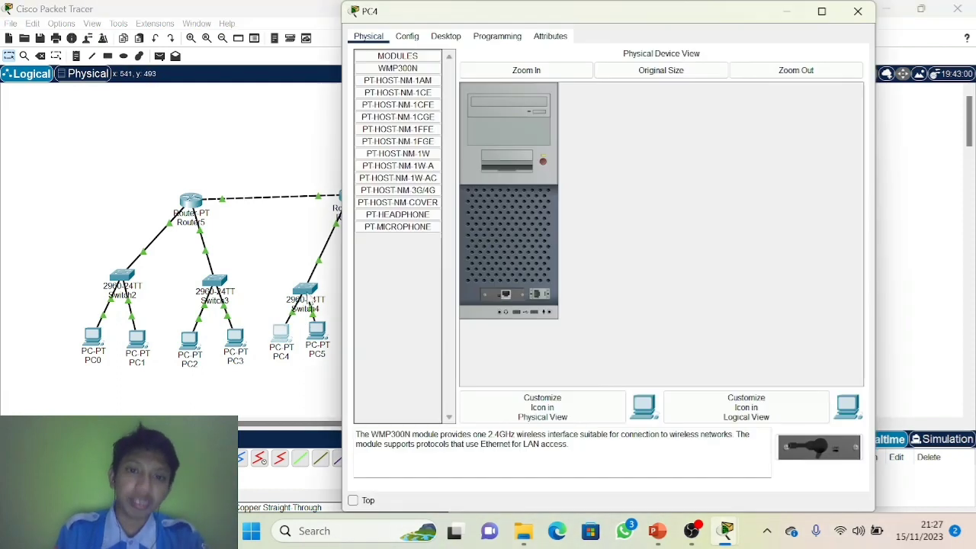
left_click(446, 37)
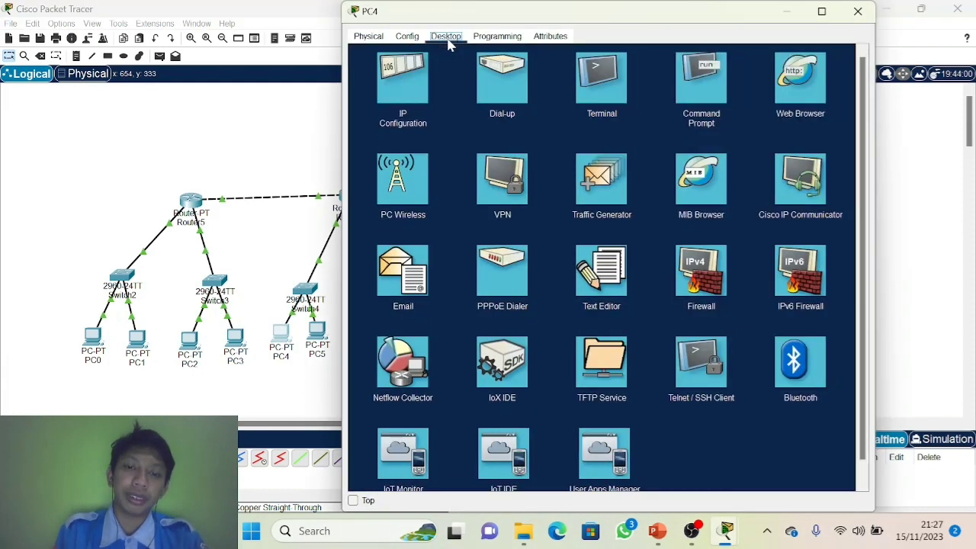
left_click(414, 95)
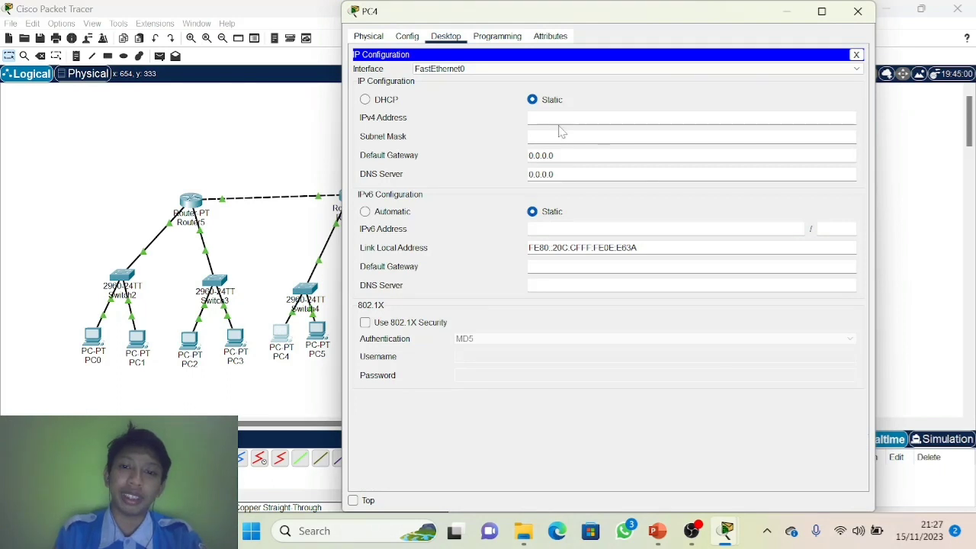
type("1")
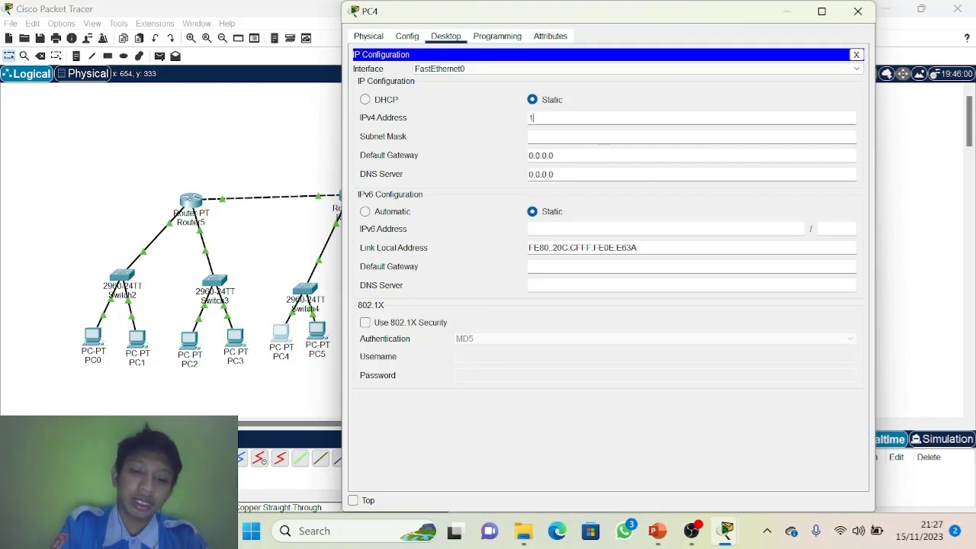
type("92.1")
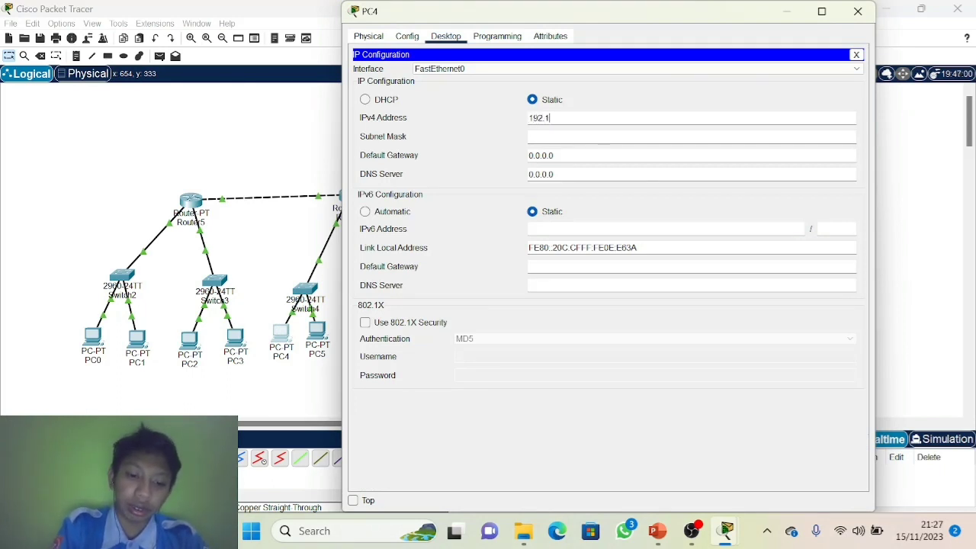
type("68.")
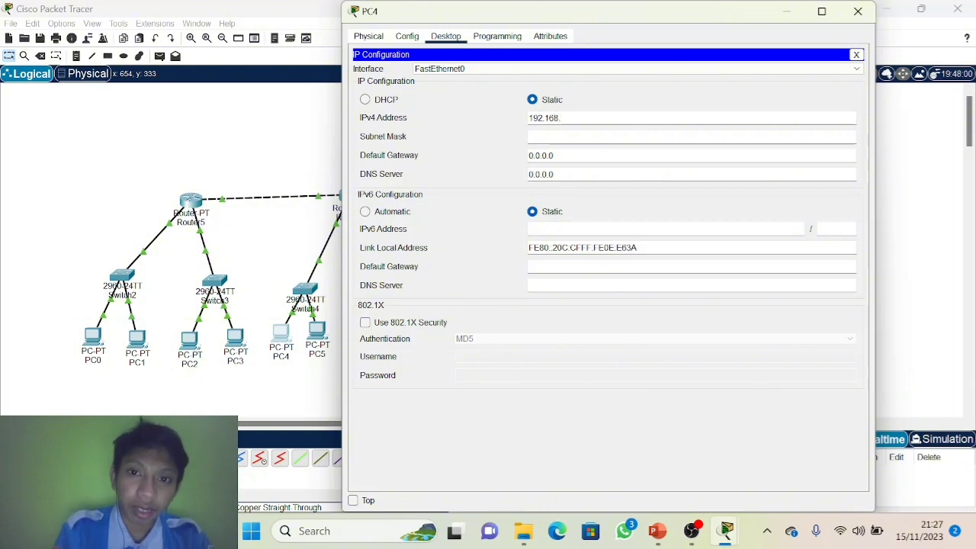
type("5.1")
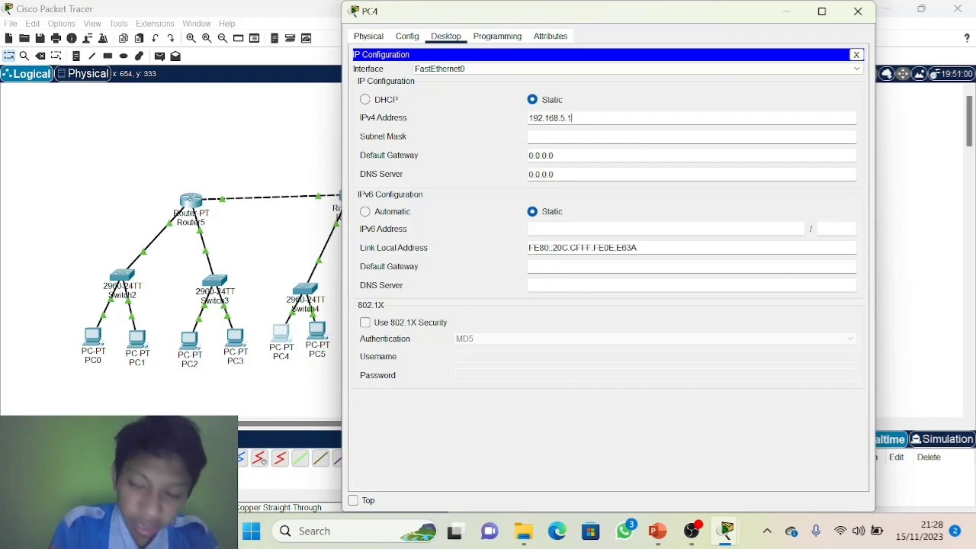
key("BackSpace")
type("2")
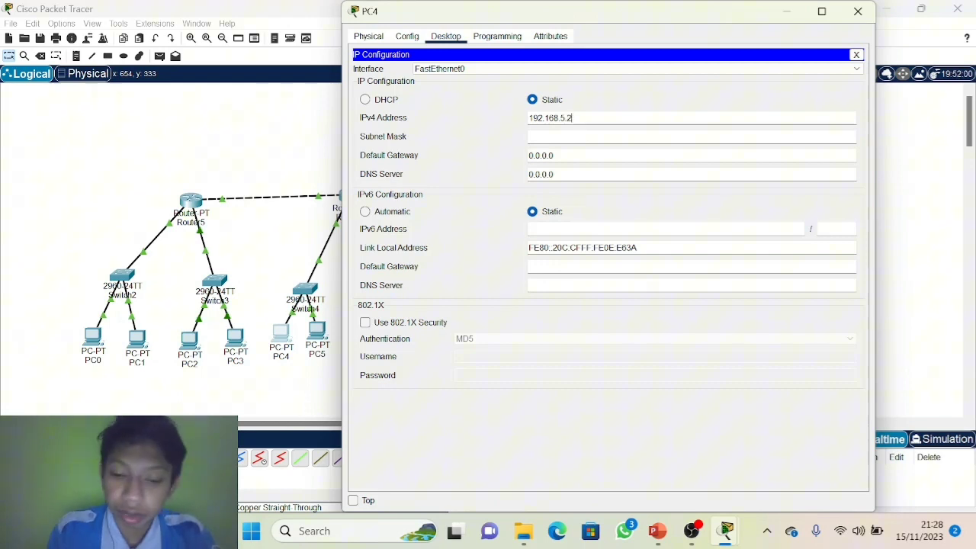
key("Tab")
key("Tab")
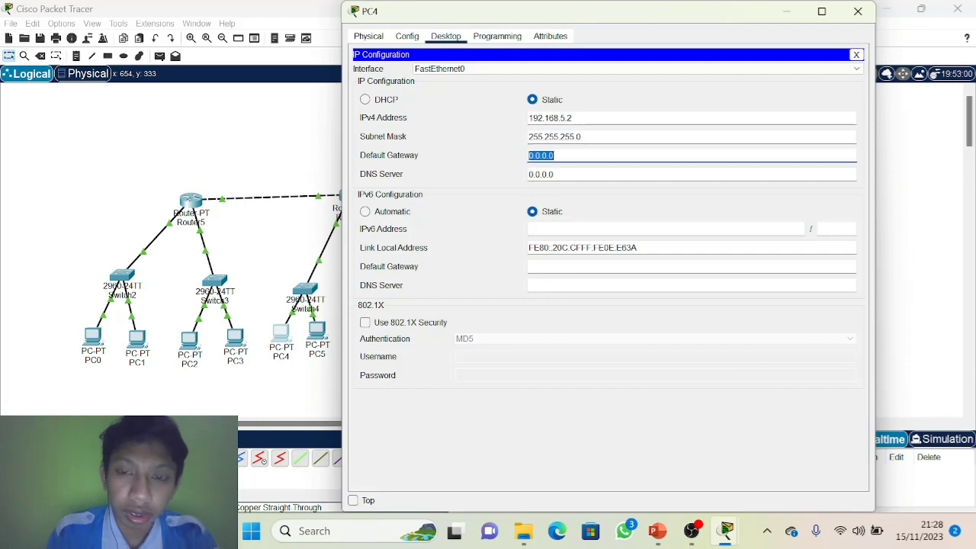
Step: Set PC4's IPv4 default gateway to 192.168.5.1
key("BackSpace")
type("19")
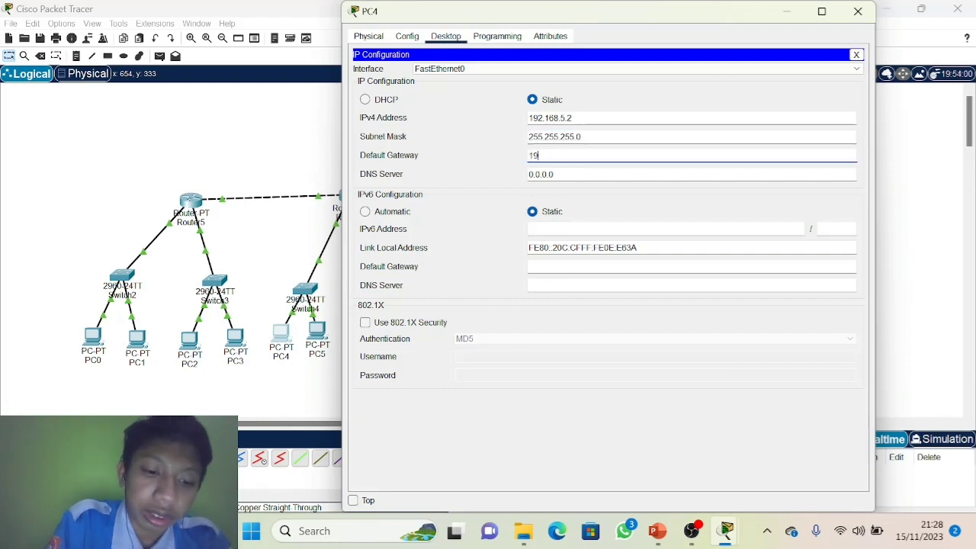
type("2.168")
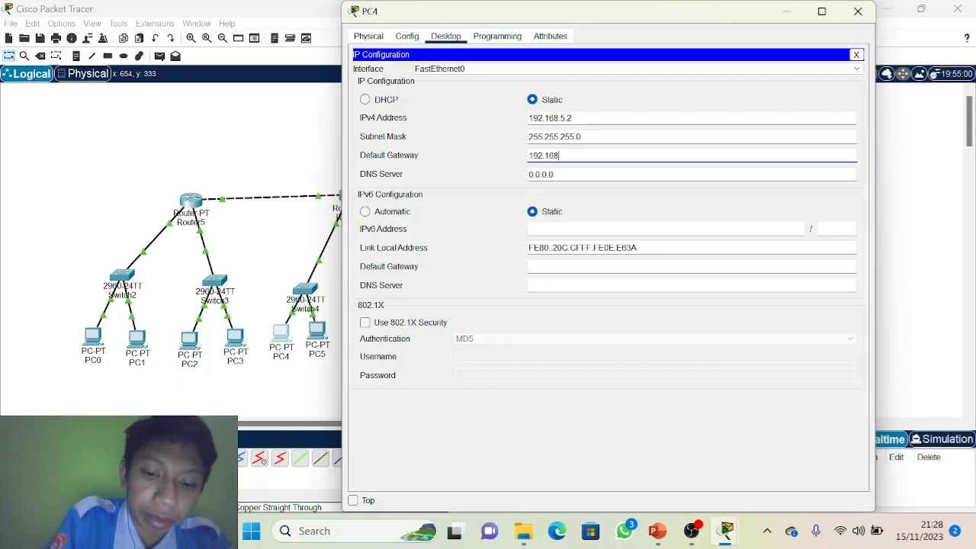
type(".5.1")
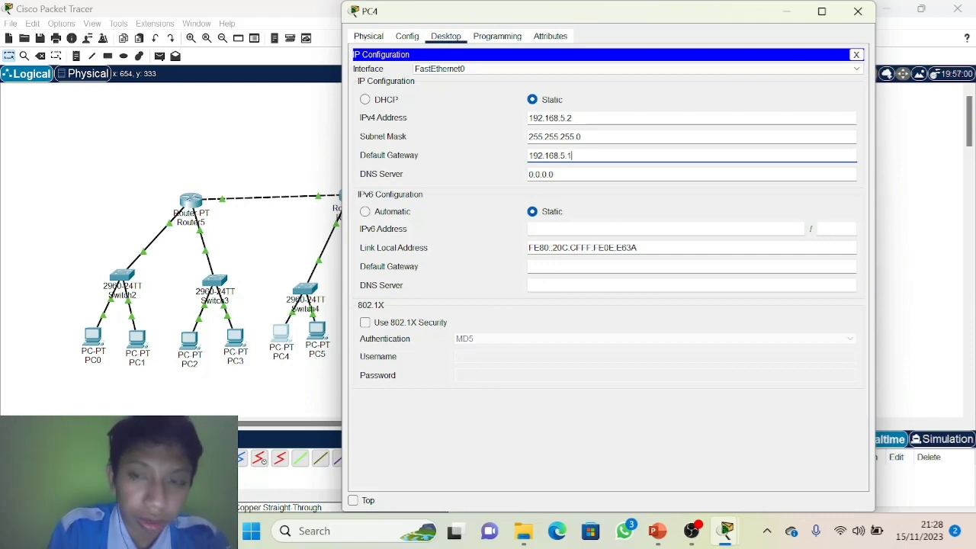
Step: Set PC4's IPv4 DNS server to 192.168.8.2 and close the PC4 window
key("Tab")
key("BackSpace")
type("19")
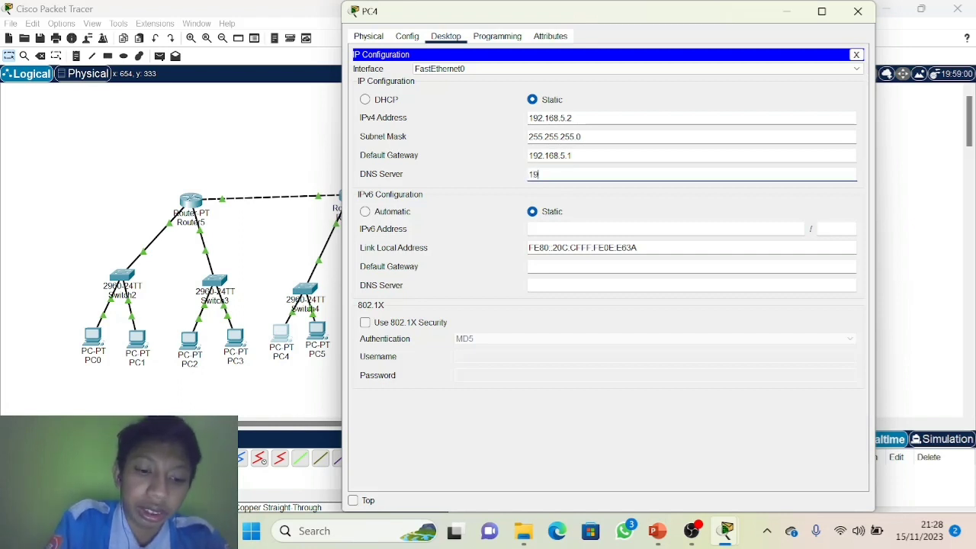
type("2.168")
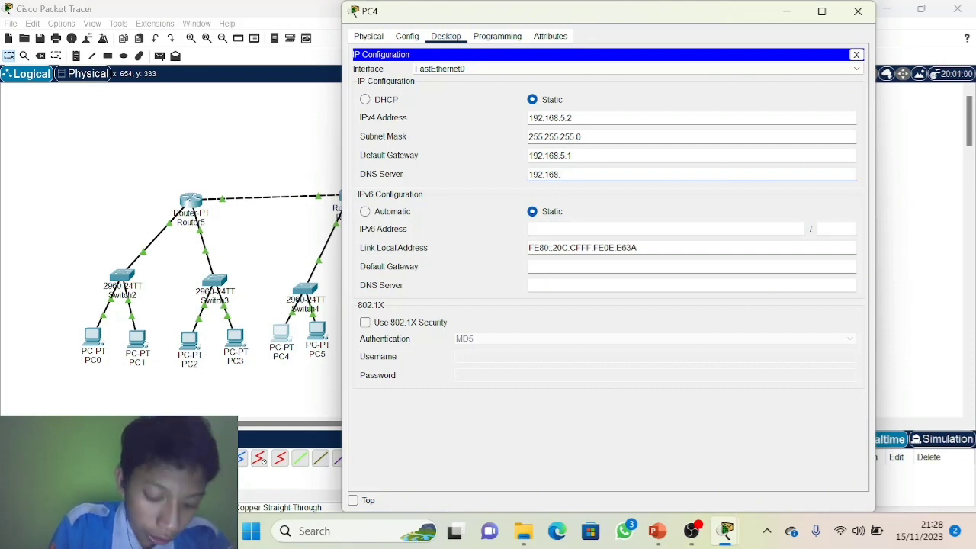
type(".8.2")
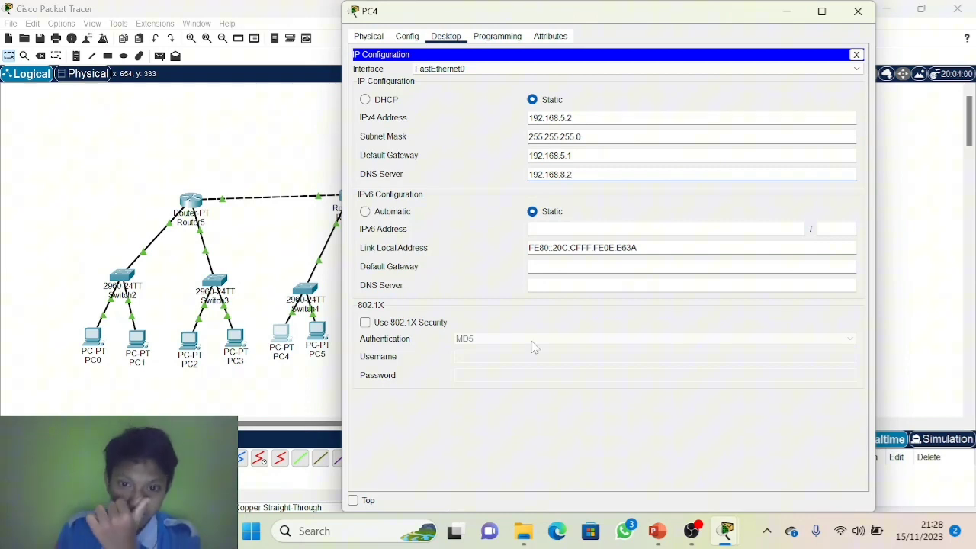
left_click(560, 314)
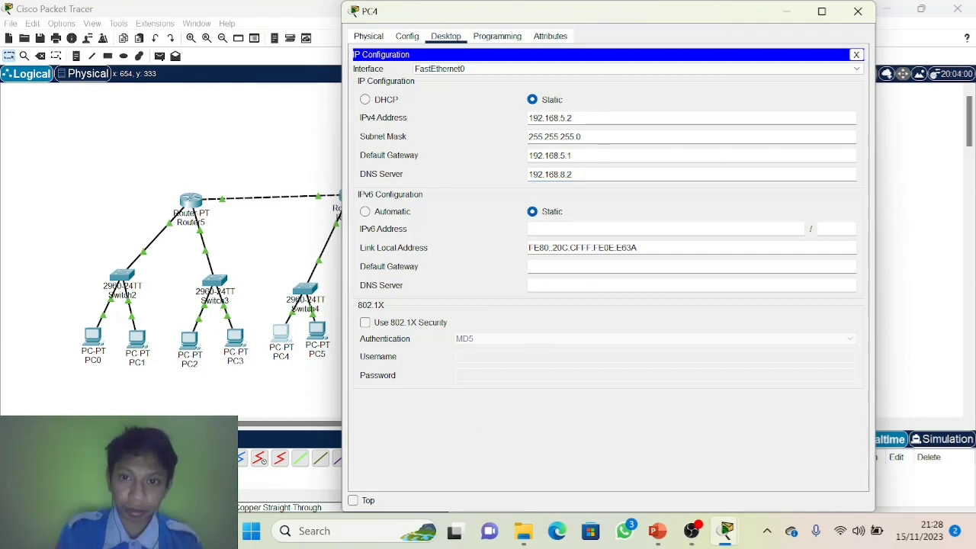
left_click(858, 11)
Step: Open PC5's IP configuration and set its static IPv4 address to 192.168.5.3 with subnet mask 255.255.255.0
left_click(318, 331)
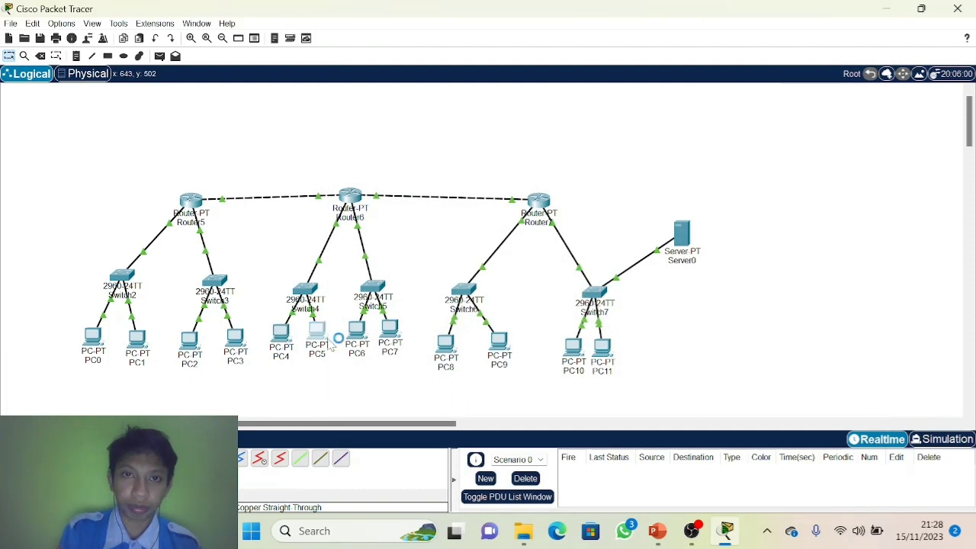
left_click(446, 36)
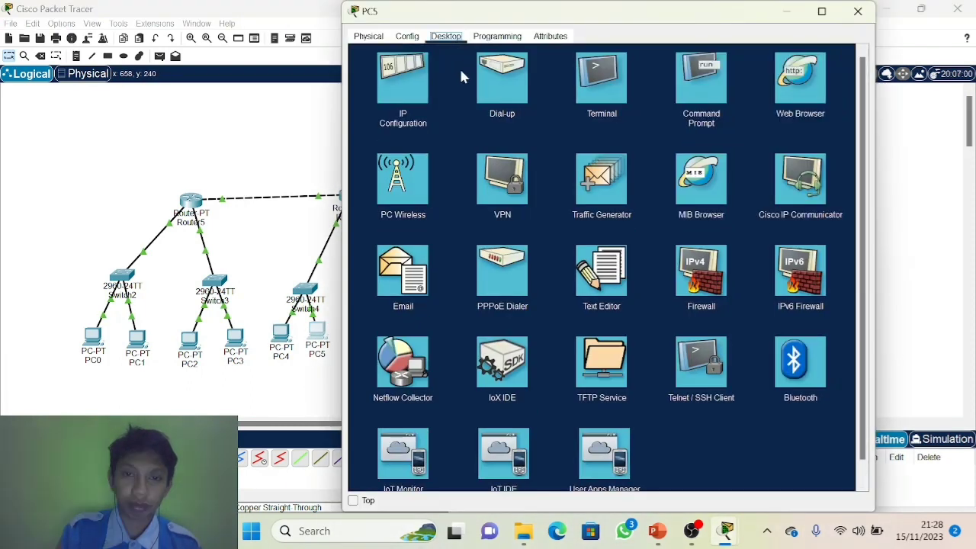
left_click(401, 87)
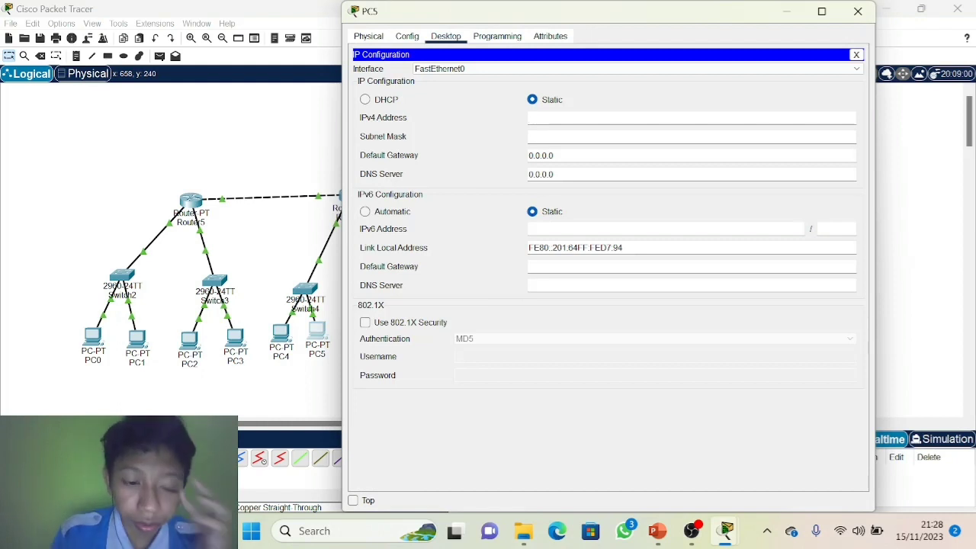
type("192")
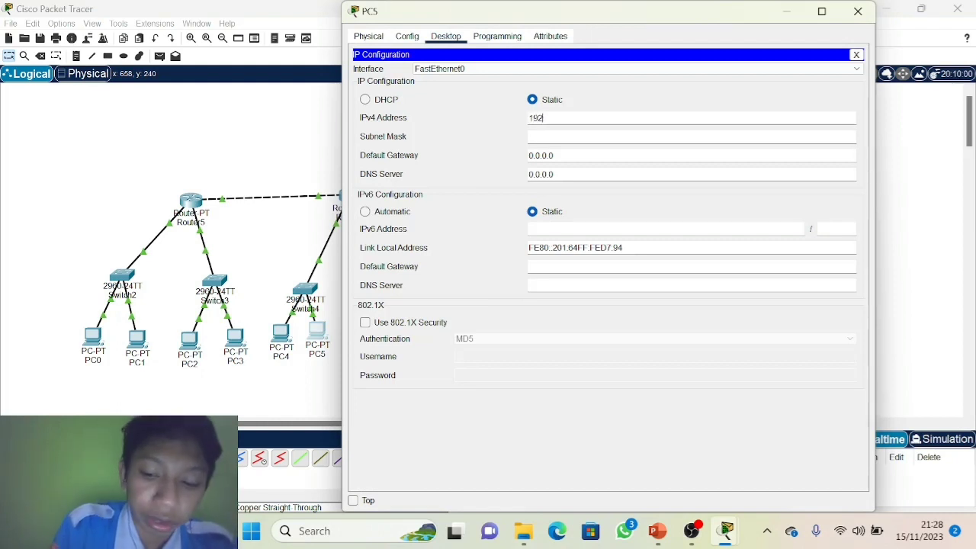
type(".168")
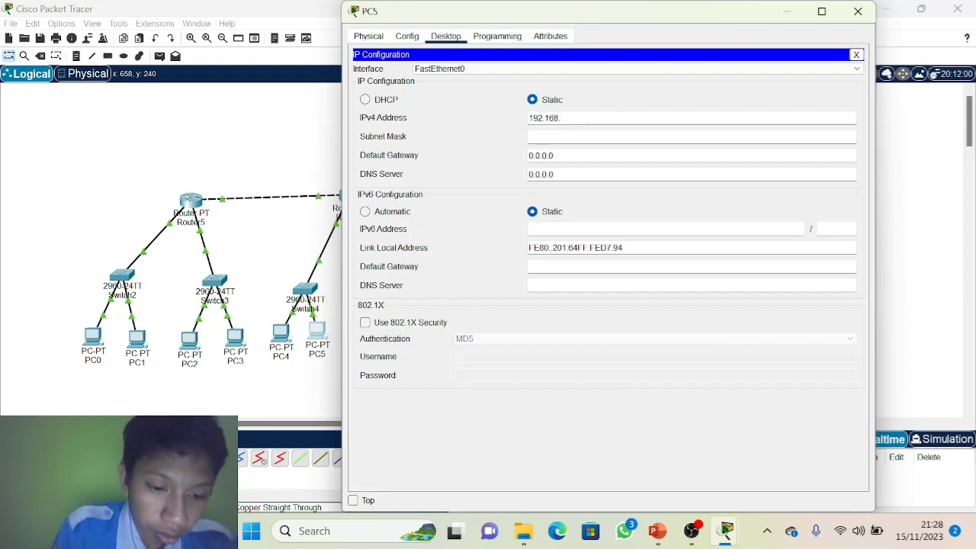
type(".6.2")
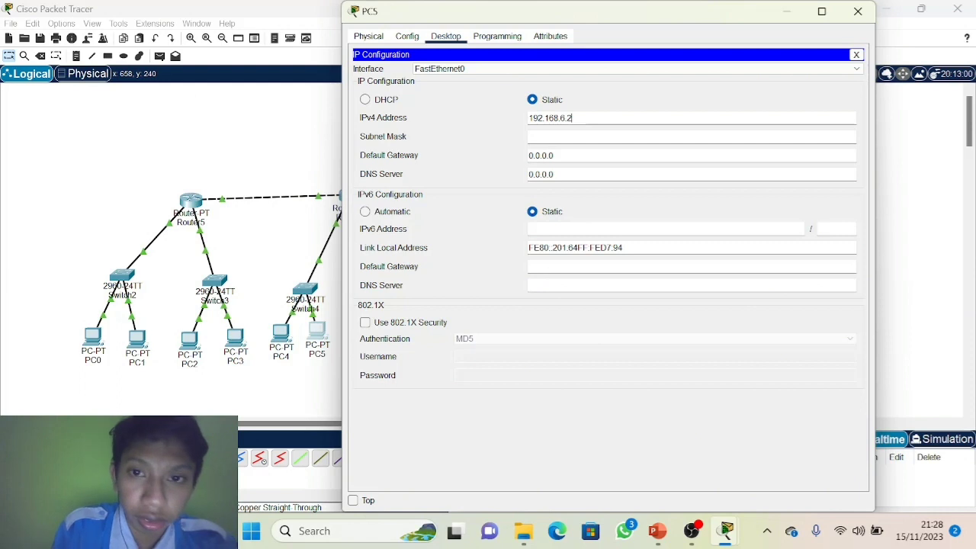
key("BackSpace")
key("BackSpace")
key("BackSpace")
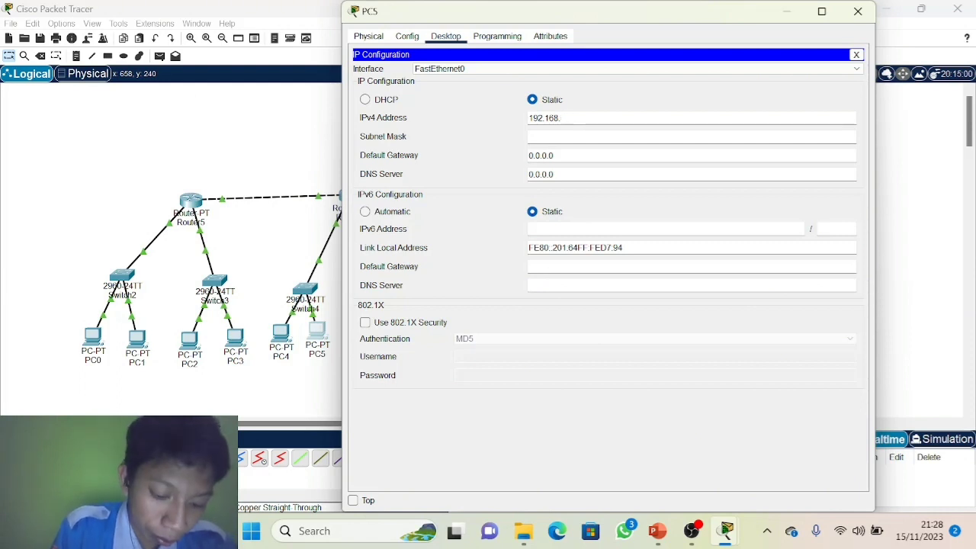
type("5.3")
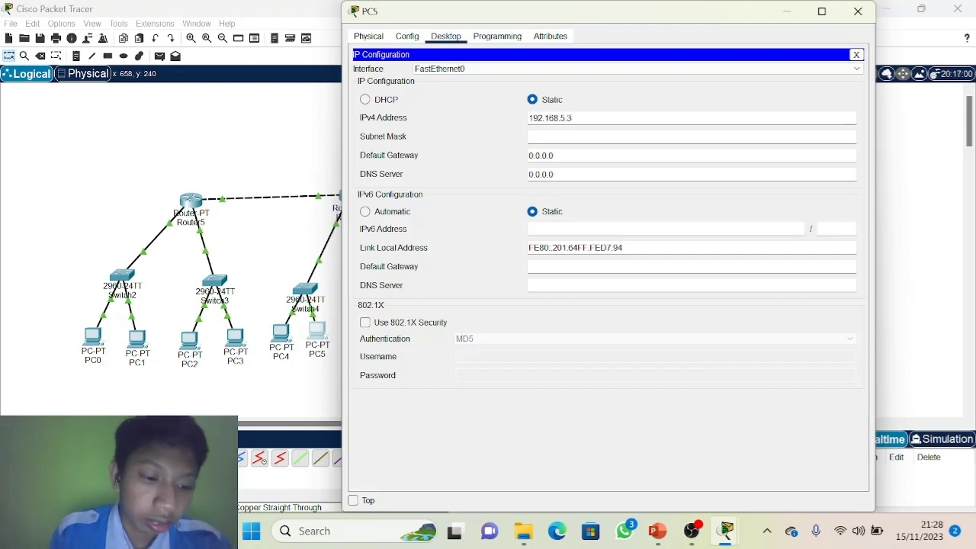
key("Tab")
Step: Set PC5's IPv4 default gateway to 192.168.5.1
key("Tab")
key("BackSpace")
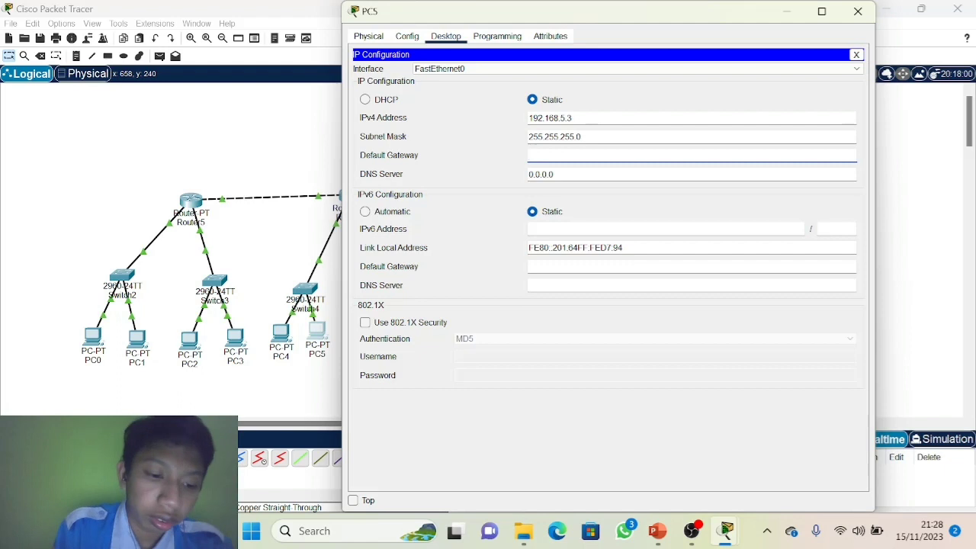
type("192.168.")
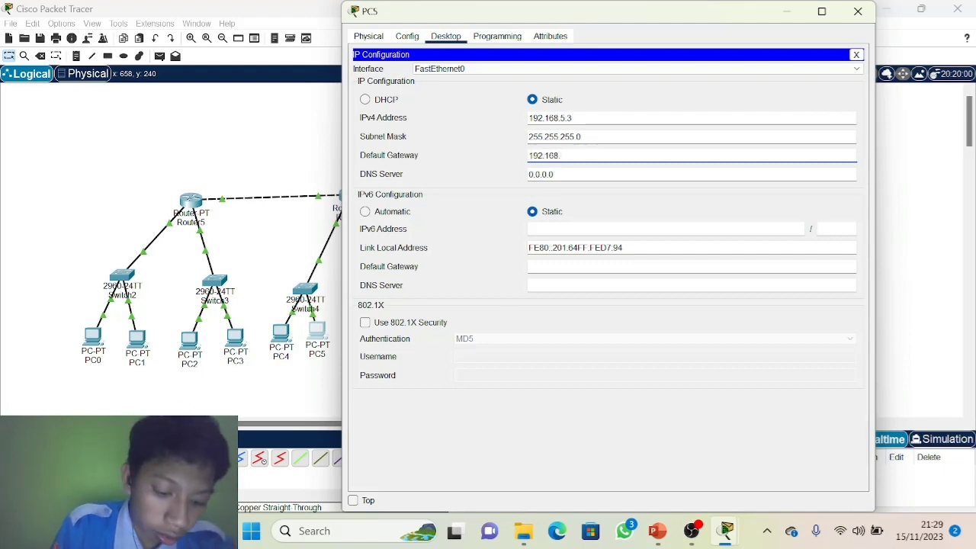
type("5.1")
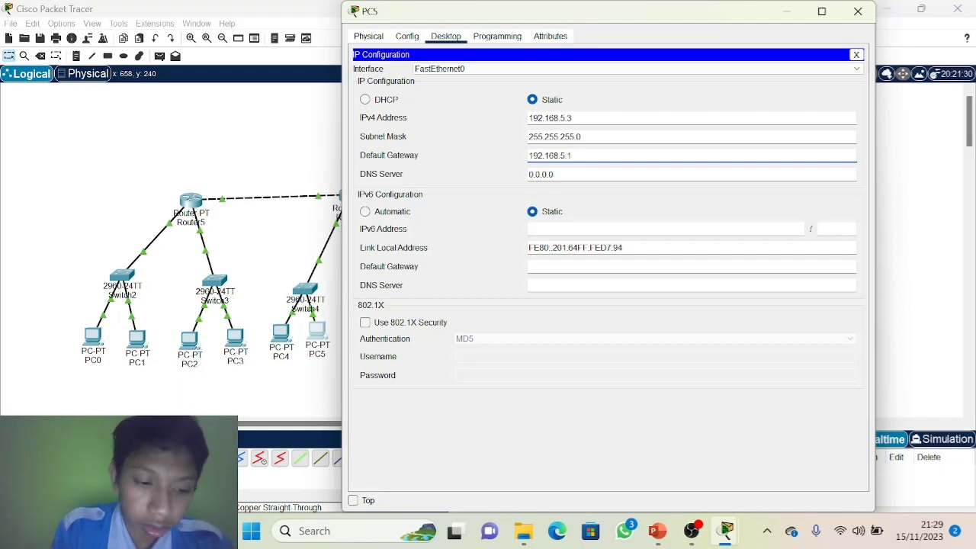
Step: Set PC5's IPv4 DNS server to 192.168.8.2 and close the PC5 window
key("Tab")
key("BackSpace")
type("192.1")
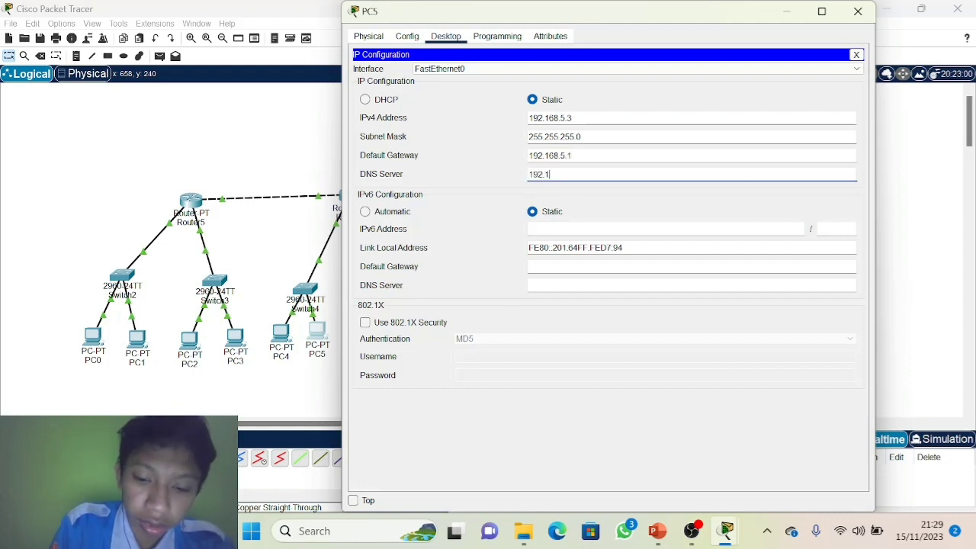
type("68")
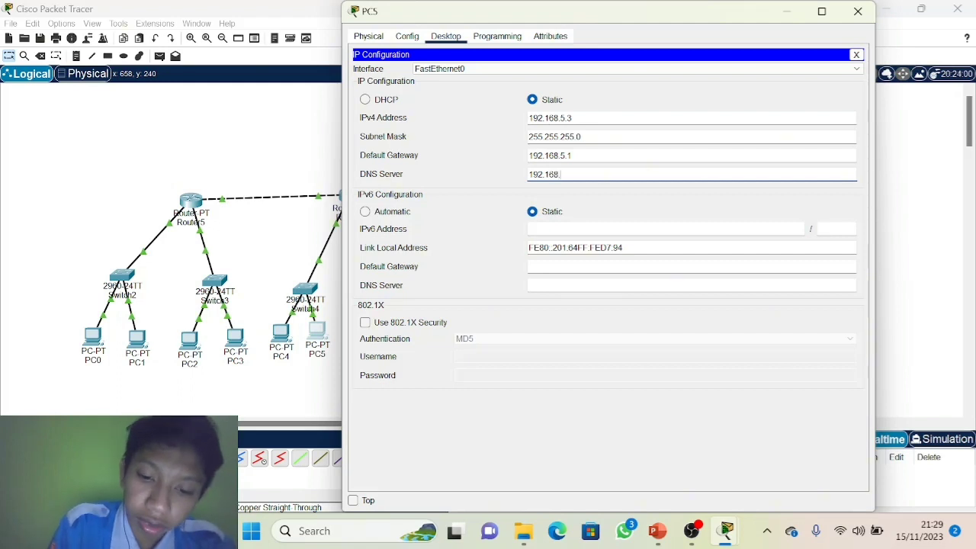
type(".8.2")
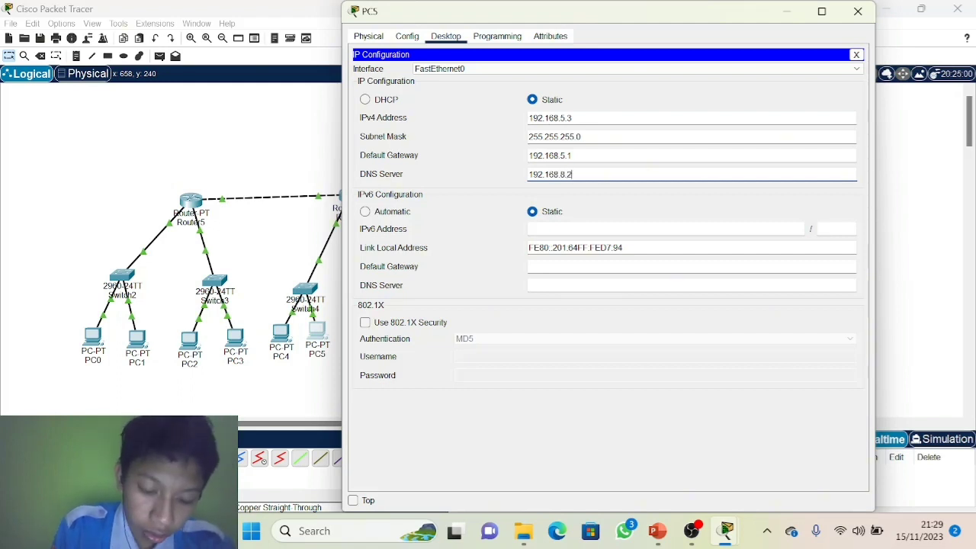
left_click(541, 339)
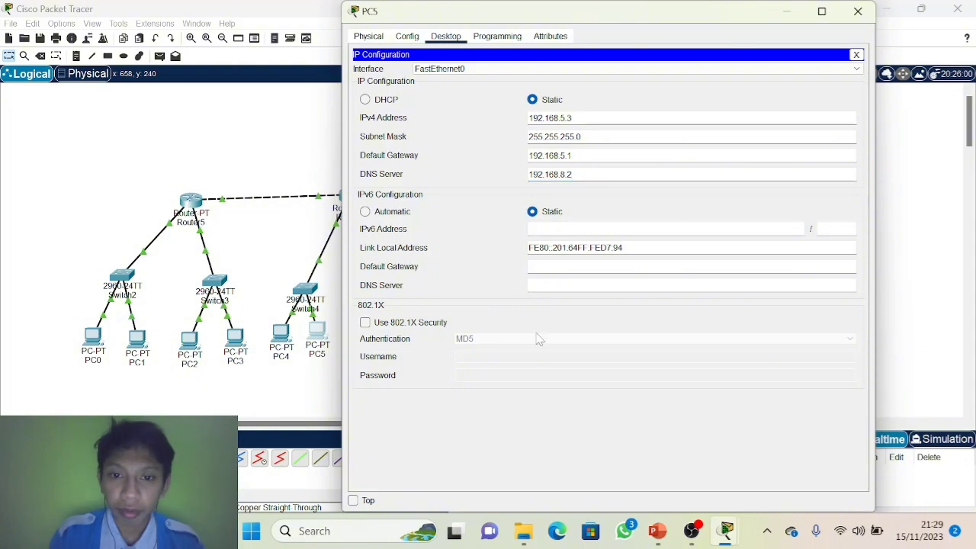
left_click(857, 12)
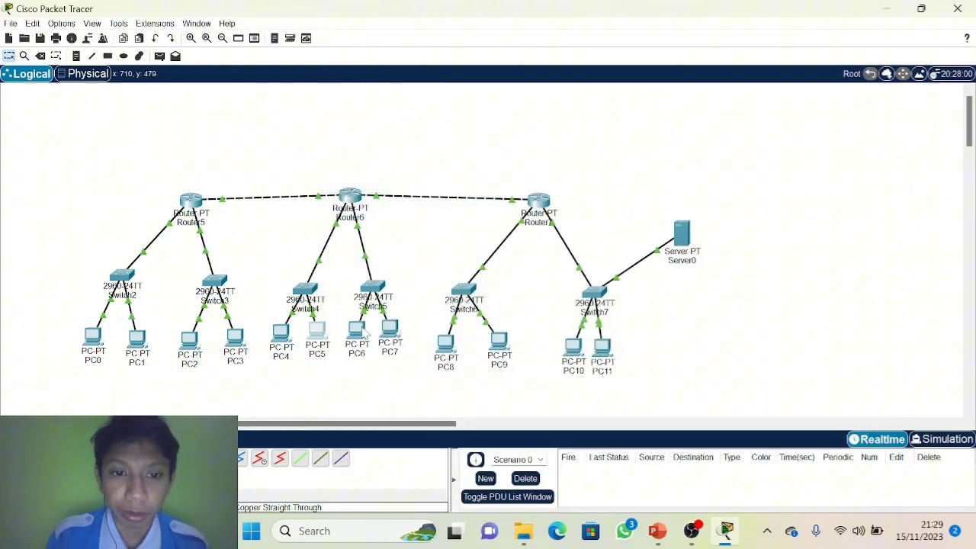
Step: Open PC6's IP configuration and set its static IPv4 address to 192.168.6.2 with subnet mask 255.255.255.0
left_click(358, 329)
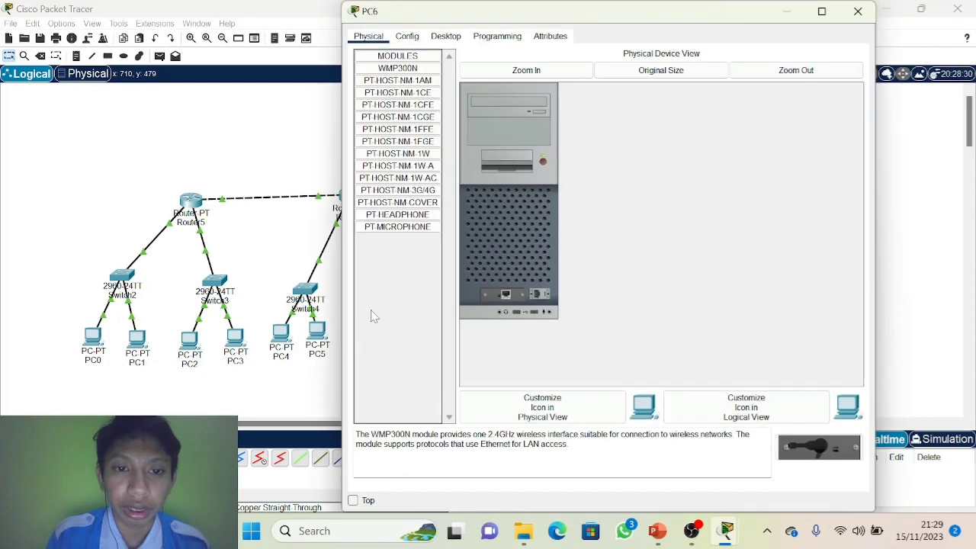
left_click(452, 38)
left_click(415, 101)
left_click(543, 118)
type("19")
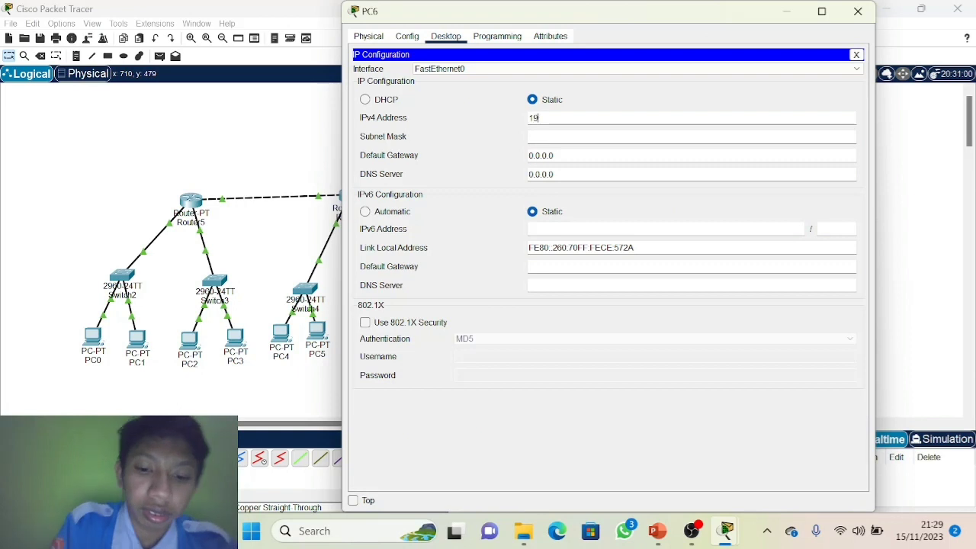
type("2.168")
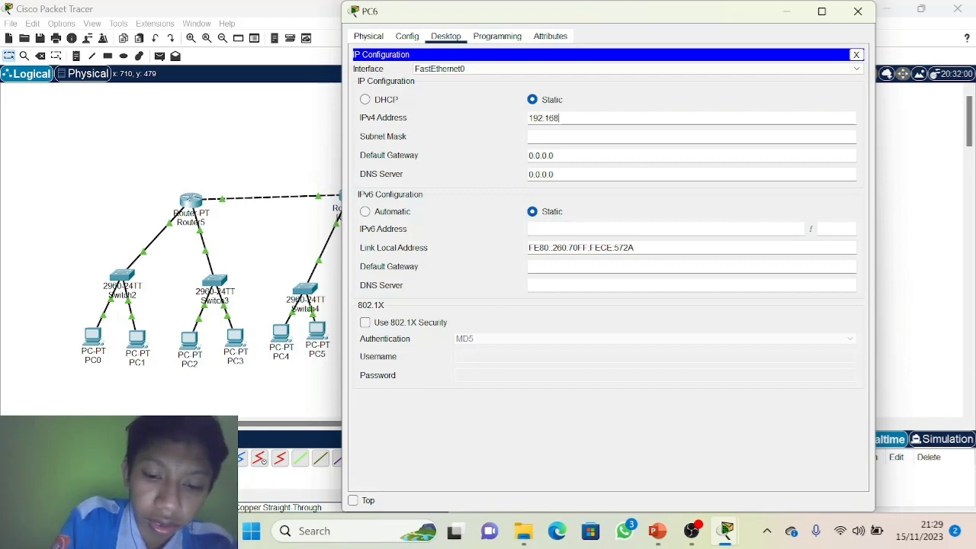
type(".")
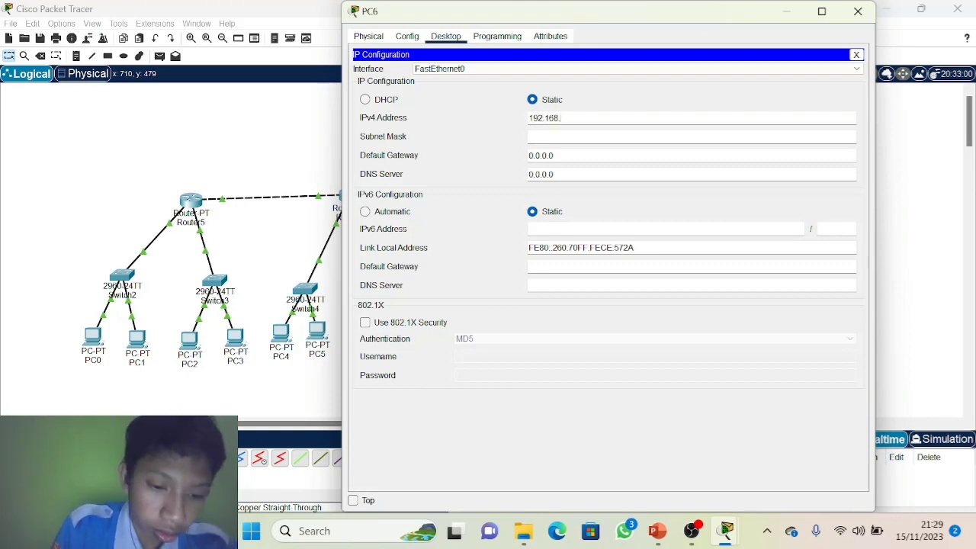
type("6.2")
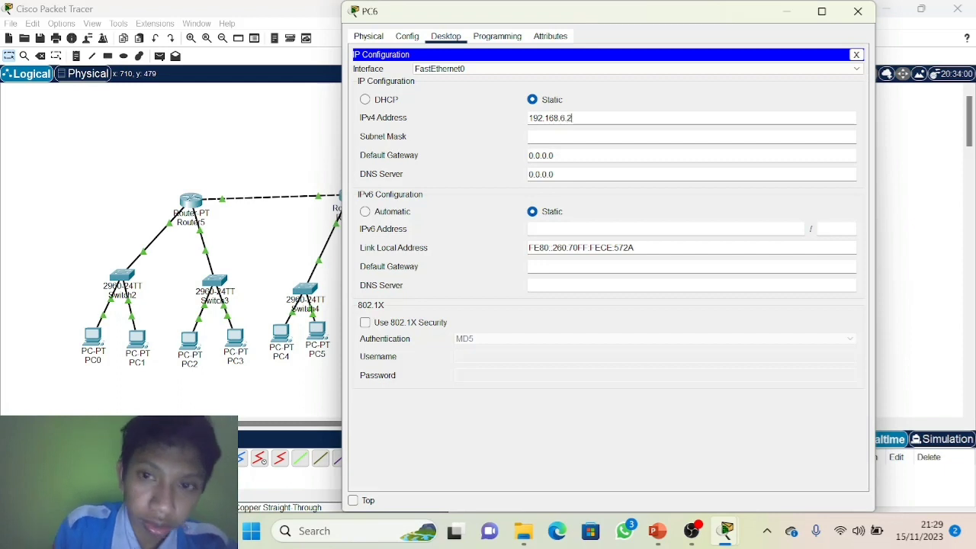
key("Tab")
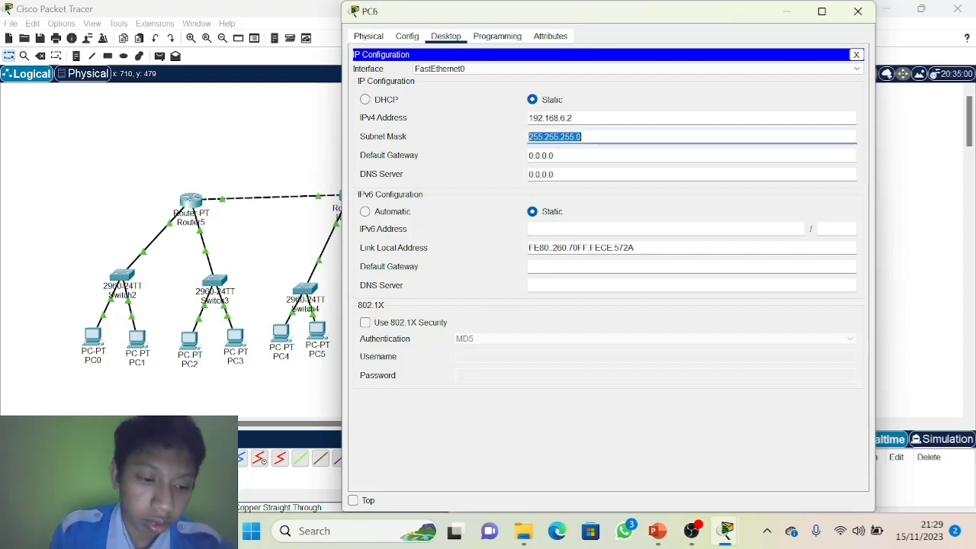
Step: Set PC6's IPv4 default gateway to 192.168.6.1
key("Tab")
key("BackSpace")
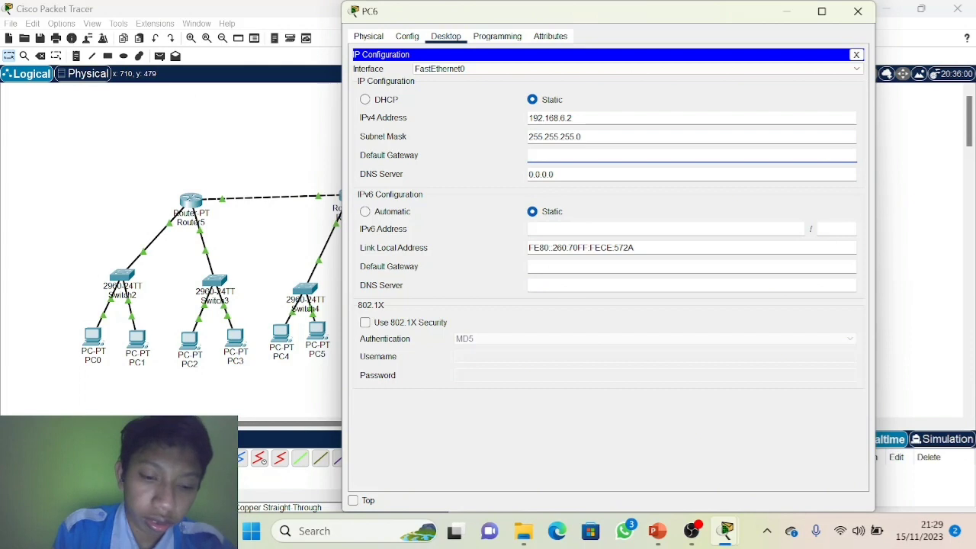
type("192.168")
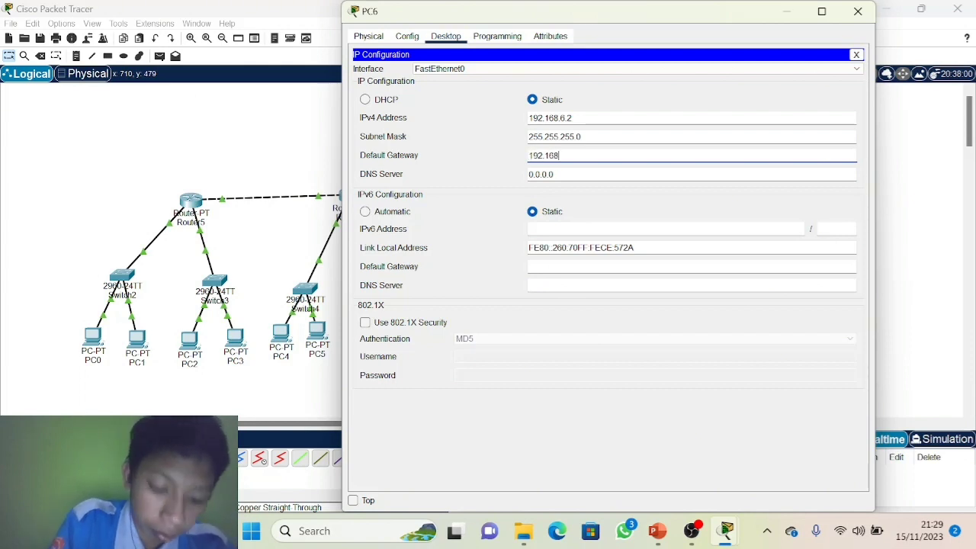
type(".6.1")
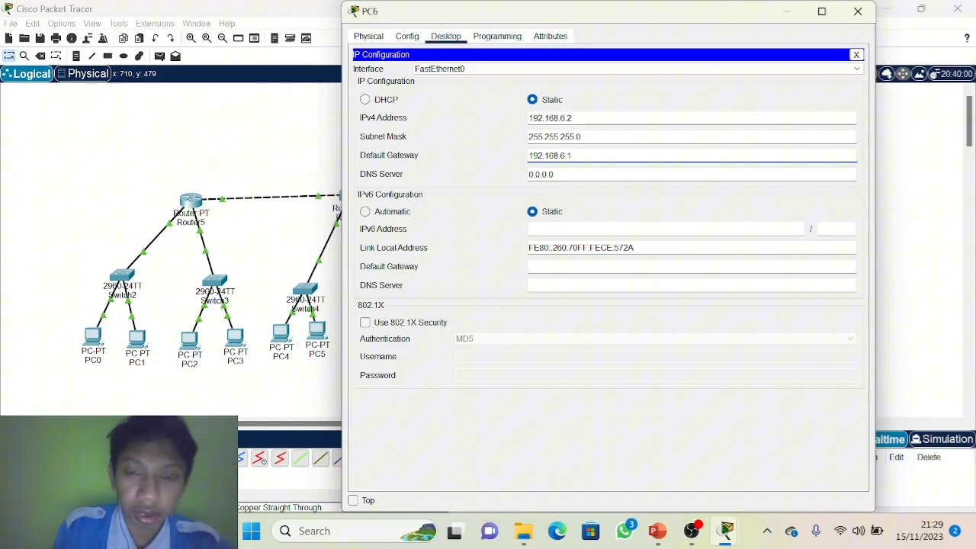
Step: Set PC6's IPv4 DNS server to 192.168.8.2
key("Tab")
key("BackSpace")
type("192.")
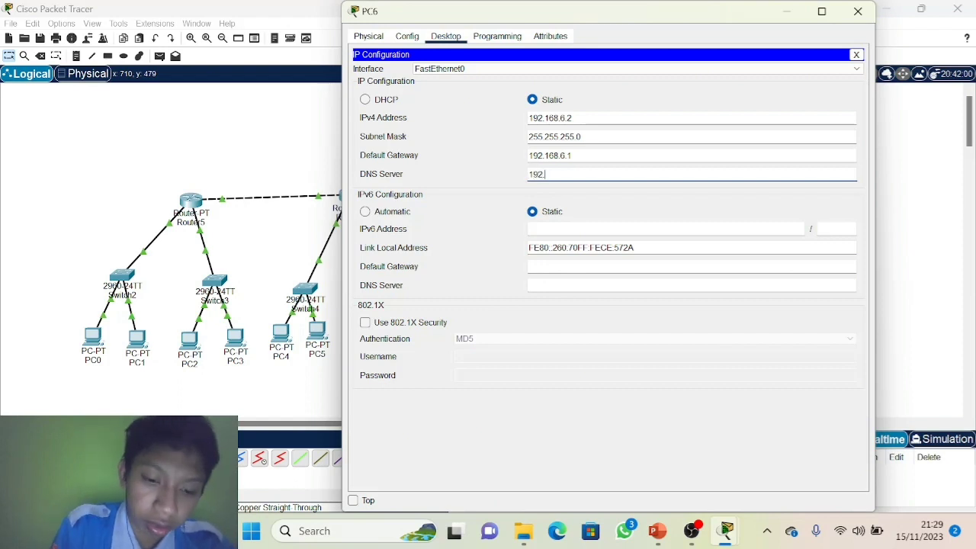
type("168.")
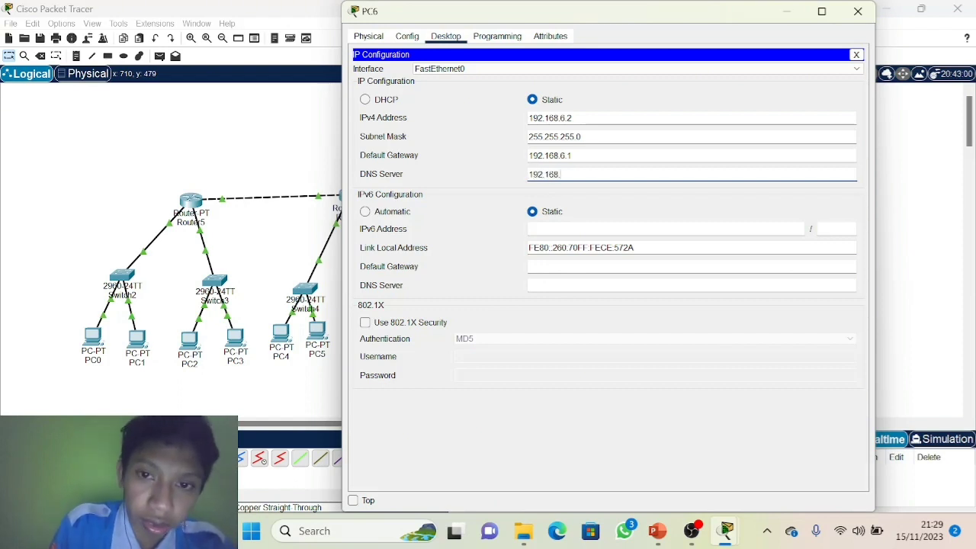
type("8.2")
key("Return")
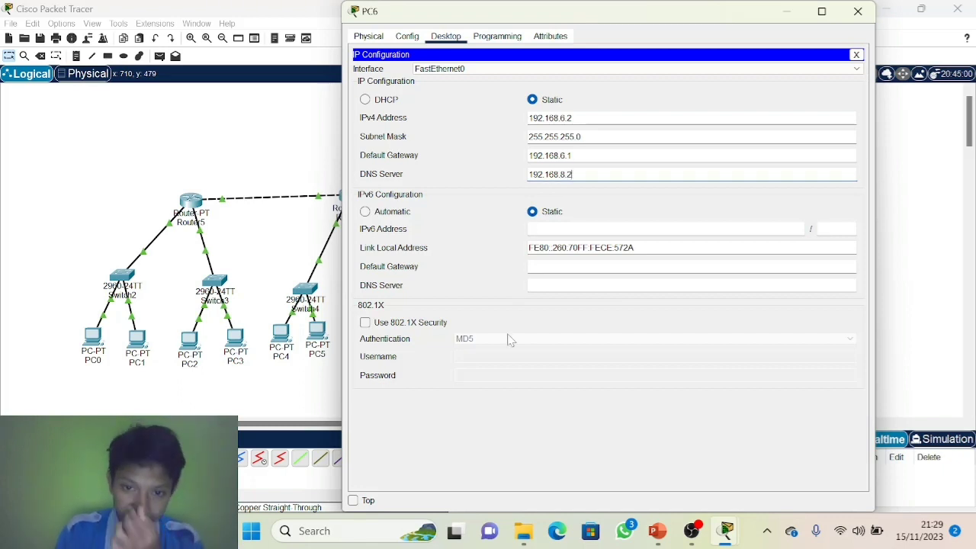
Step: Close PC6 and, in PC7's IP configuration, set the static IPv4 address to 192.168.6.3 with subnet mask 255.255.255.0
left_click(858, 12)
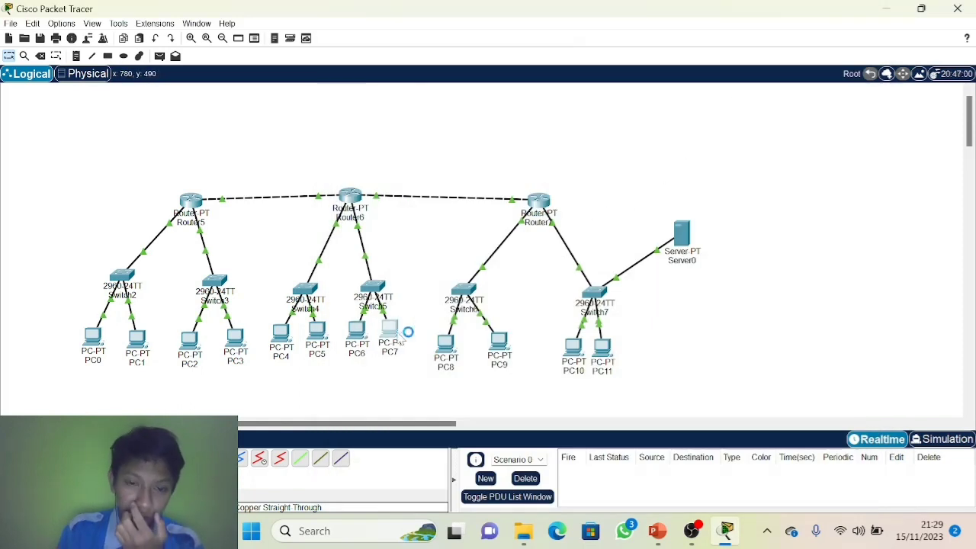
left_click(400, 334)
left_click(448, 39)
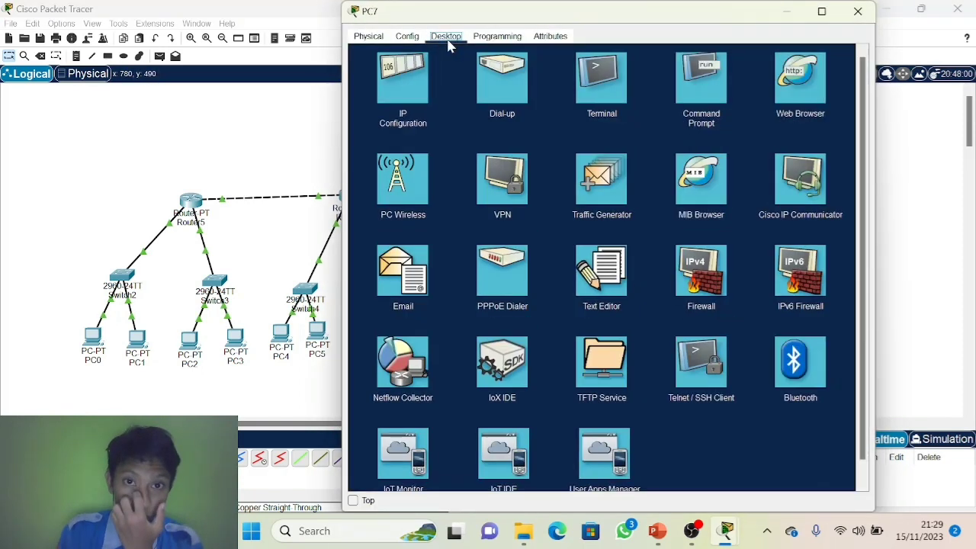
left_click(429, 87)
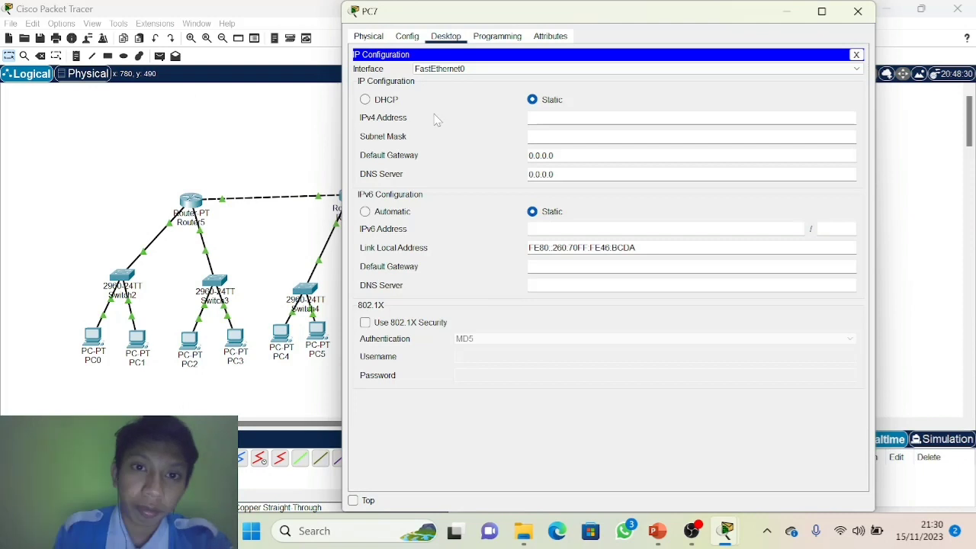
left_click(530, 118)
type("192.168")
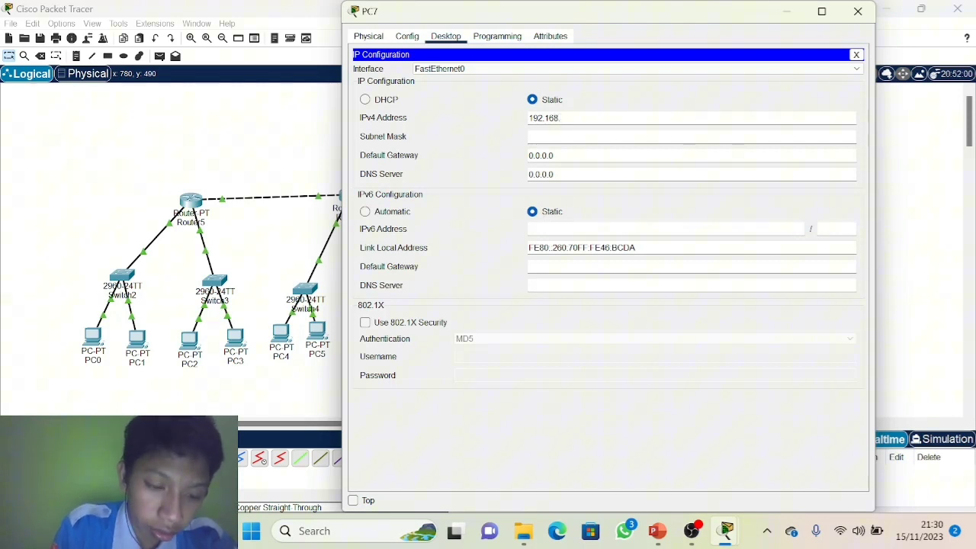
type(".6.3")
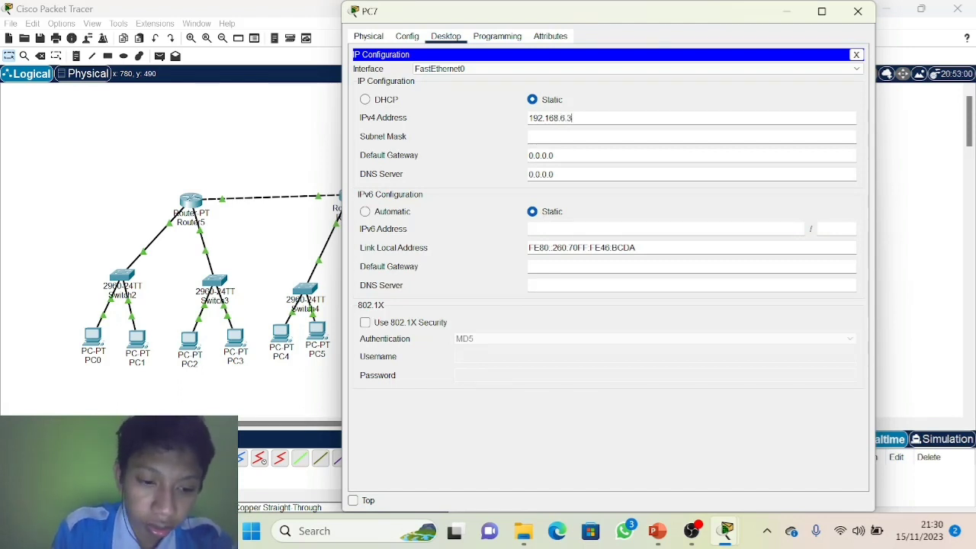
key("Tab")
Step: Set PC7's IPv4 default gateway to 192.168.6.1
key("Tab")
key("BackSpace")
type("19")
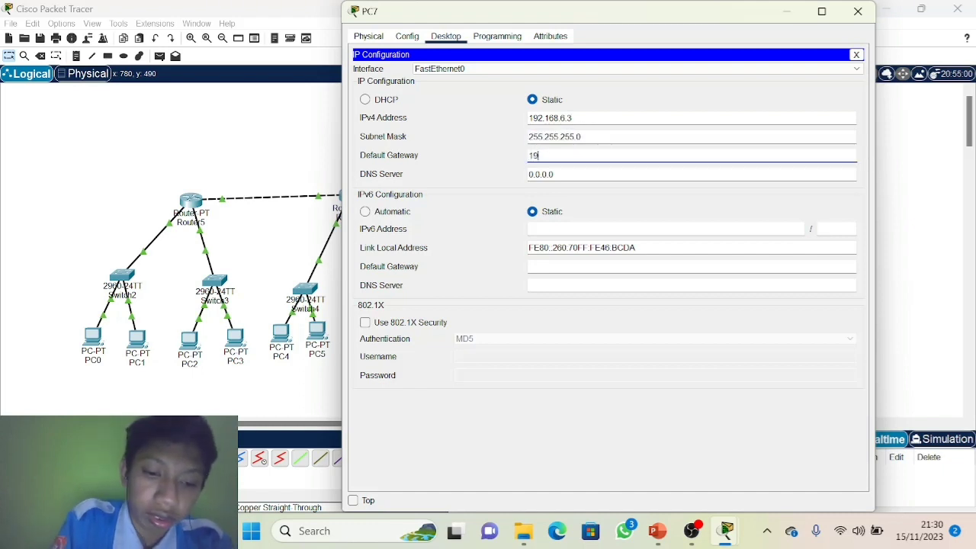
type("2.168")
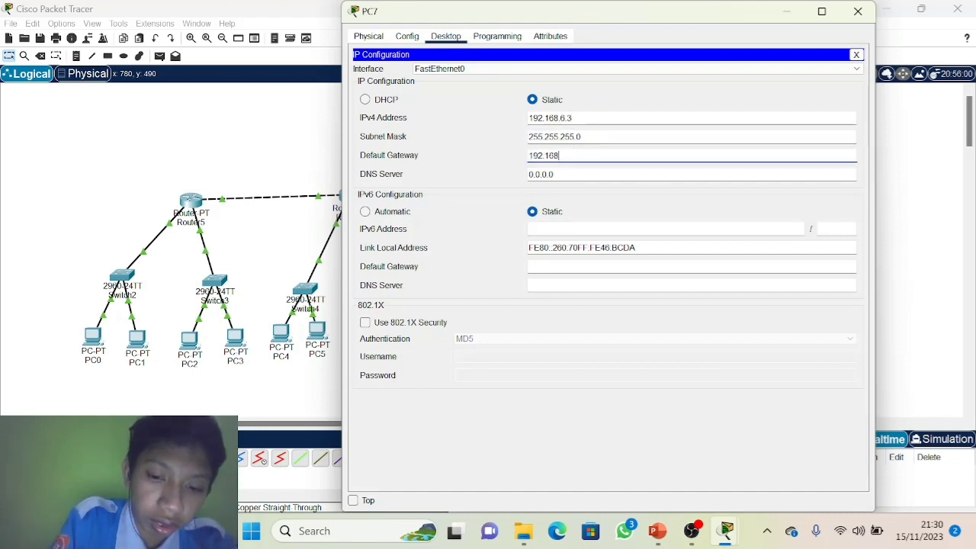
type(".")
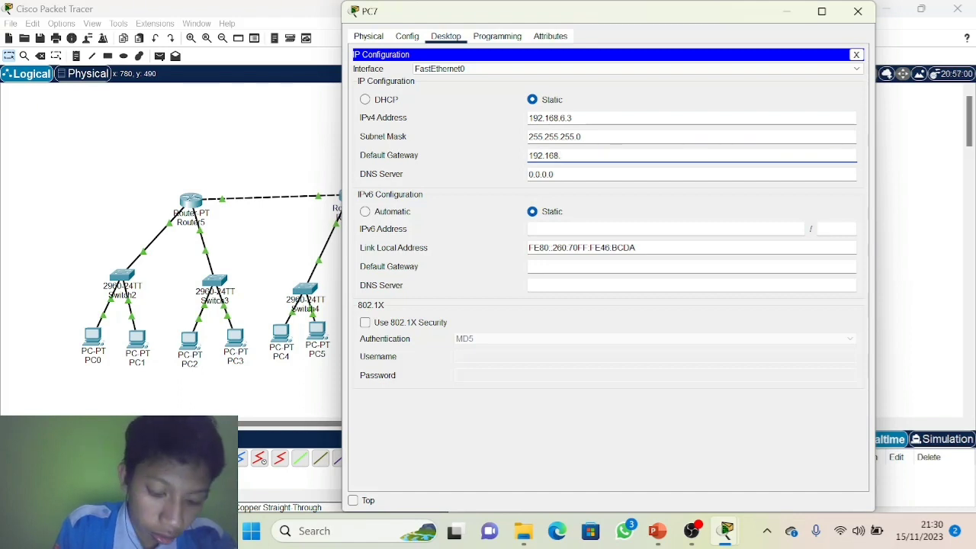
type("6.1")
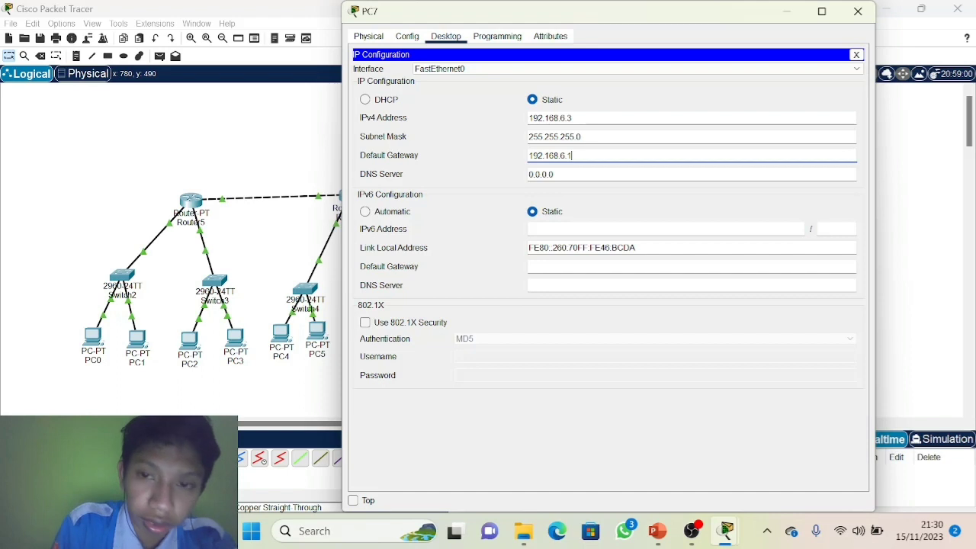
Step: Set PC7's IPv4 DNS server to 192.168.8.2 and close the PC7 window
key("Tab")
key("BackSpace")
type("192.168.")
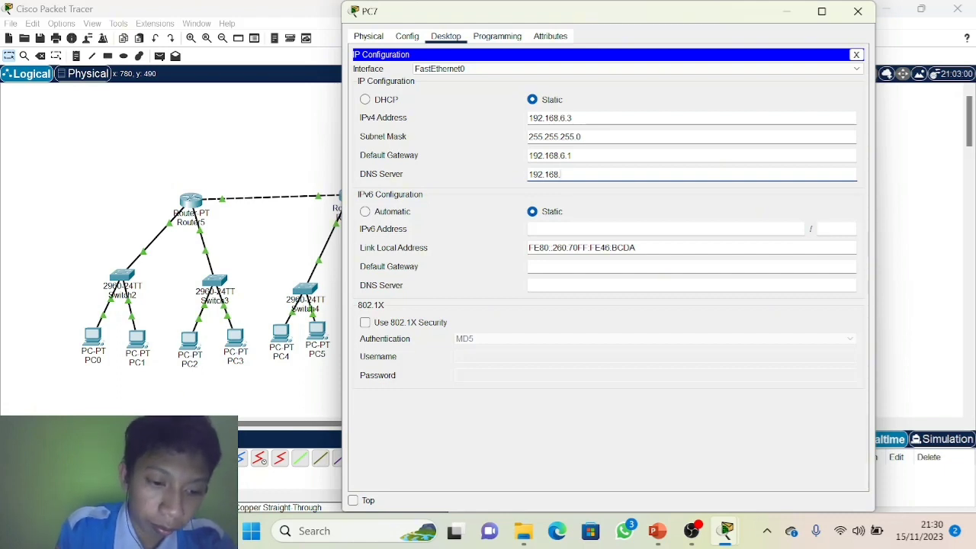
type("8")
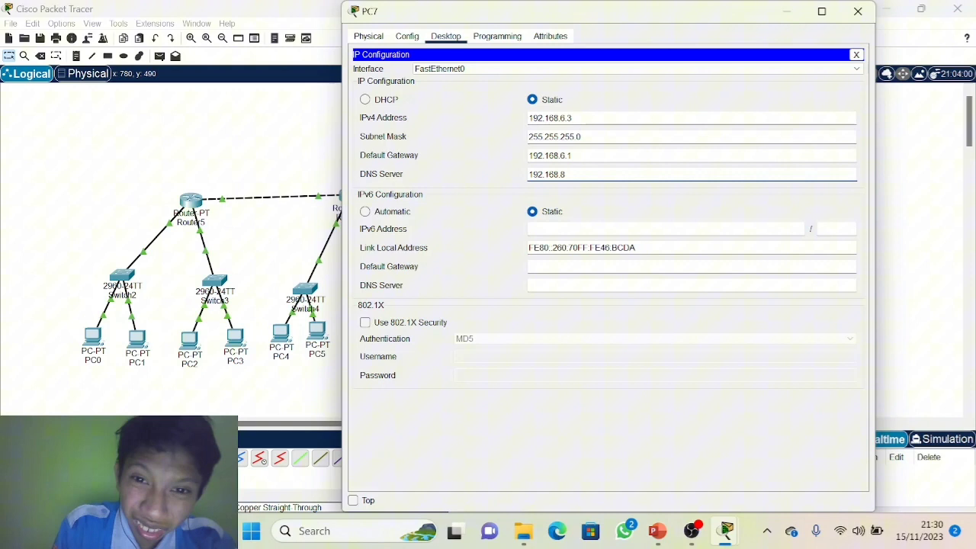
type(".2")
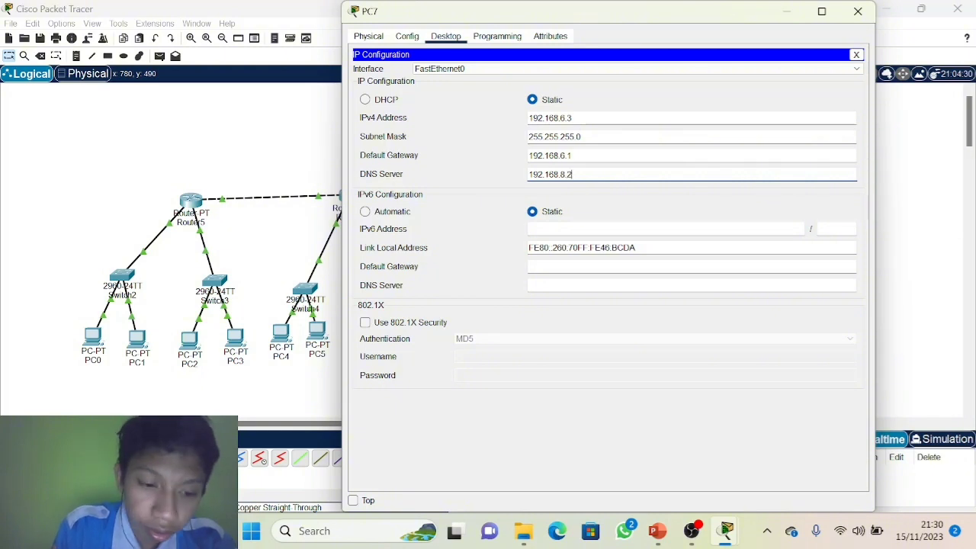
left_click(853, 12)
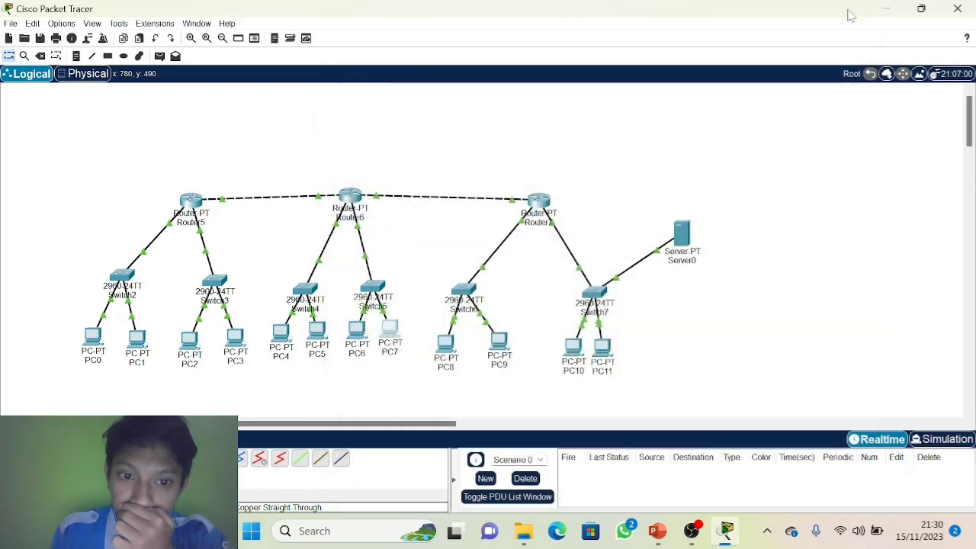
Step: Open PC8's IP configuration and set its static IPv4 address to 192.168.7.2 with subnet mask 255.255.255.0
left_click(444, 345)
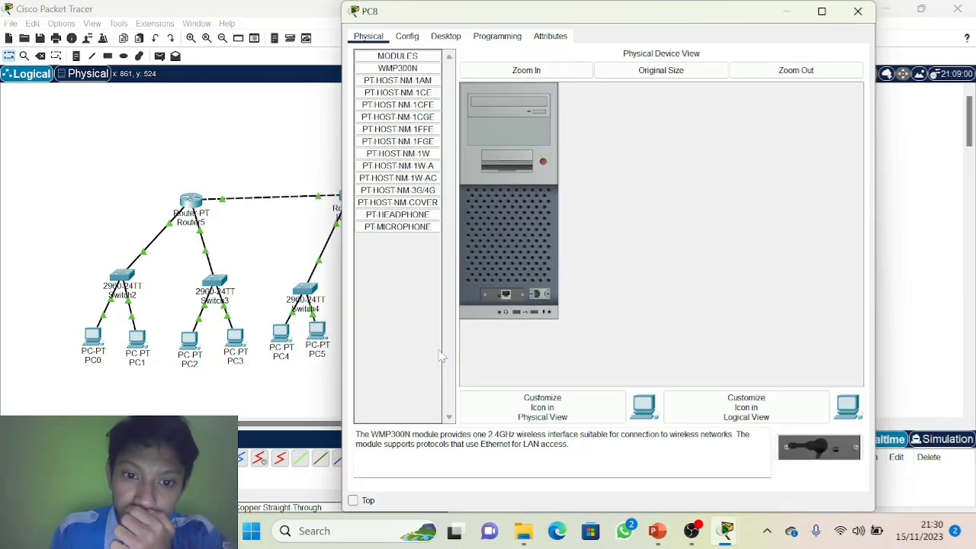
left_click(455, 37)
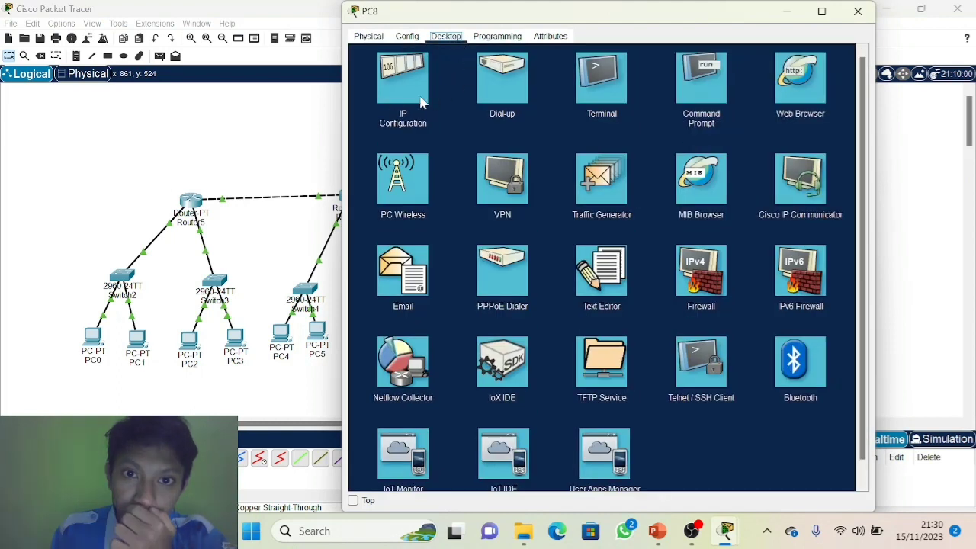
left_click(394, 98)
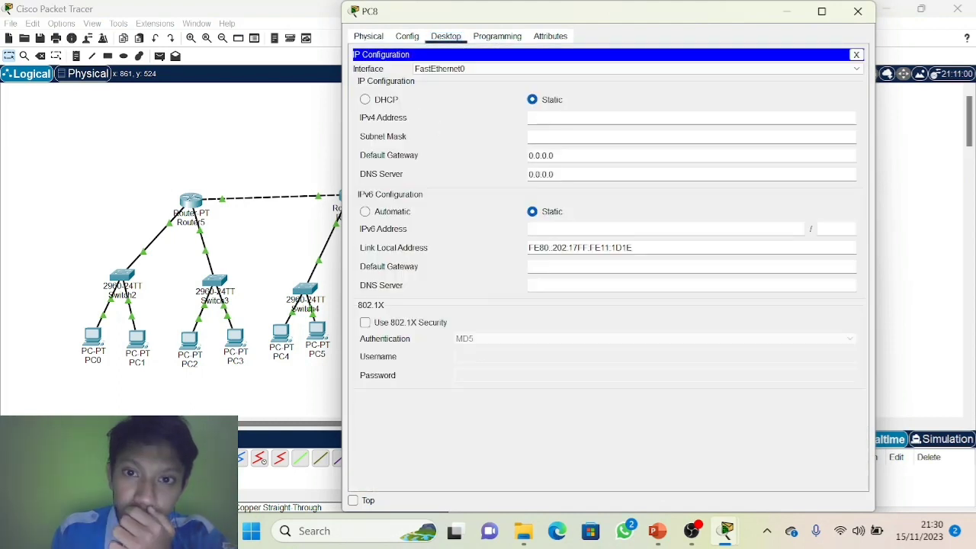
left_click(686, 118)
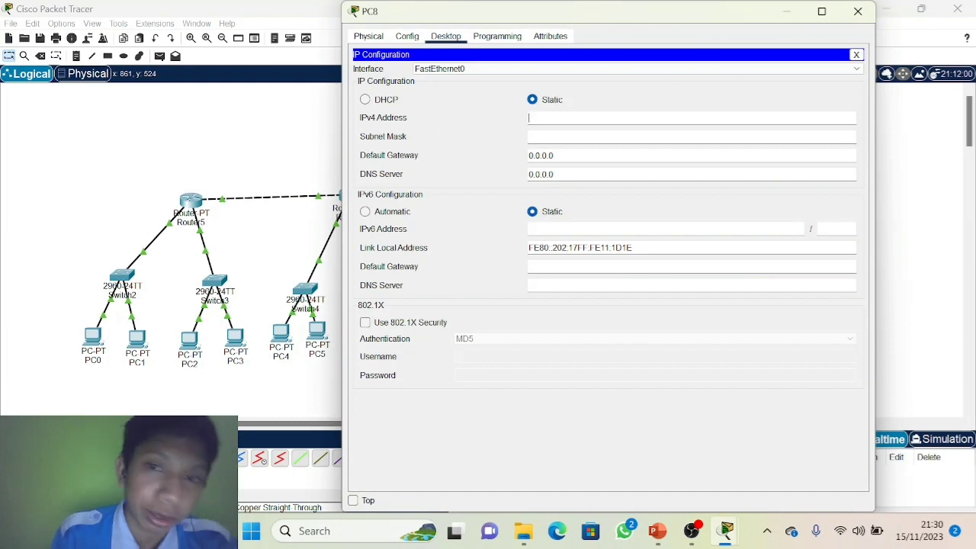
type("192.168")
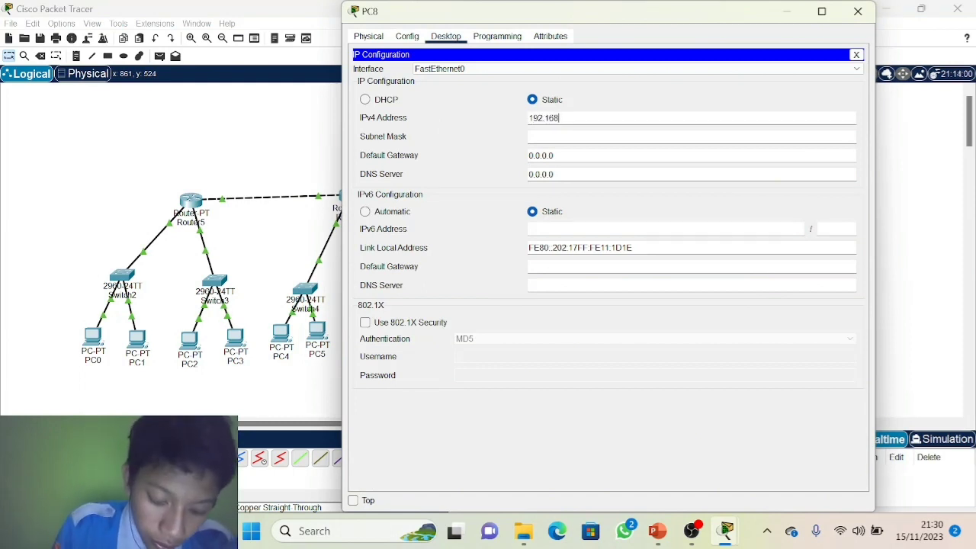
type(".7.")
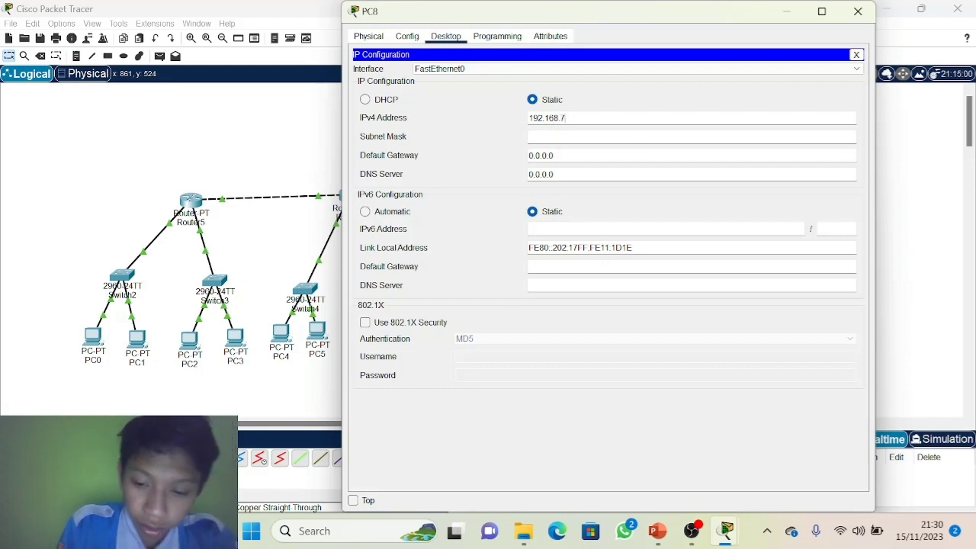
type("2")
key("Tab")
Step: Set PC8's IPv4 default gateway to 192.168.7.1
key("Tab")
key("BackSpace")
type("192.")
type("1")
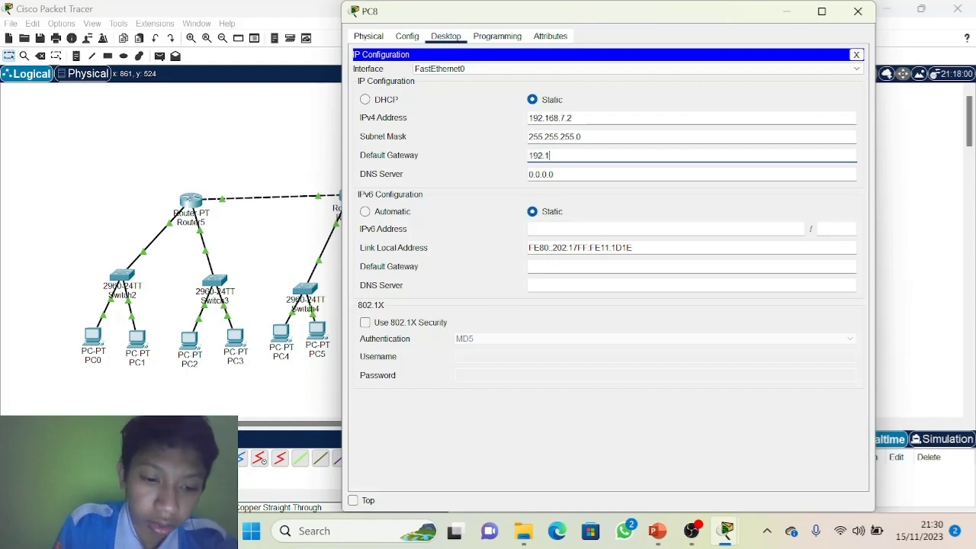
type("68.7")
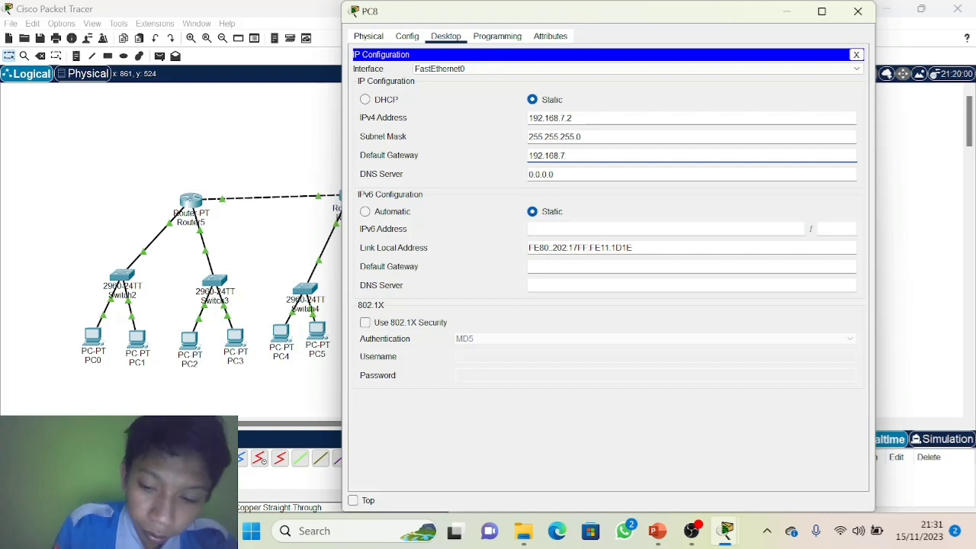
type(".1")
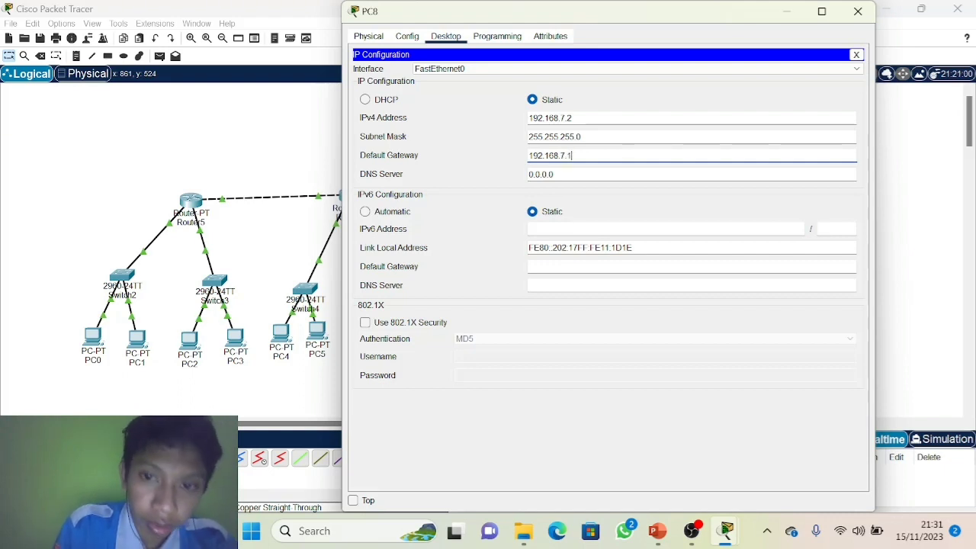
key("Tab")
key("BackSpace")
type("192.168.")
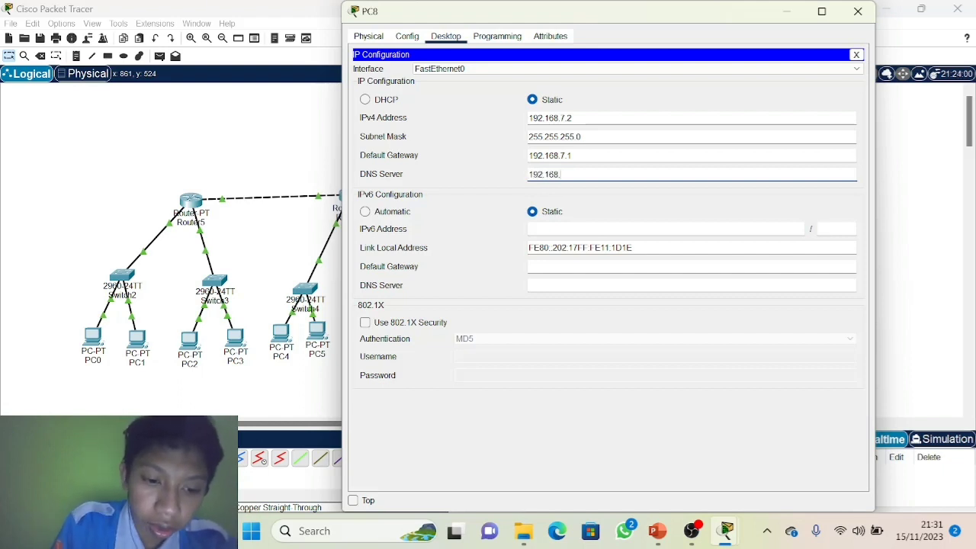
type("2")
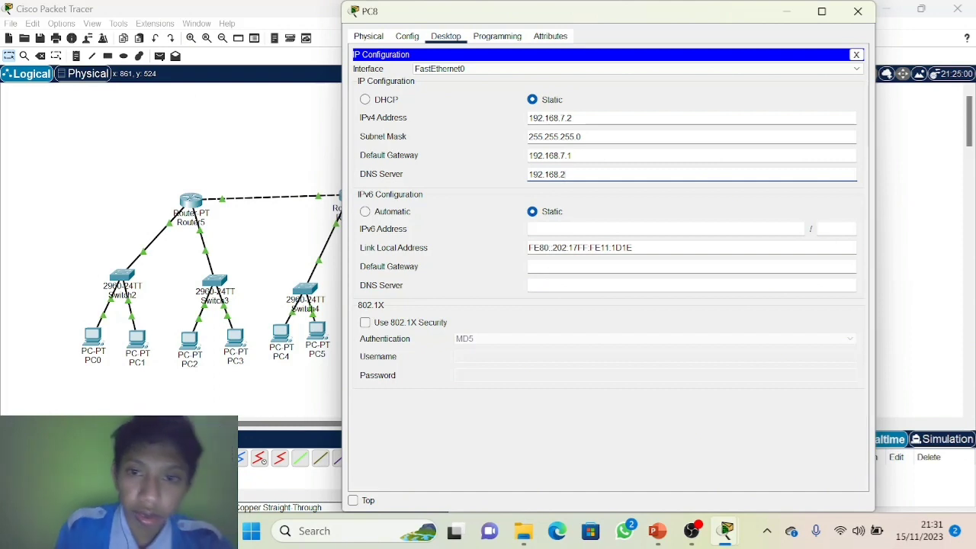
left_click(547, 349)
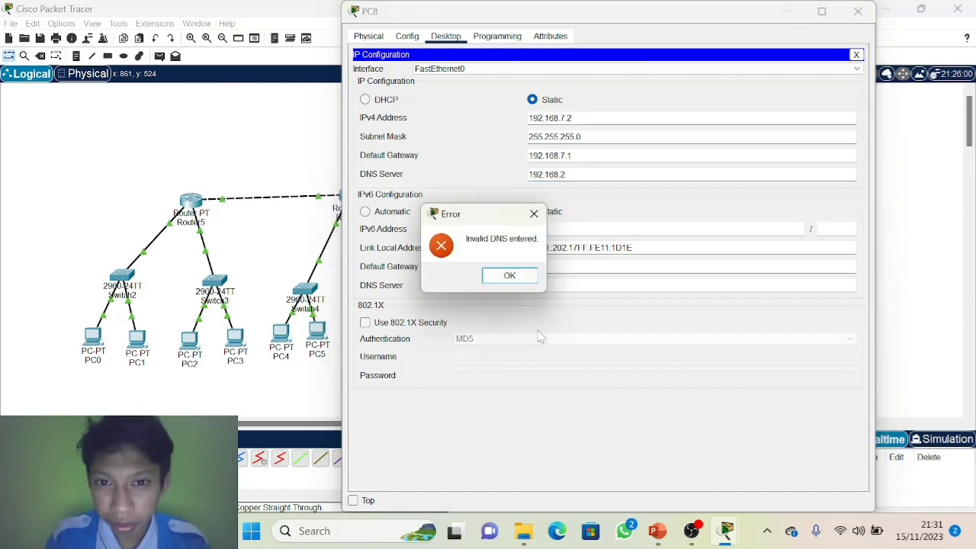
left_click(512, 276)
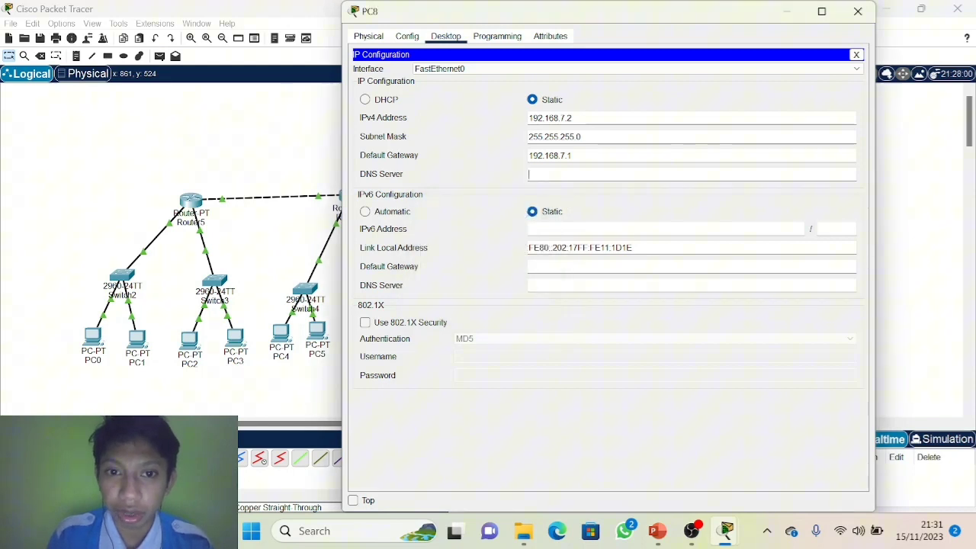
Step: Set PC8's IPv4 DNS server to 192.168.8.2 and close the PC8 window
type("192.168.8.2")
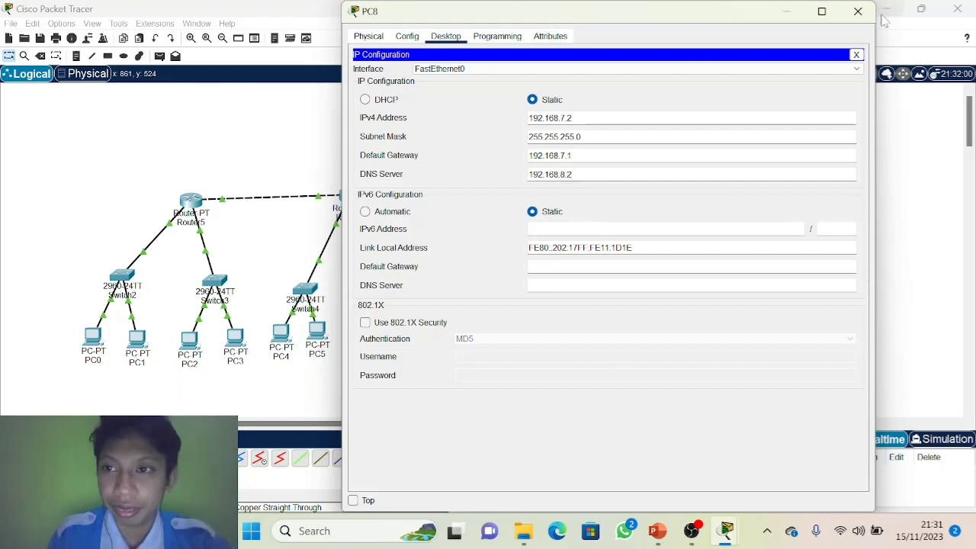
left_click(858, 11)
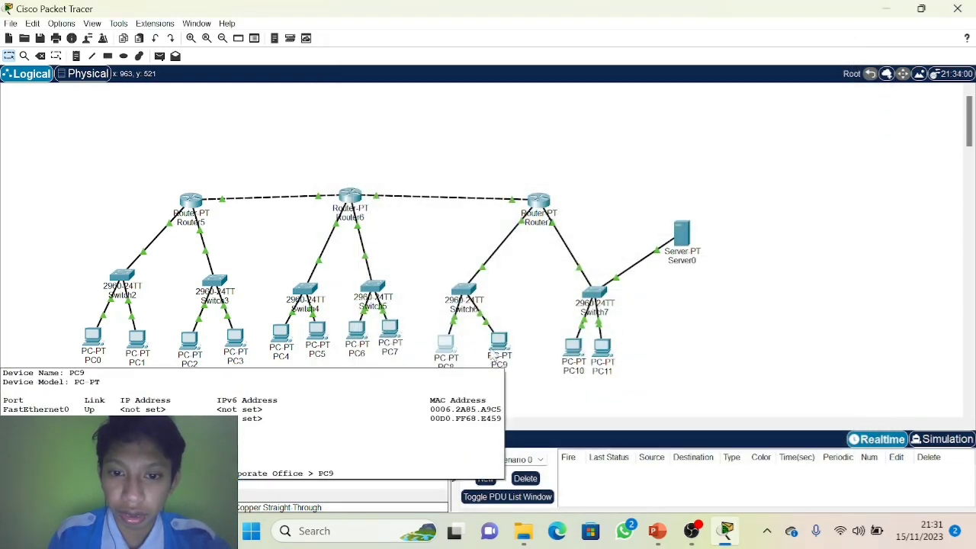
Step: Open PC9's IP configuration and set its static IPv4 address to 192.168.7.3 with subnet mask 255.255.255.0
left_click(495, 357)
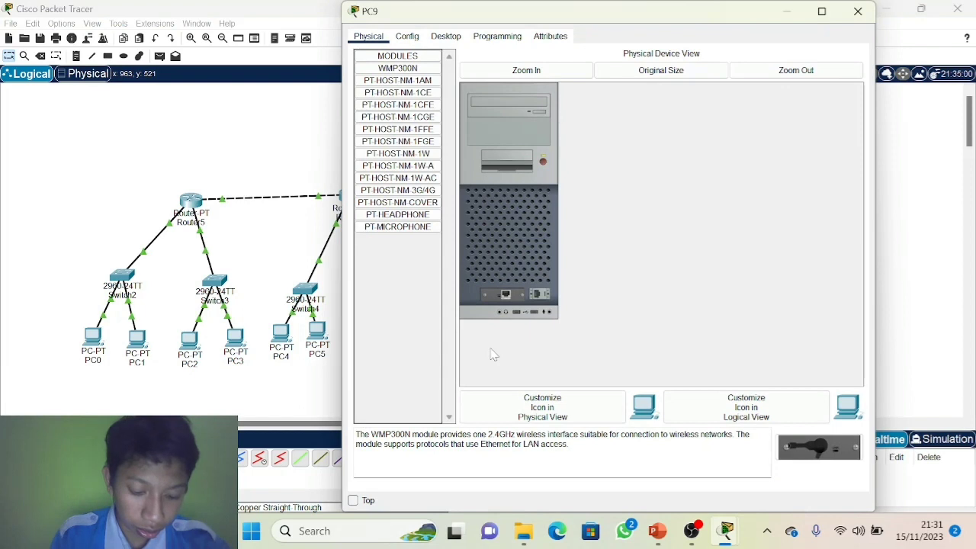
left_click(442, 37)
left_click(402, 76)
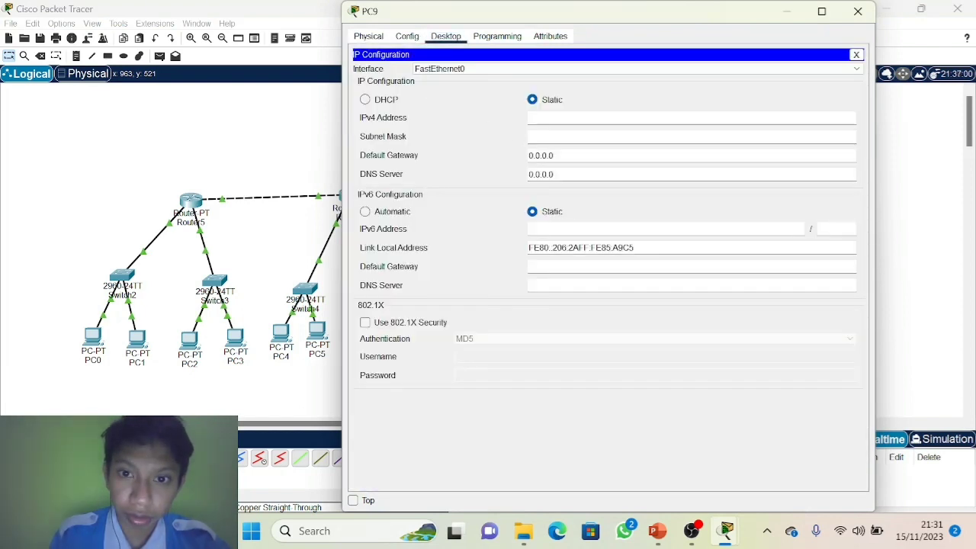
type("19")
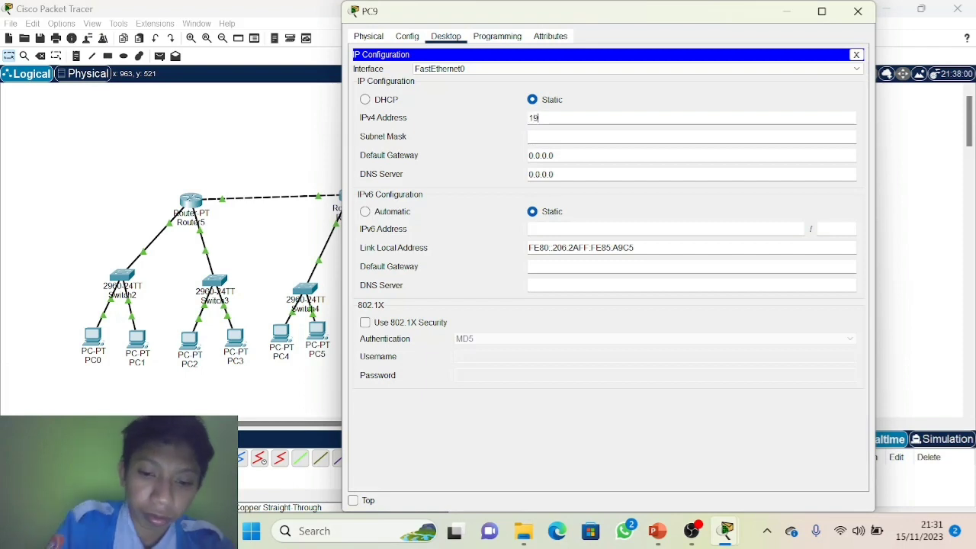
type("2.168.")
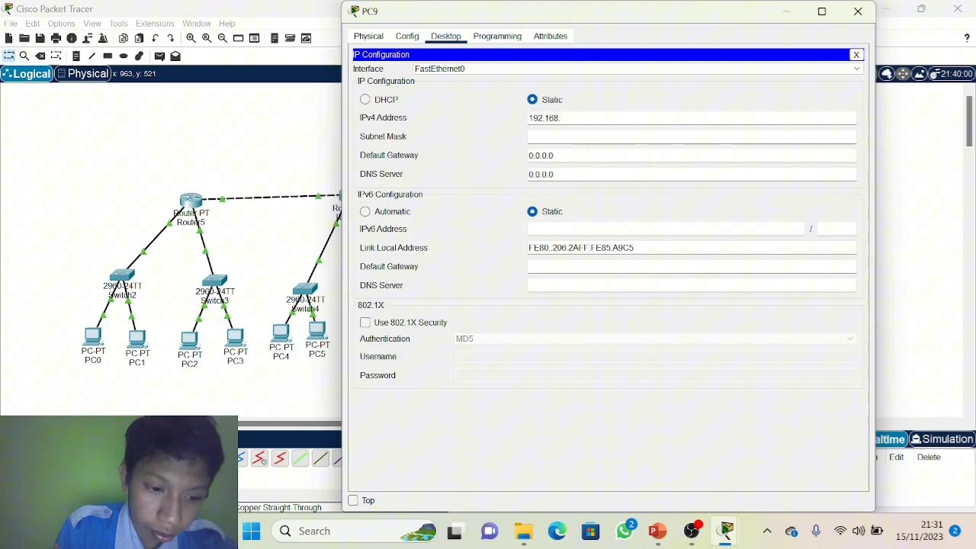
type("1.3")
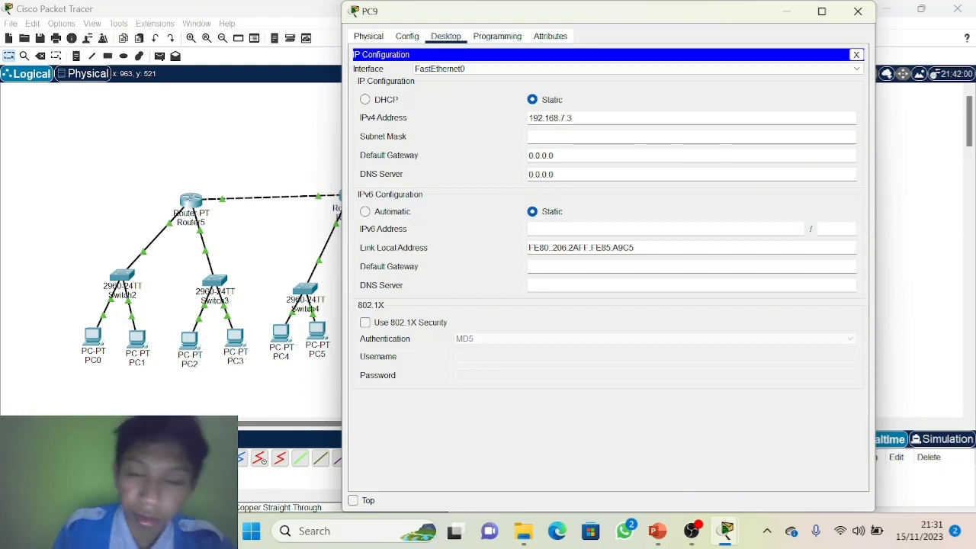
key("Tab")
Step: Set PC9's IPv4 default gateway to 192.168.7.1
key("Tab")
key("BackSpace")
type("192.168")
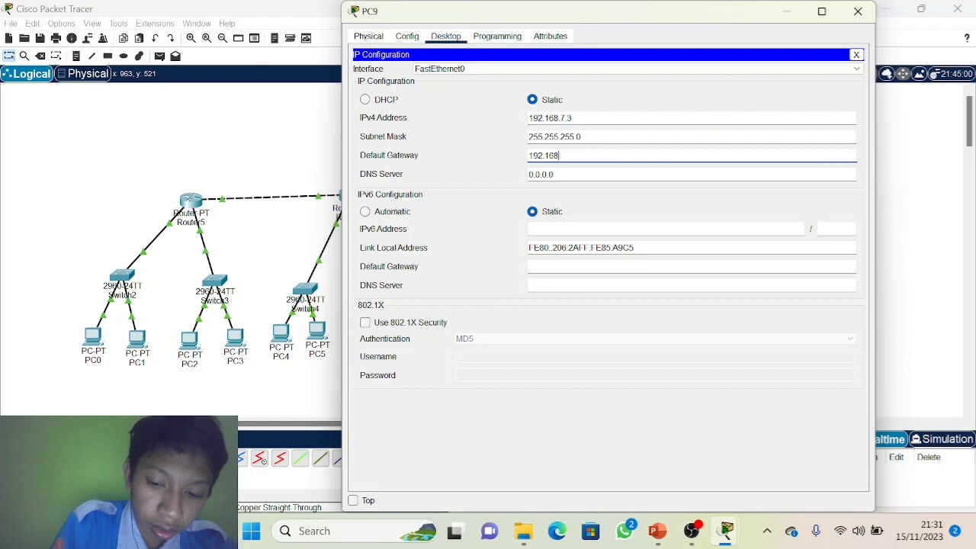
type(".7.1")
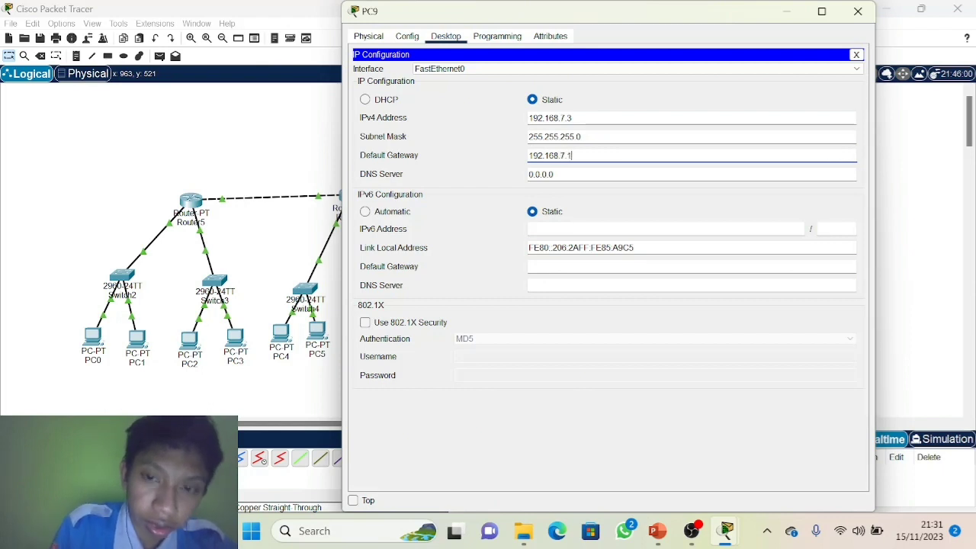
Step: Set PC9's IPv4 DNS server to 192.168.8.2 and close the PC9 window
key("Tab")
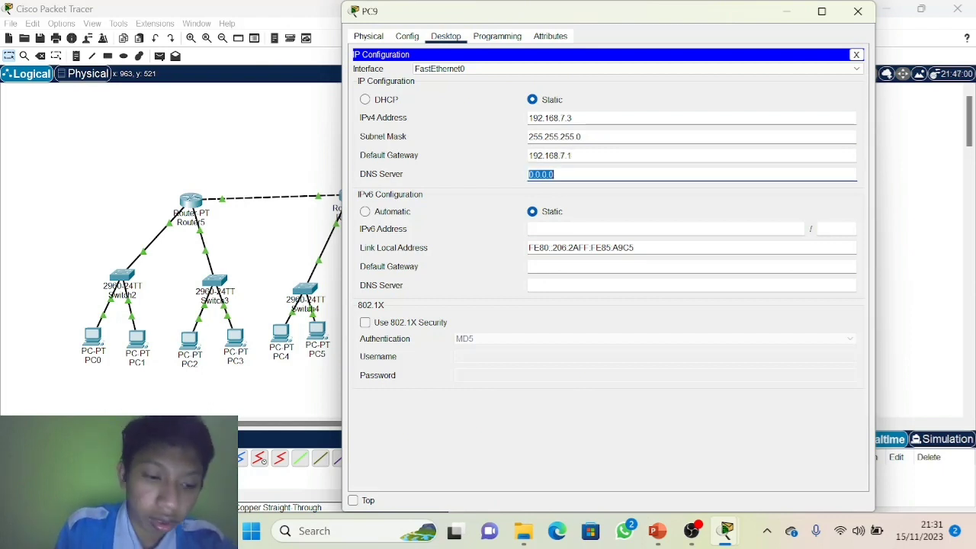
key("BackSpace")
type("19")
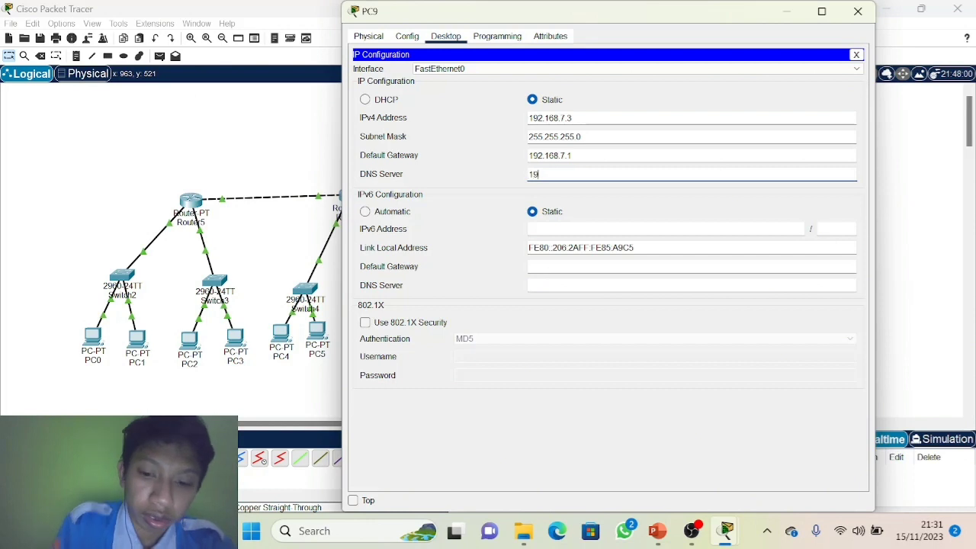
type("2.168.8.2")
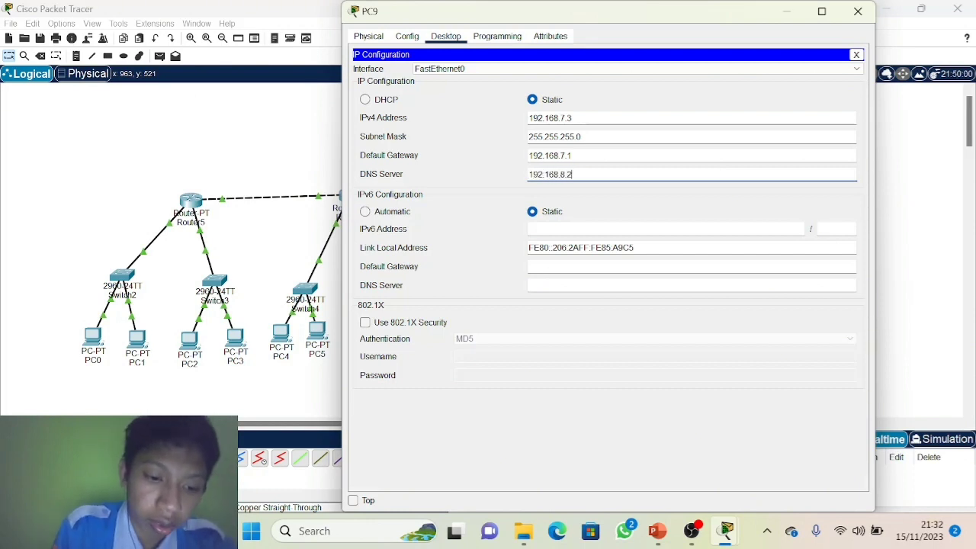
left_click(566, 421)
left_click(865, 17)
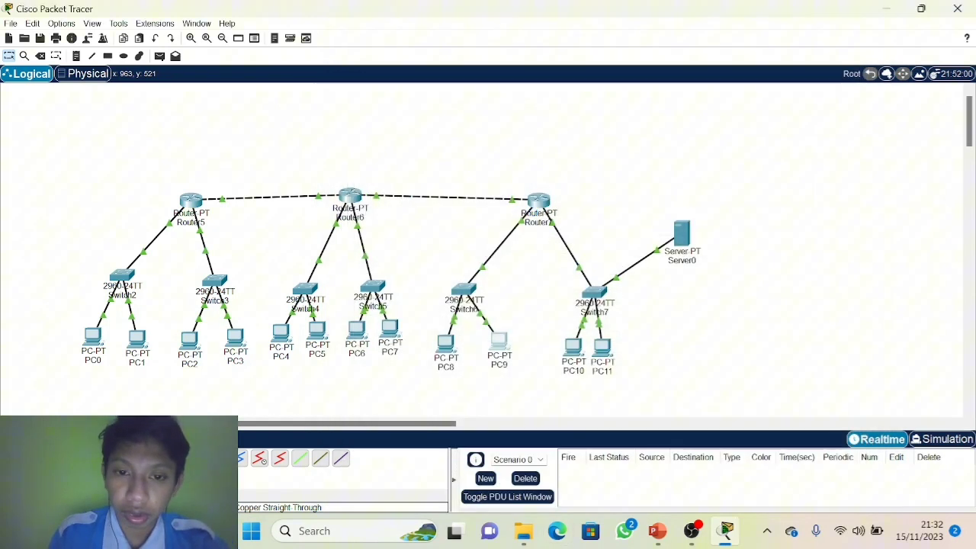
Step: Open PC10's IP configuration and set its static IPv4 address to 192.168.8.3 with subnet mask 255.255.255.0
left_click(572, 347)
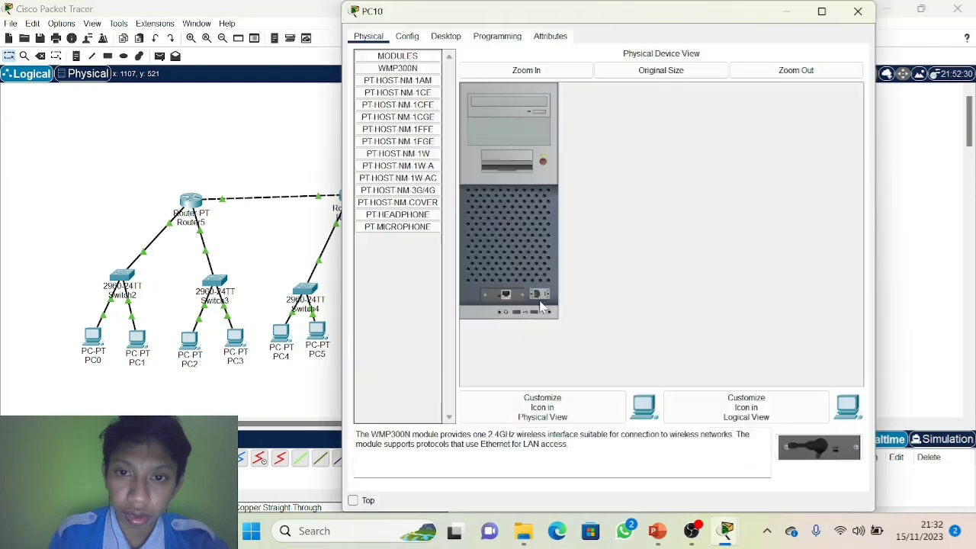
left_click(444, 38)
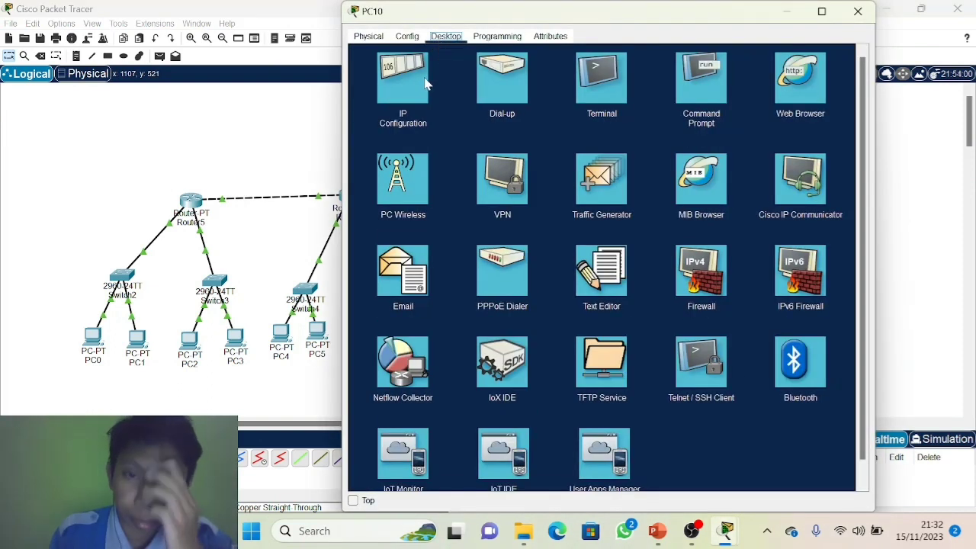
left_click(421, 81)
left_click(533, 119)
type("192")
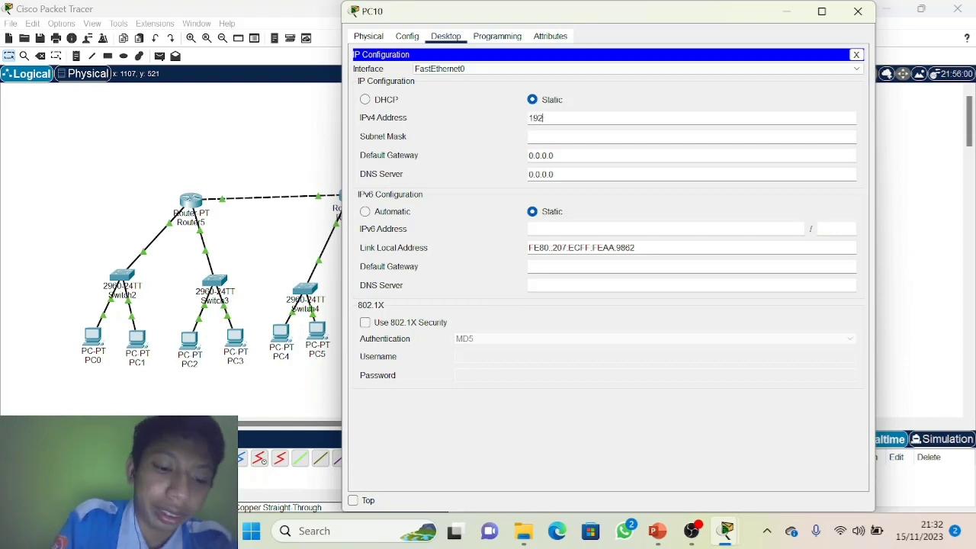
type(".168")
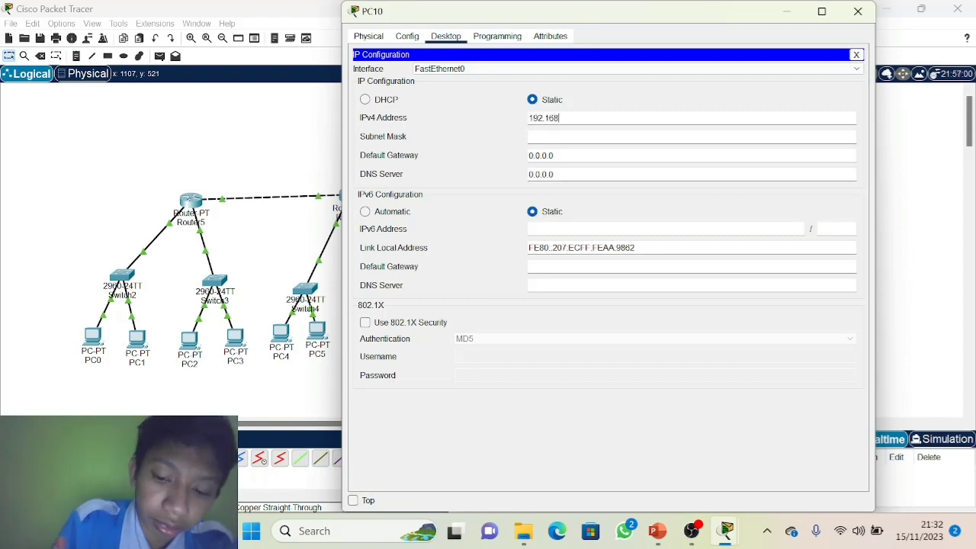
type(".8.3")
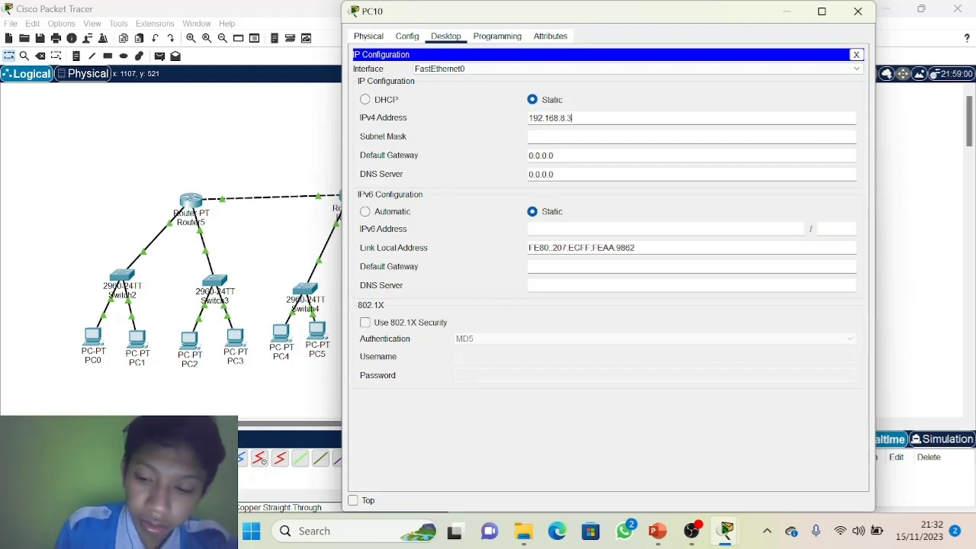
key("Tab")
Step: Set PC10's IPv4 default gateway to 192.168.8.1
key("Tab")
key("BackSpace")
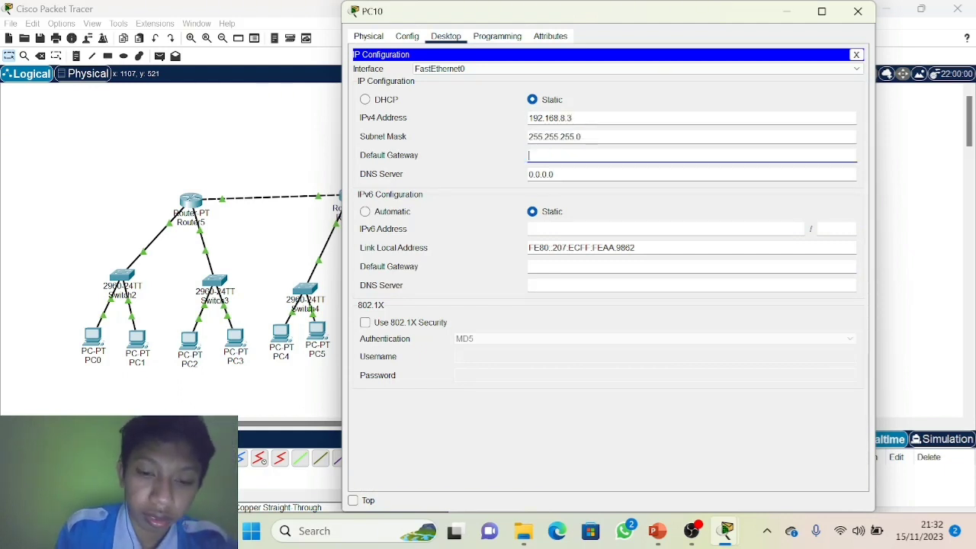
type("192.168.8")
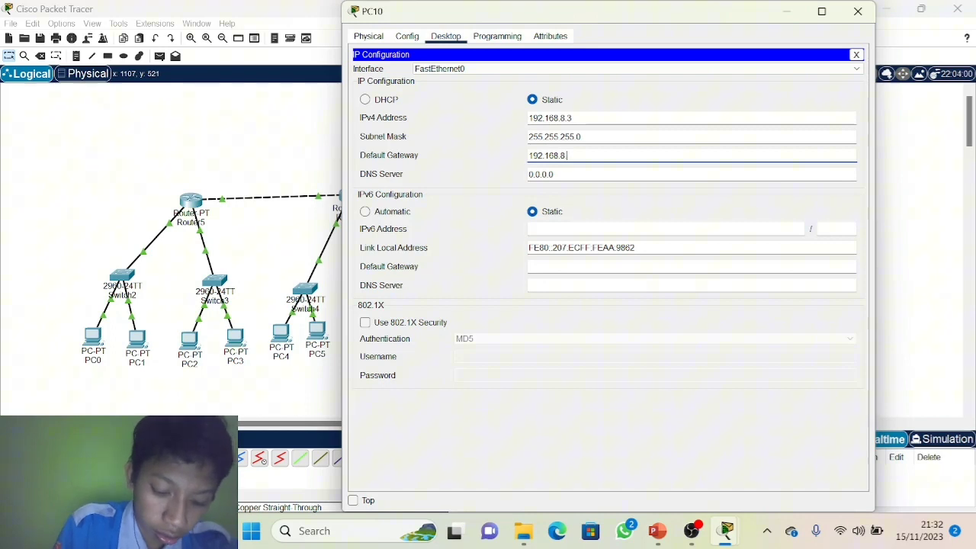
type(".1")
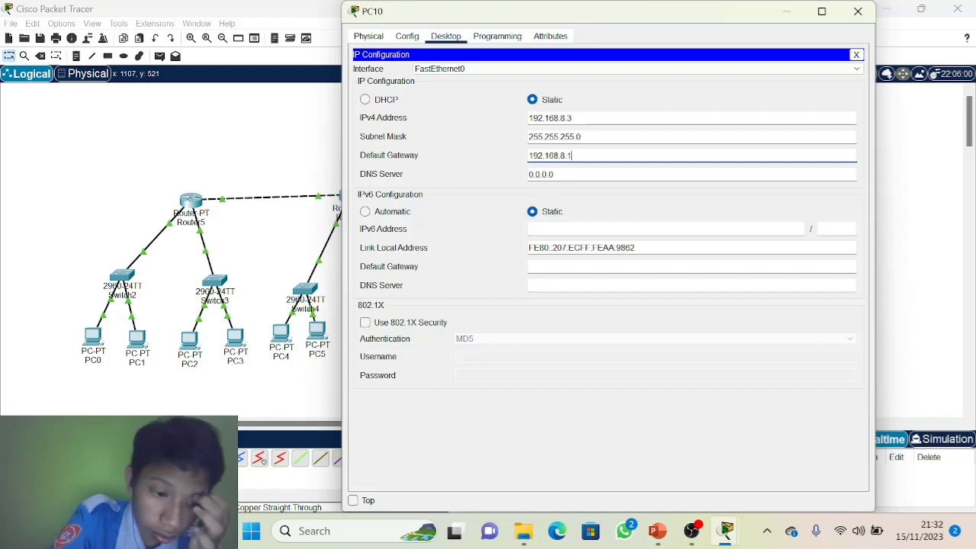
Step: Try to set PC10's IPv4 DNS server to 192.168,8.2
key("Tab")
key("BackSpace")
type("1")
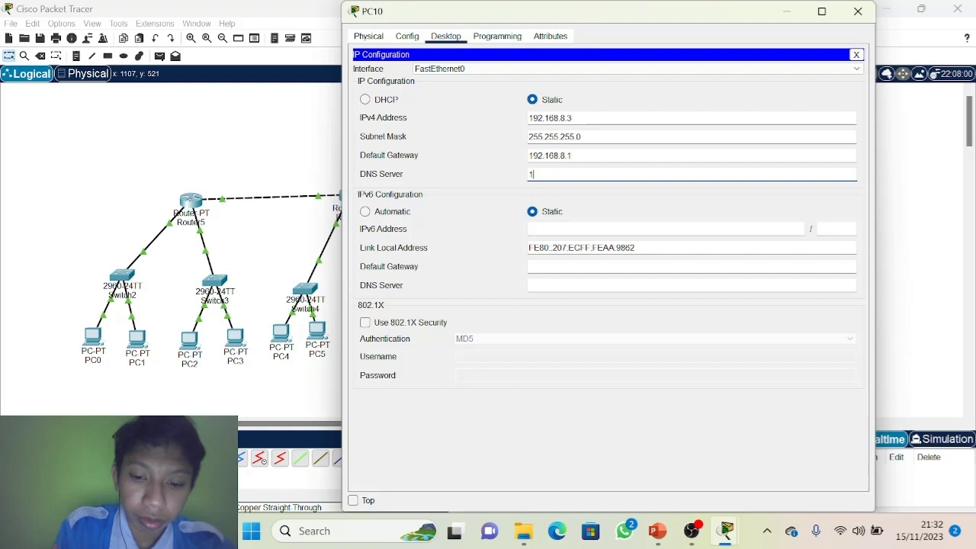
type("92.168")
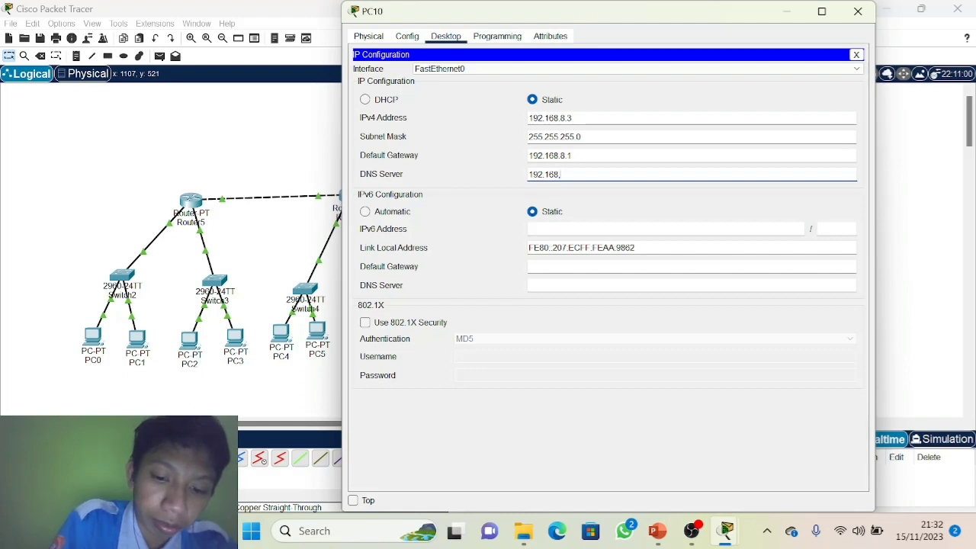
type(".8.2")
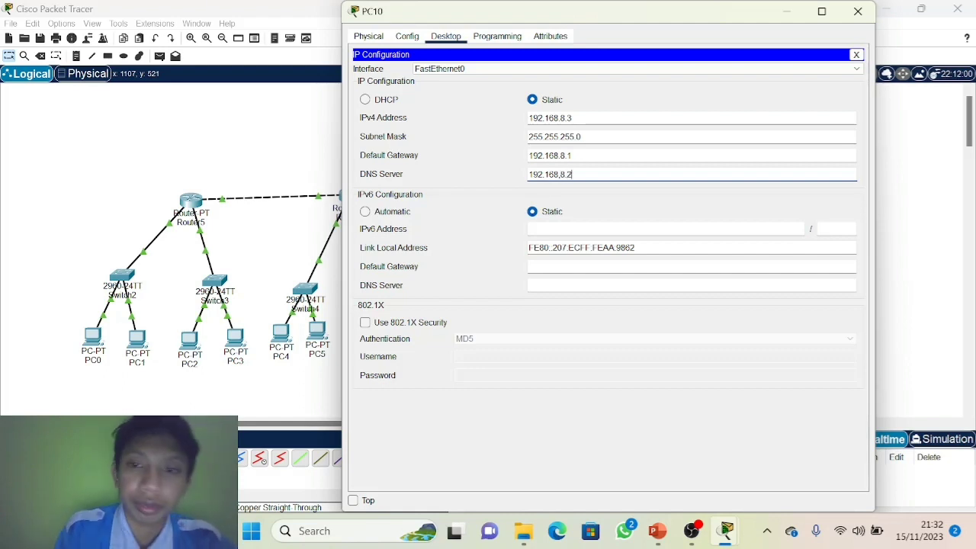
key("Return")
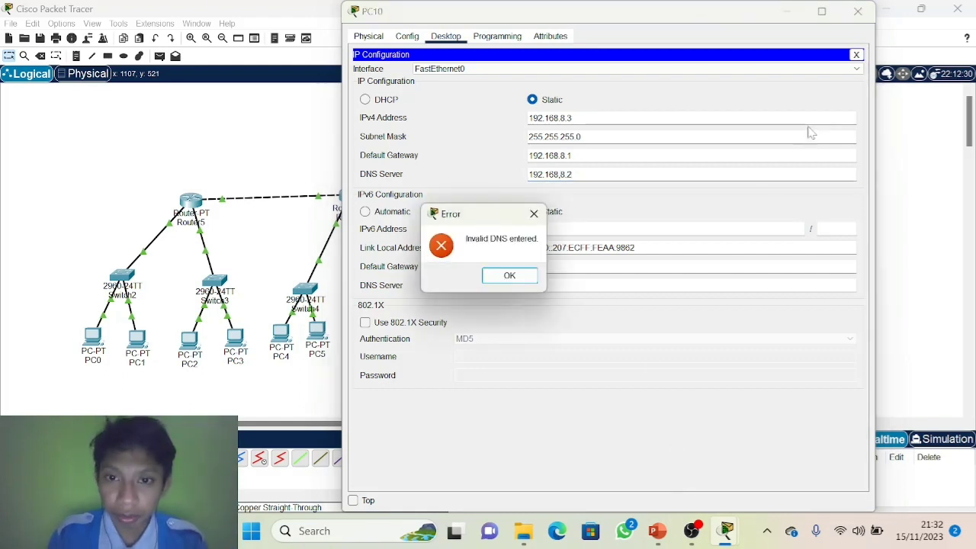
left_click(514, 274)
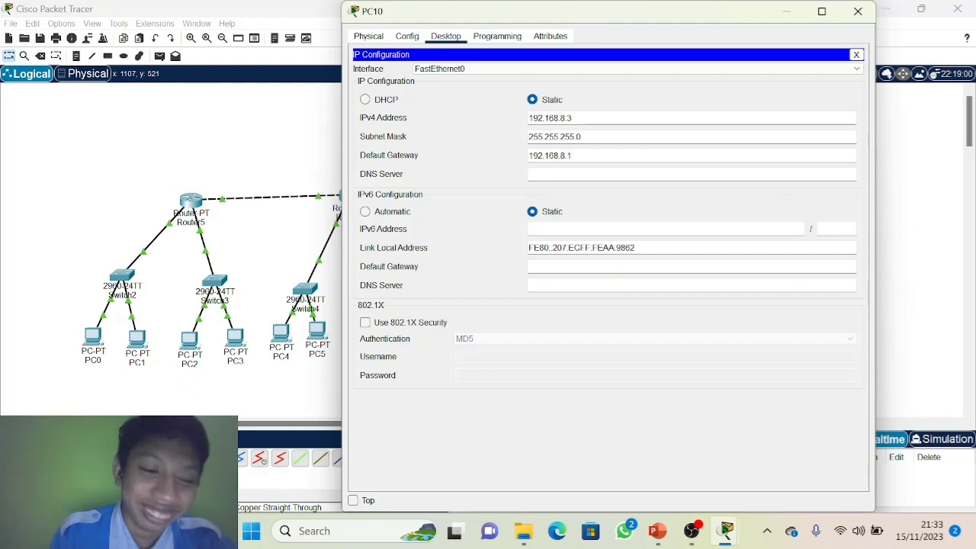
Step: Set PC10's IPv4 DNS server to 192.168.8.2 and close the PC10 window
type("192")
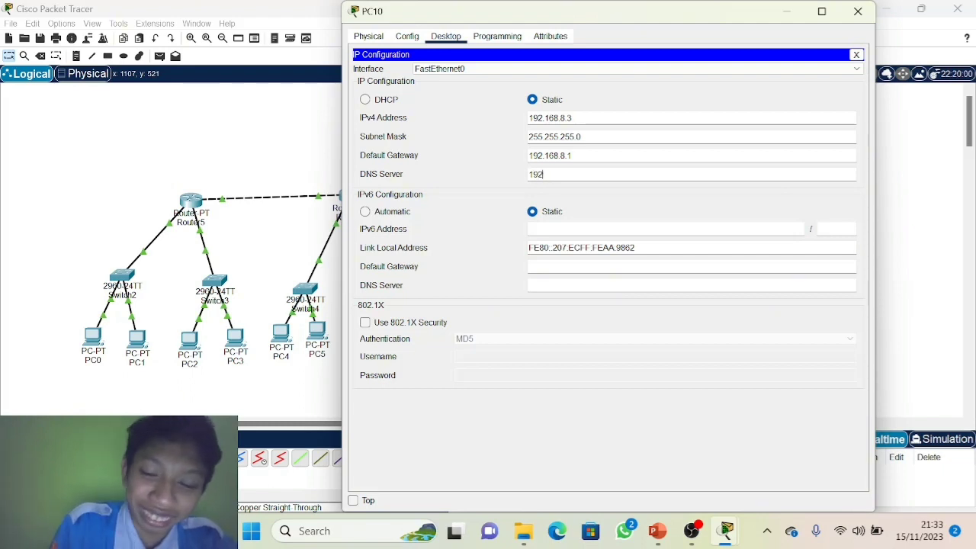
type(".168.8.1")
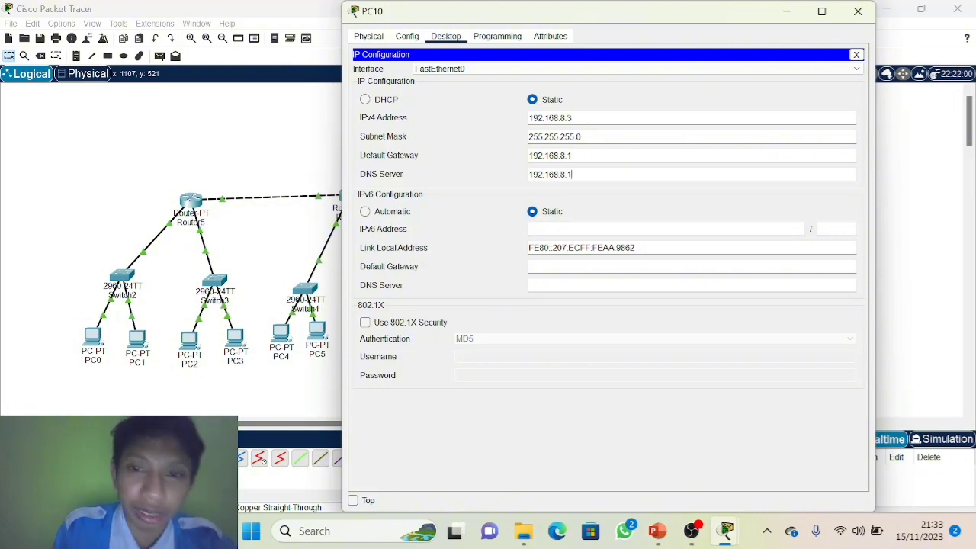
type("2")
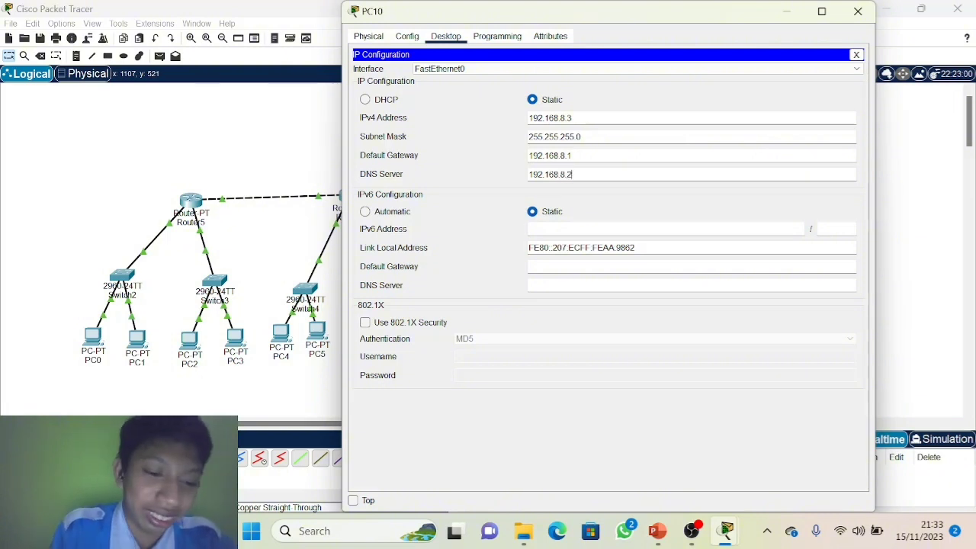
left_click(856, 12)
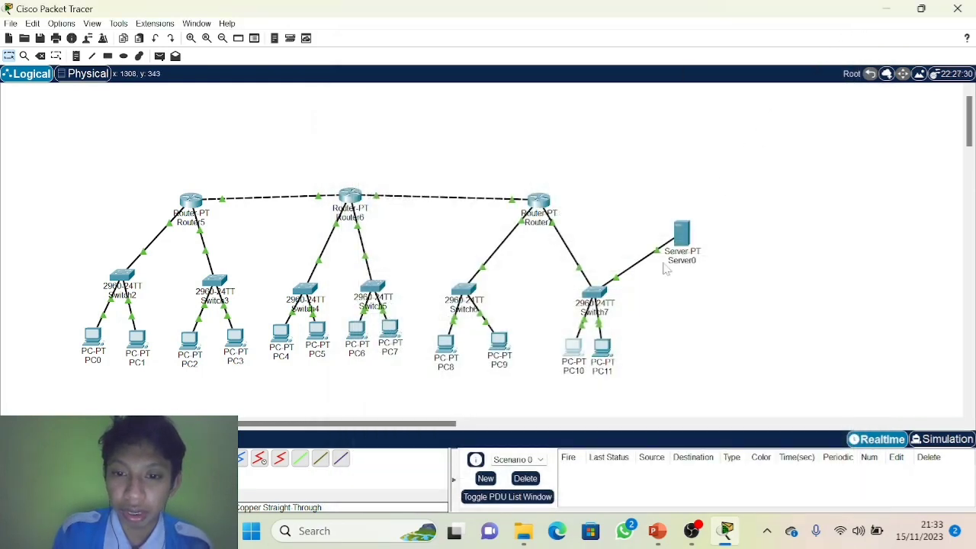
Step: Open PC11's IP configuration and set its static IPv4 address to 192.168.8.4 with subnet mask 255.255.255.0
left_click(602, 347)
left_click(445, 37)
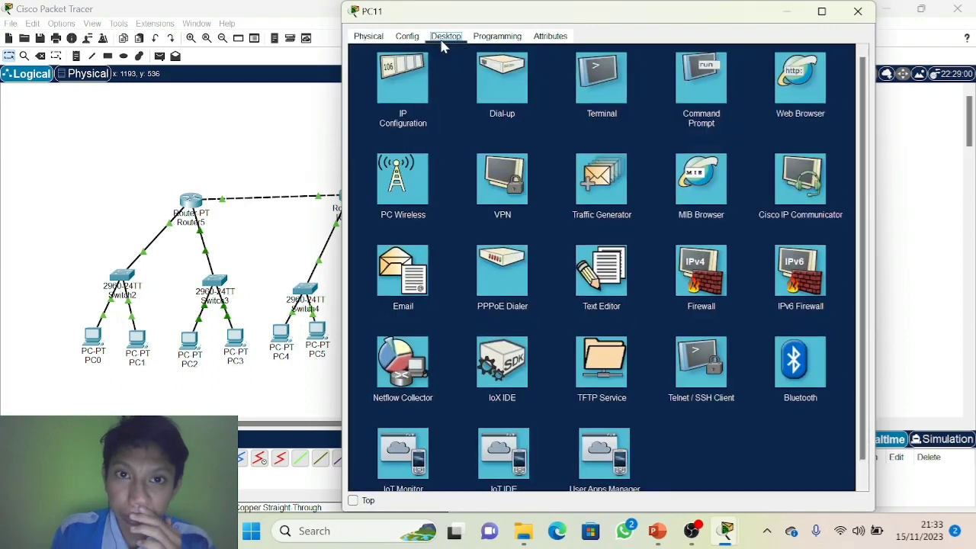
left_click(403, 84)
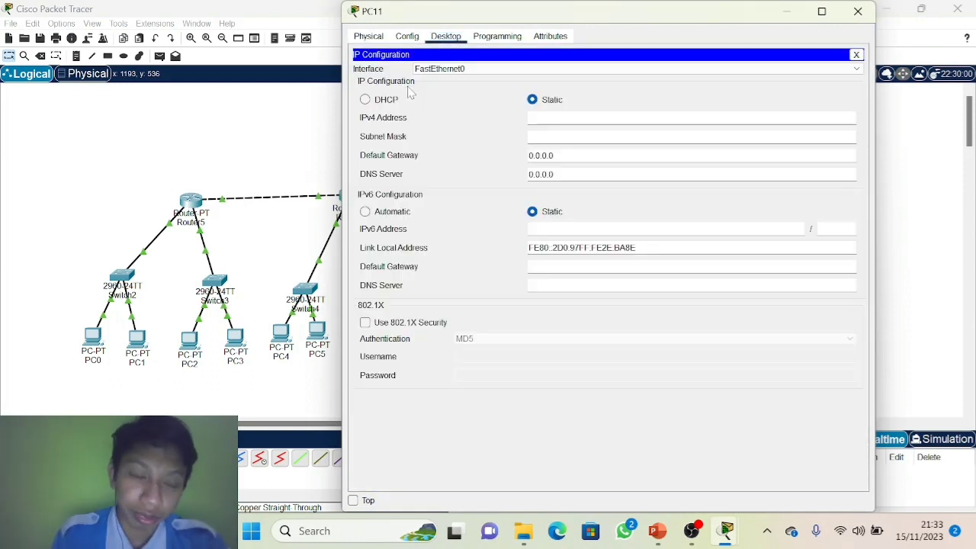
left_click(531, 120)
type("19")
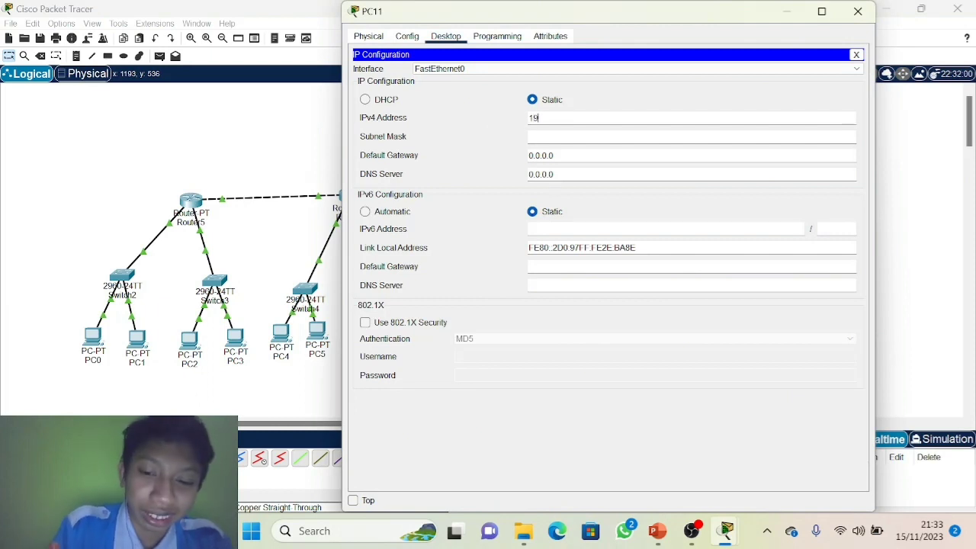
type("2.168")
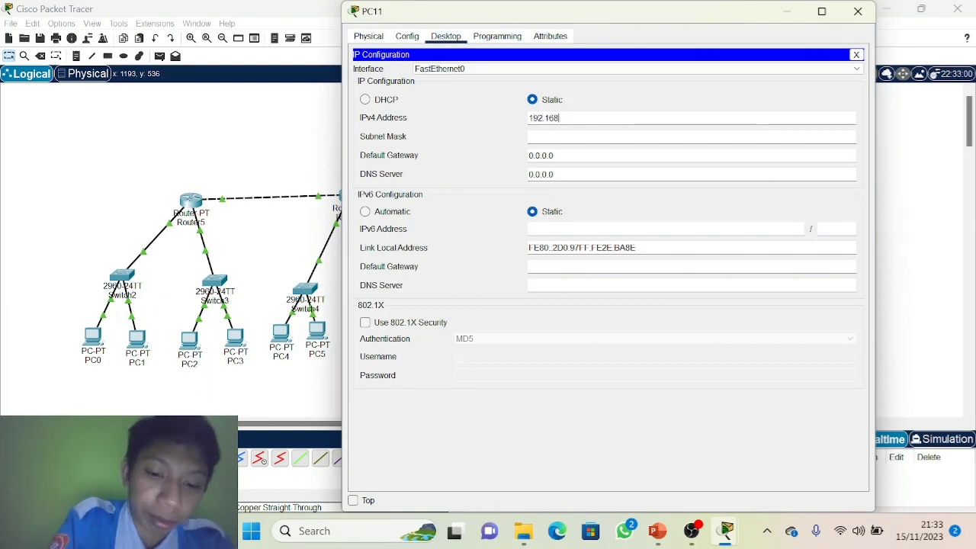
type(".8")
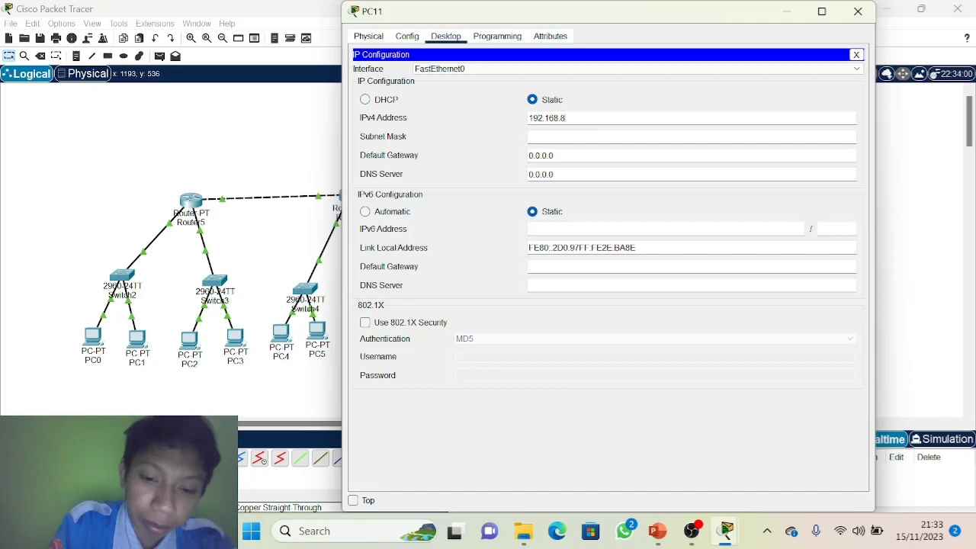
type(".4")
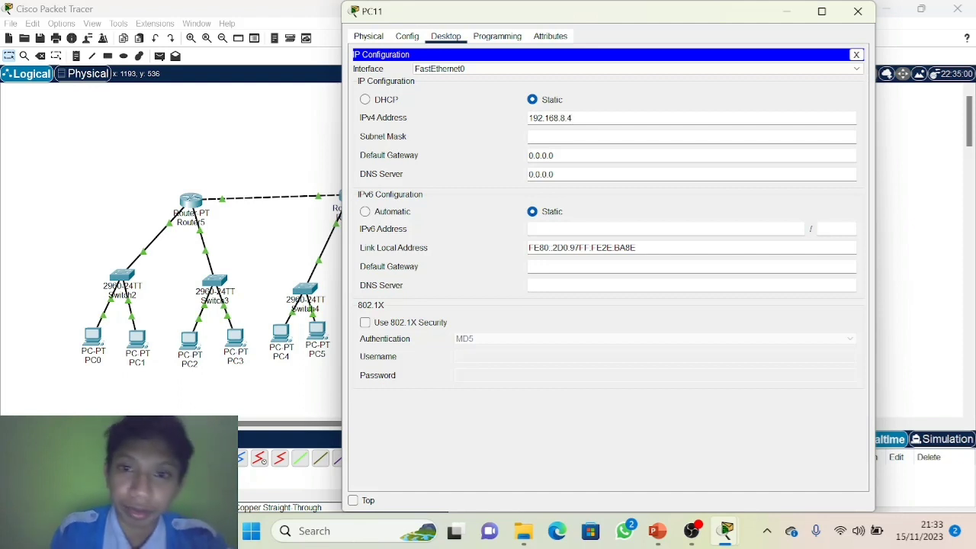
key("Tab")
Step: Set PC11's IPv4 default gateway to 192.168.8.1
key("Tab")
key("BackSpace")
type("1")
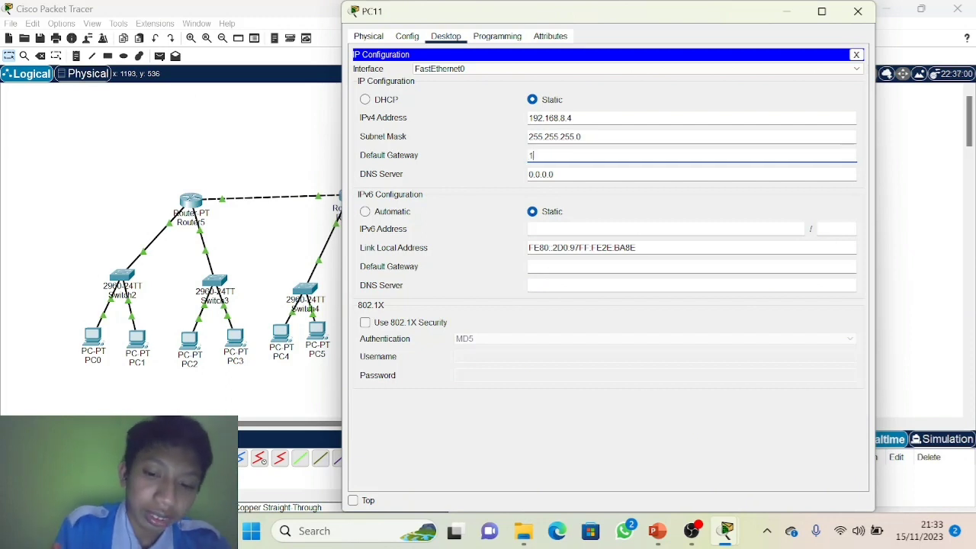
type("92.168")
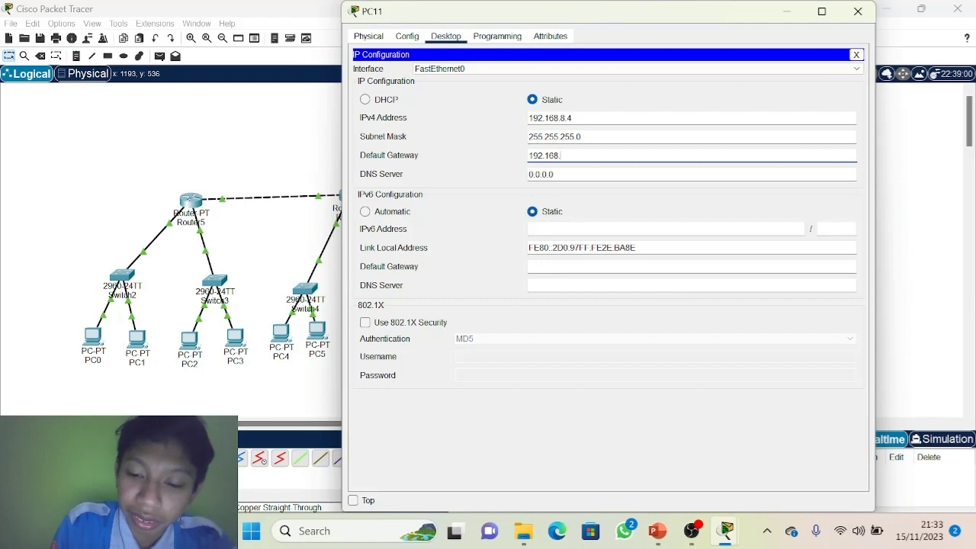
type(".")
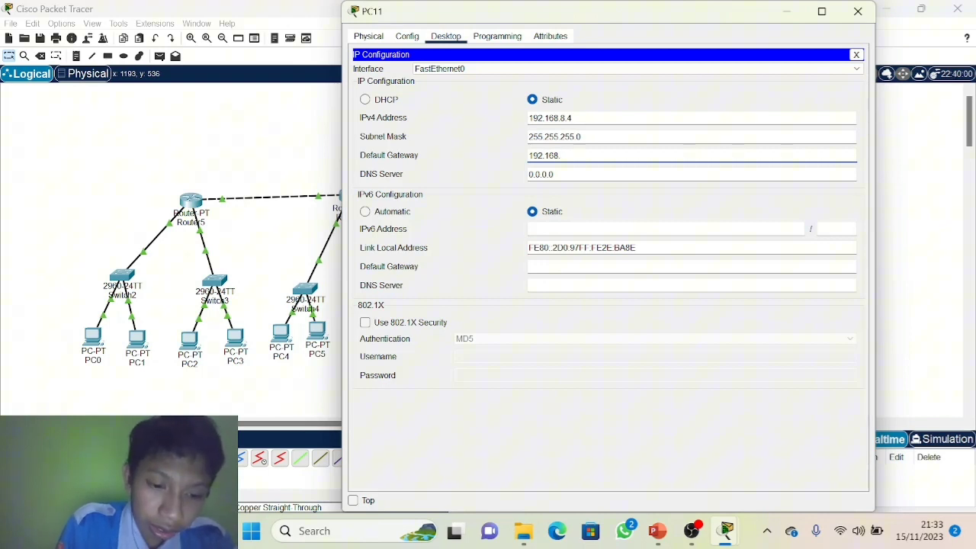
type("8.1")
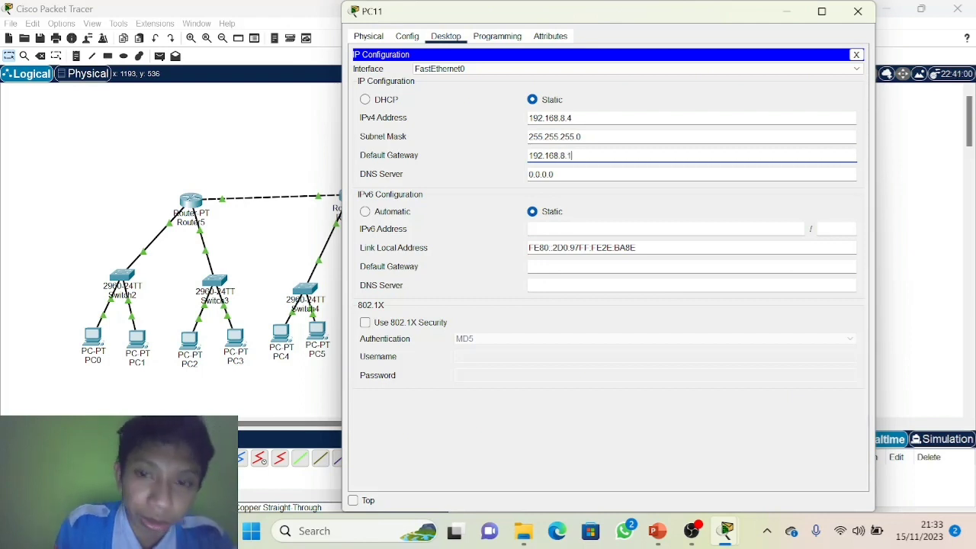
Step: Set PC11's IPv4 DNS server to 192.168.8.2 and close the PC11 window
key("Tab")
key("BackSpace")
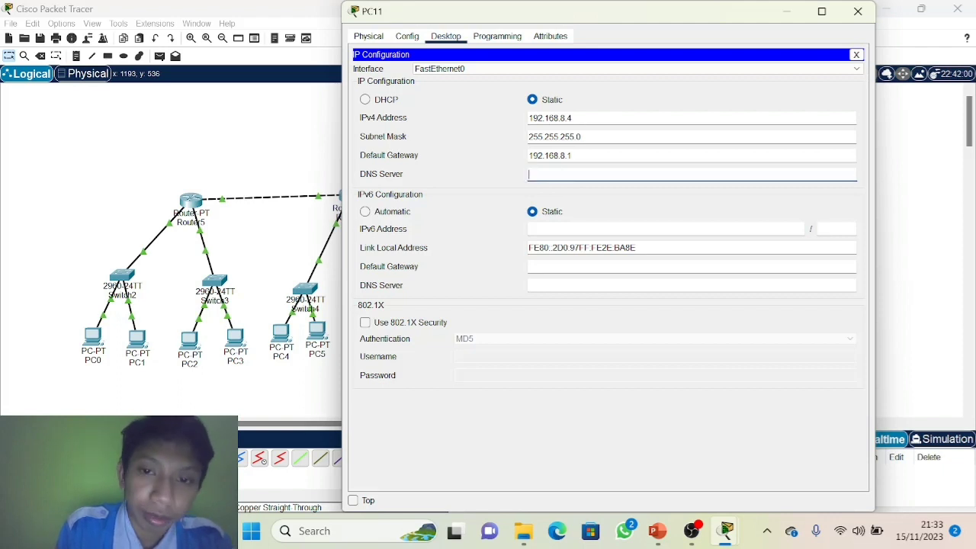
type("19")
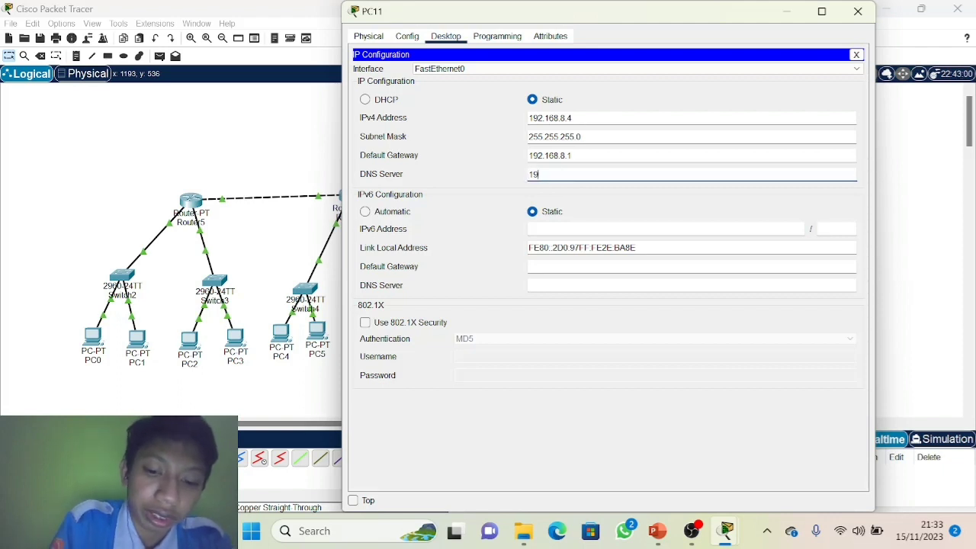
type("2.168")
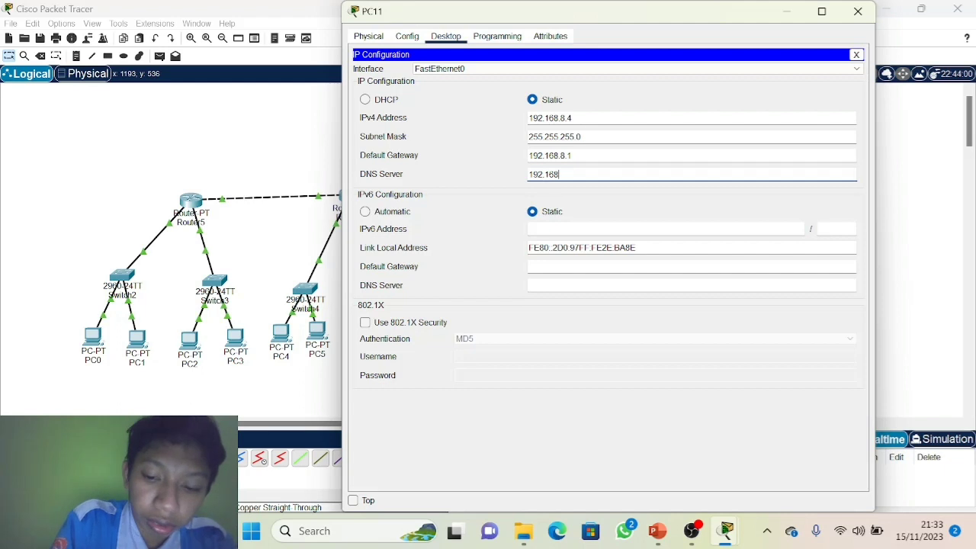
type(".")
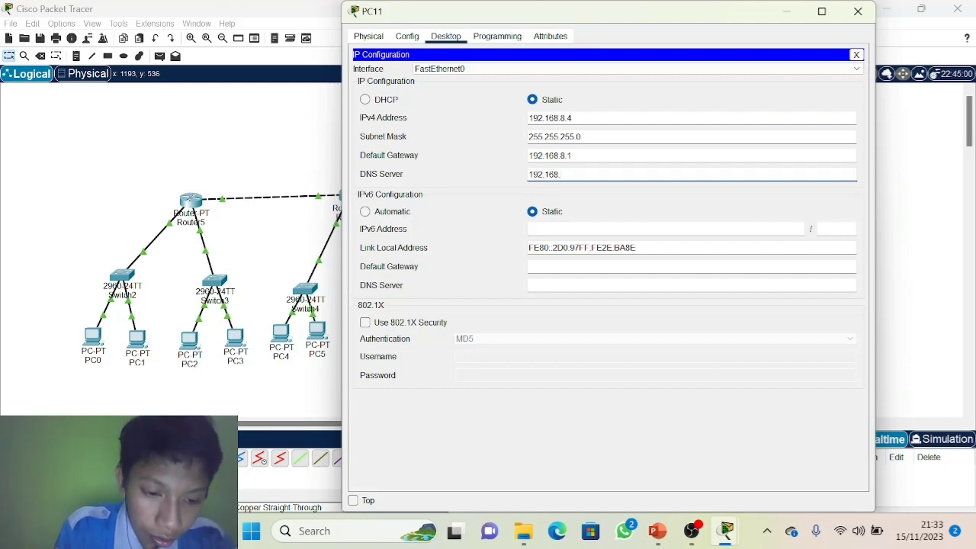
type("8.2")
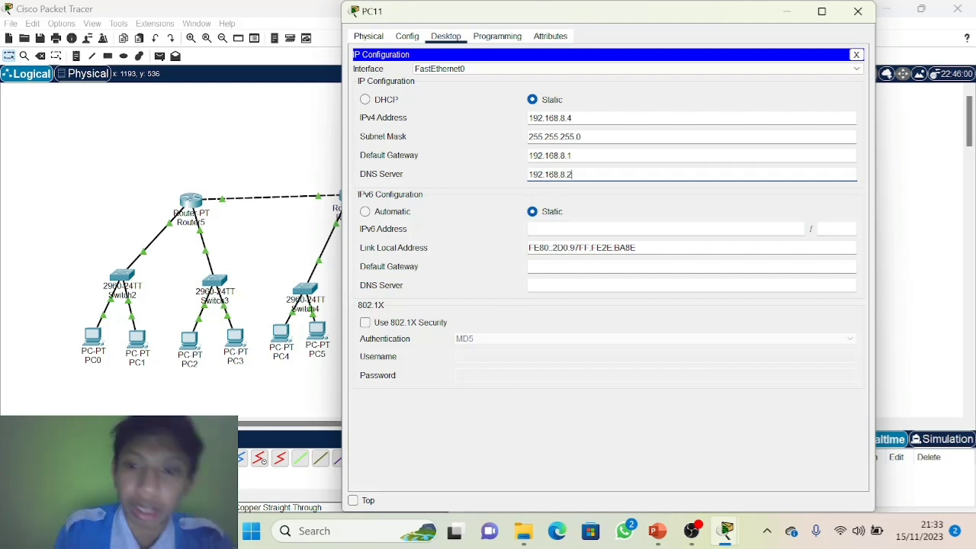
left_click(564, 341)
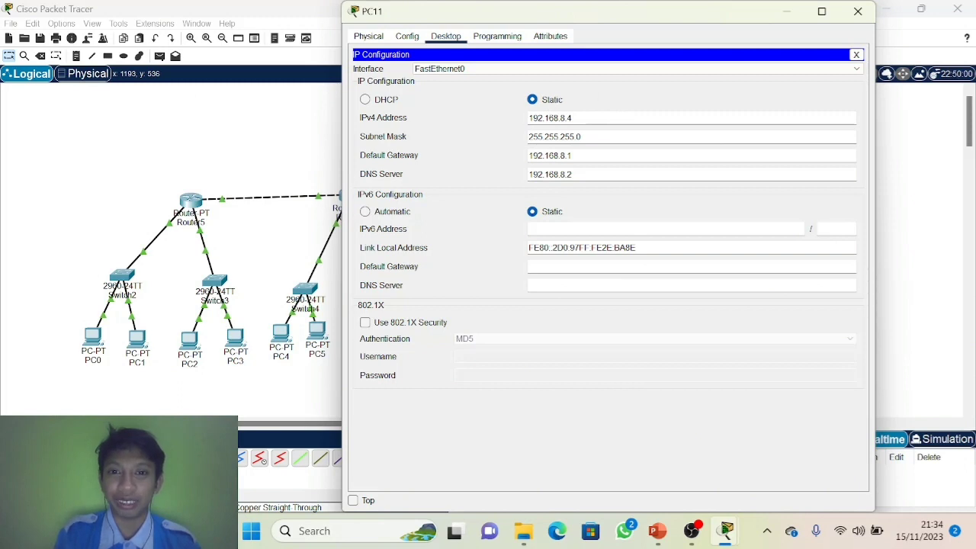
left_click(858, 10)
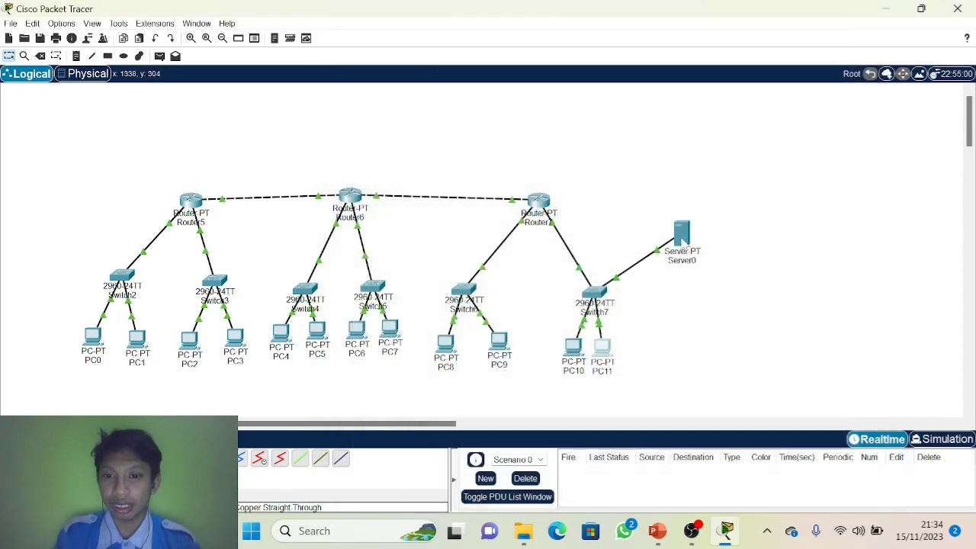
Step: Open Server0's FastEthernet0 settings and set its static IPv4 address to 192.168.8.2 with subnet mask 255.255.255.0
left_click(683, 237)
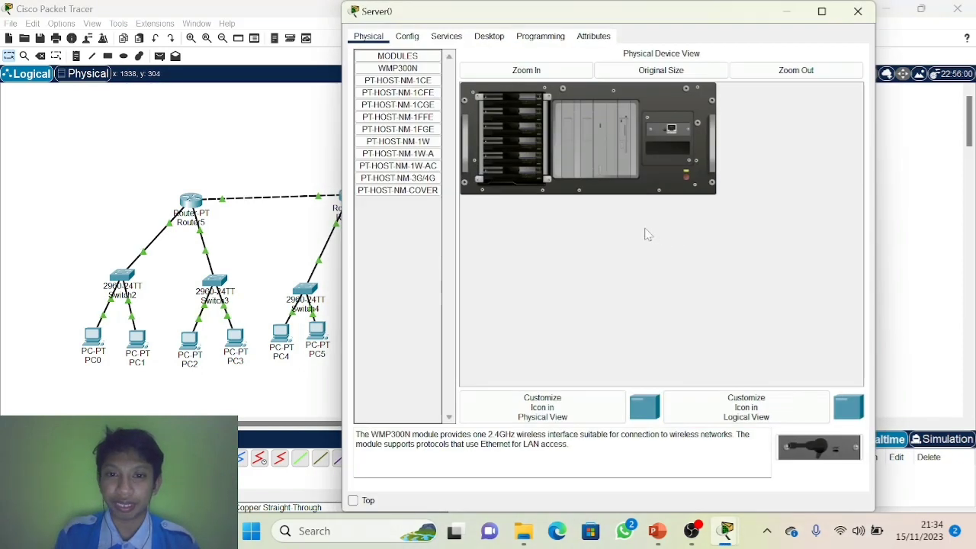
left_click(405, 36)
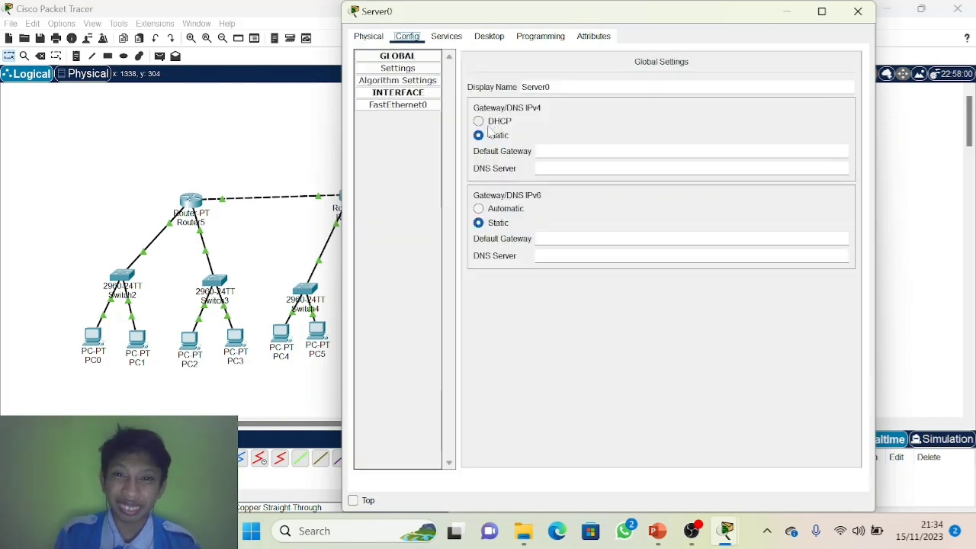
left_click(389, 105)
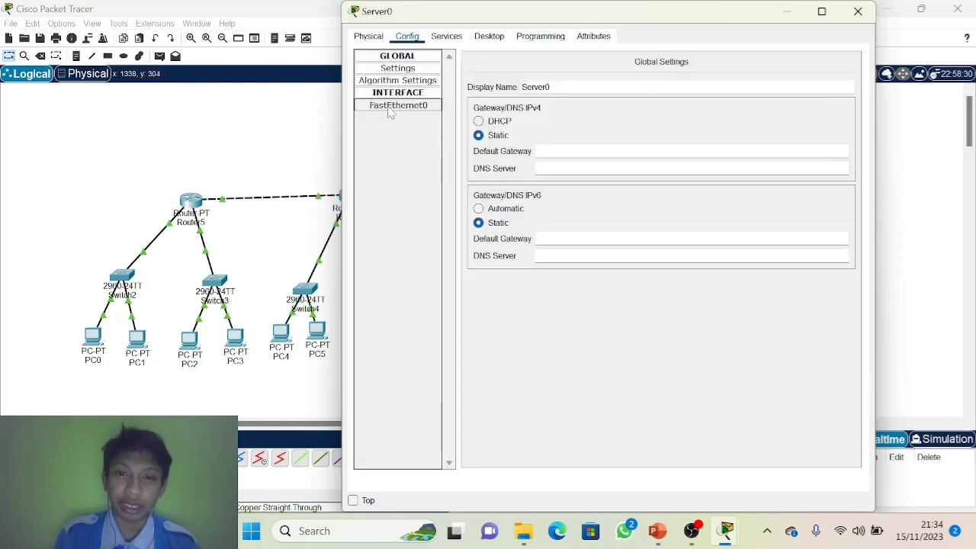
left_click(685, 160)
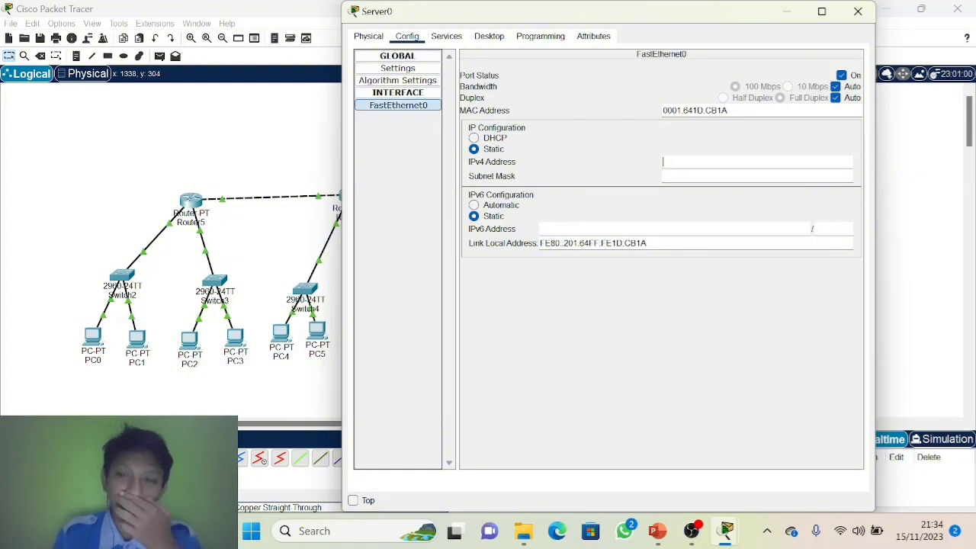
type("192")
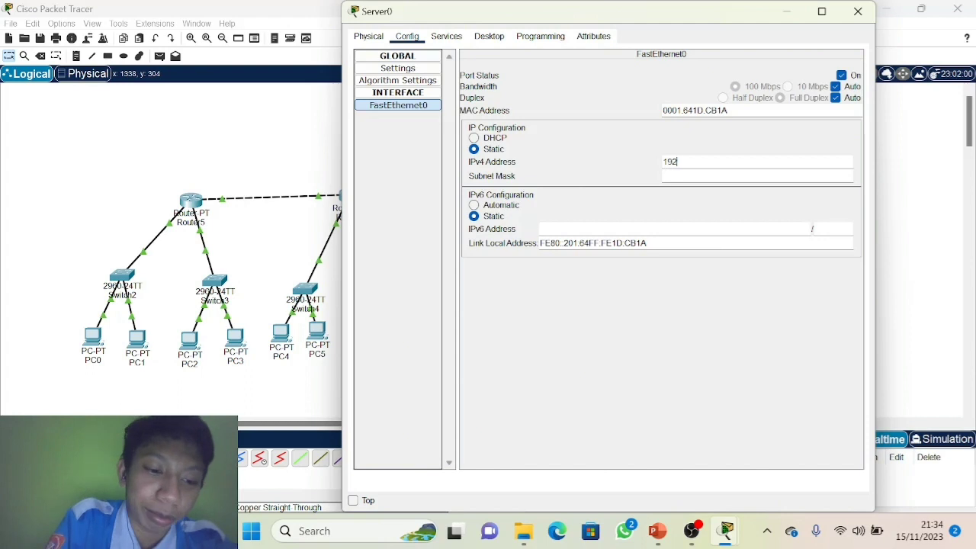
type(".168")
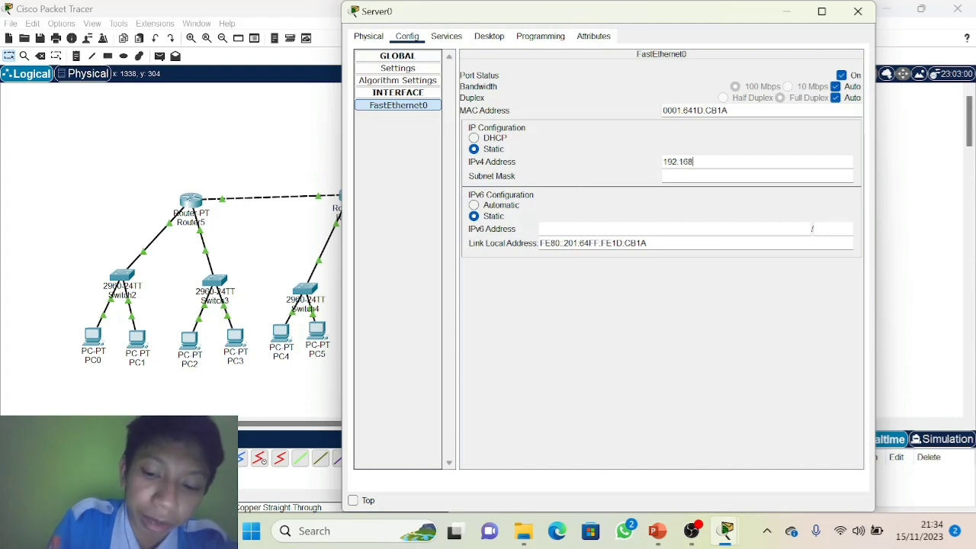
type(".8")
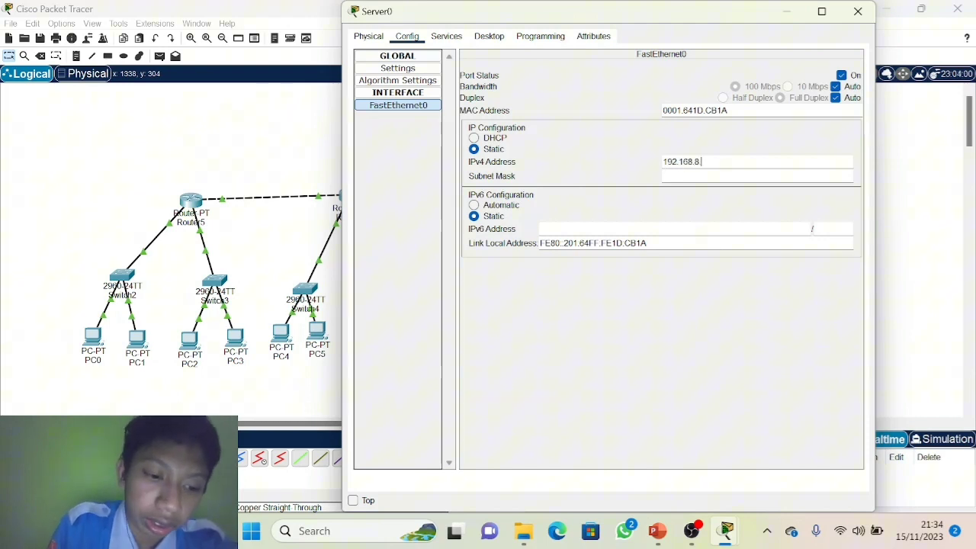
type(".2")
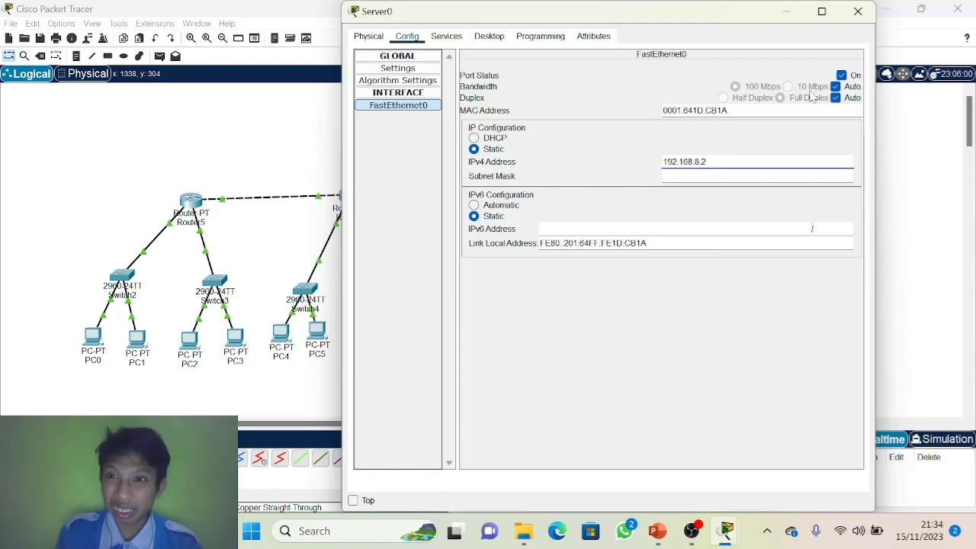
key("Tab")
left_click(743, 176)
left_click(710, 243)
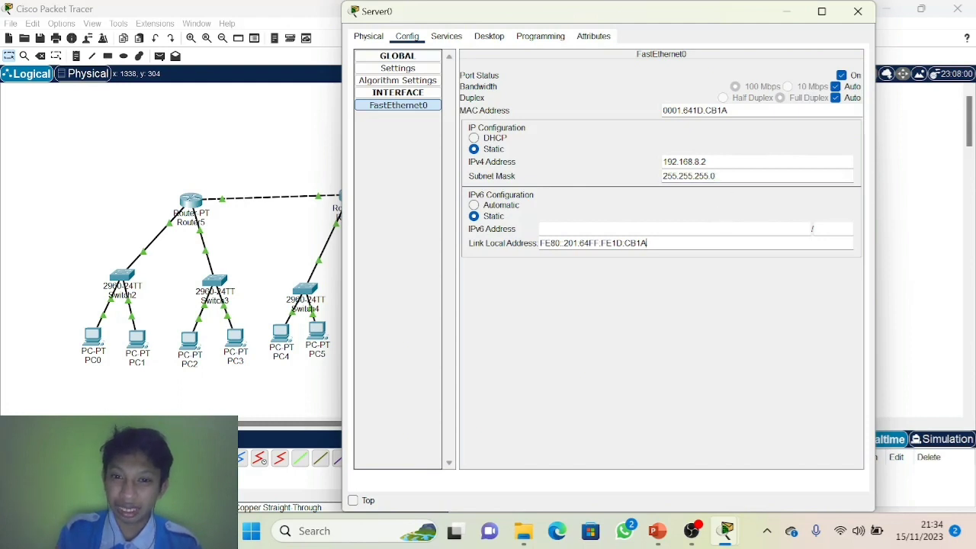
key("Tab")
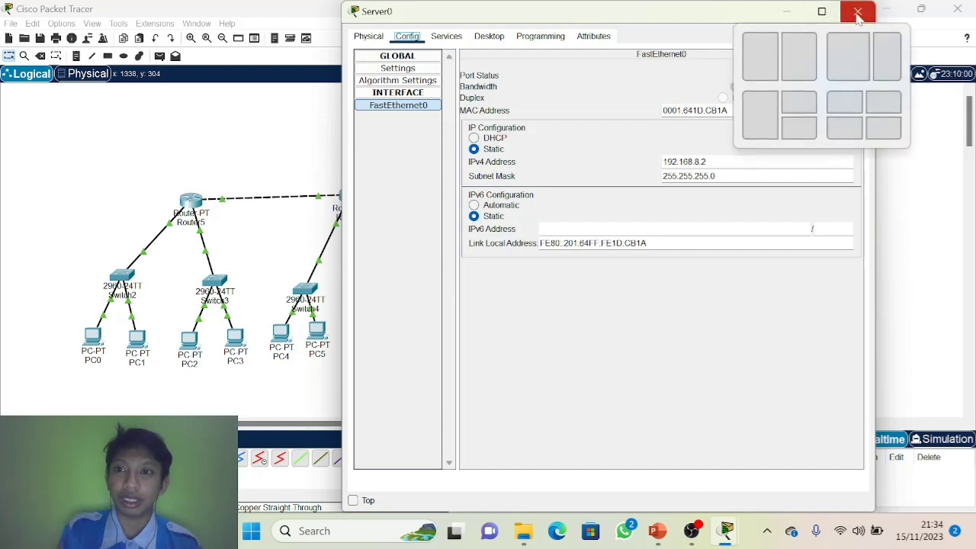
Step: Open Server0's IP configuration and set its IPv4 default gateway to 192.168.8.1
left_click(488, 37)
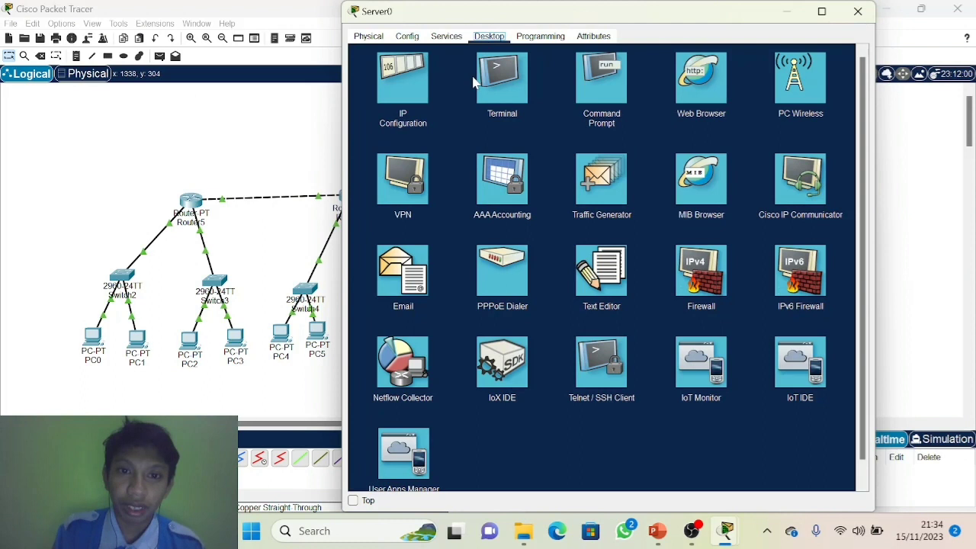
left_click(413, 82)
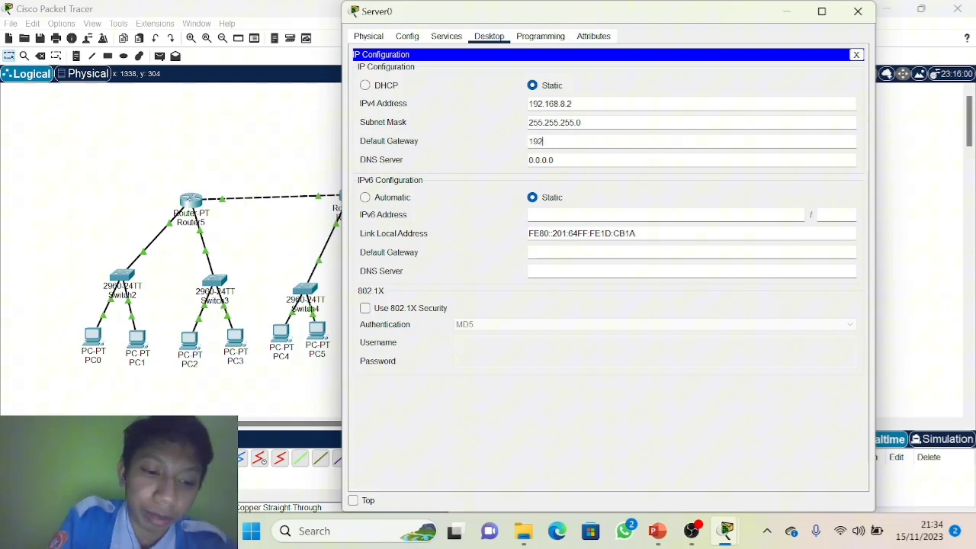
type("8.81")
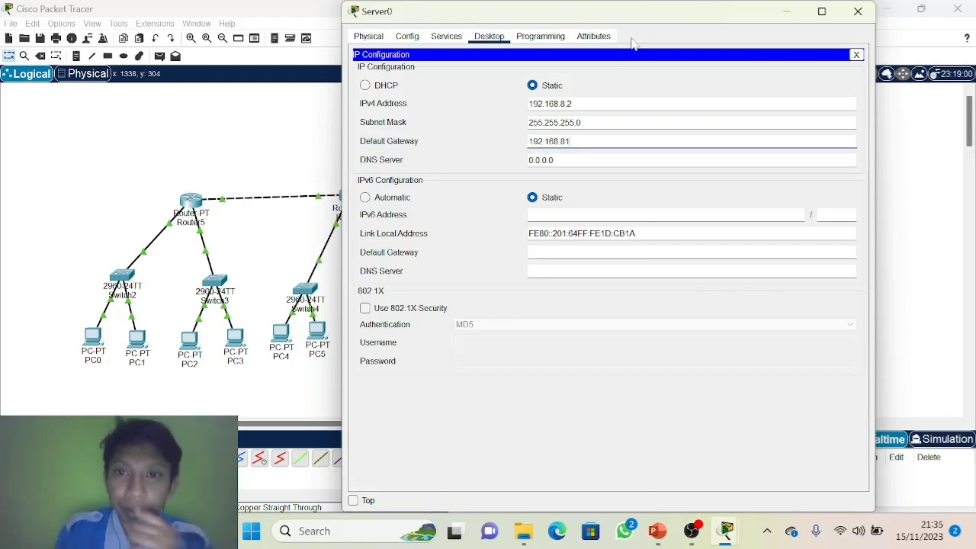
left_click_drag(647, 14, 761, 304)
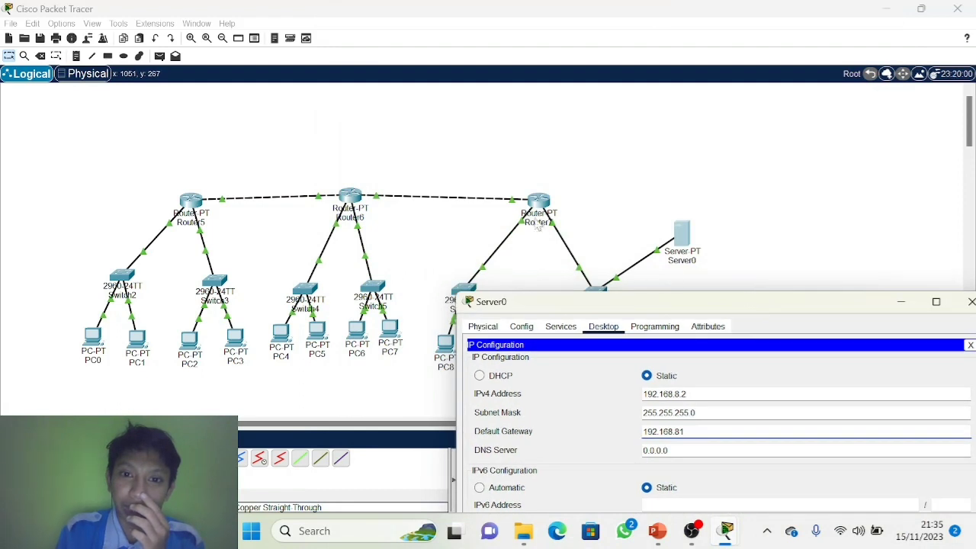
left_click_drag(622, 311, 624, 343)
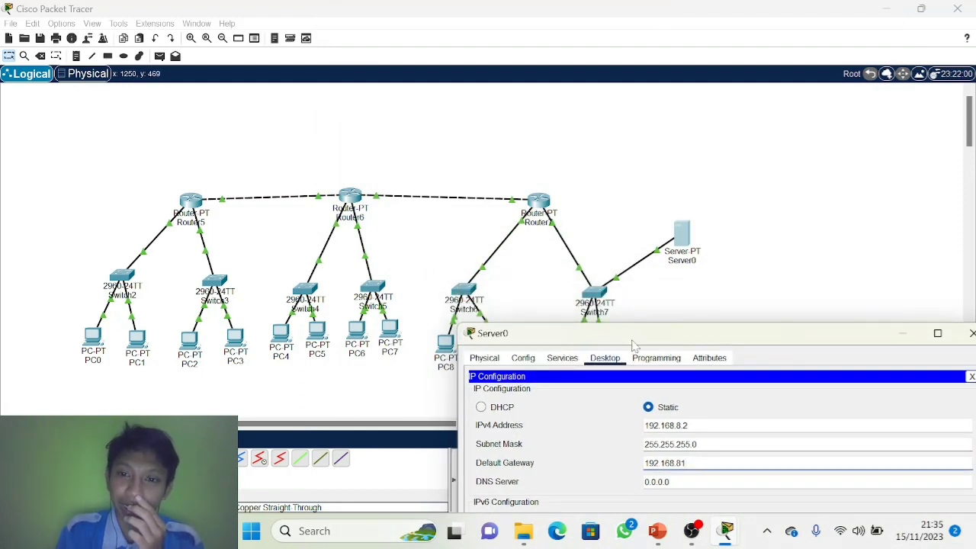
left_click_drag(632, 344, 543, 69)
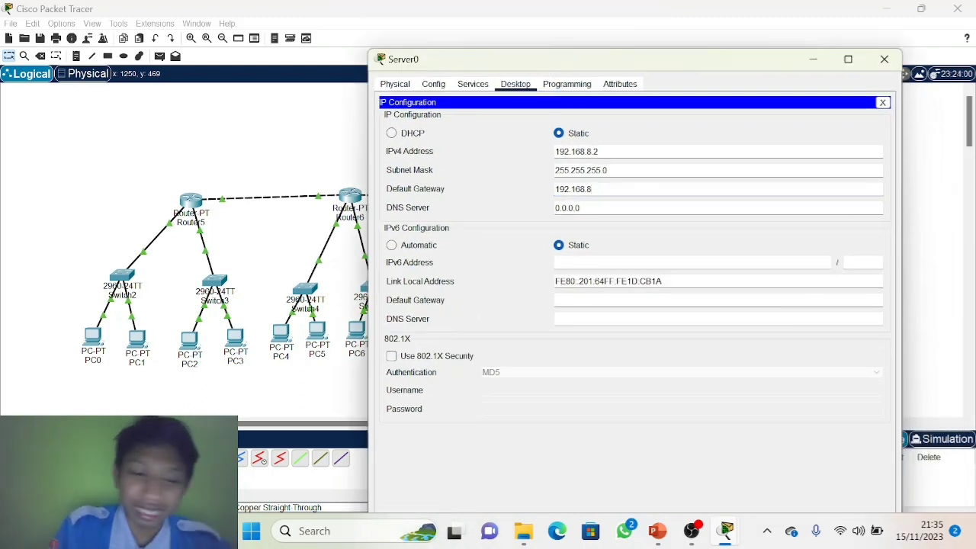
type(".1")
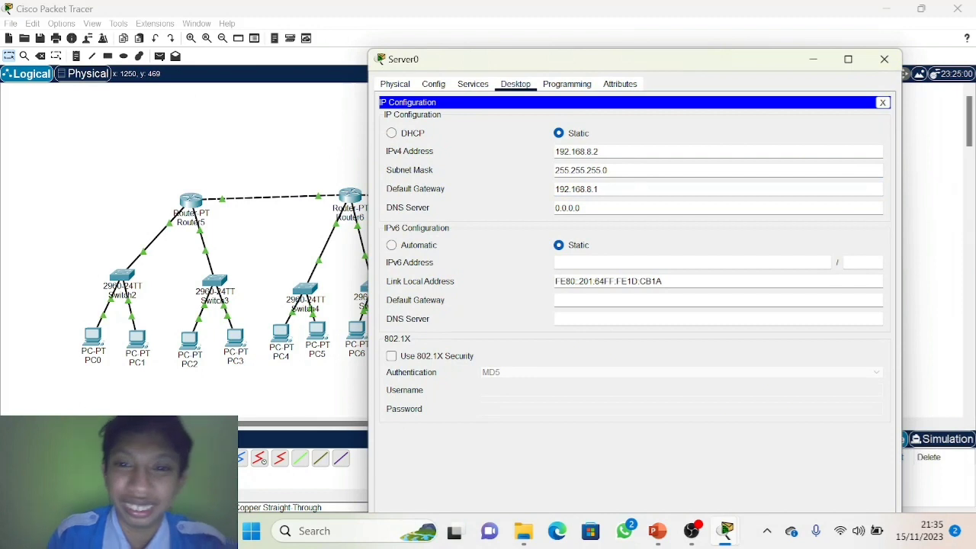
left_click(586, 360)
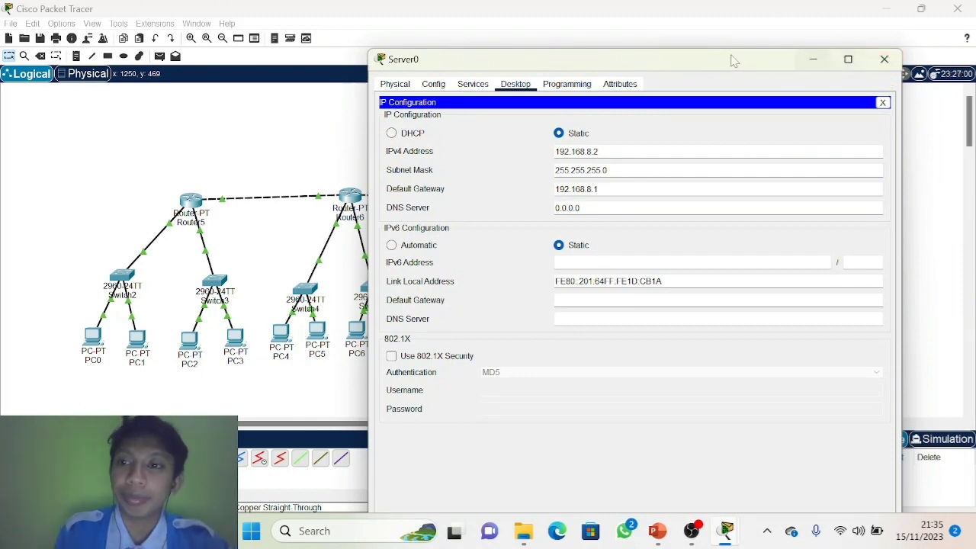
Step: Add a DNS A record on Server0 mapping amat.com to 192.168.8.2 and turn the DNS service on
left_click(467, 89)
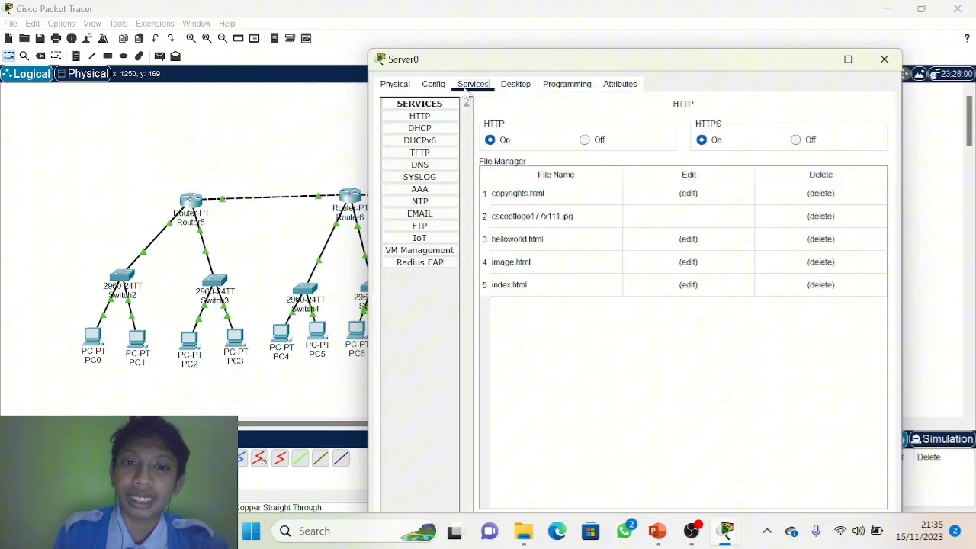
left_click(422, 166)
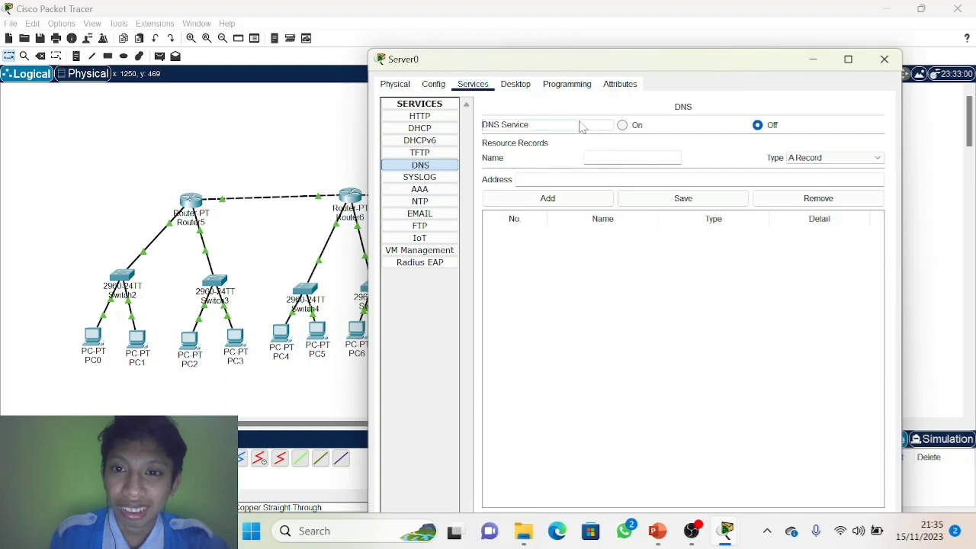
left_click(589, 156)
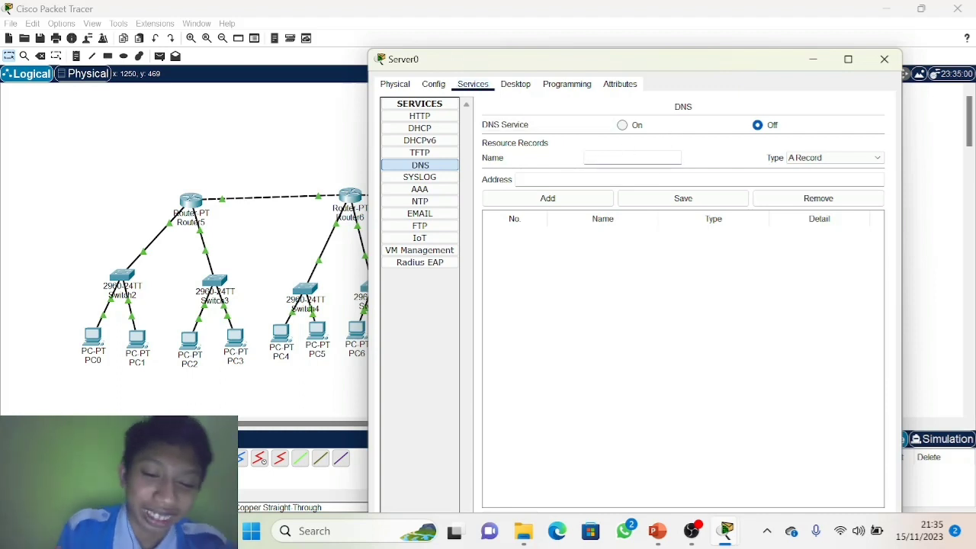
type("ama")
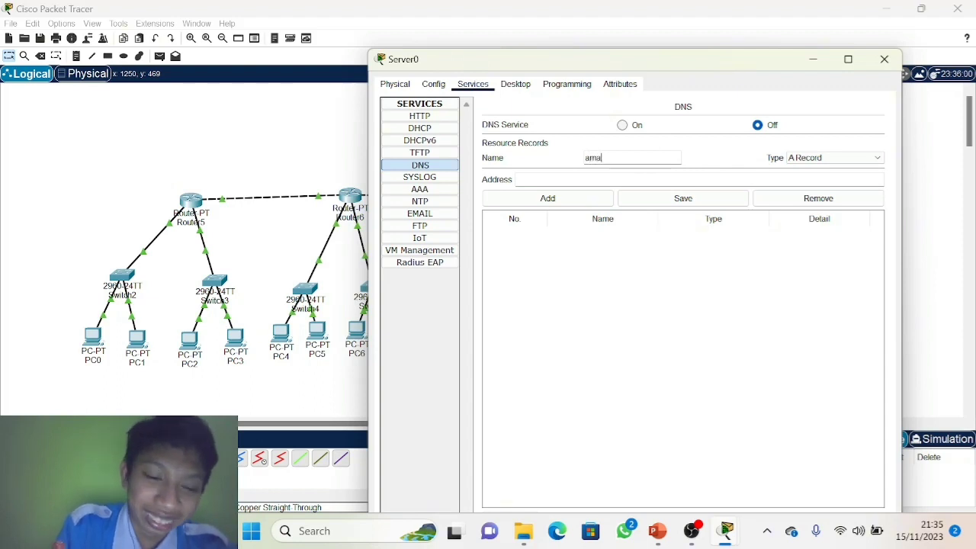
type("l.com")
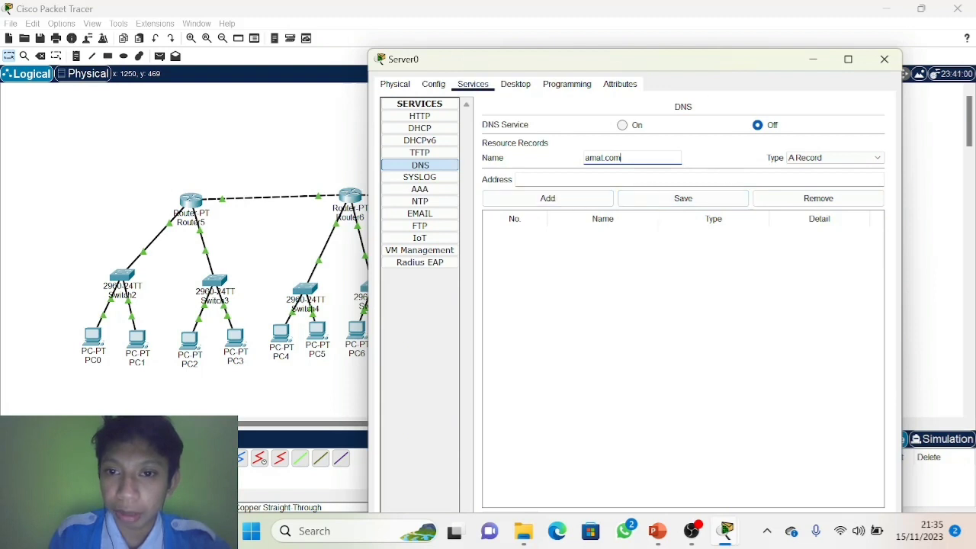
left_click(551, 180)
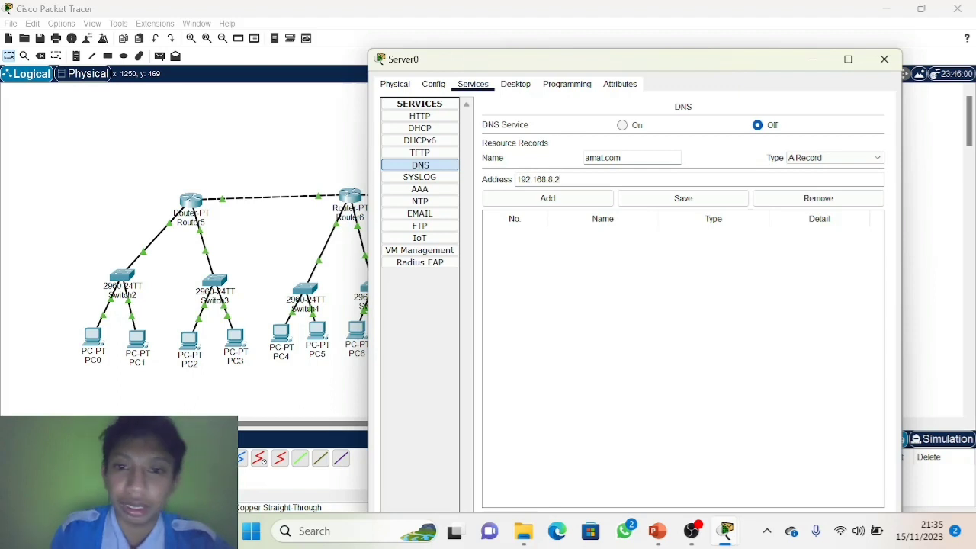
left_click(544, 203)
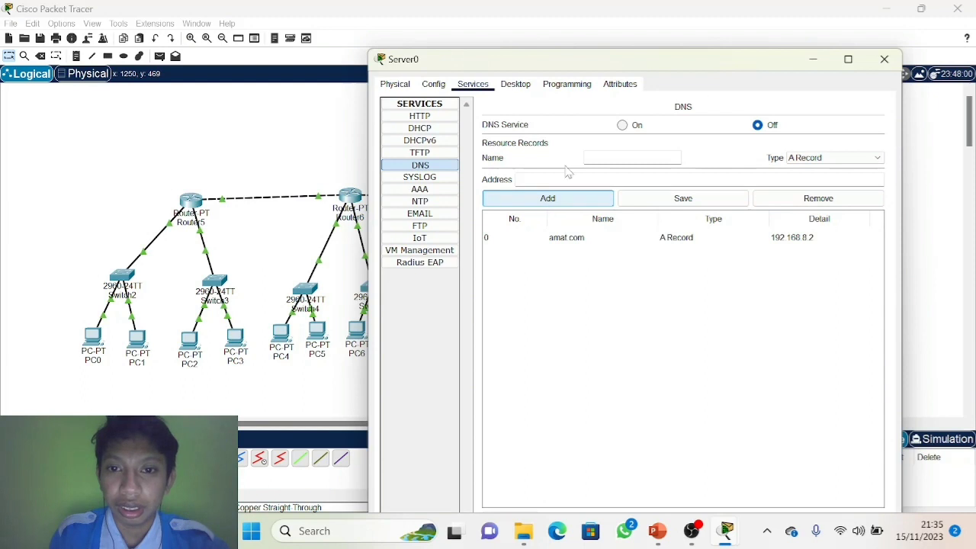
left_click(623, 125)
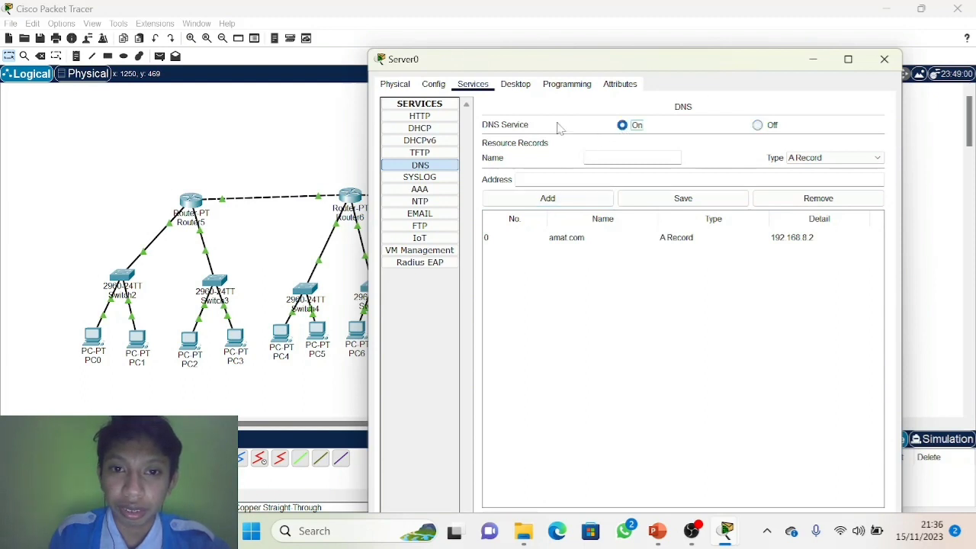
Step: Leave Server0's IP configuration and open its IPv4 firewall settings
left_click(514, 85)
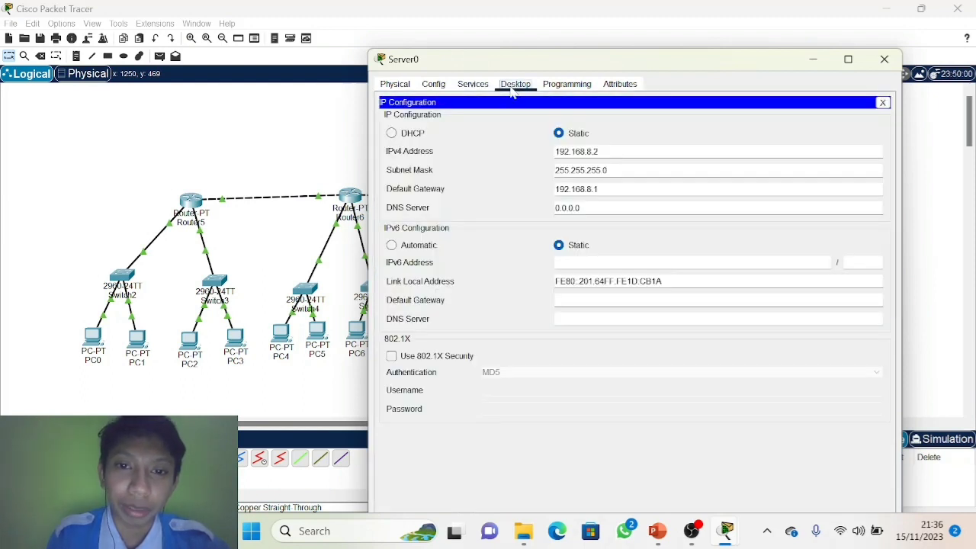
left_click(882, 102)
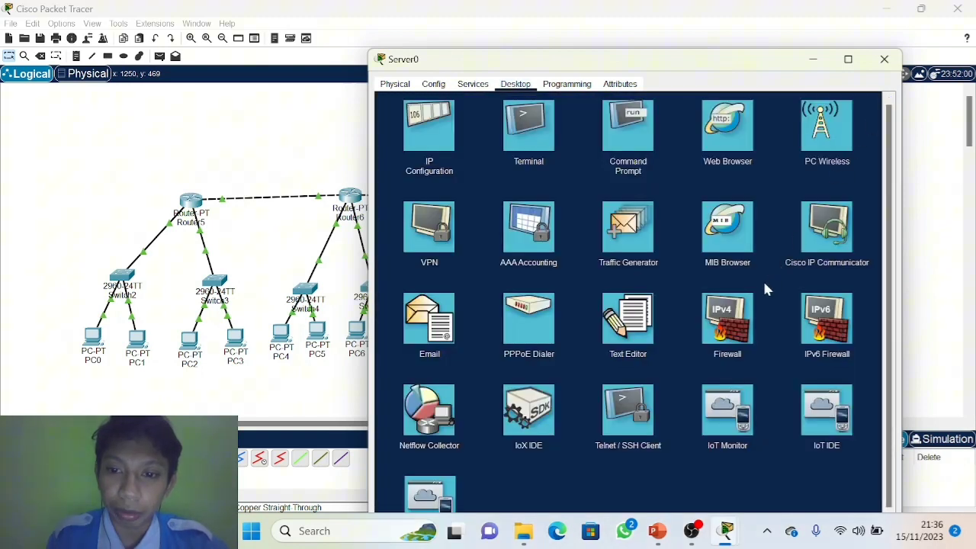
left_click(736, 325)
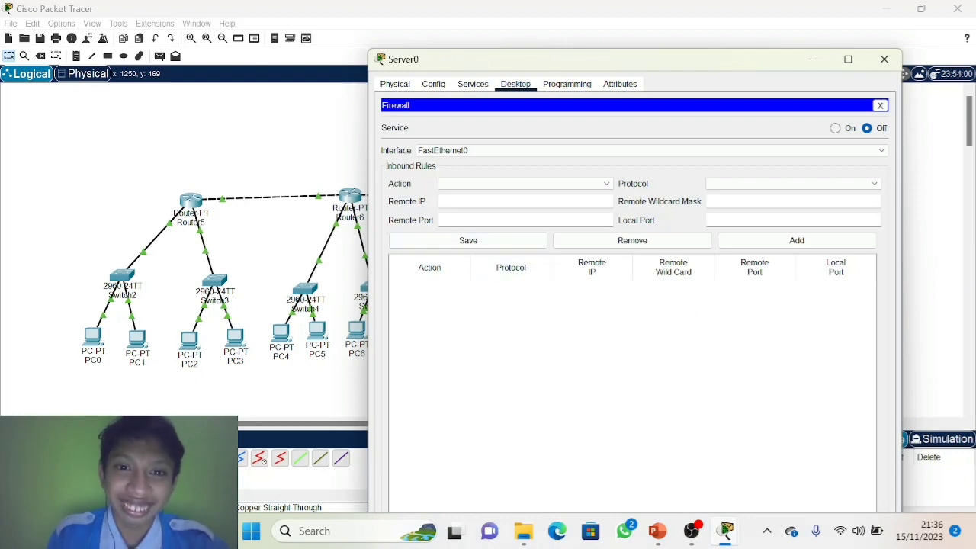
Step: Add an inbound firewall rule on Server0 that denies IP traffic from 192.168.3.3 with wildcard mask 0.0.0.0
left_click(458, 184)
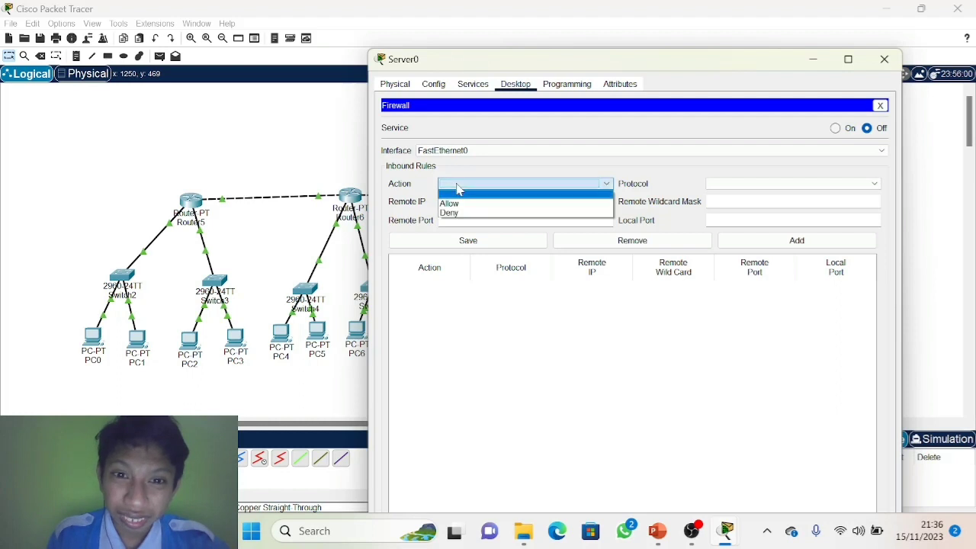
left_click(463, 214)
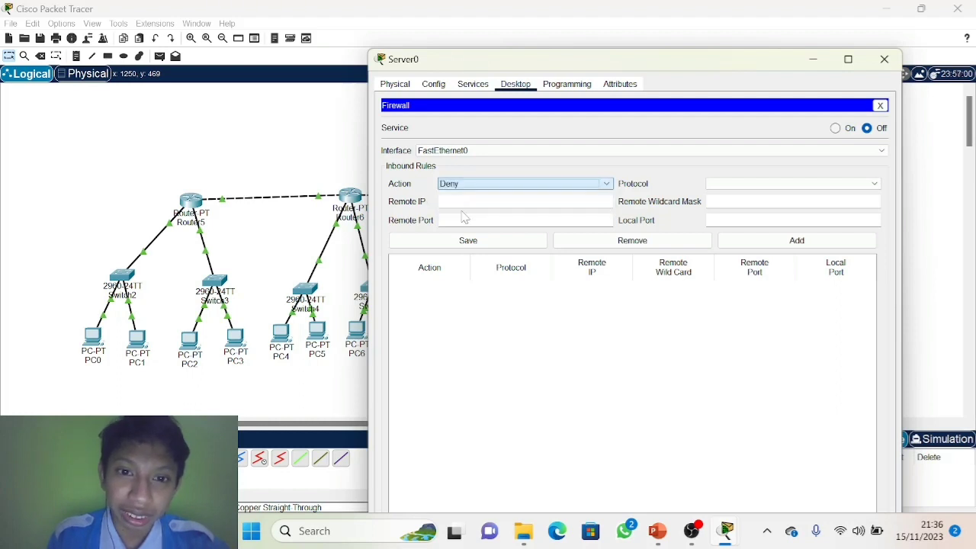
left_click(472, 202)
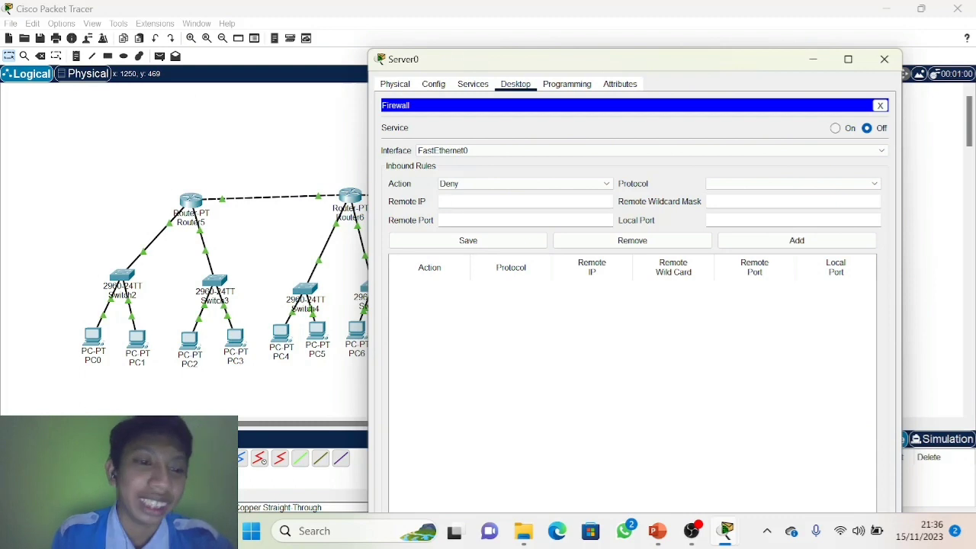
type("1")
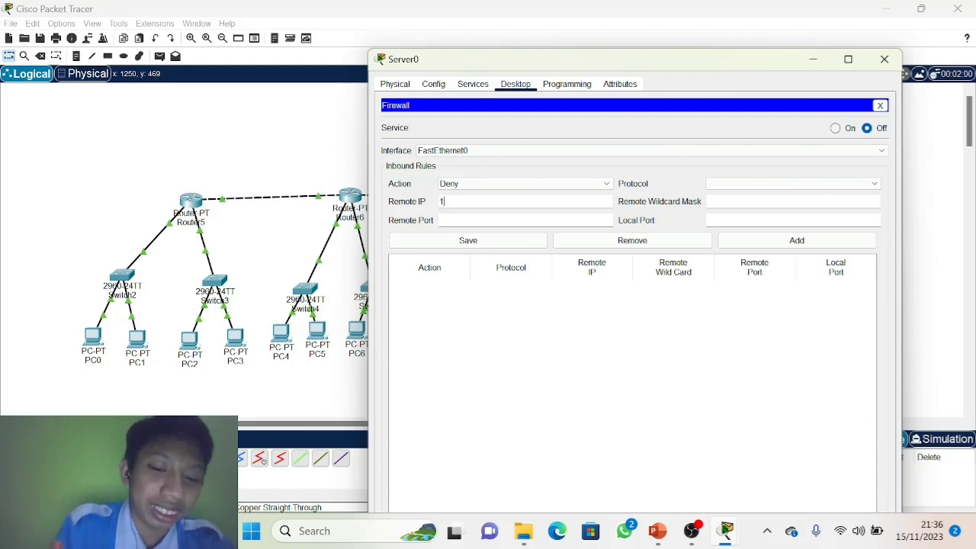
type("92.16")
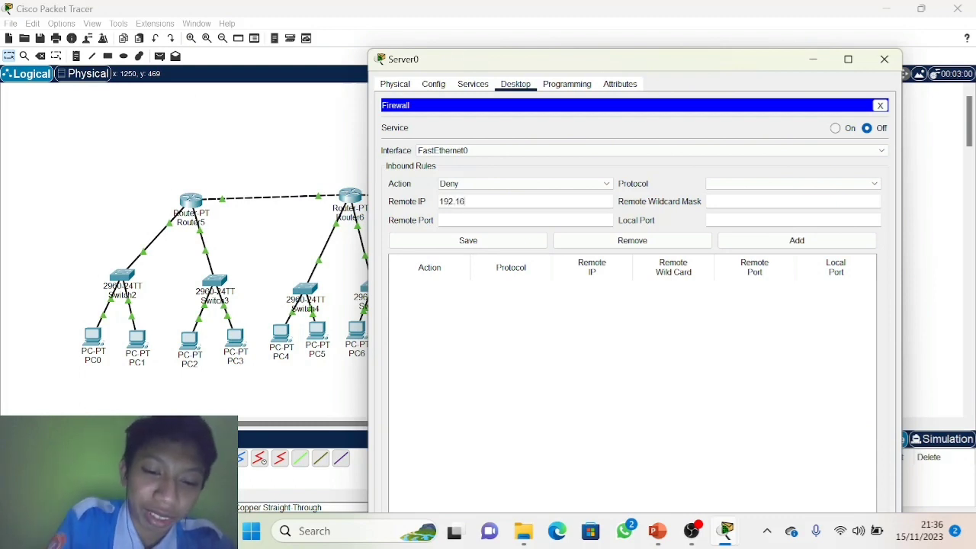
type("8")
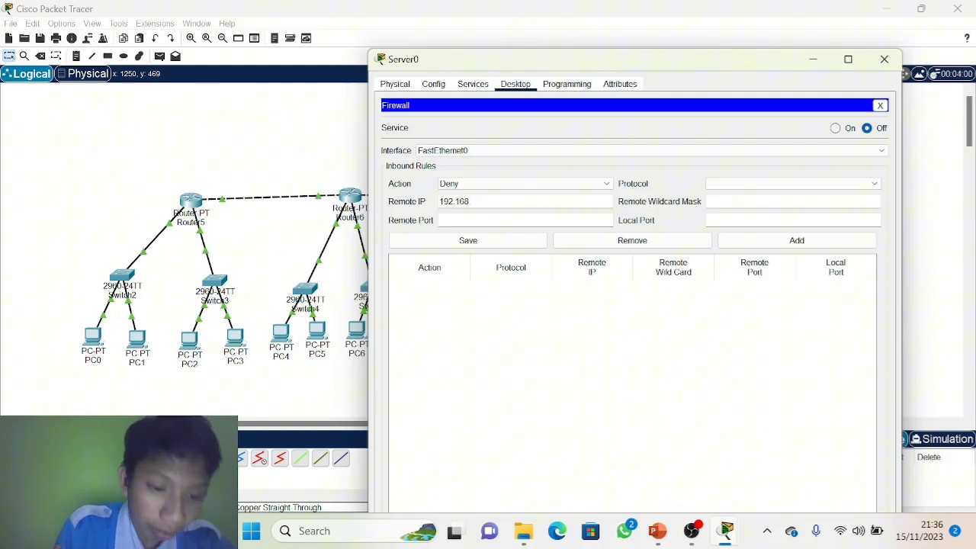
type(".3.3")
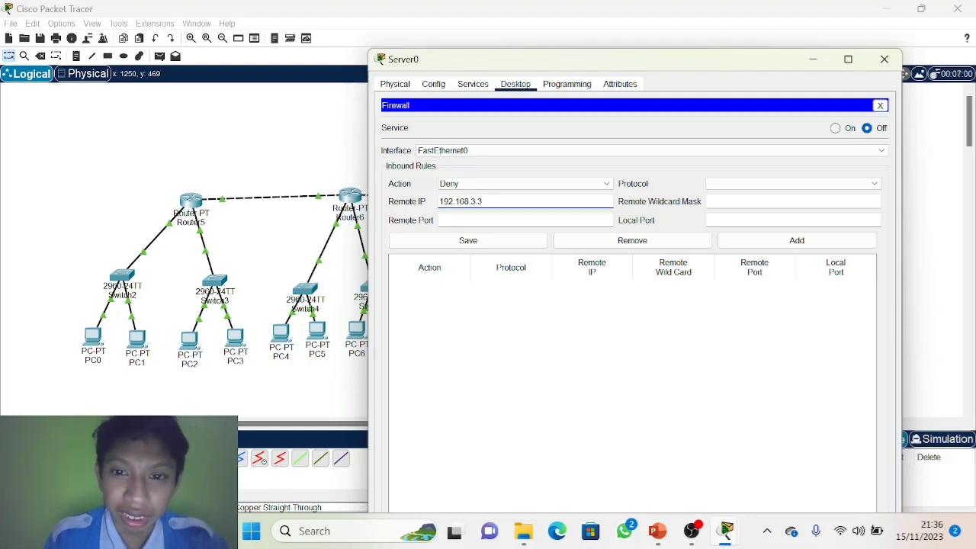
left_click(737, 186)
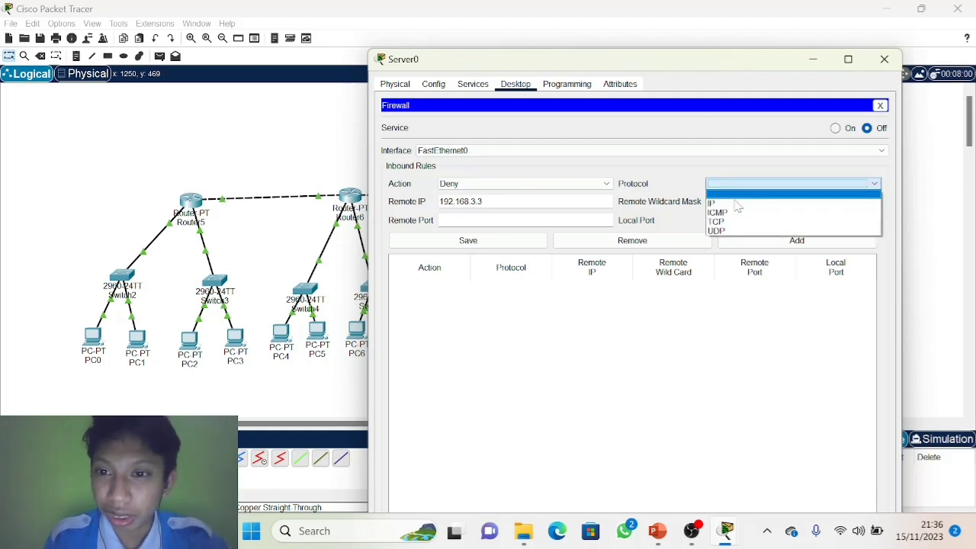
left_click(737, 204)
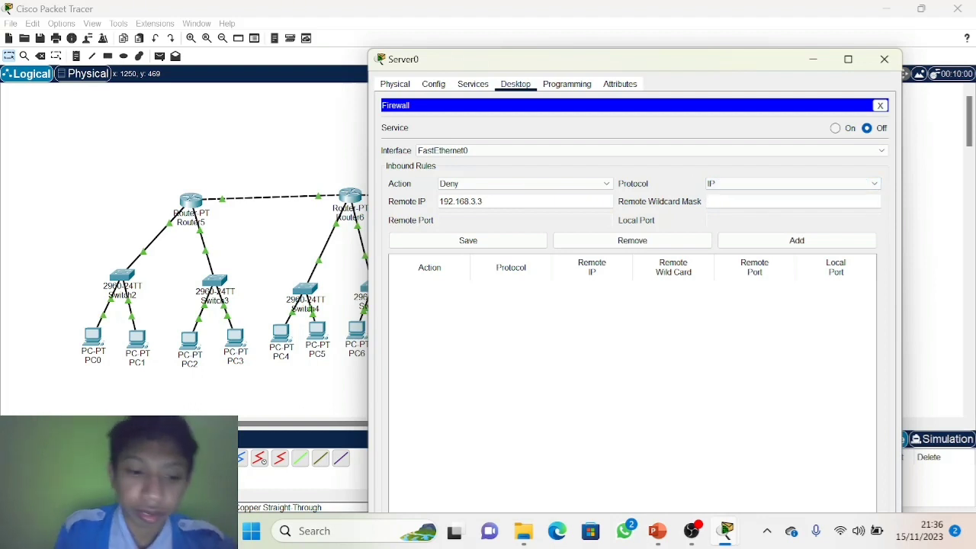
type("0.0.0.0")
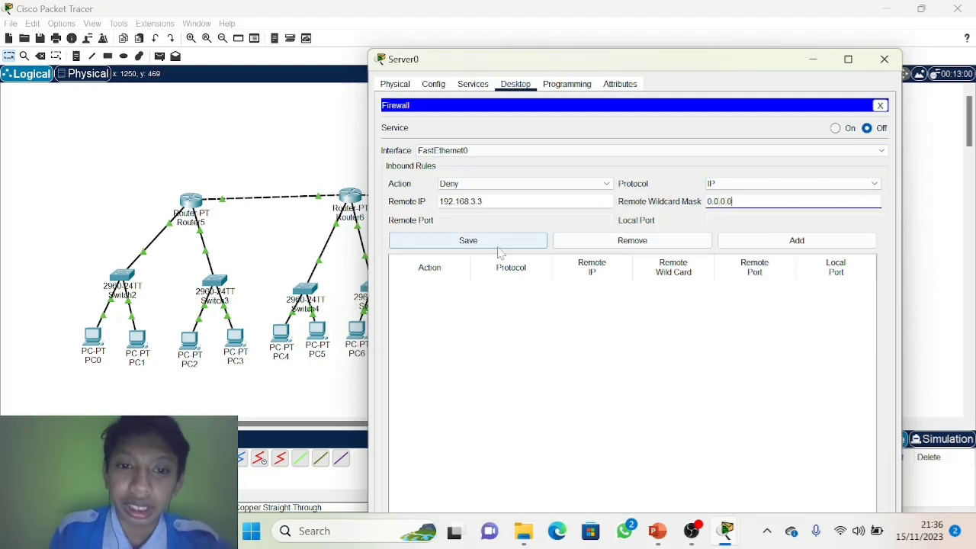
left_click(835, 243)
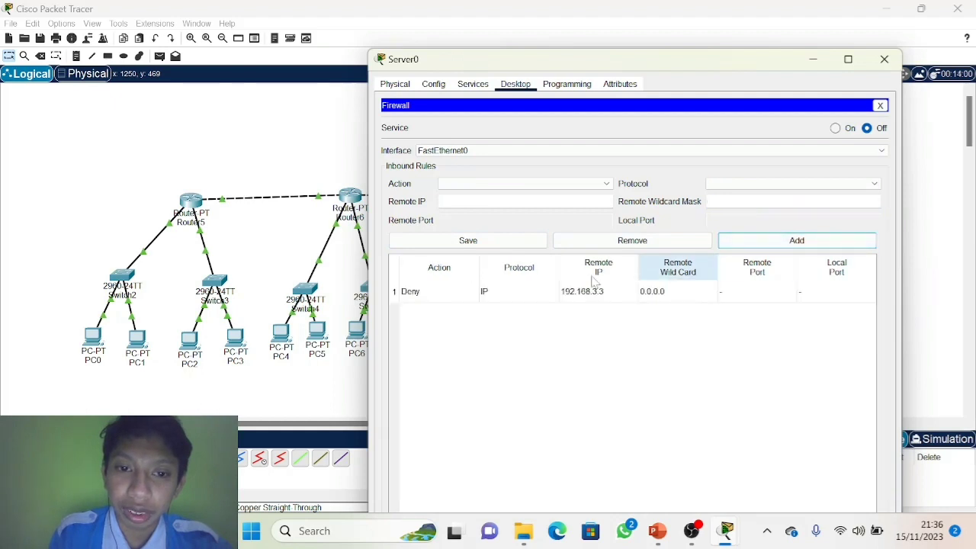
Step: Add an inbound firewall rule on Server0 that allows IP traffic from 192.168.7.2 with wildcard mask 0.0.0.0
left_click(453, 190)
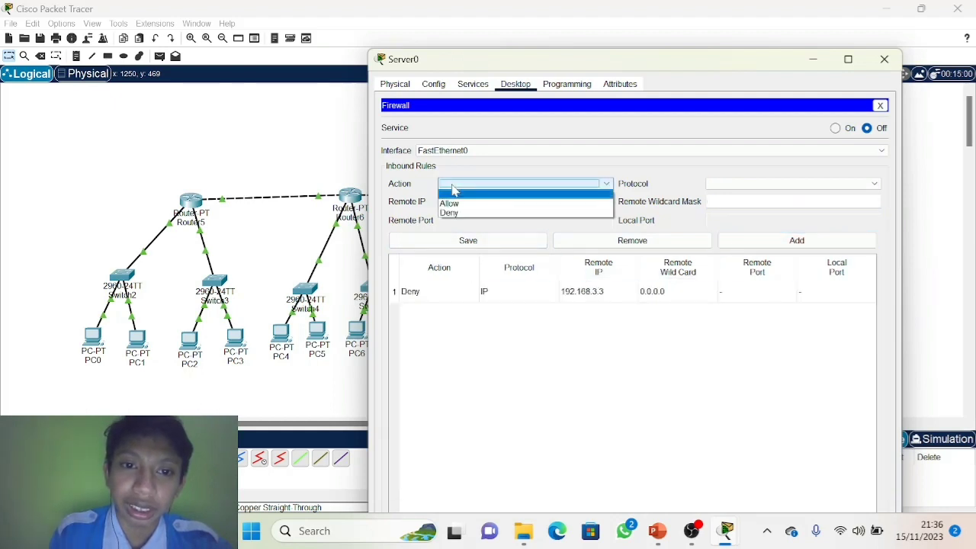
left_click(455, 203)
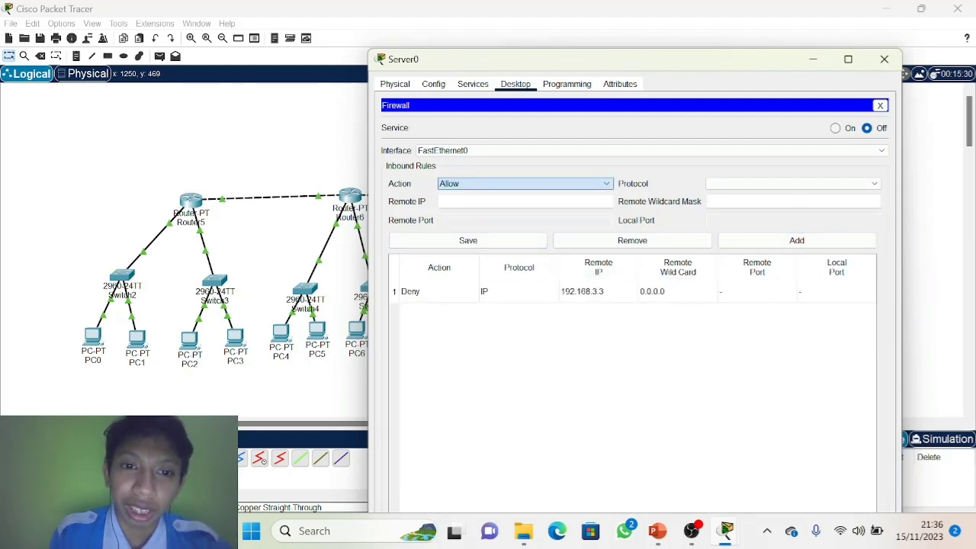
left_click(443, 203)
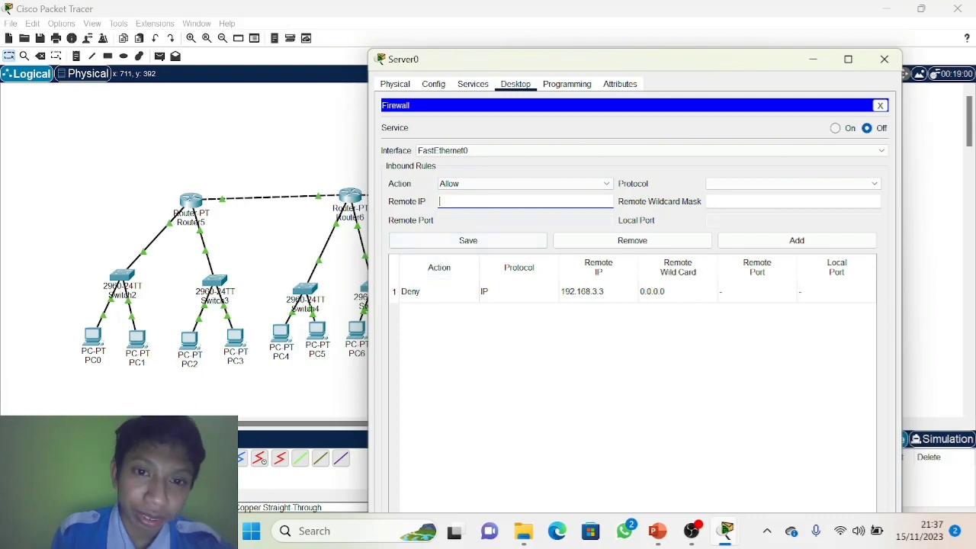
type("192")
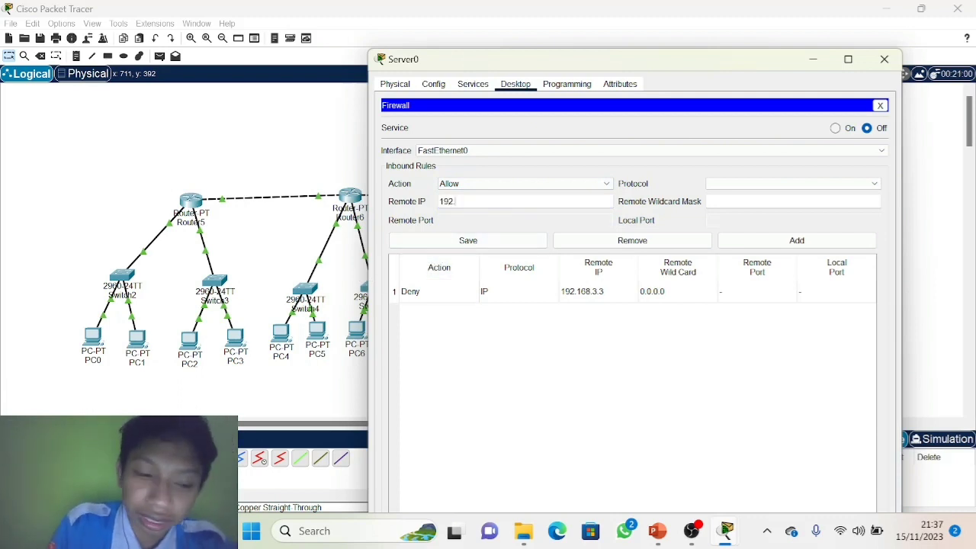
type(".168")
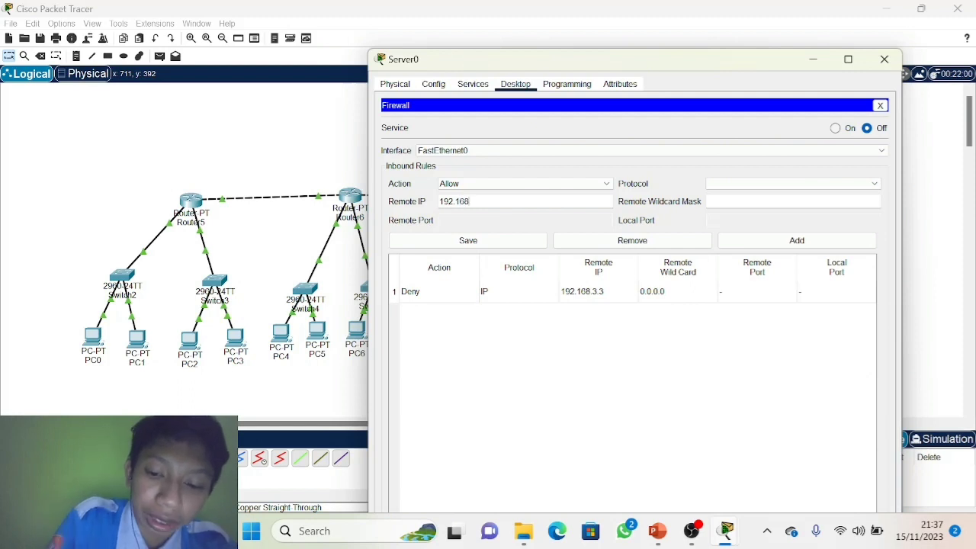
type(".7.")
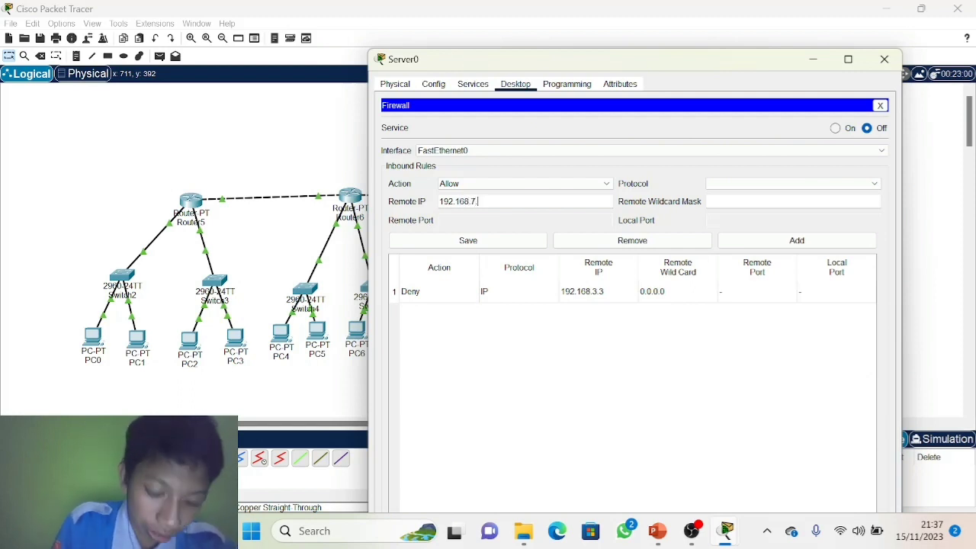
type("2")
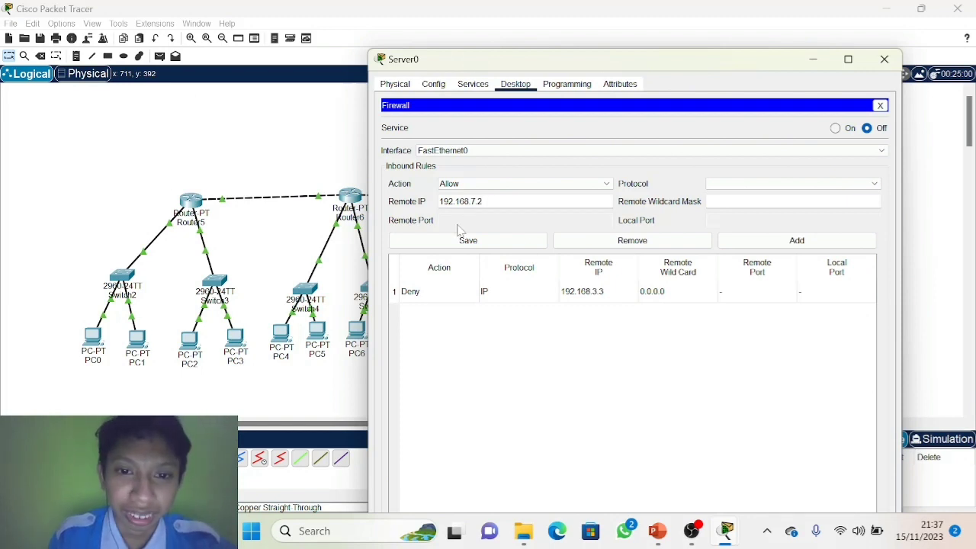
left_click(709, 183)
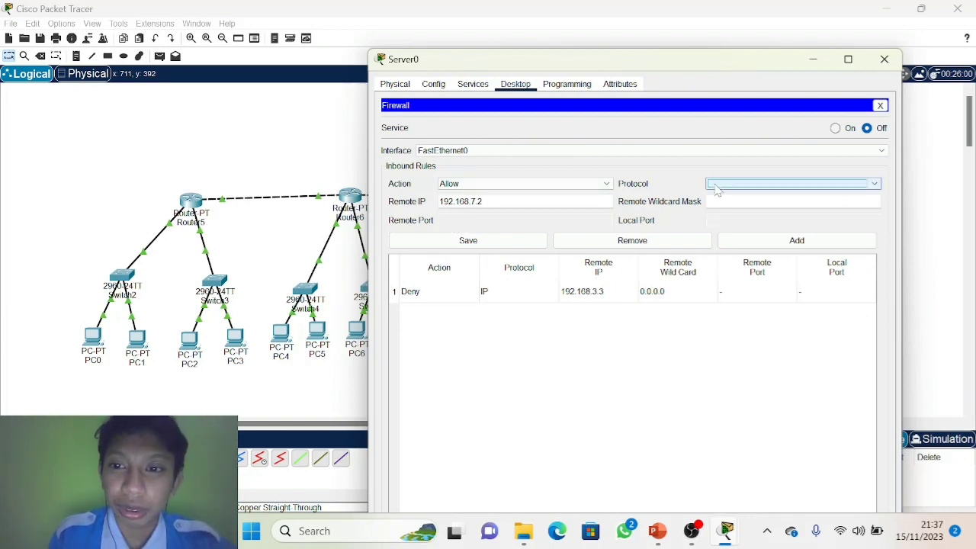
left_click(713, 196)
left_click(708, 201)
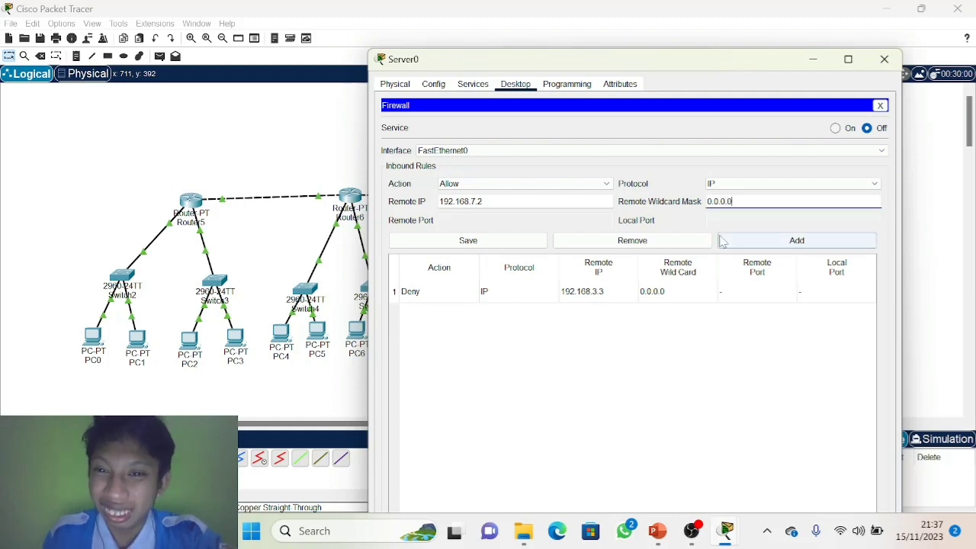
left_click(820, 242)
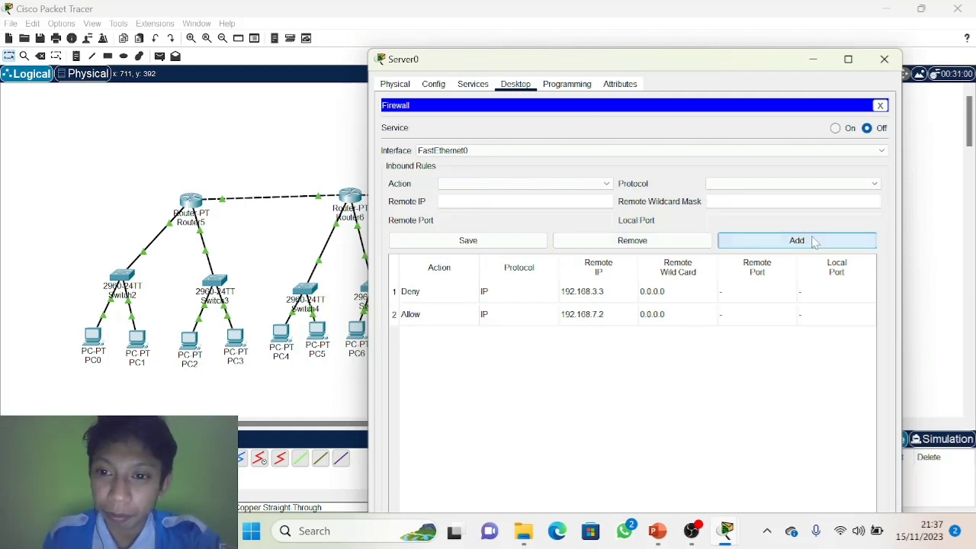
Step: Turn on Server0's firewall service for FastEthernet0 and close the Server0 window
left_click(836, 129)
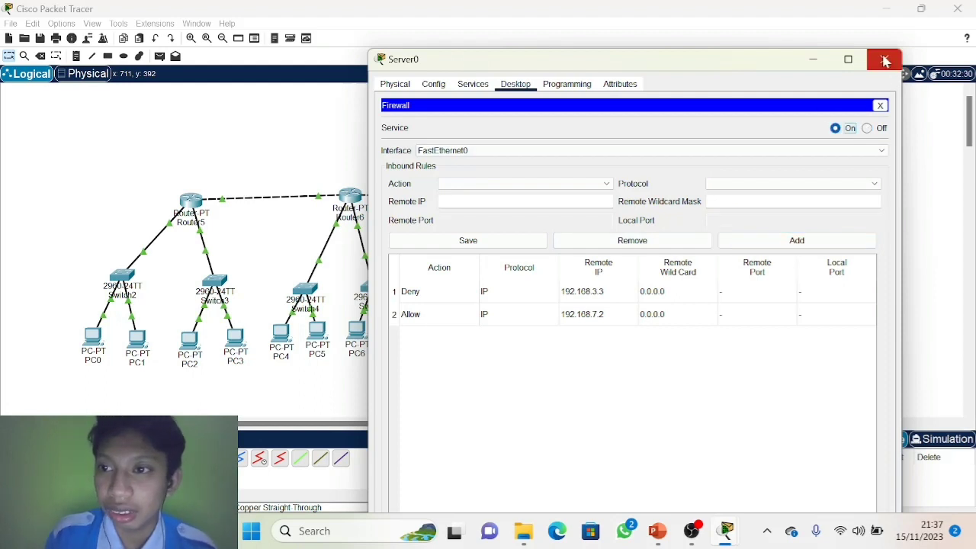
left_click(880, 105)
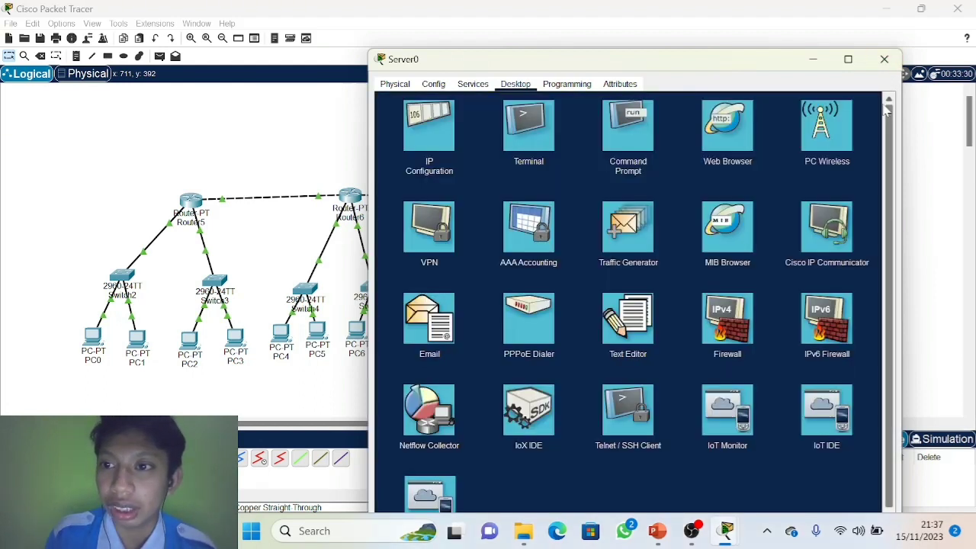
left_click(884, 59)
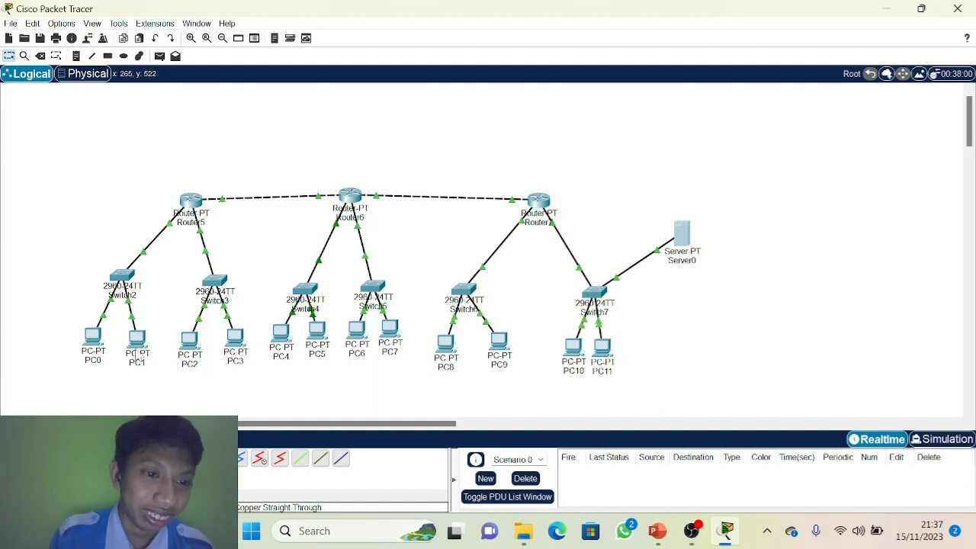
Step: Ping Server0 at 192.168.8.2 from PC1's command prompt and close the PC1 window
left_click(137, 347)
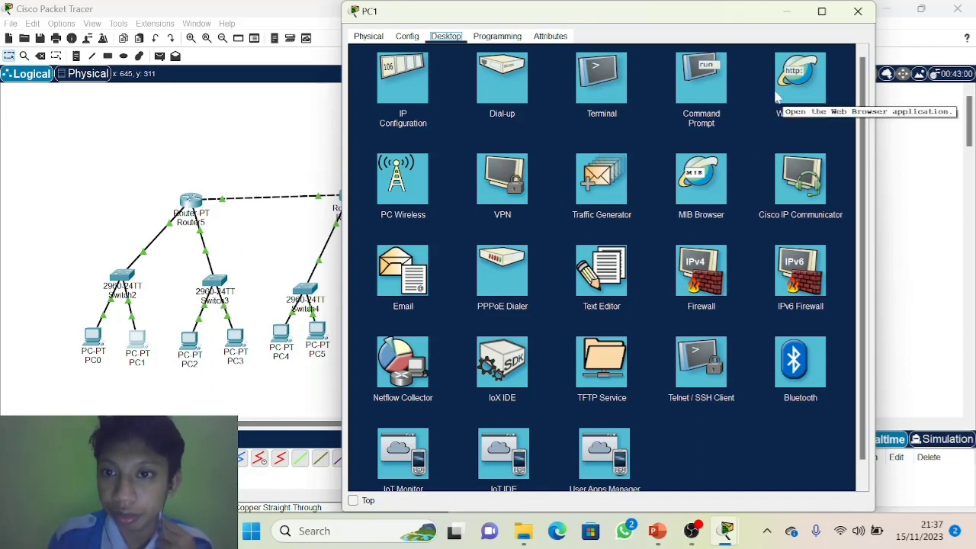
left_click(701, 78)
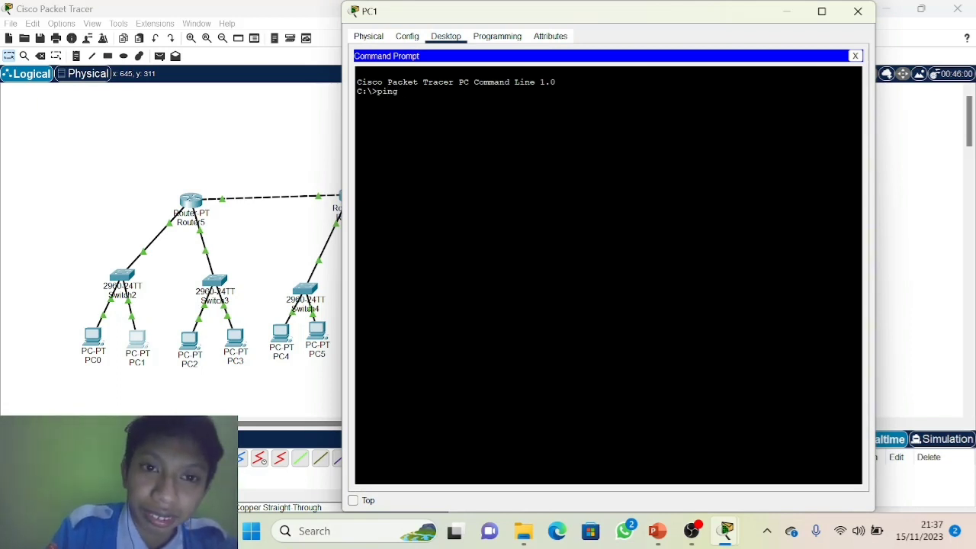
type("ping 19")
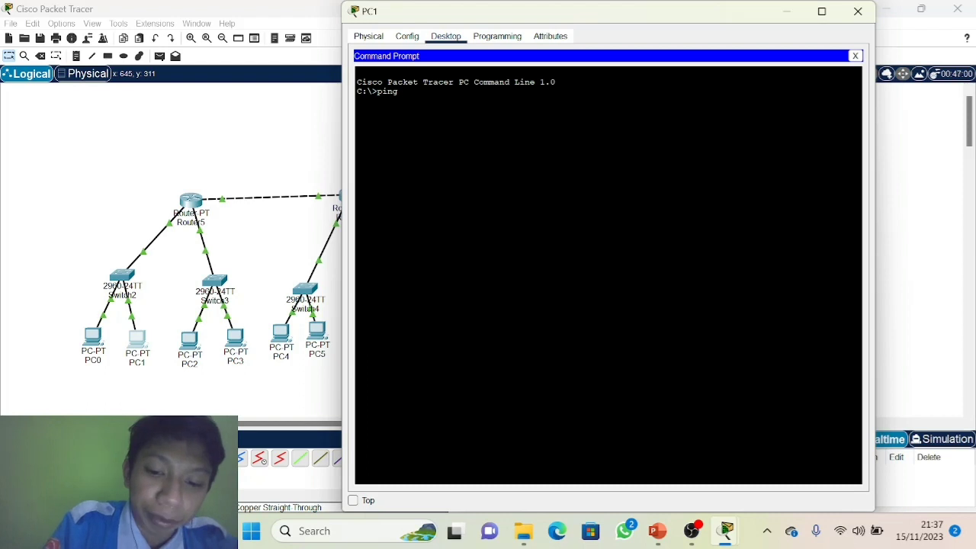
type("2.")
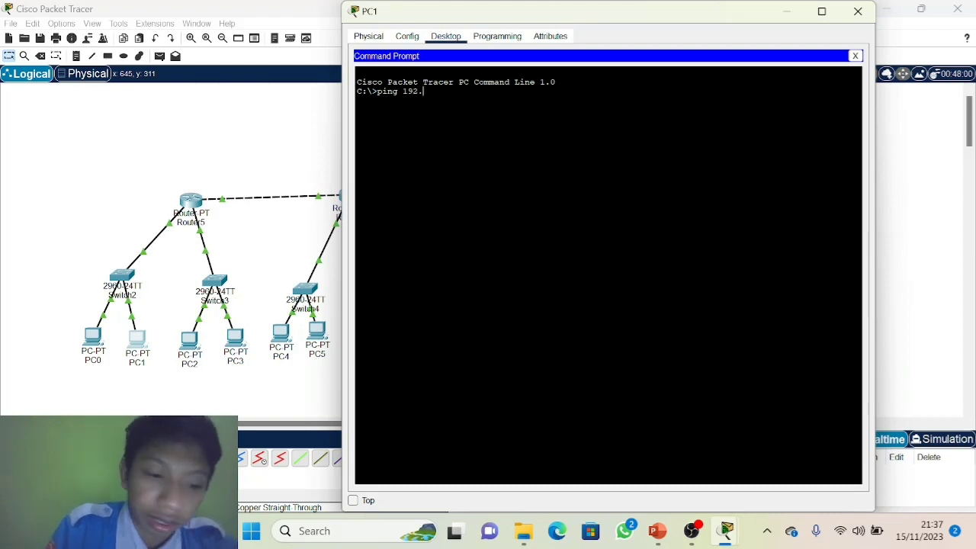
type("168.8.2")
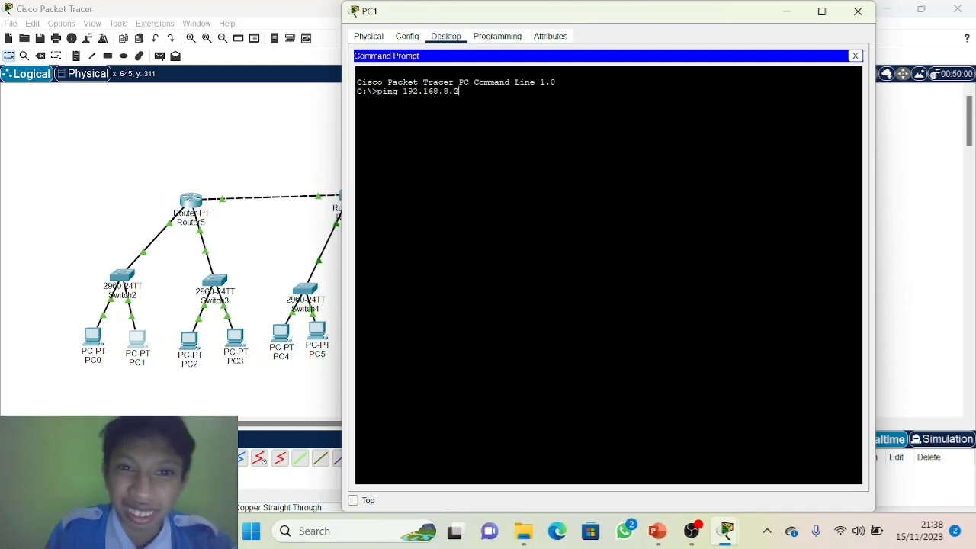
key("Return")
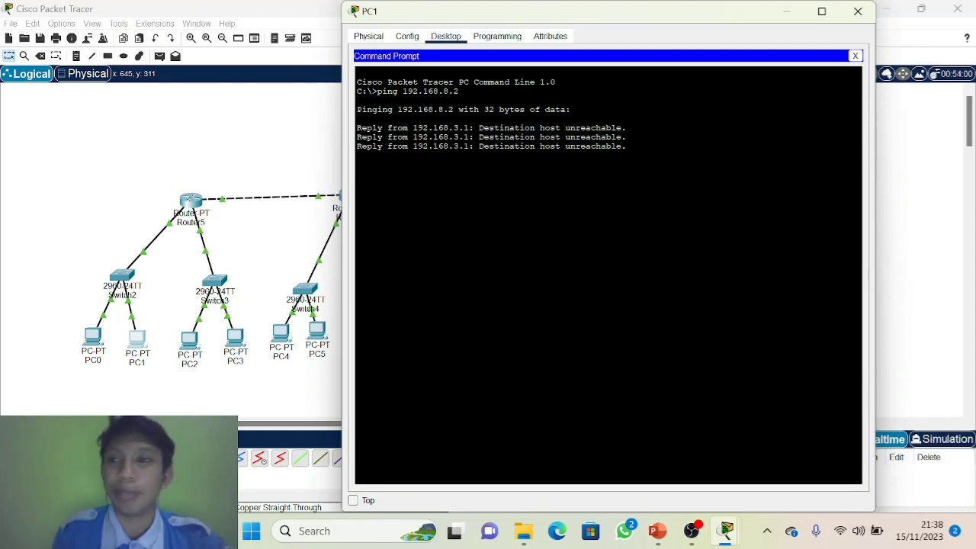
left_click(856, 56)
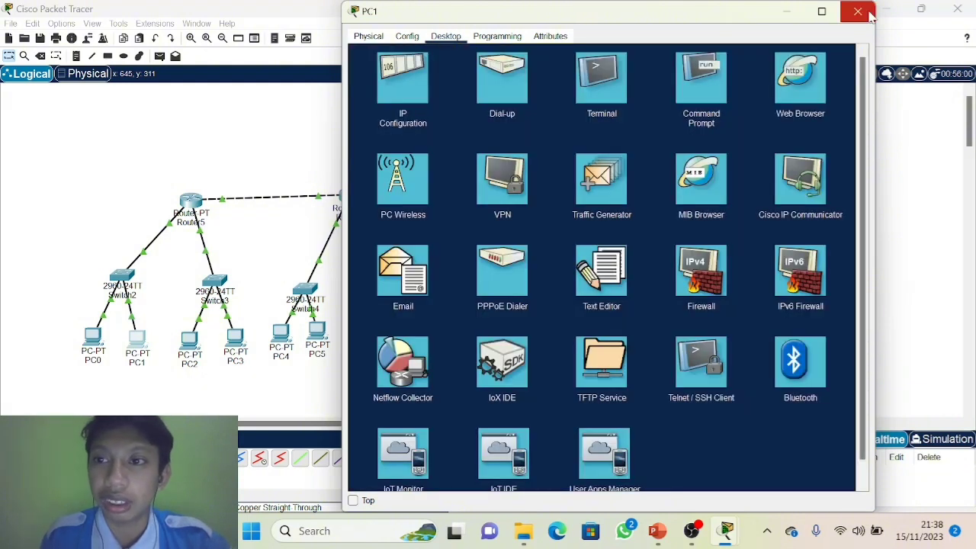
left_click(869, 12)
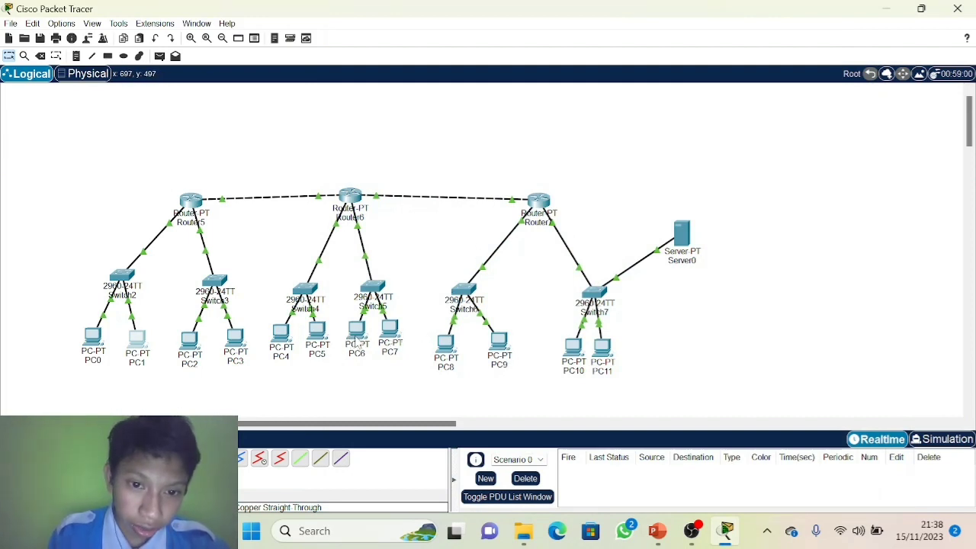
Step: Ping Server0 at 192.168.8.2 from PC8's command prompt and close the prompt
left_click(450, 352)
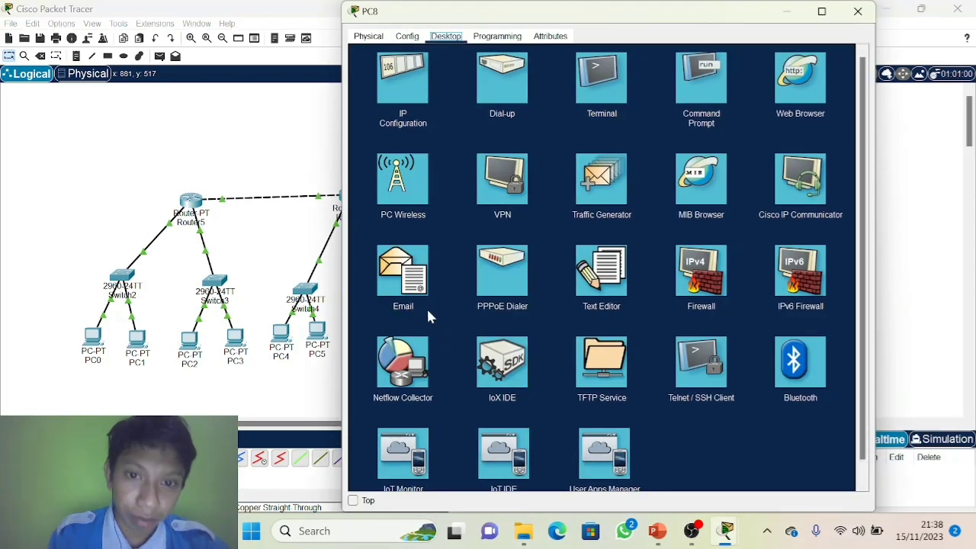
left_click(700, 77)
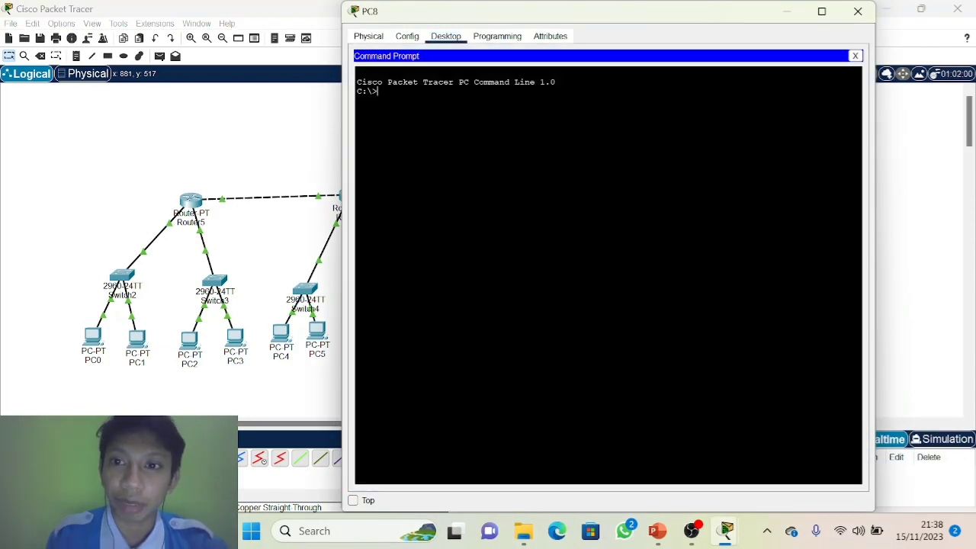
type("pin")
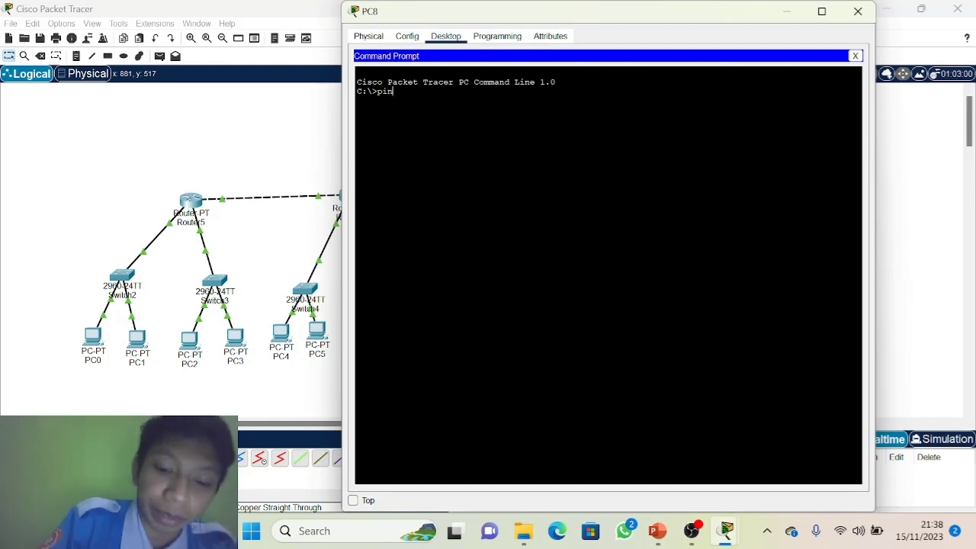
type("g 192")
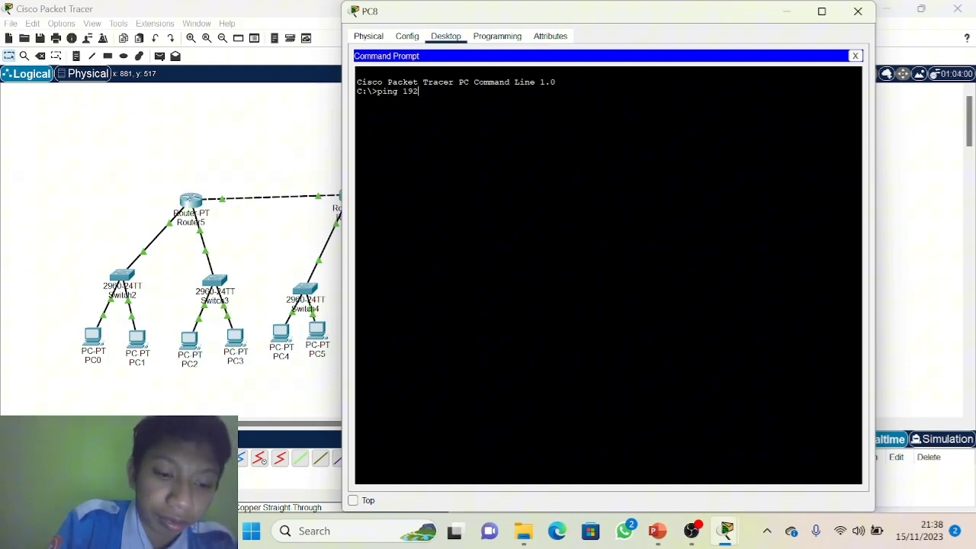
type(".168.8.2")
key("Return")
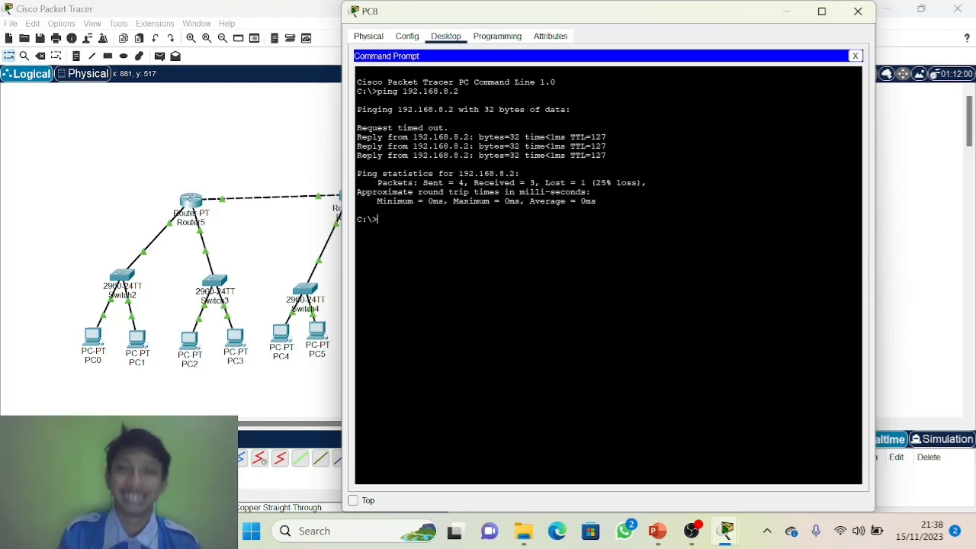
left_click(855, 55)
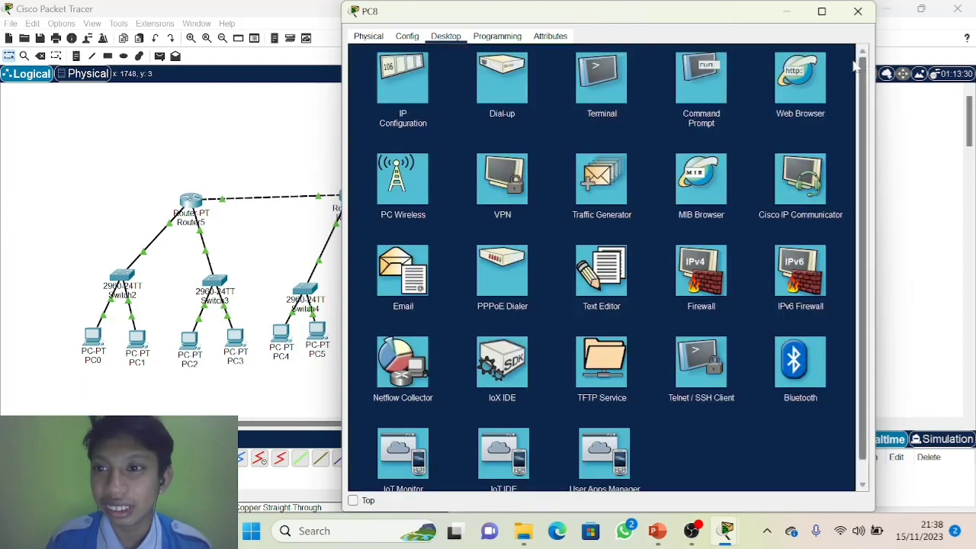
Step: Load amat.com in PC8's web browser, and close the PC8 window
left_click(801, 103)
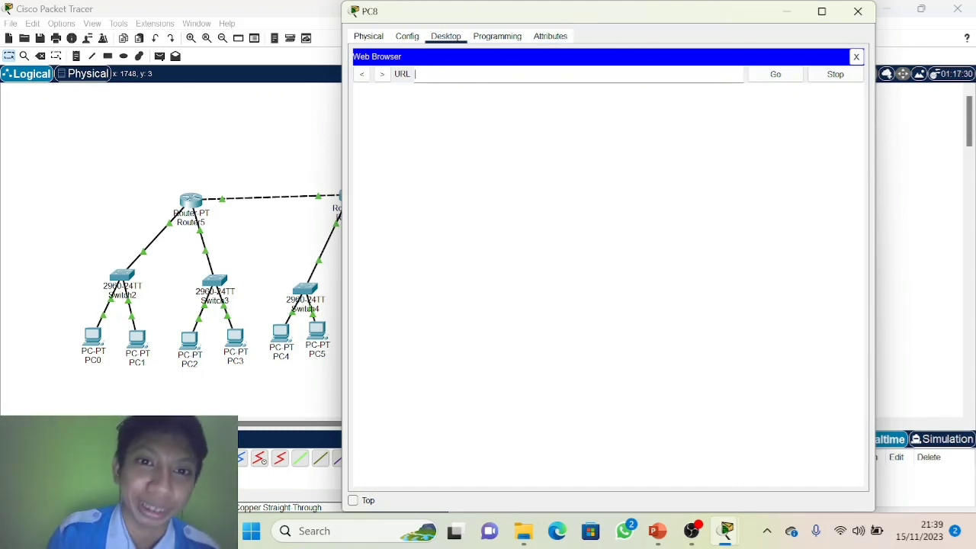
type("ama")
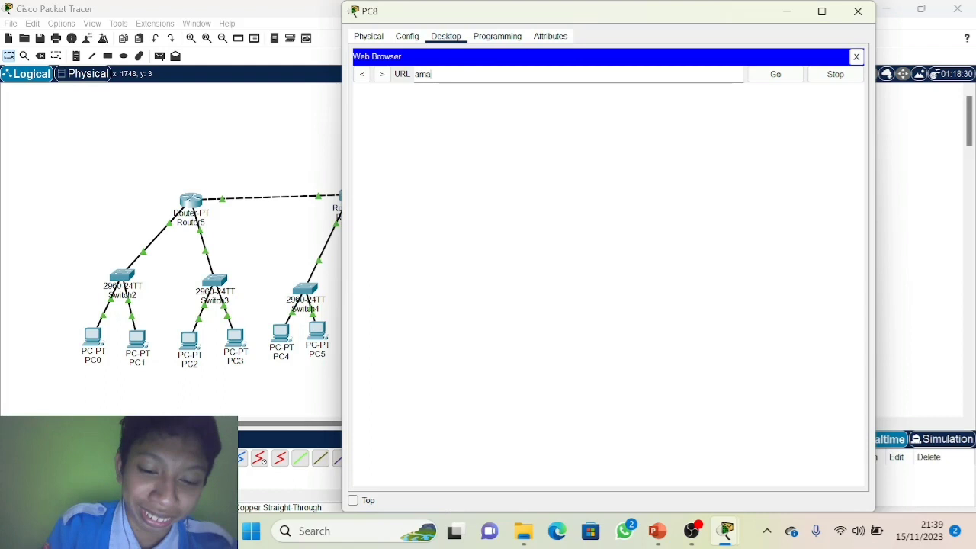
type("t")
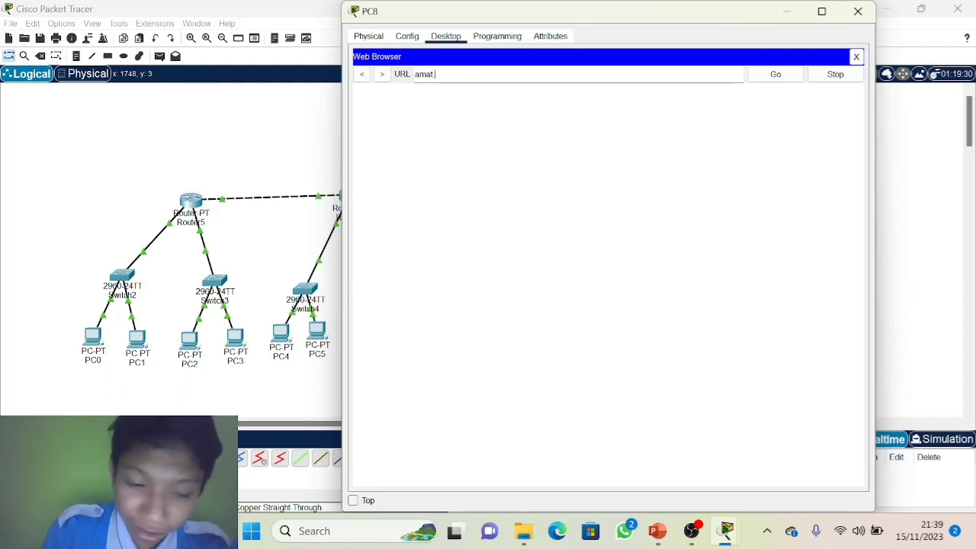
type(" com")
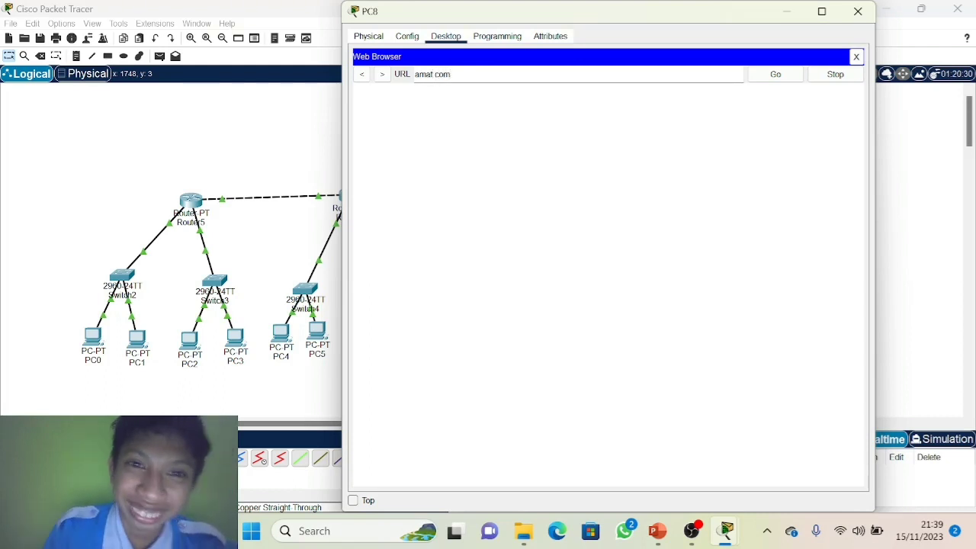
left_click(774, 75)
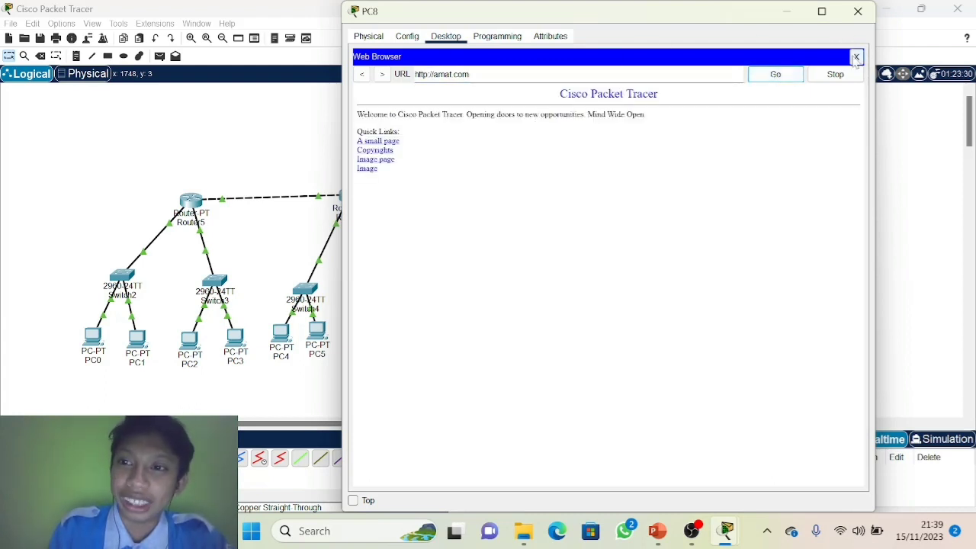
left_click(857, 57)
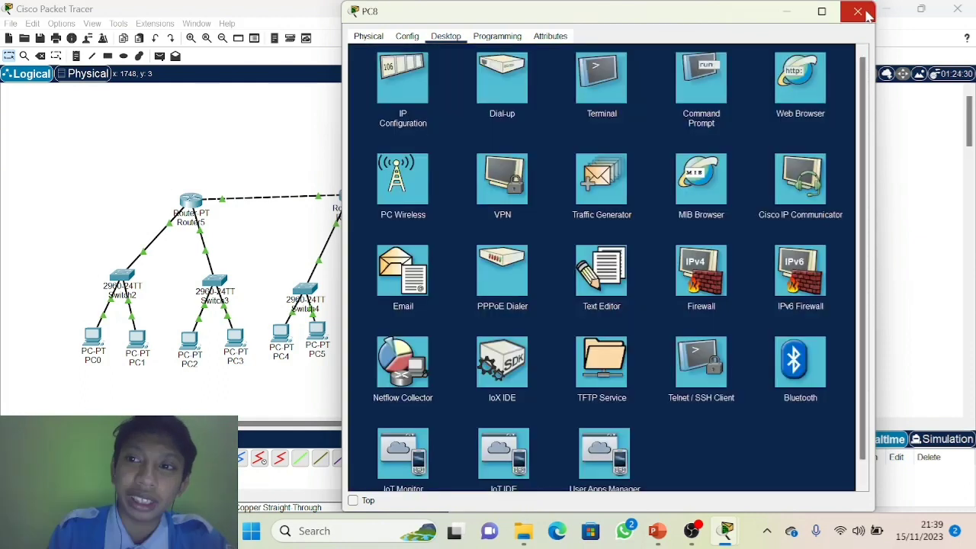
left_click(858, 11)
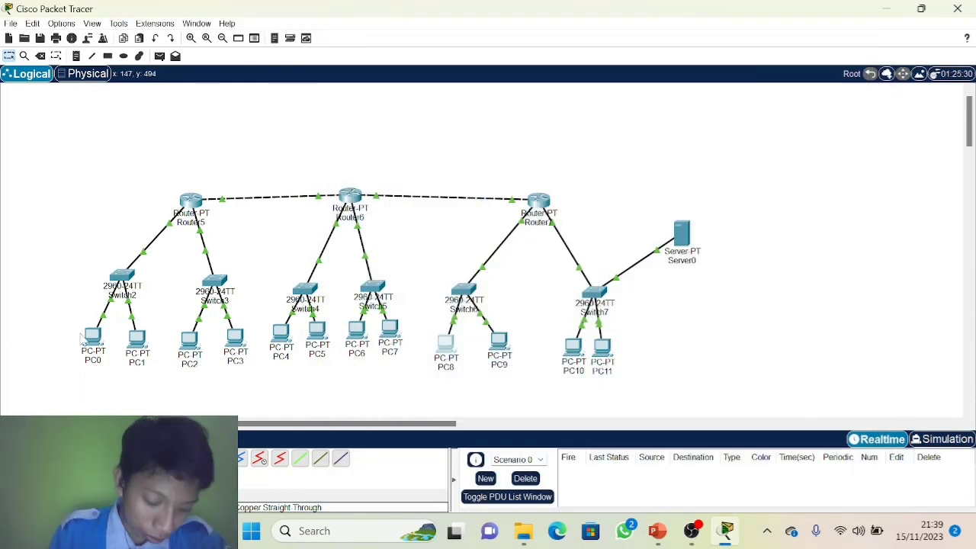
Step: Try to load amat.com in PC1's web browser, and close the PC1 window
left_click(144, 341)
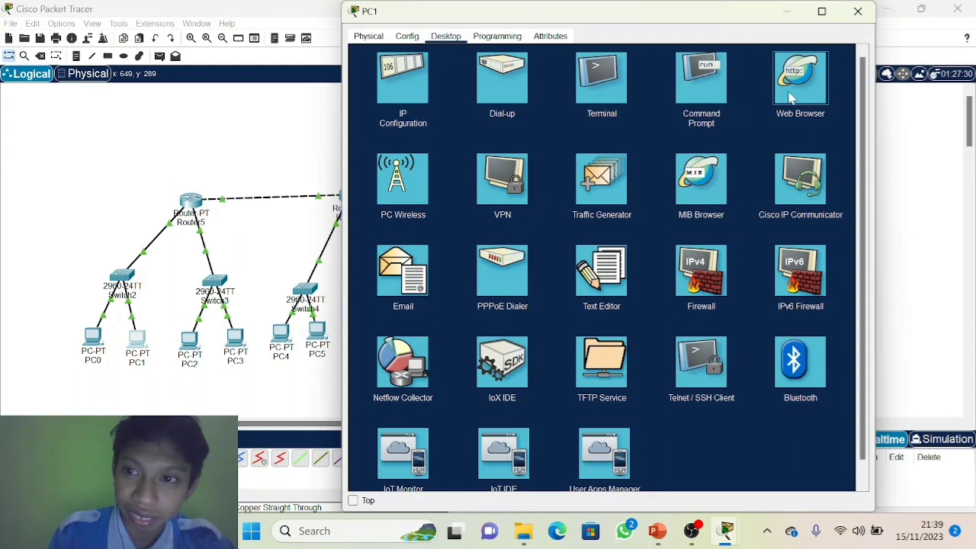
left_click(792, 97)
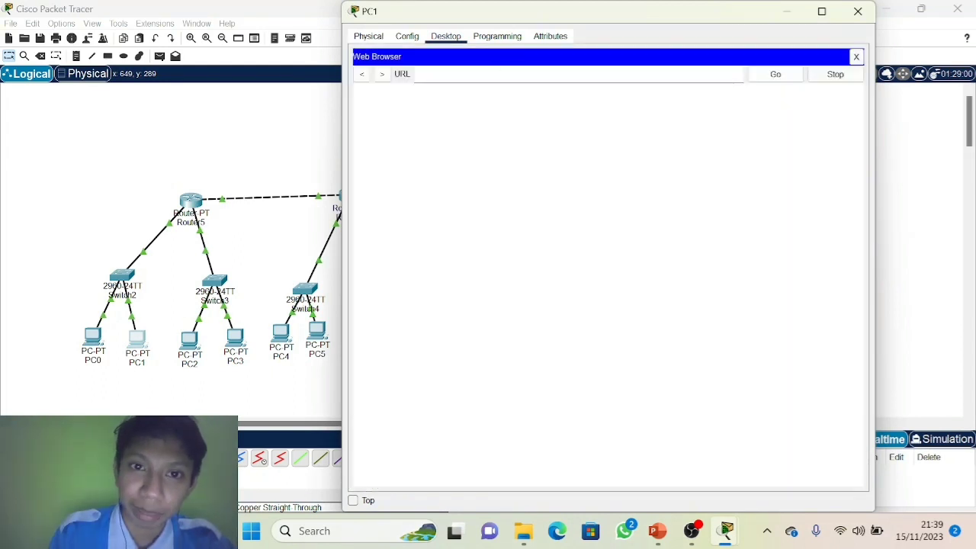
type("amat")
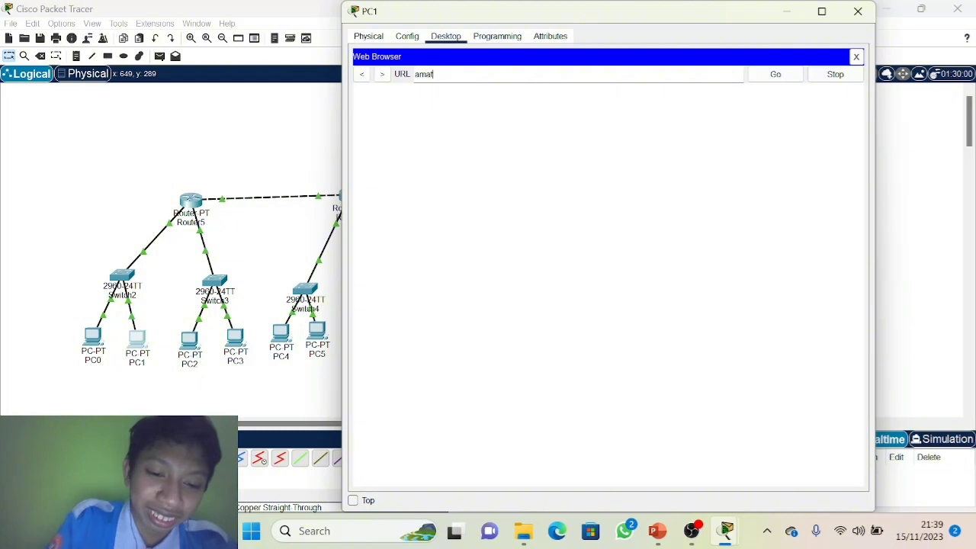
type(" com")
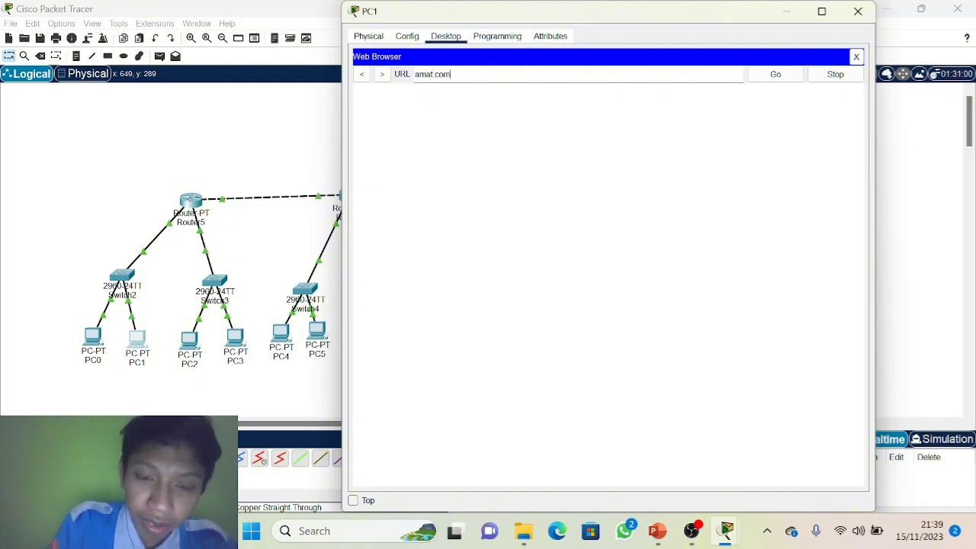
left_click(774, 78)
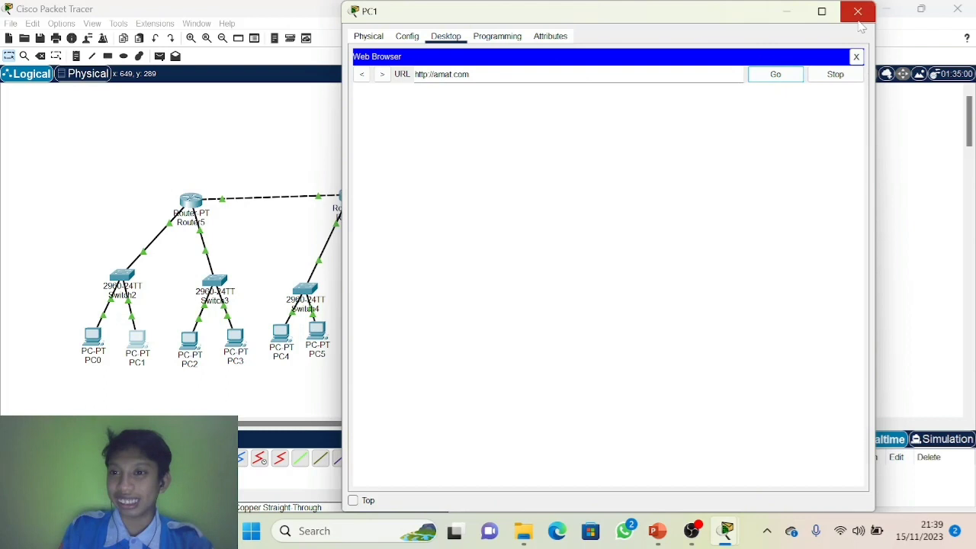
left_click(857, 57)
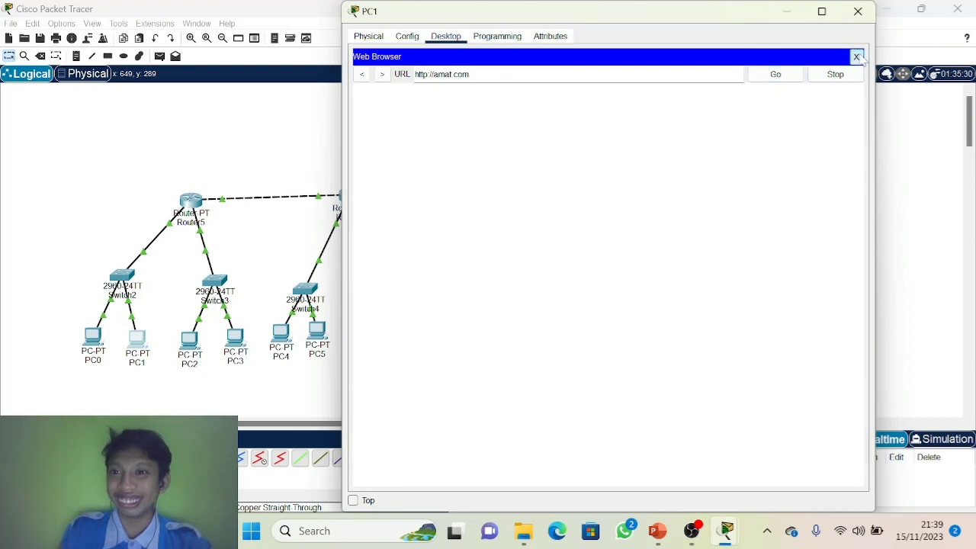
left_click(858, 12)
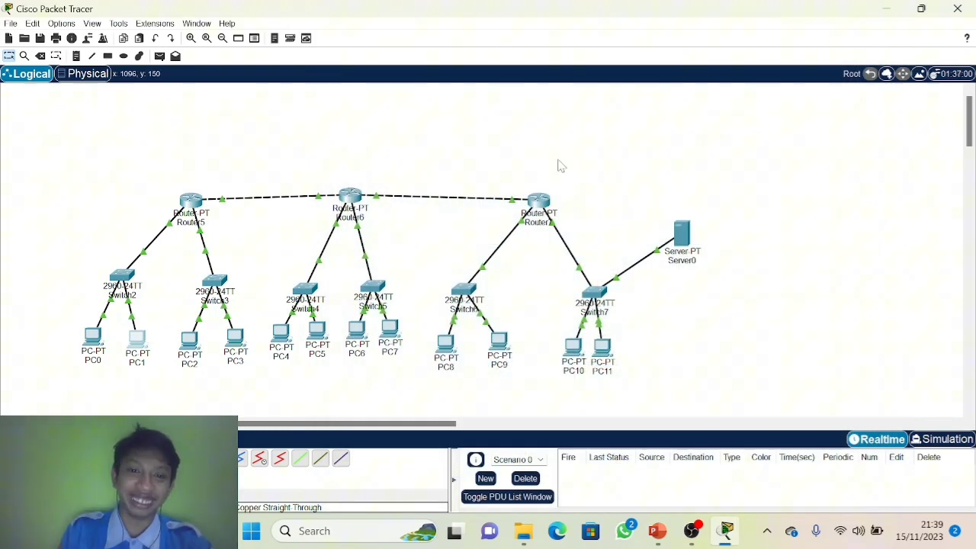
left_click(692, 531)
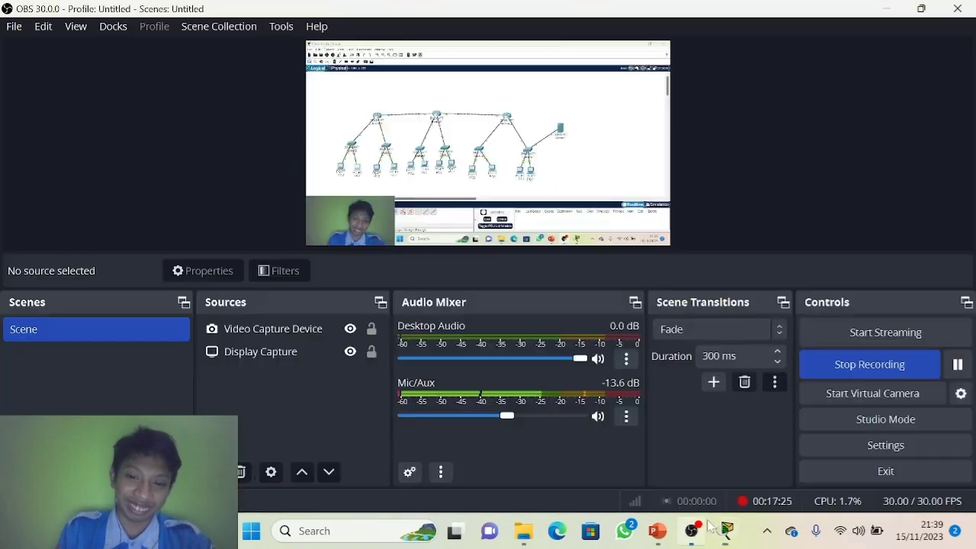